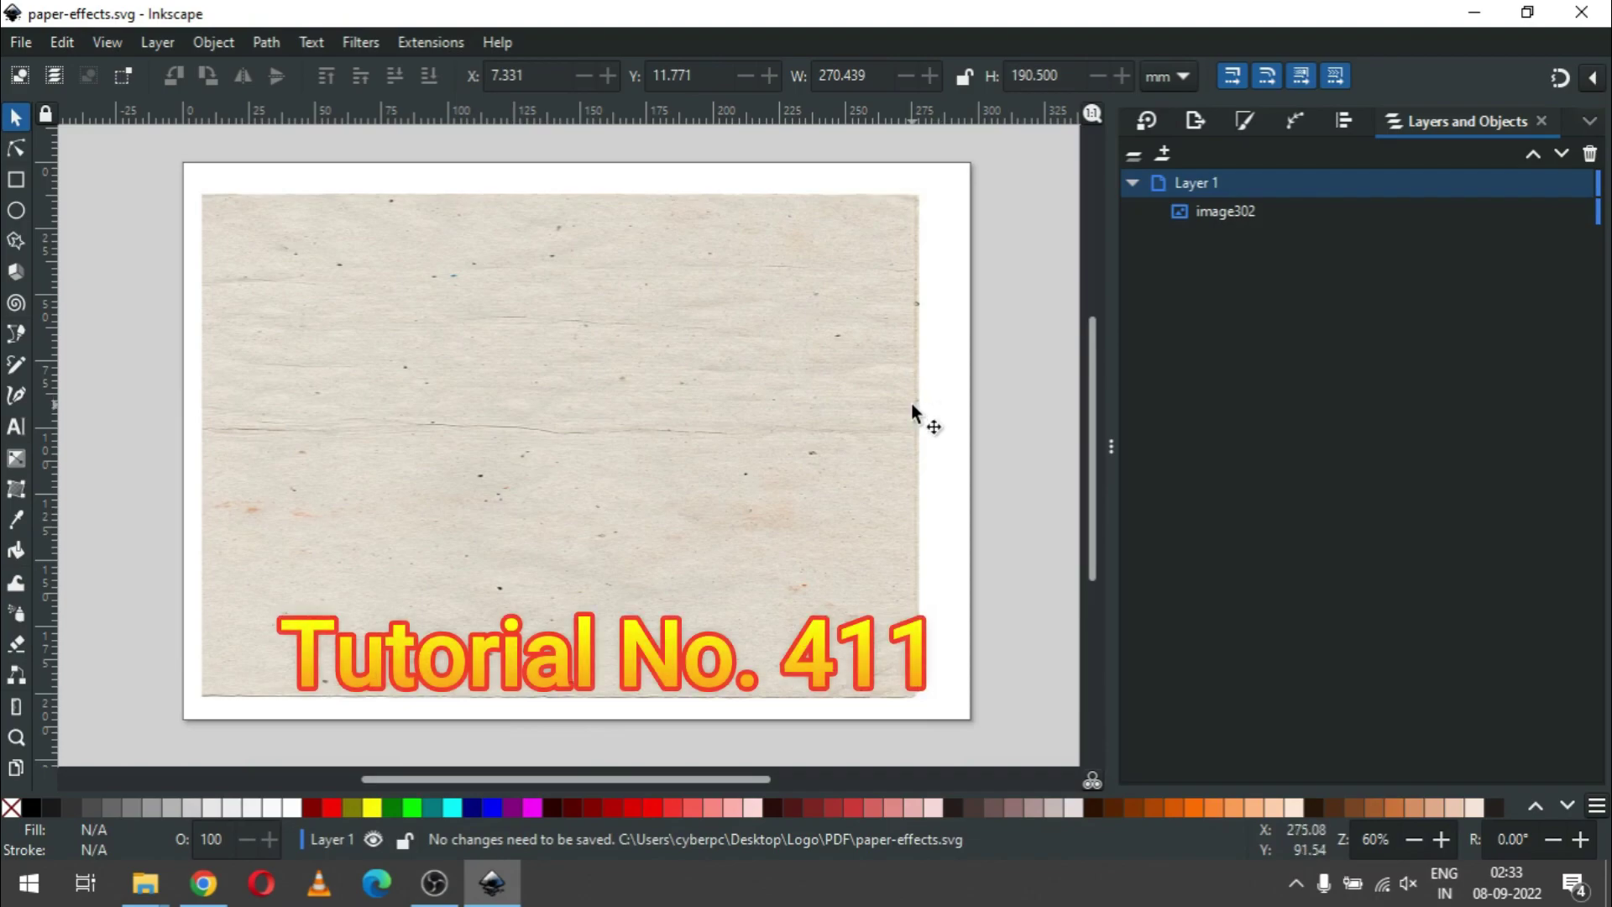
Step: Drag the paper texture image down so it sits mostly below the page
click(855, 406)
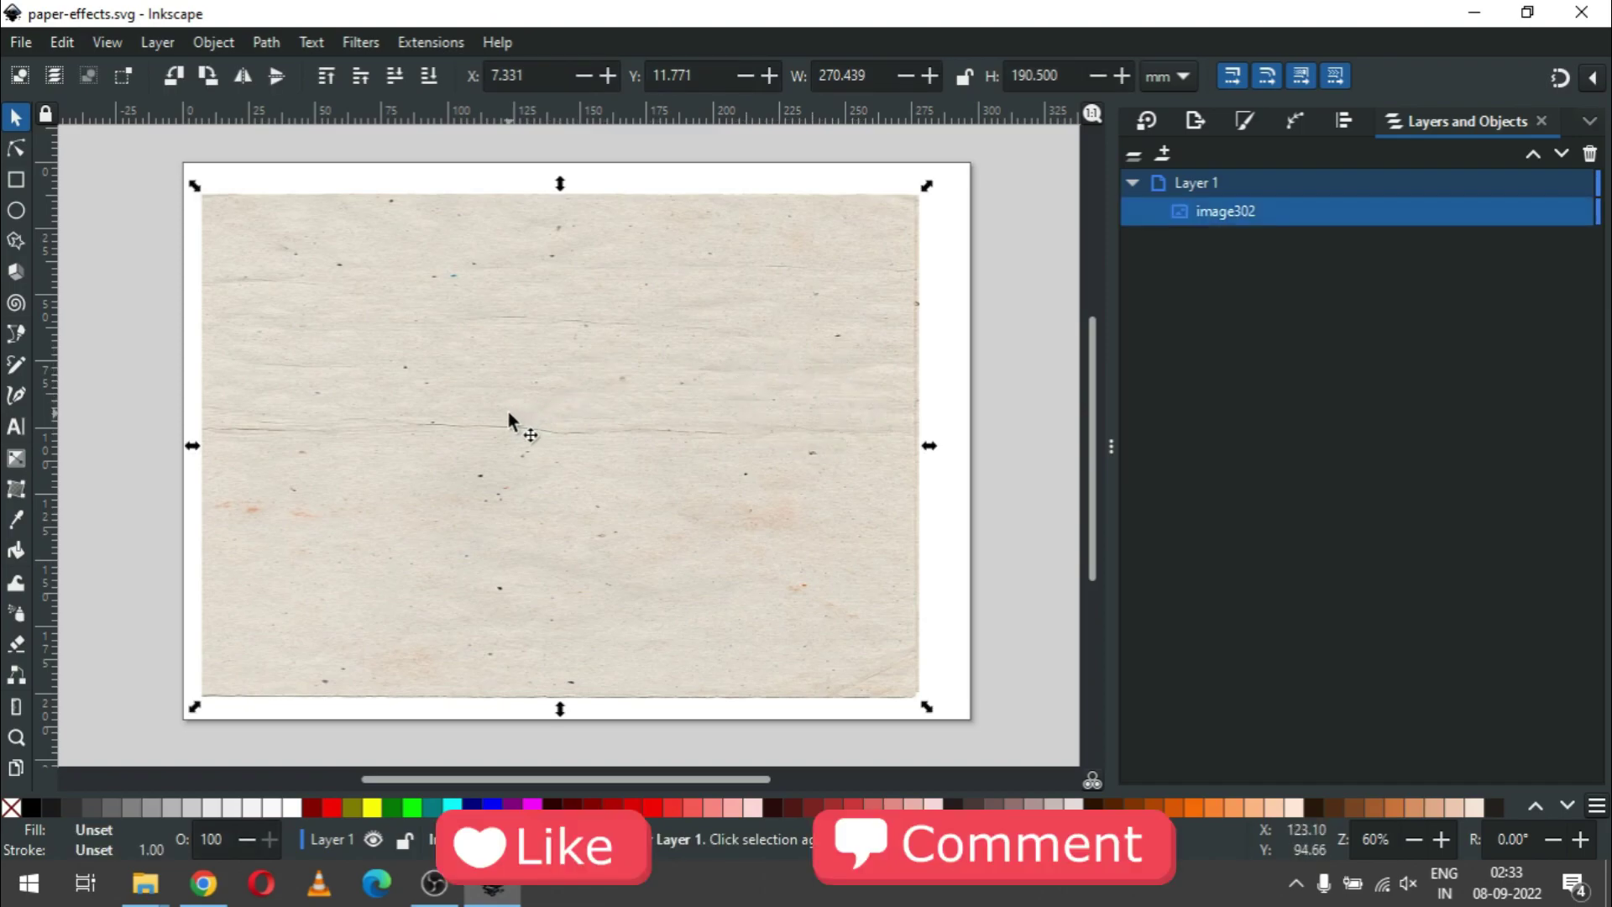
drag(512, 407, 521, 406)
drag(747, 252, 700, 658)
Step: Type 'WE LOOK DEEPER' as a new text object in the page's upper middle
click(718, 411)
click(17, 426)
click(401, 324)
text(WE )
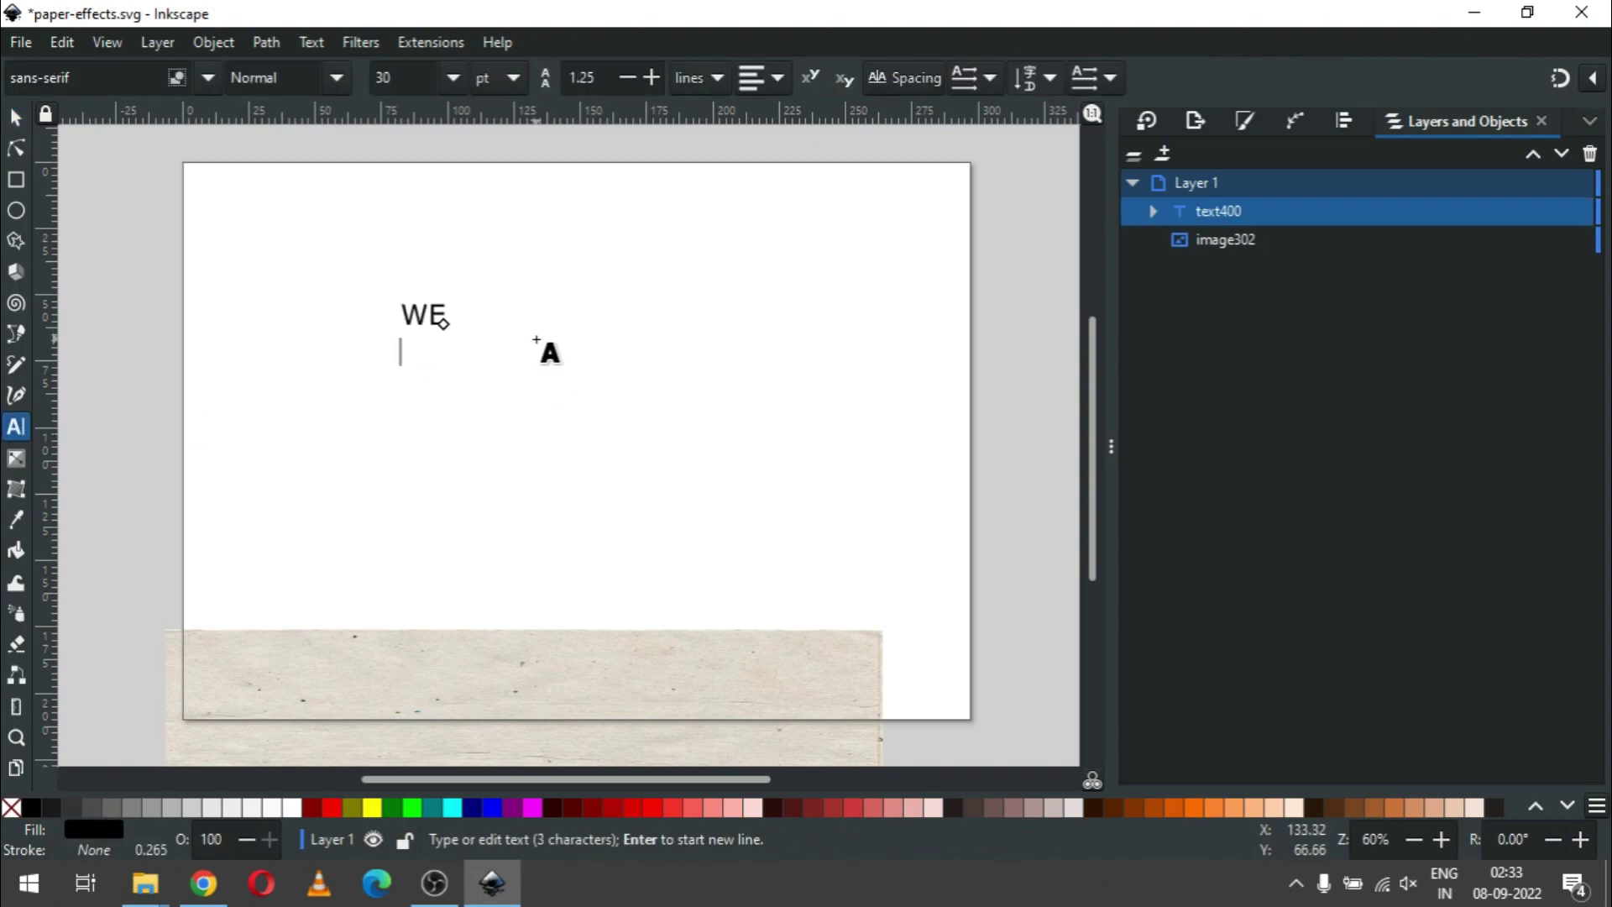
text(LOOK )
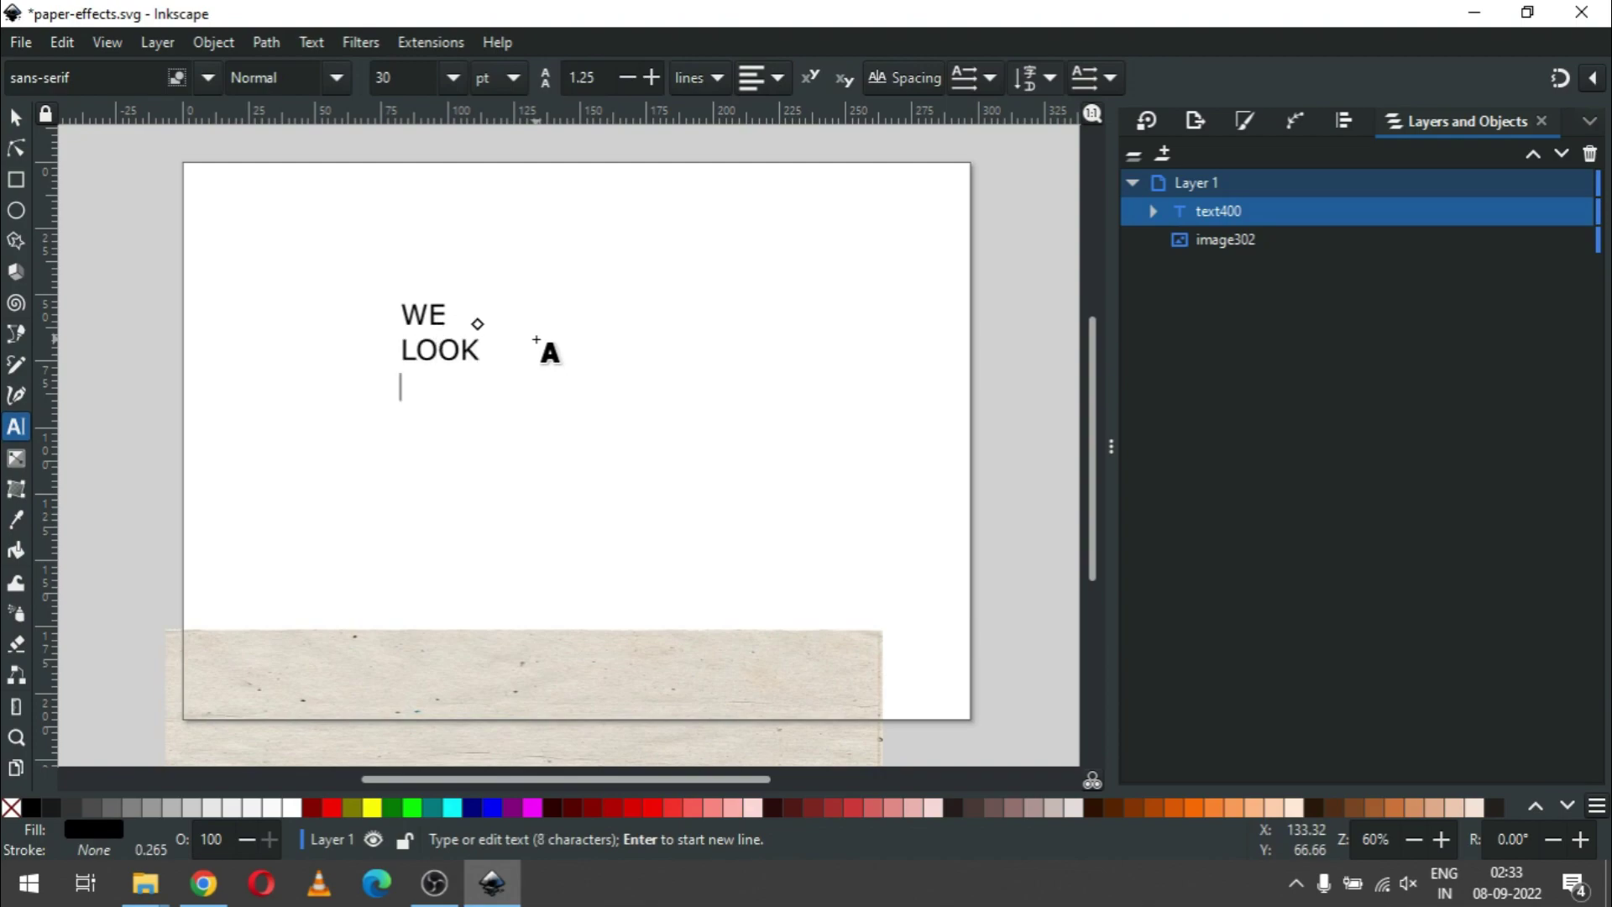
text(DEEPER)
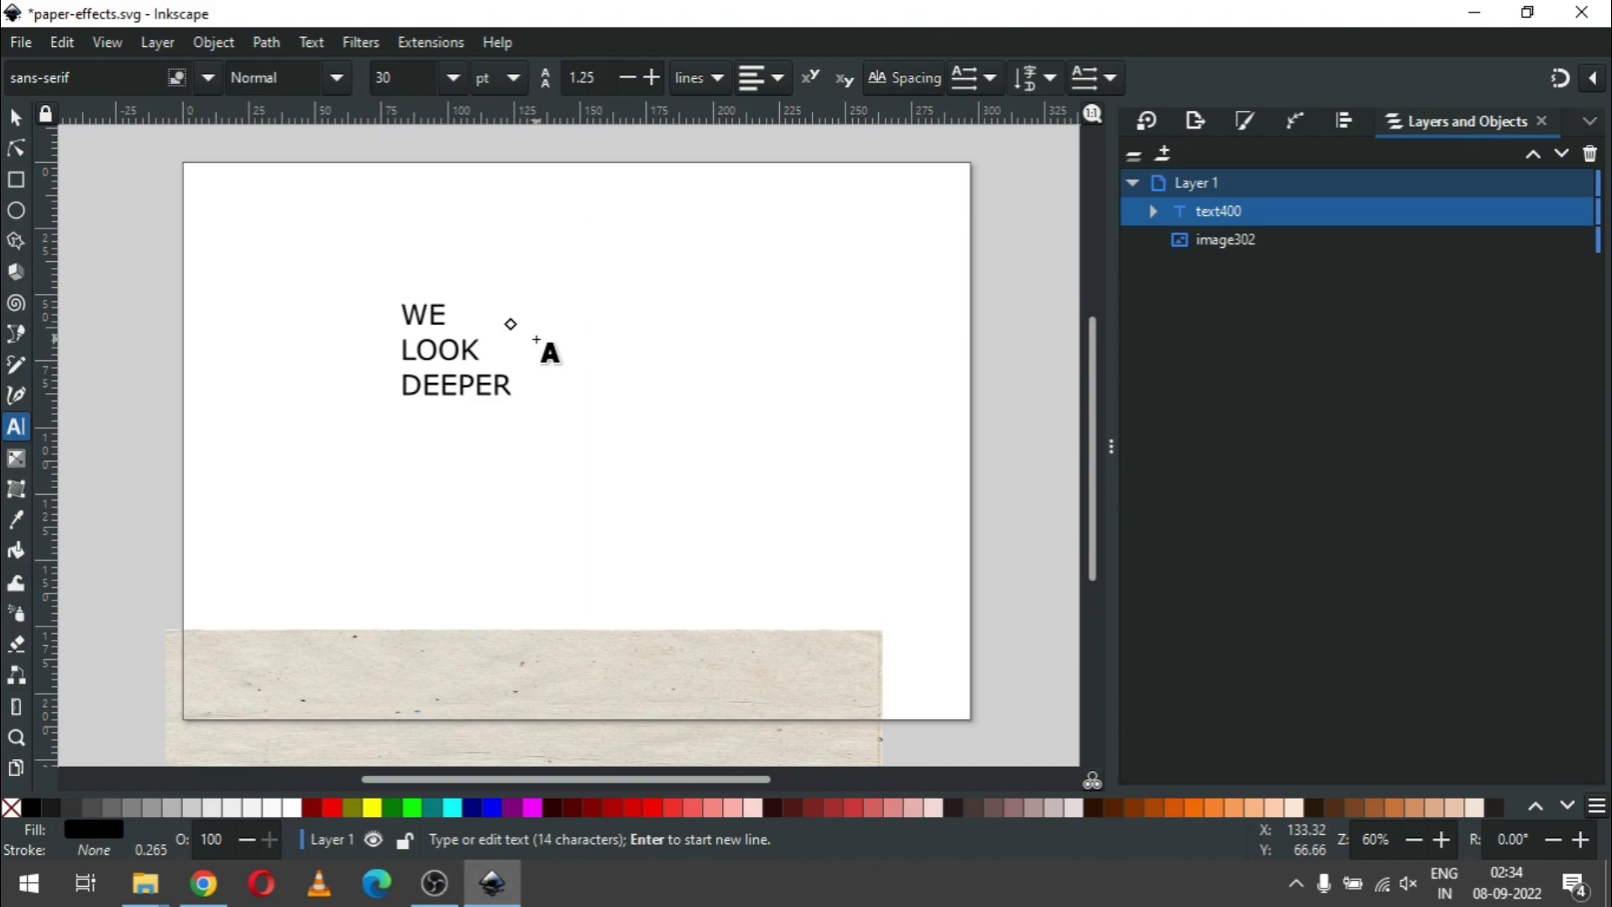
Step: Center-align all the headline text and make it bold
key(ctrl+a)
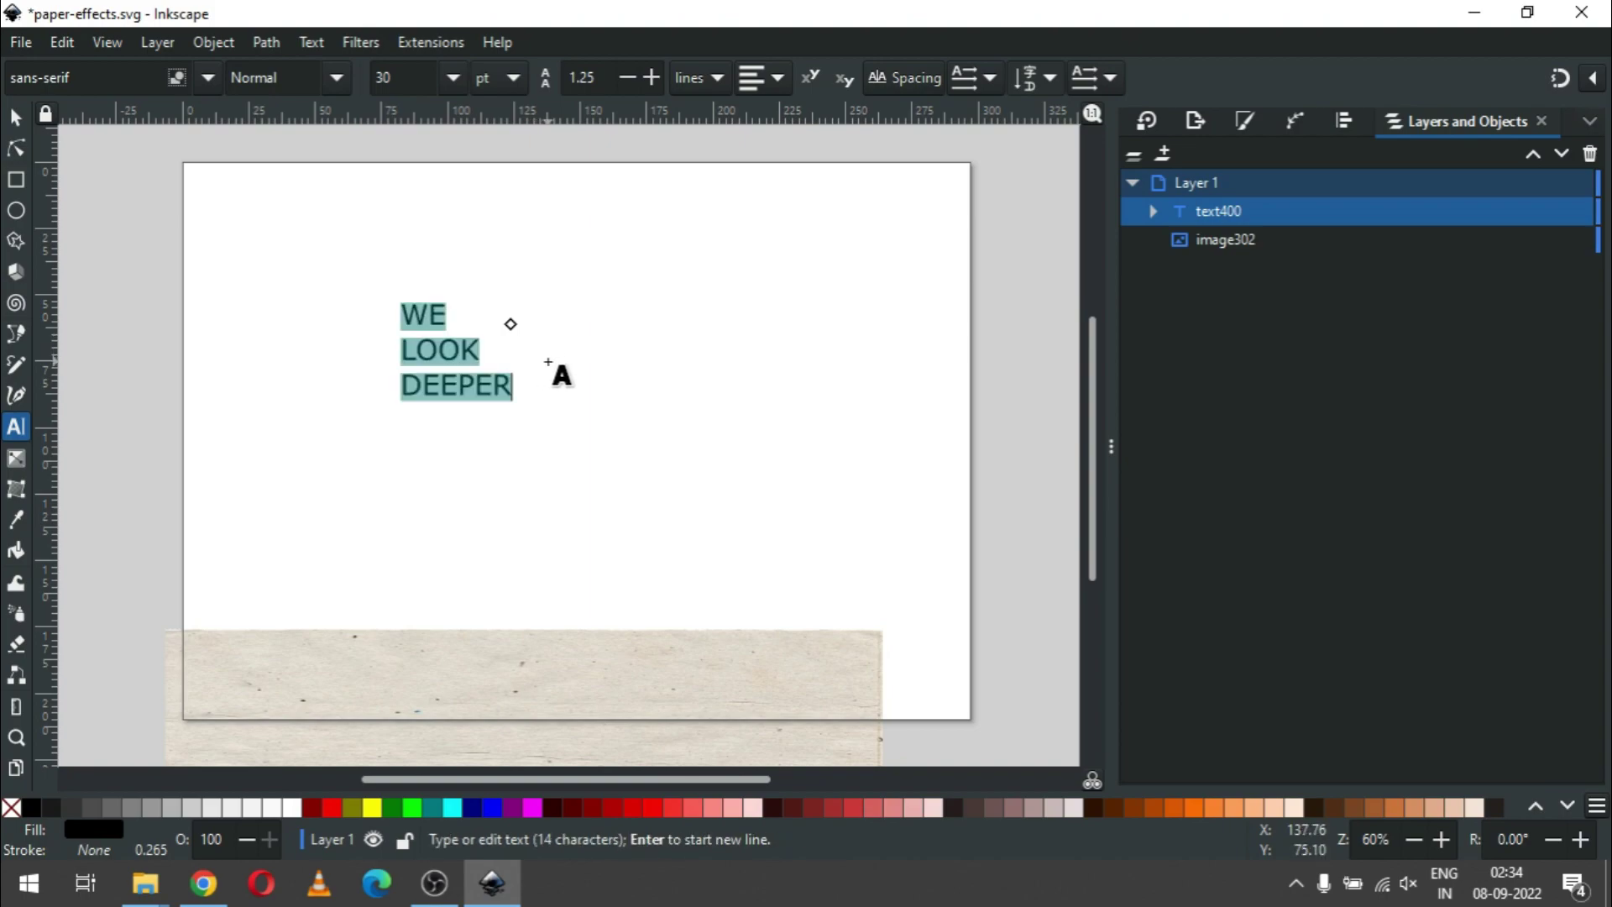
click(756, 89)
click(765, 125)
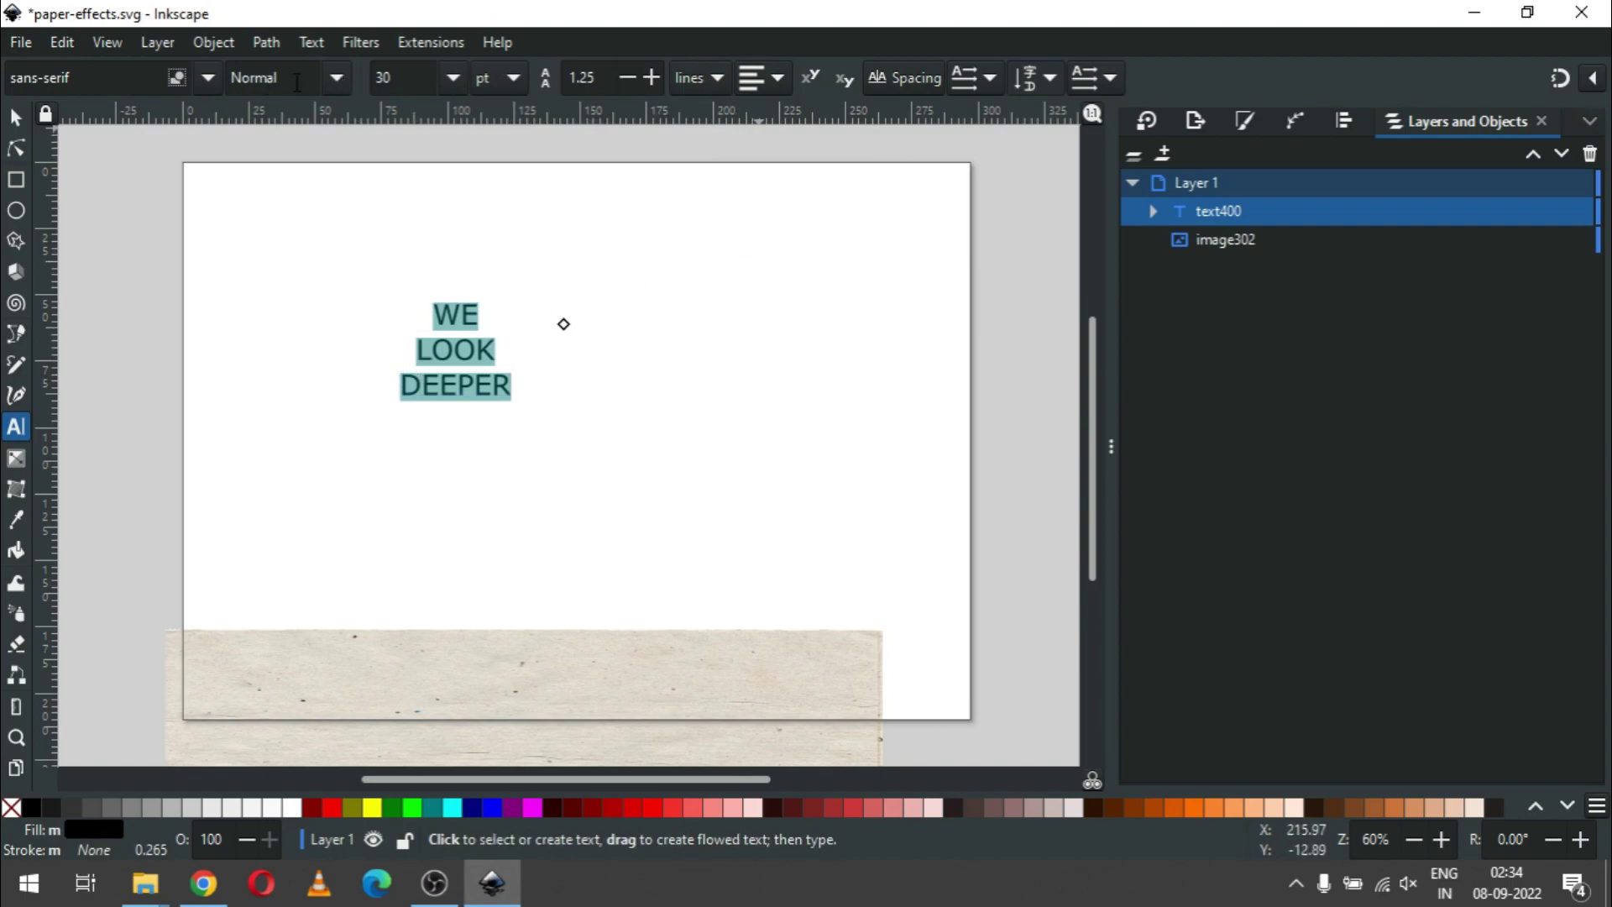
click(325, 80)
click(284, 180)
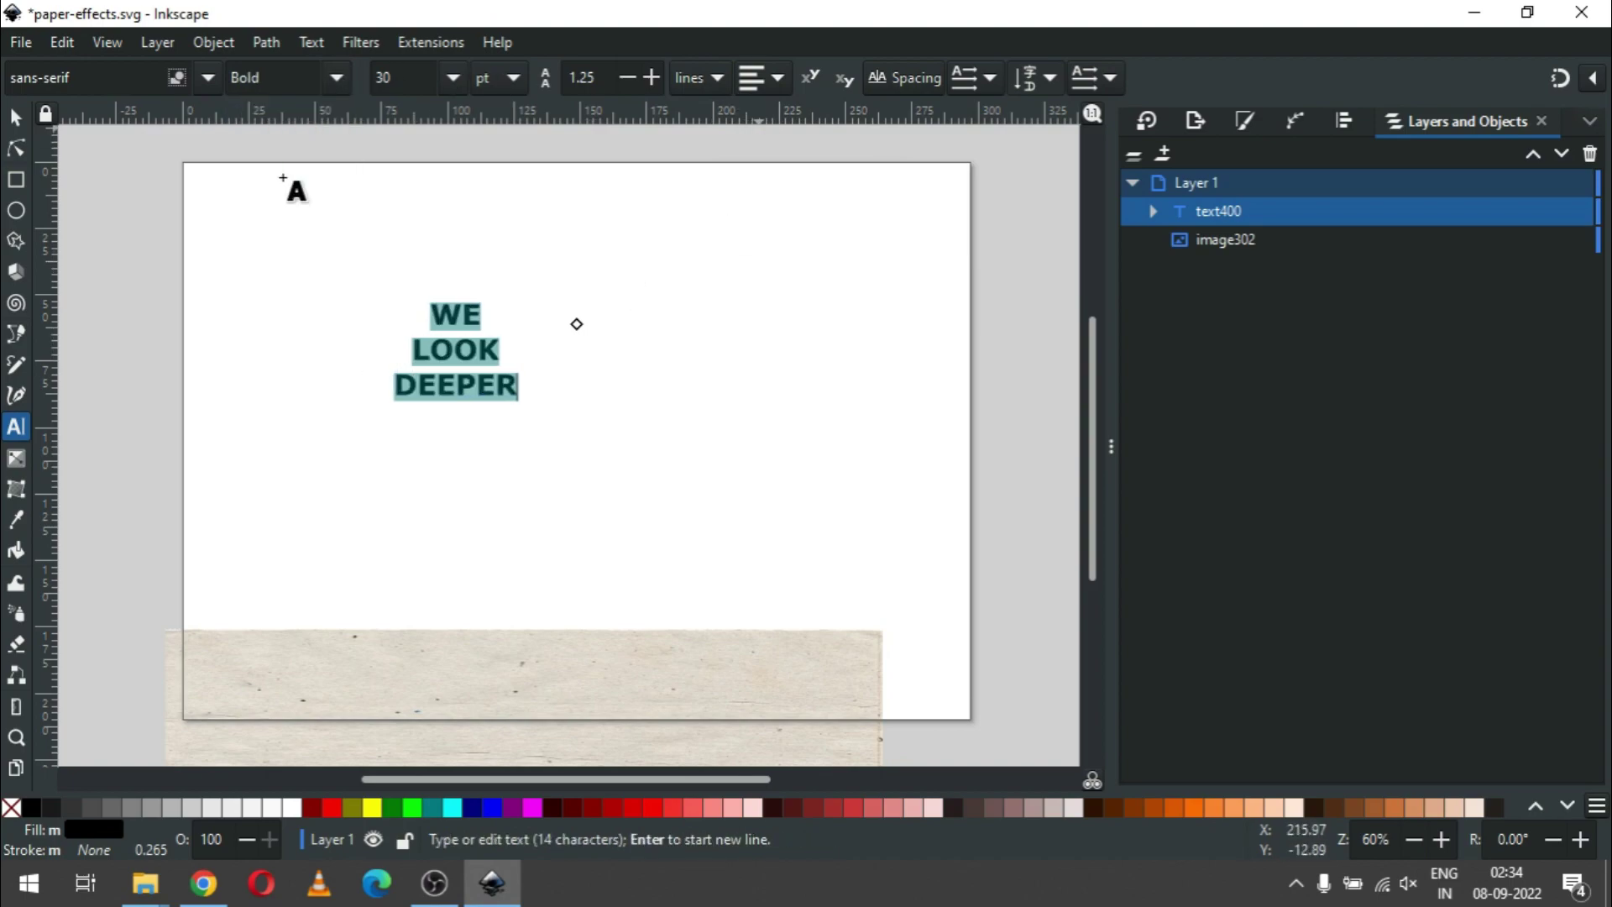
Step: Enlarge the text block and move it right and down on the page
click(15, 118)
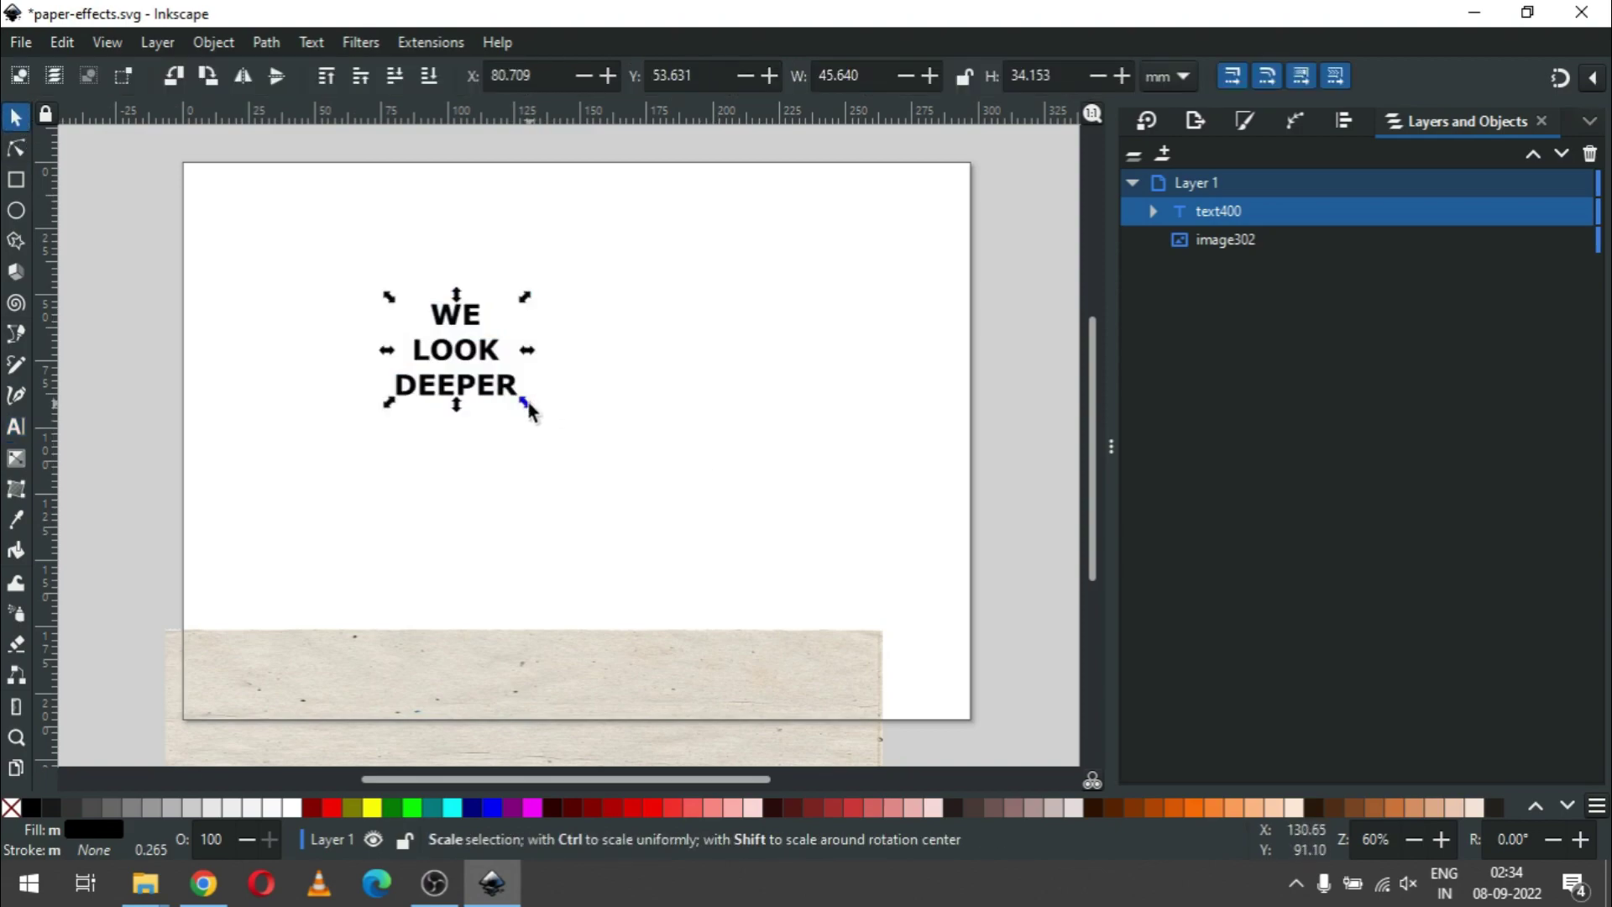
drag(529, 409, 614, 476)
drag(477, 442, 572, 467)
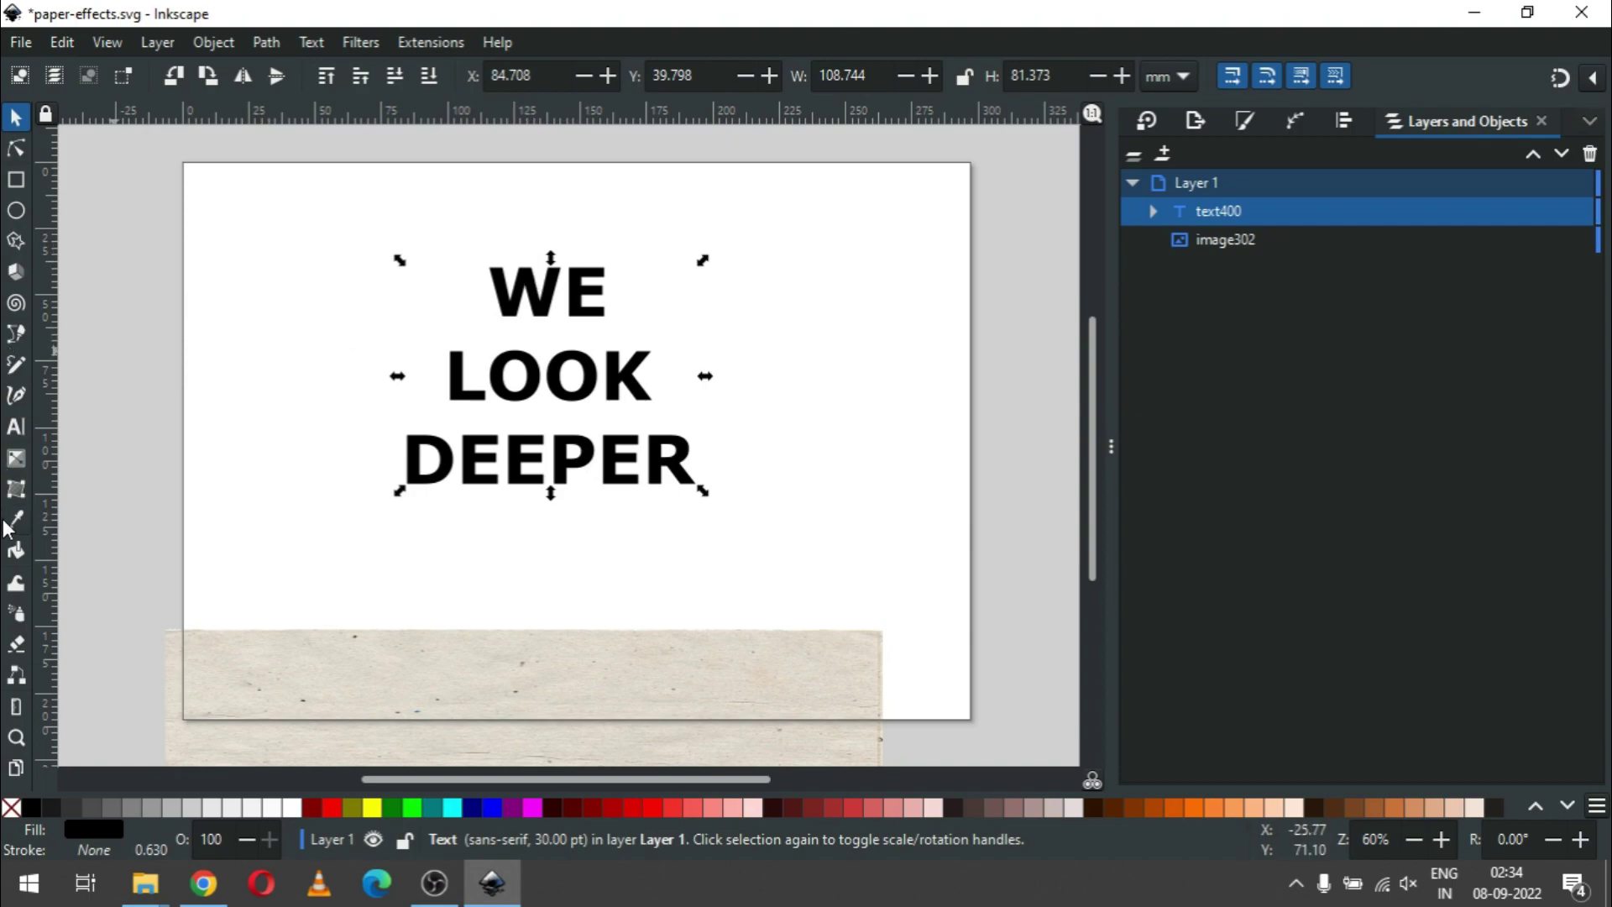
Step: Tighten the headline's line spacing to 0.95
click(16, 426)
click(599, 385)
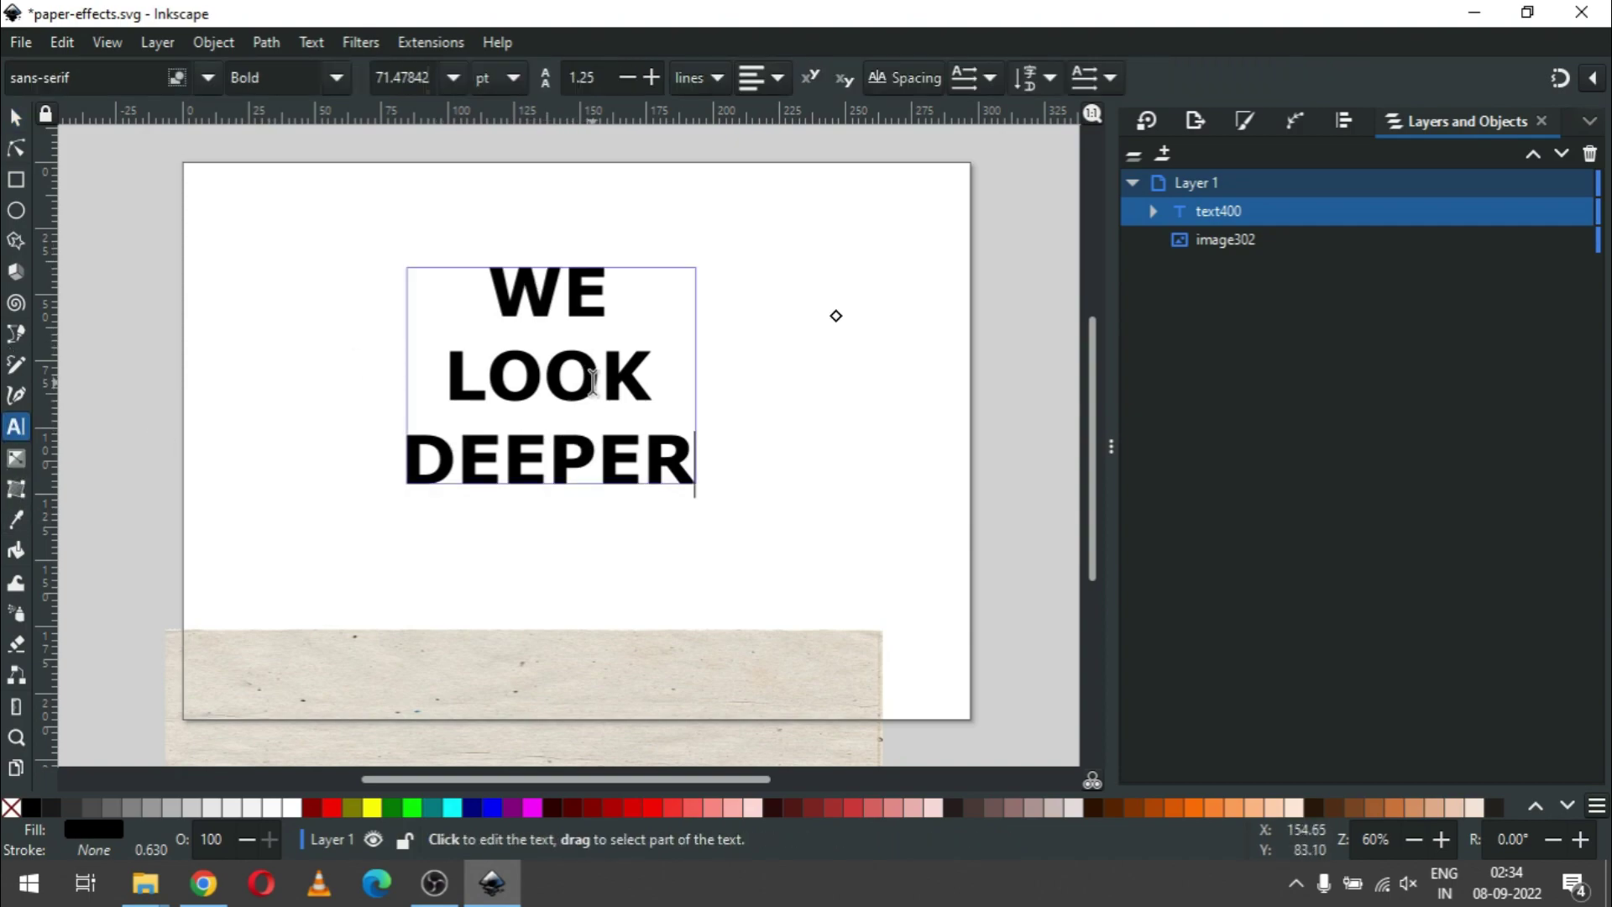
key(ctrl+a)
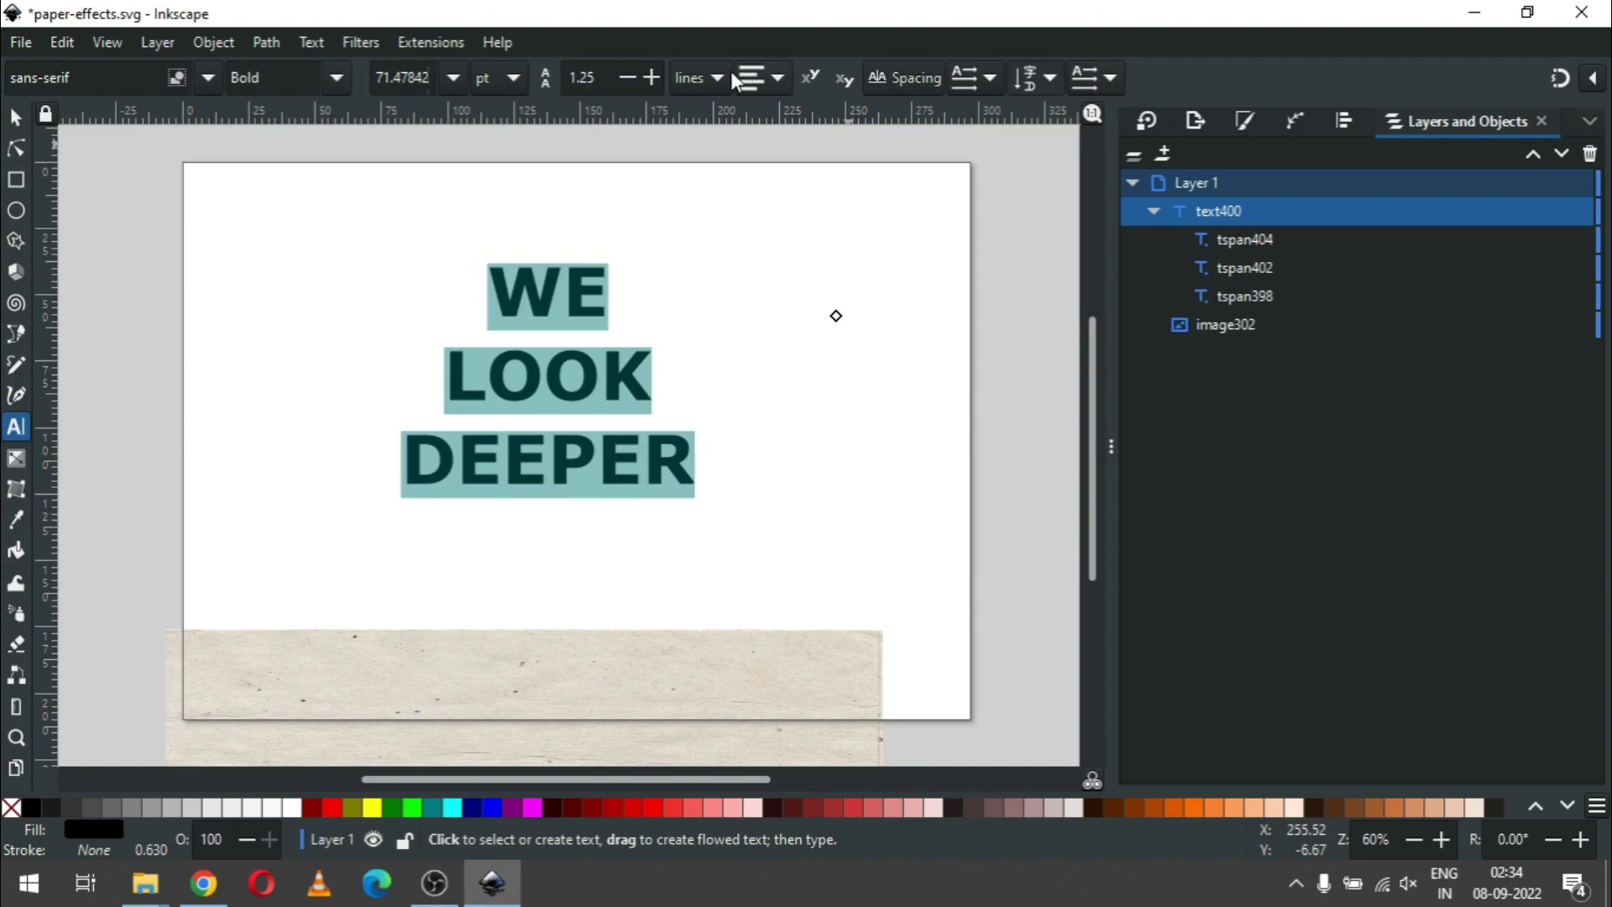
click(627, 78)
click(627, 78)
click(627, 78)
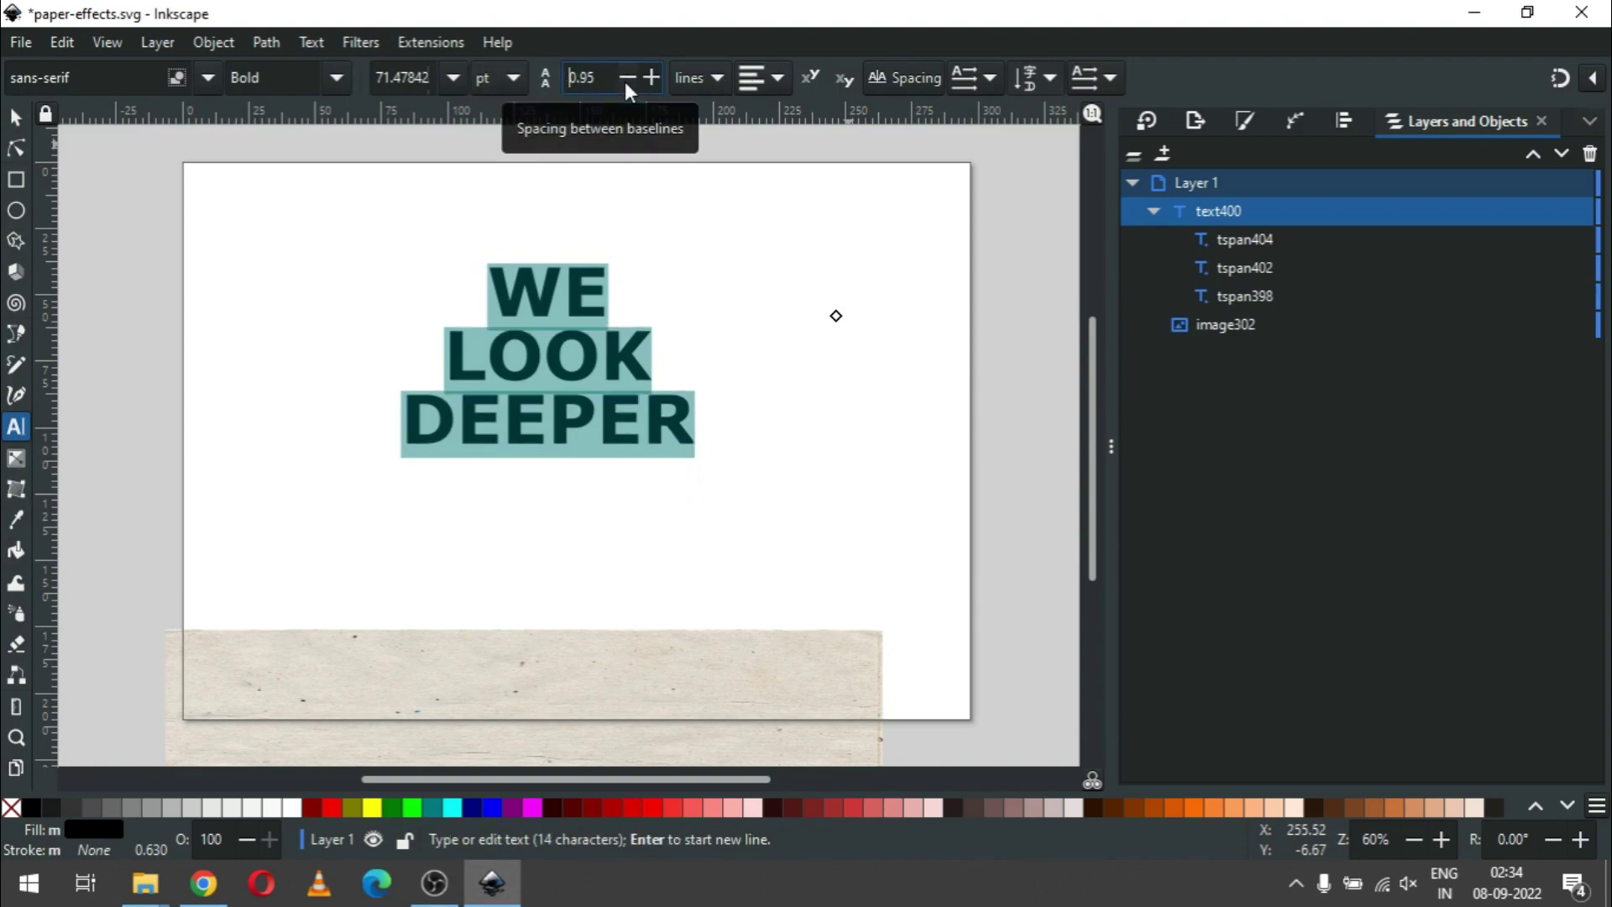
click(628, 78)
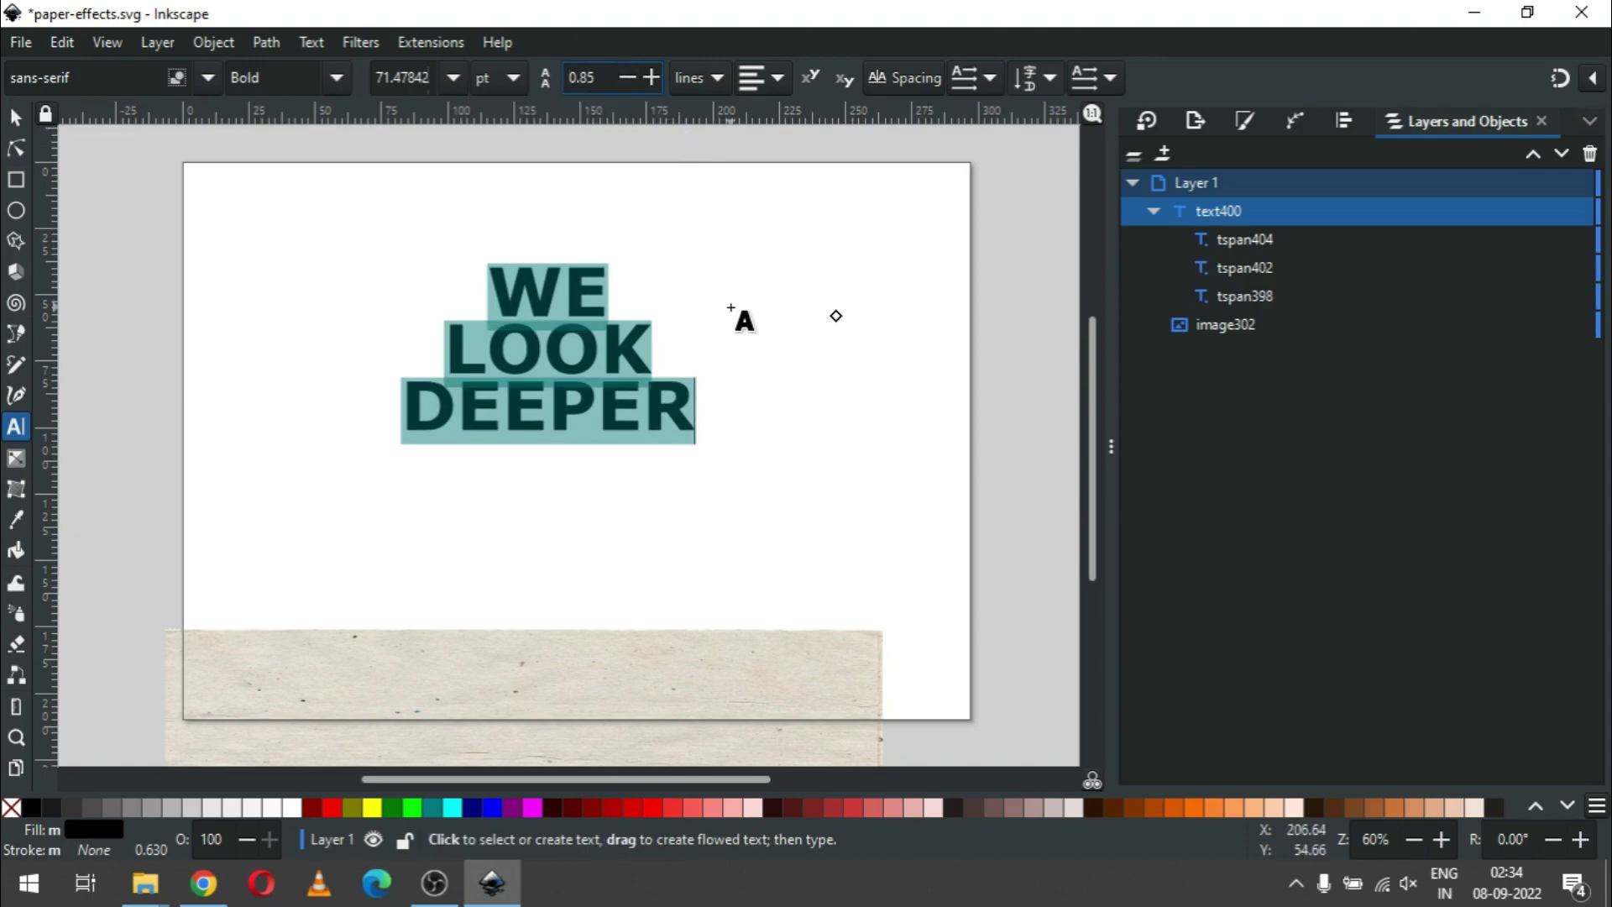
click(651, 78)
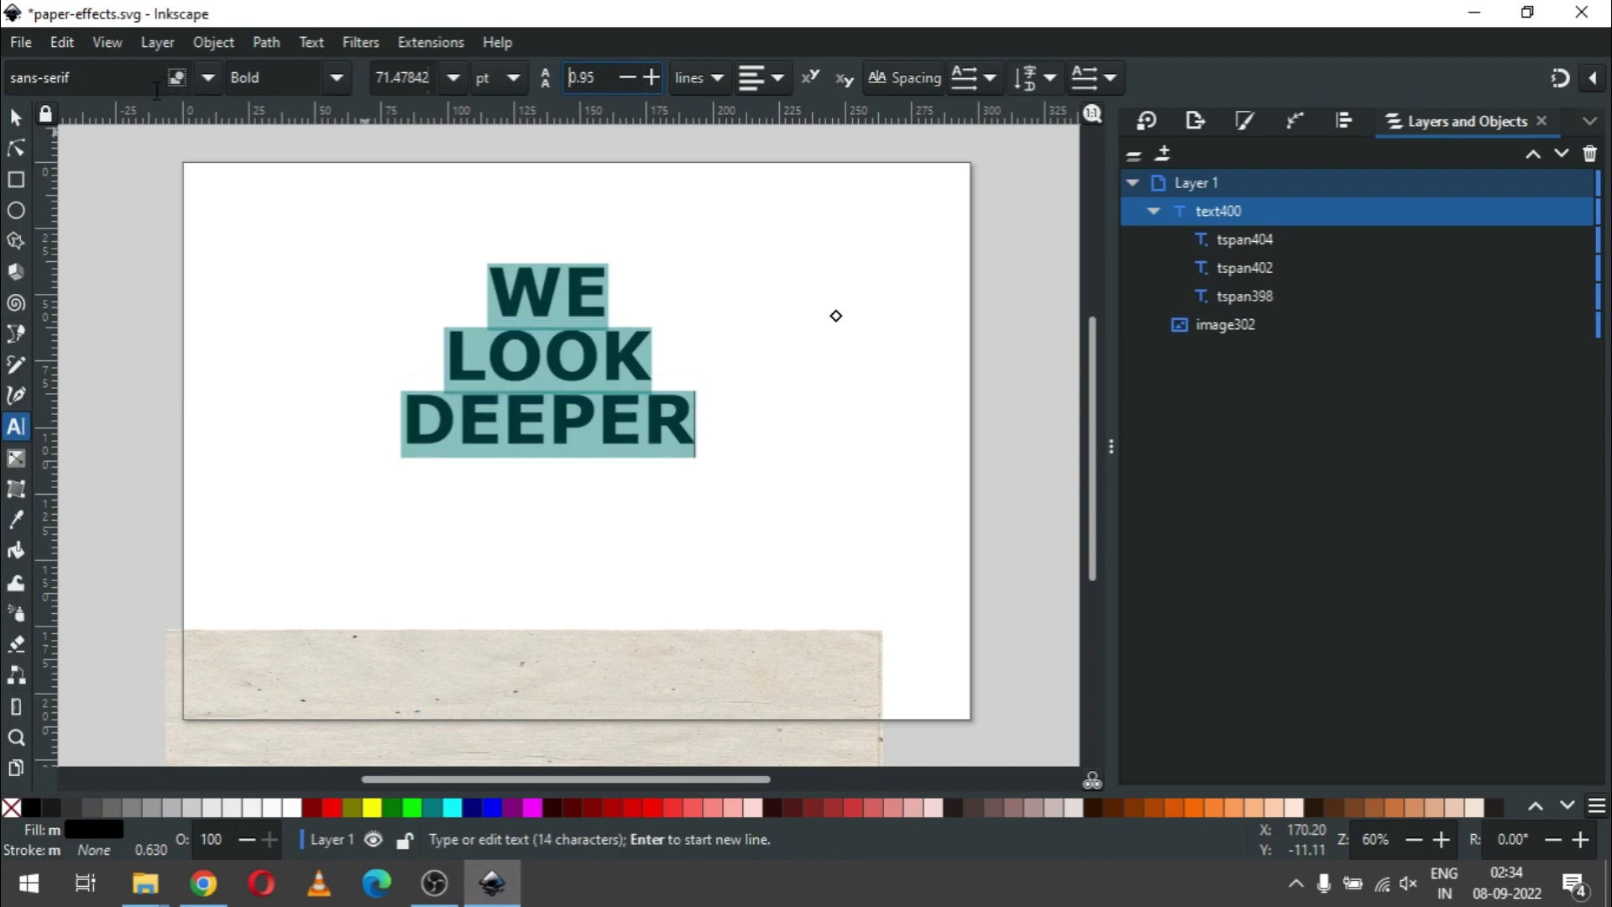
Step: Resize the headline to about 152 × 93 mm and reposition it on the page
click(23, 119)
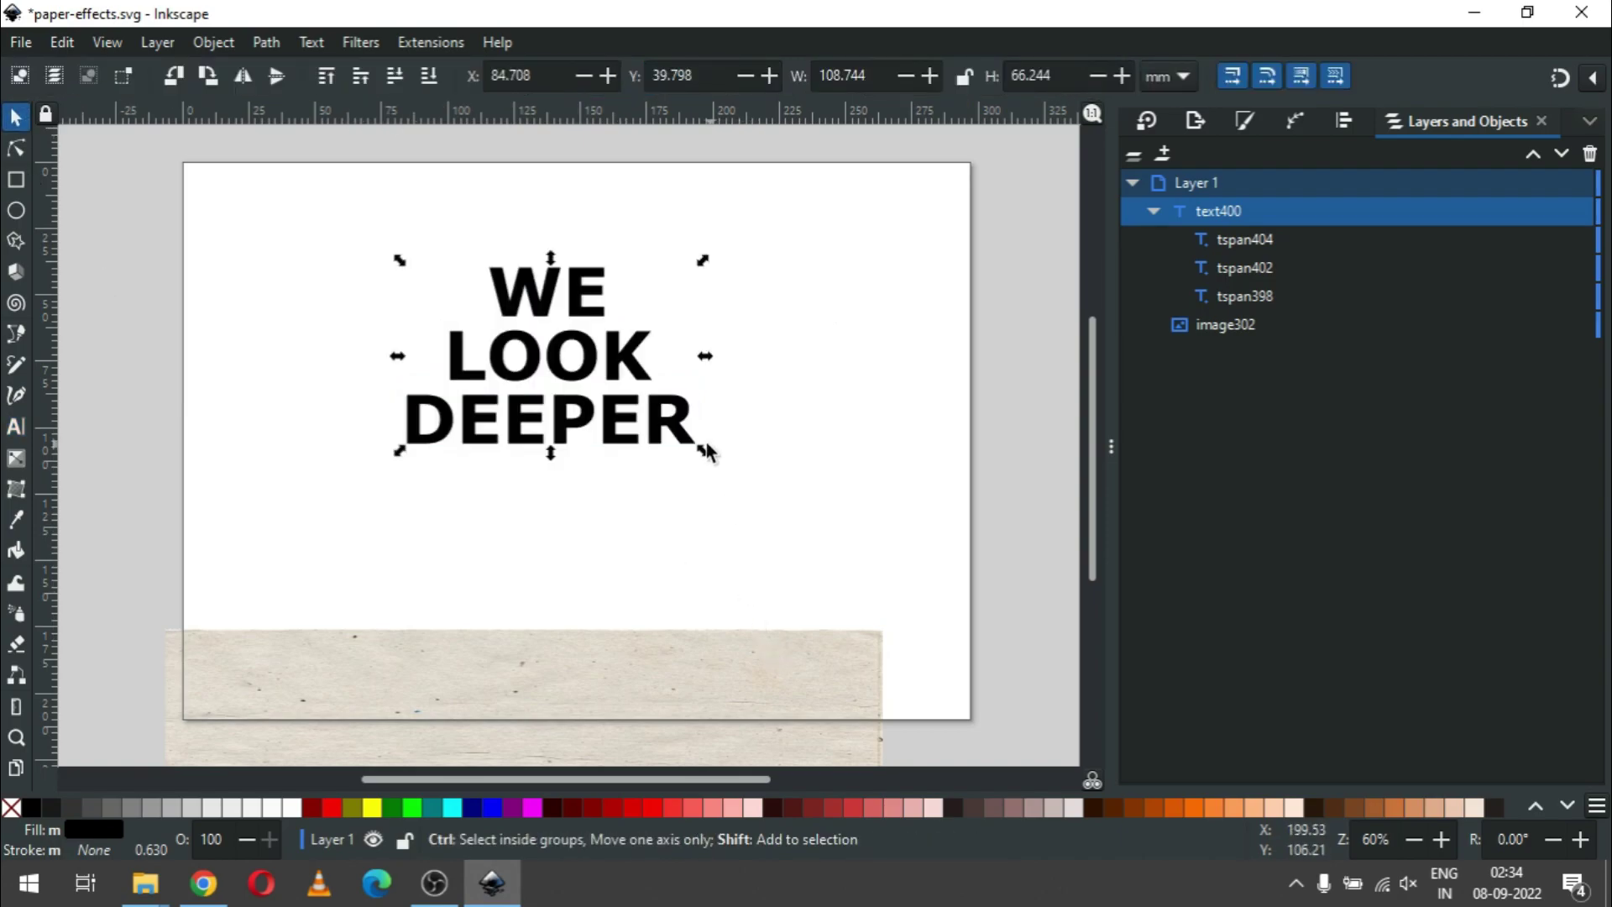
drag(704, 453, 795, 504)
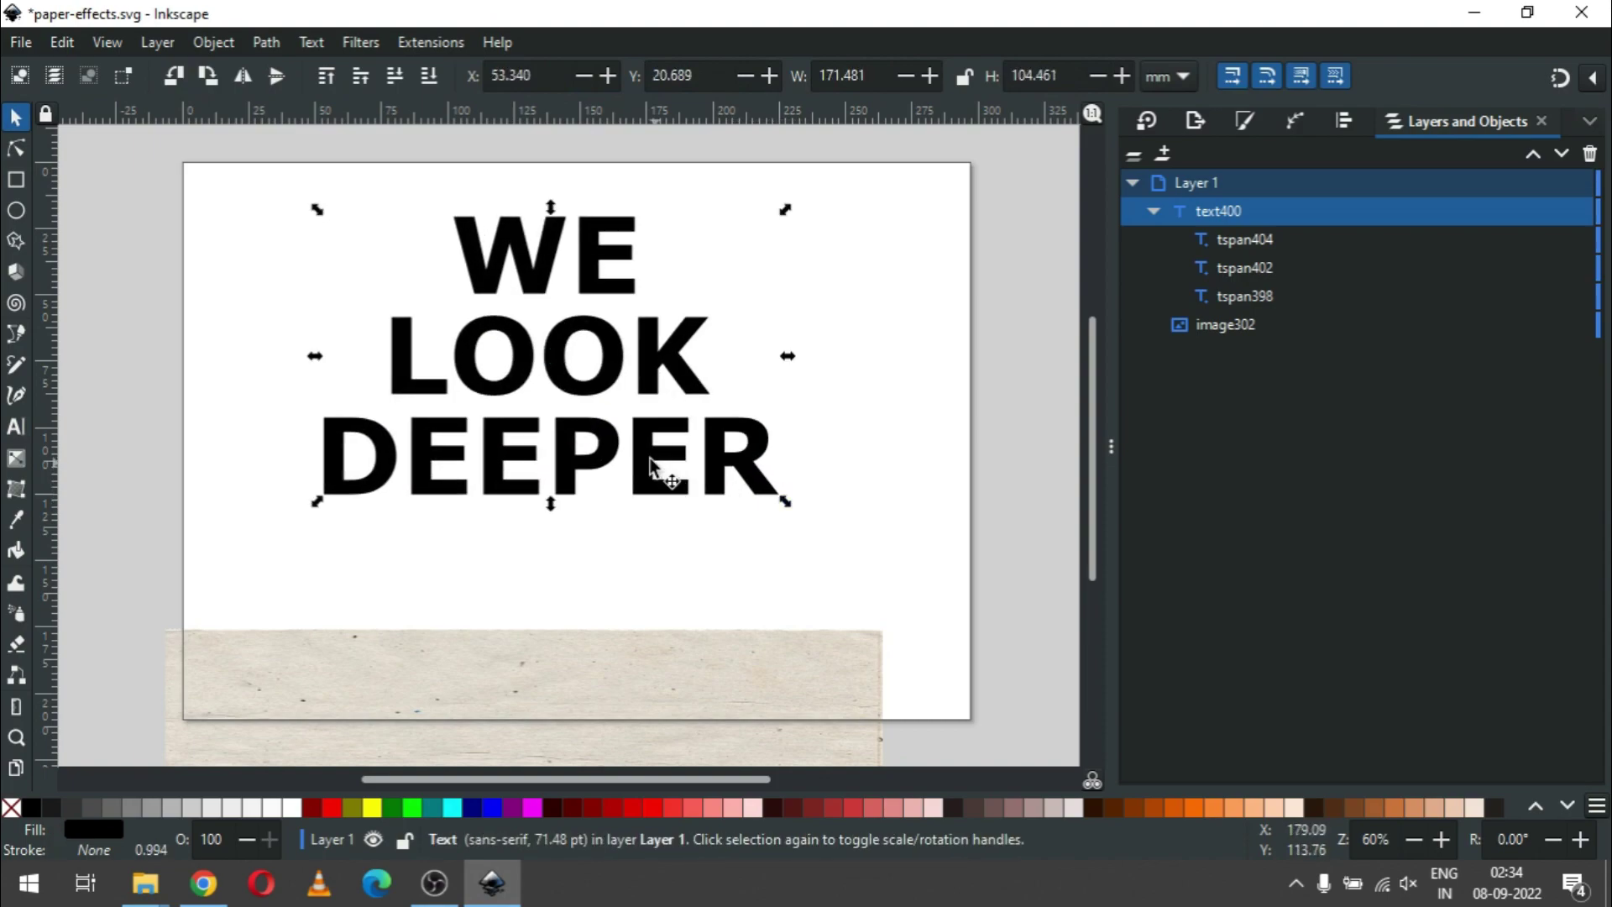
drag(641, 453, 656, 506)
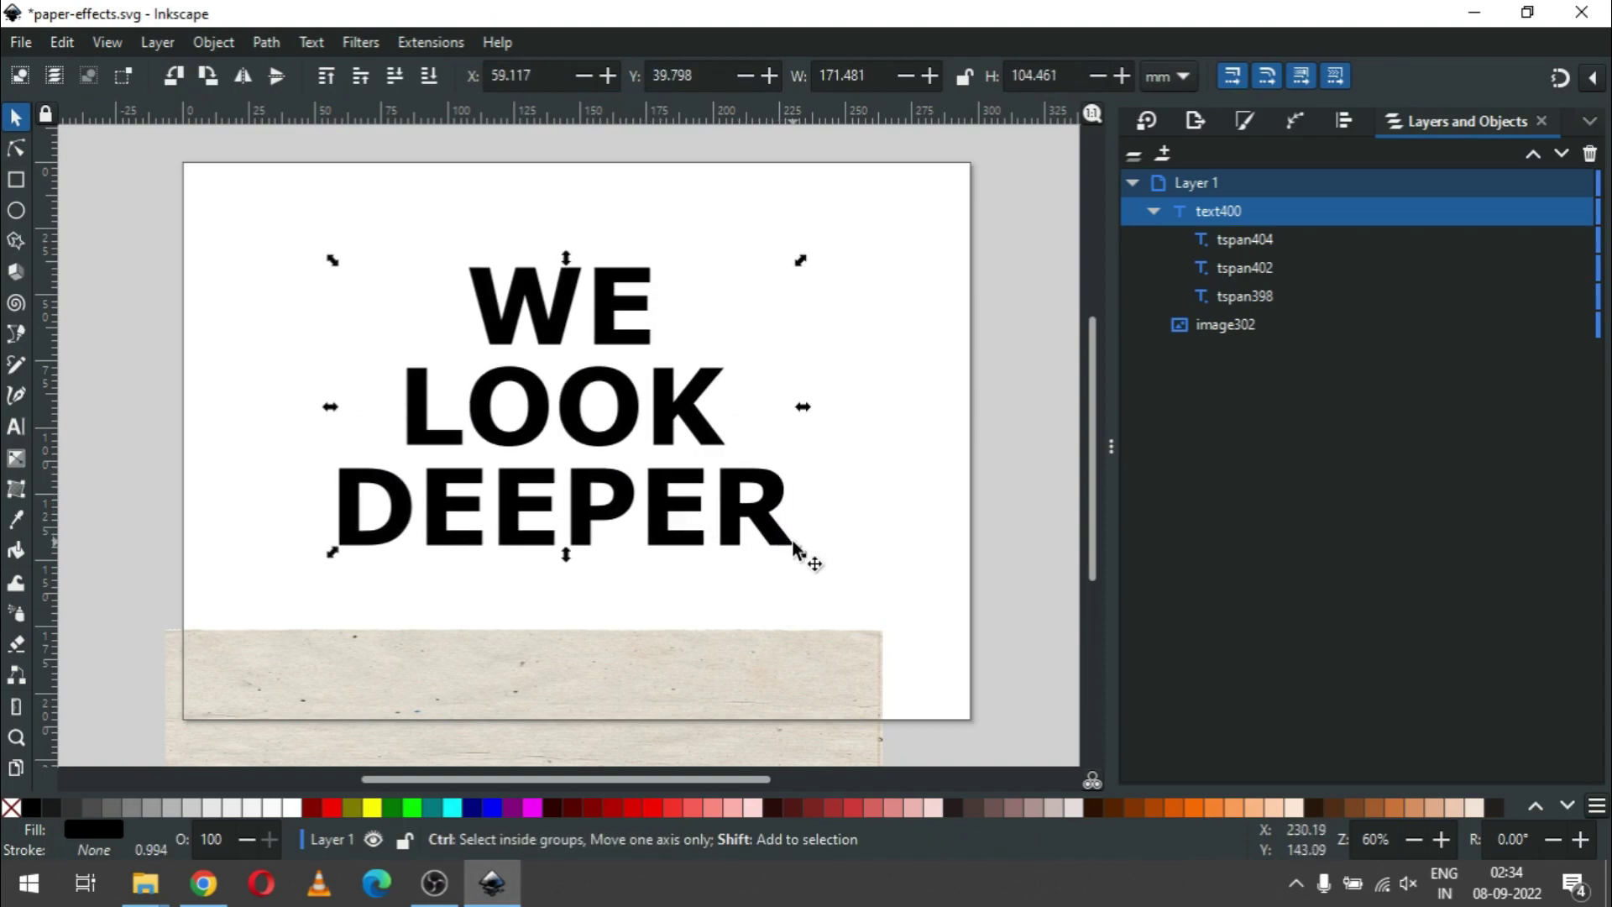
drag(795, 556, 767, 547)
click(865, 461)
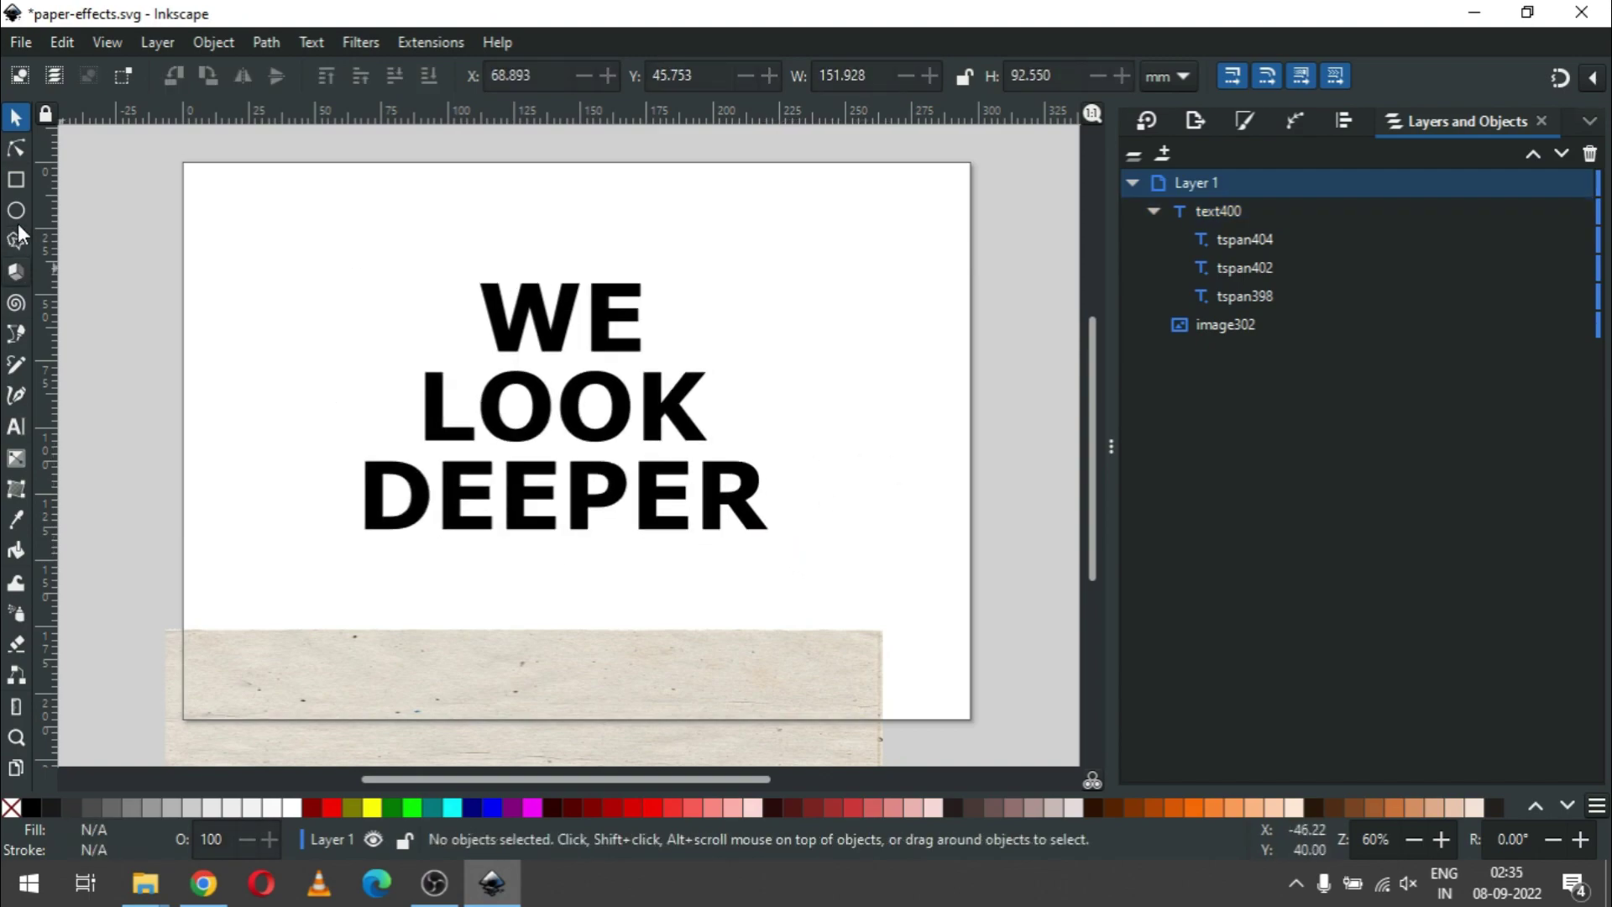
Step: Draw a dark gray rectangle over the upper page and send it to the bottom
click(16, 179)
drag(181, 178, 964, 601)
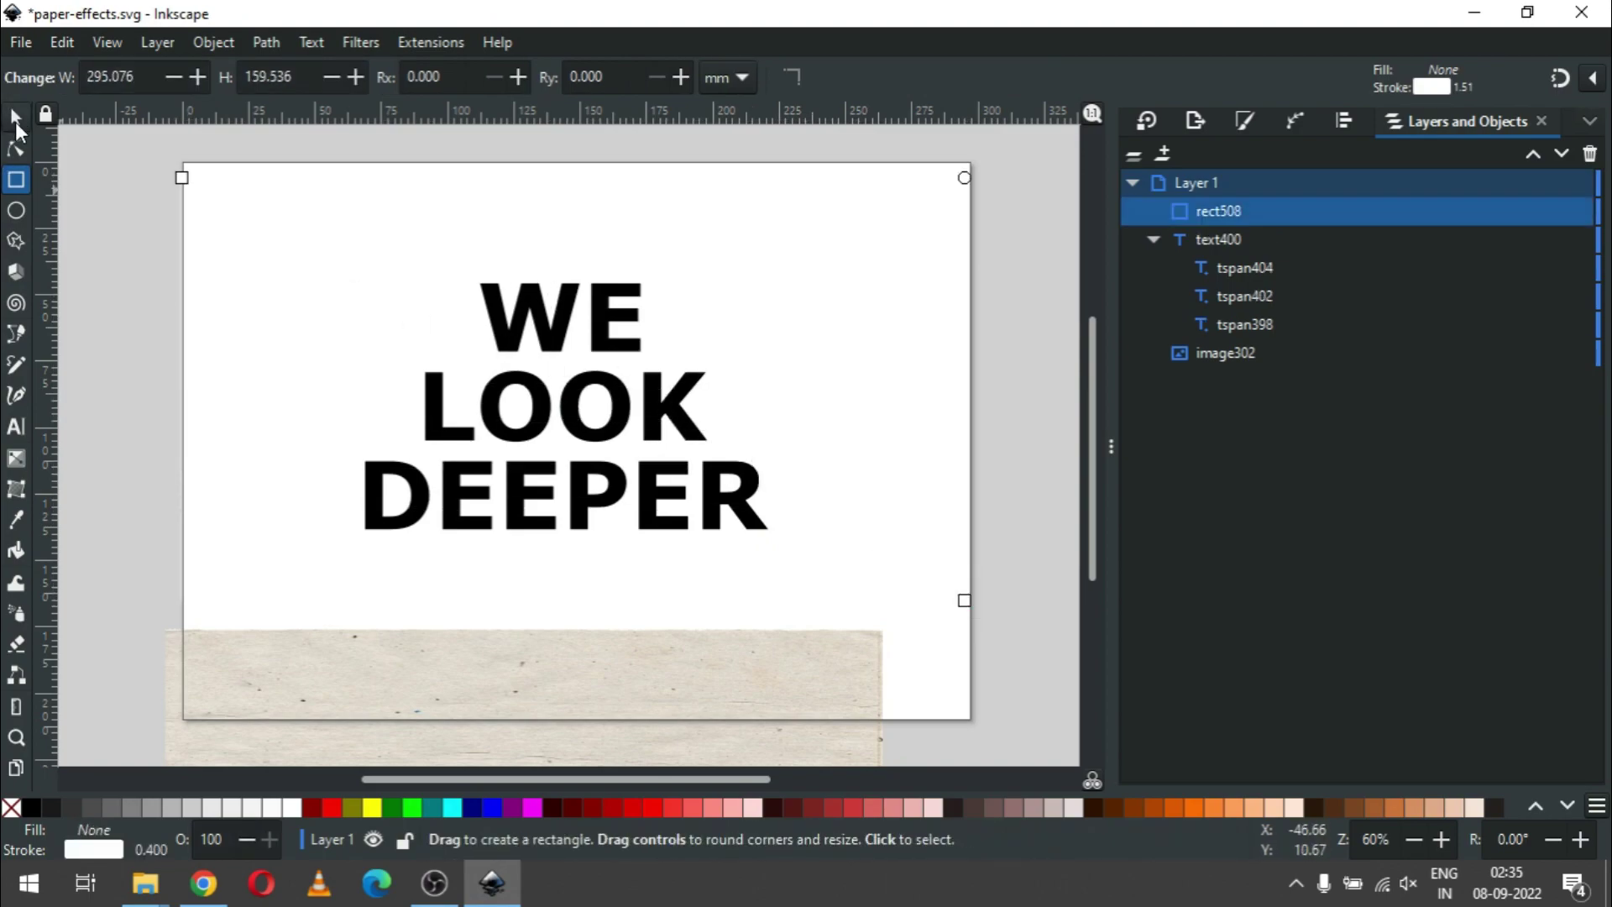
click(15, 119)
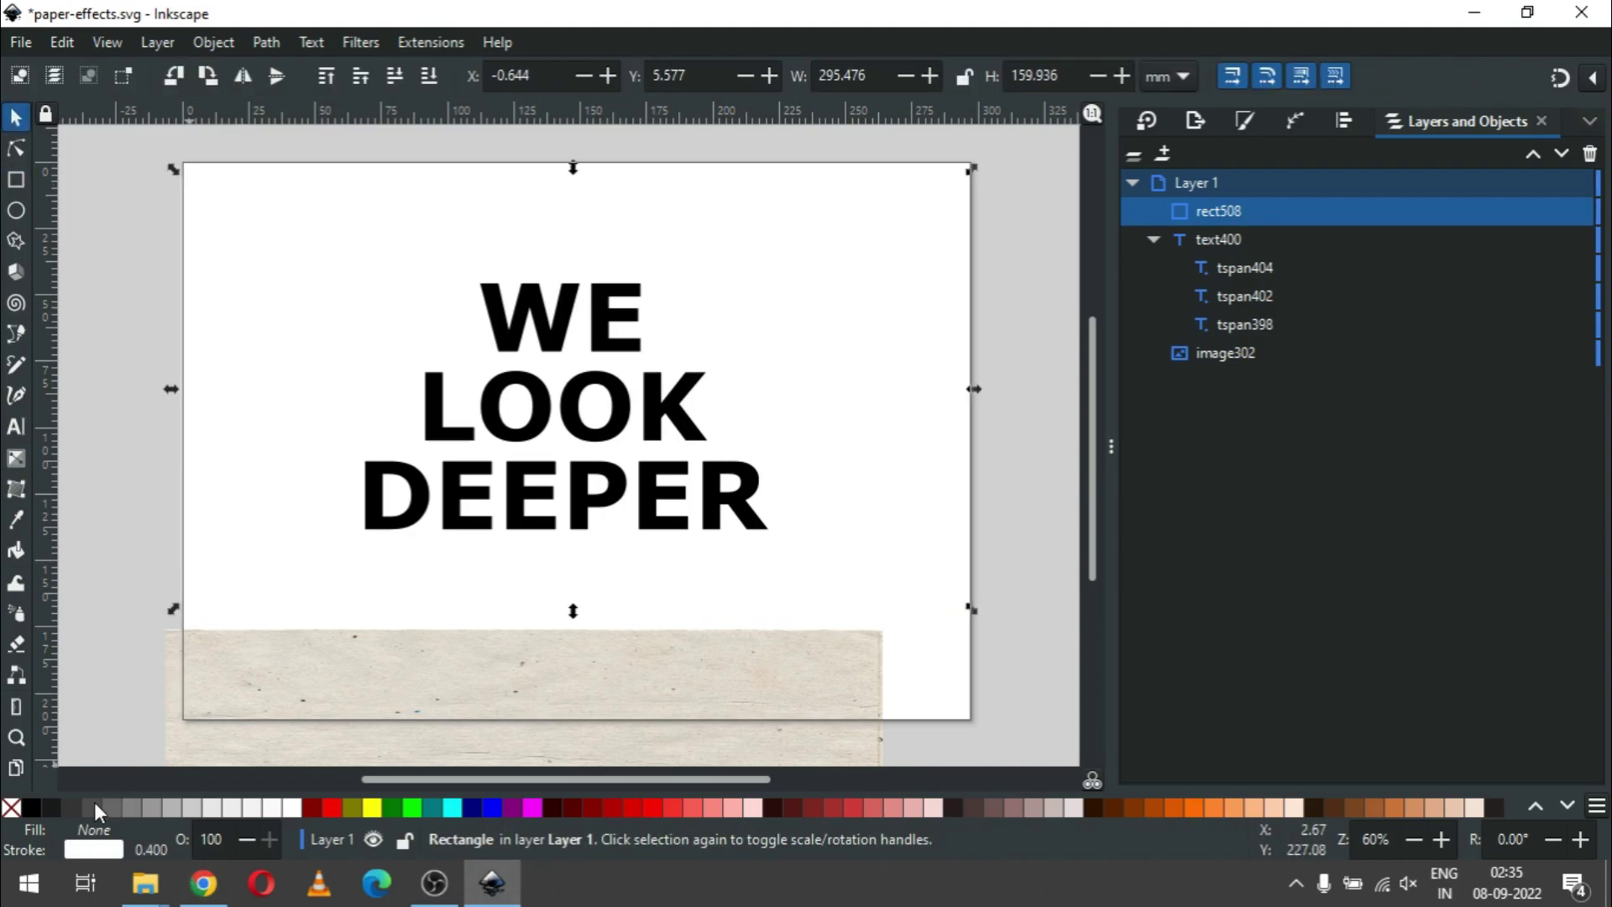
click(93, 810)
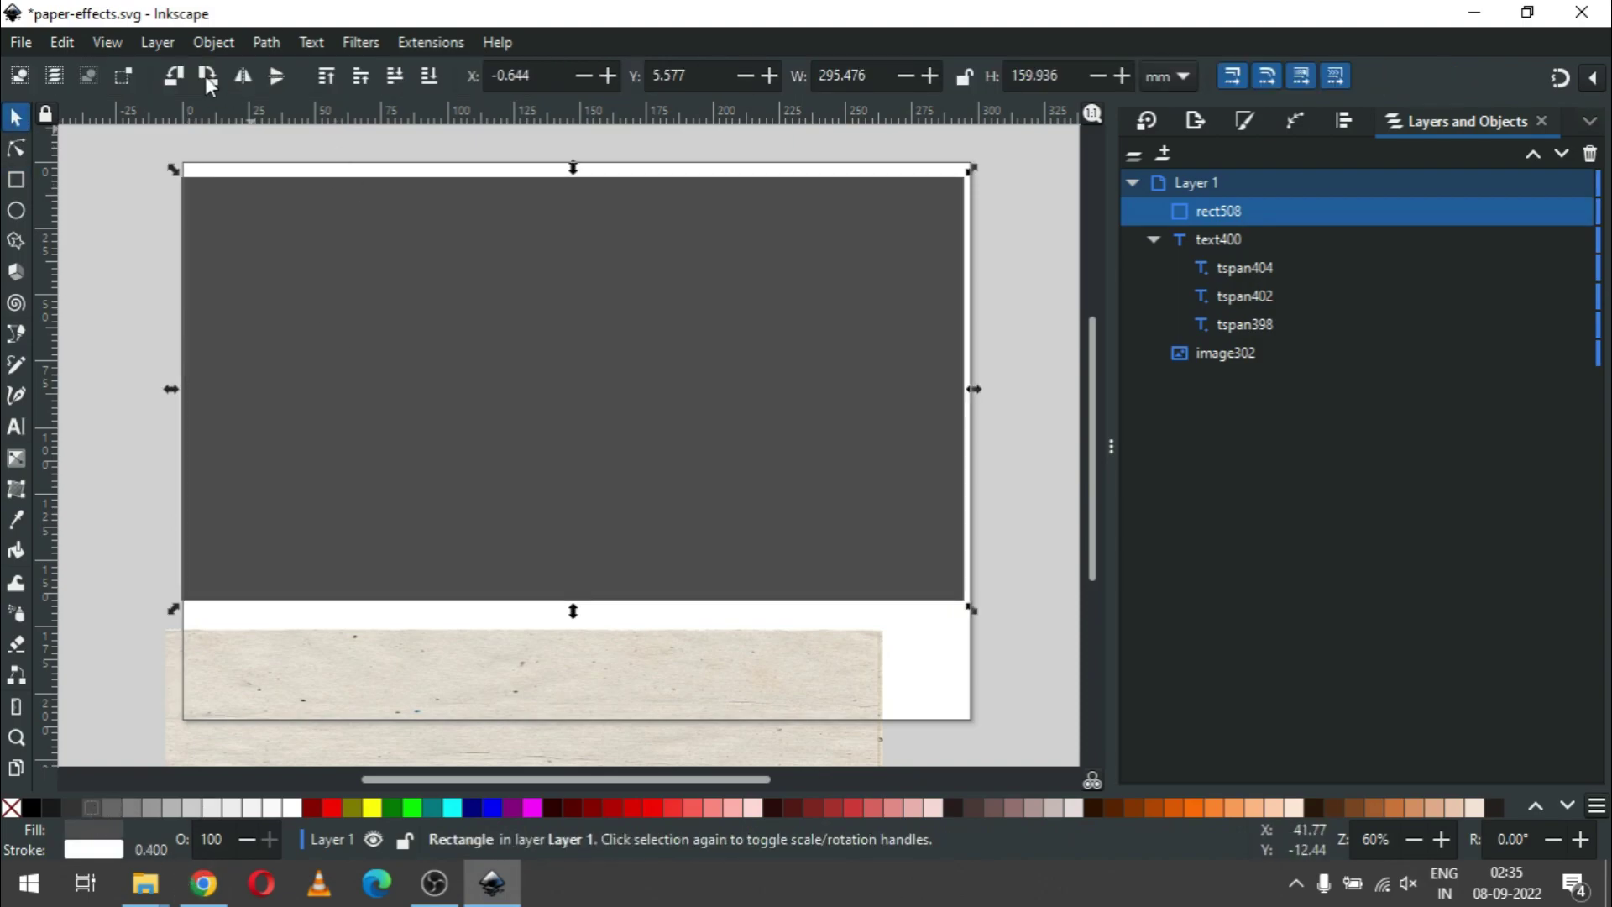
click(212, 42)
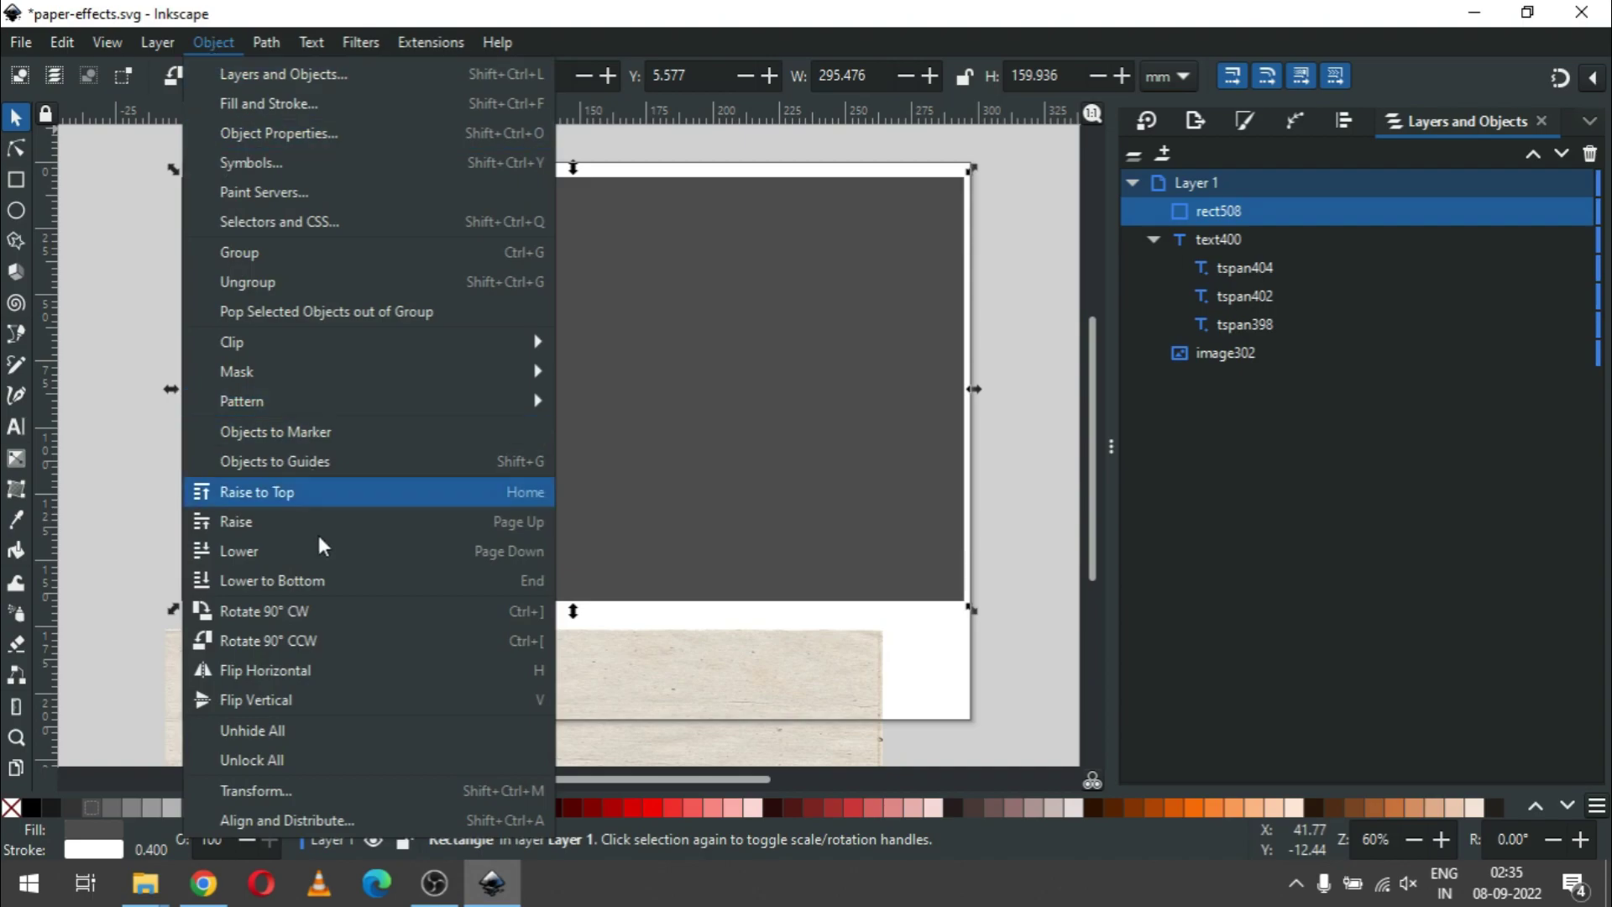
click(304, 580)
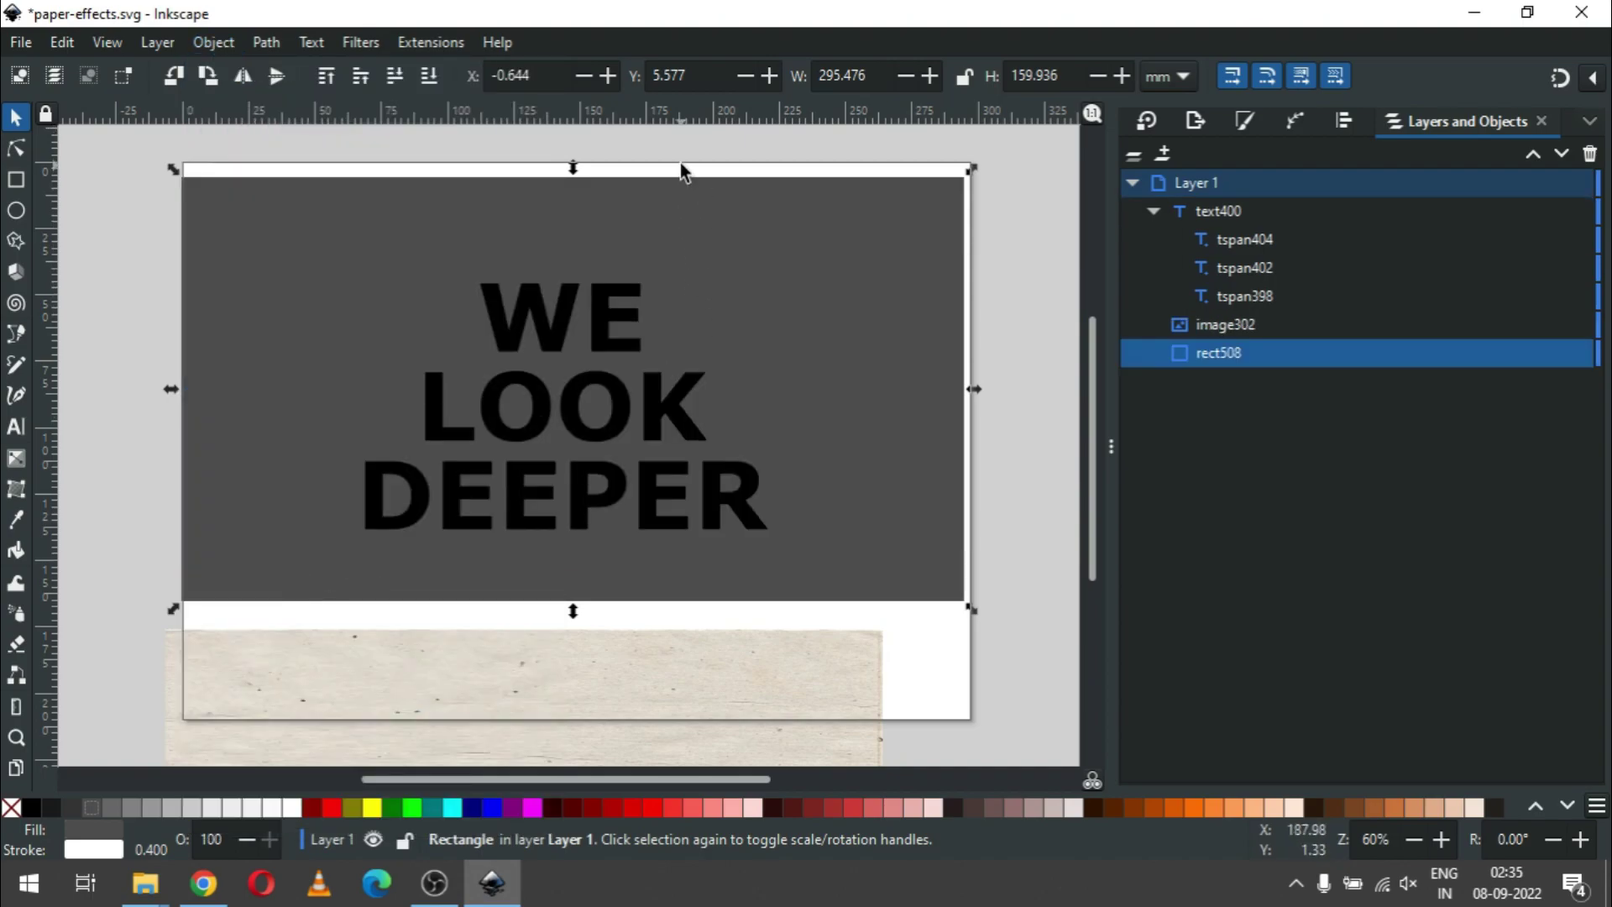
key(Escape)
Step: Center the headline horizontally and vertically on the gray rectangle
click(605, 324)
drag(605, 324, 605, 302)
click(604, 302)
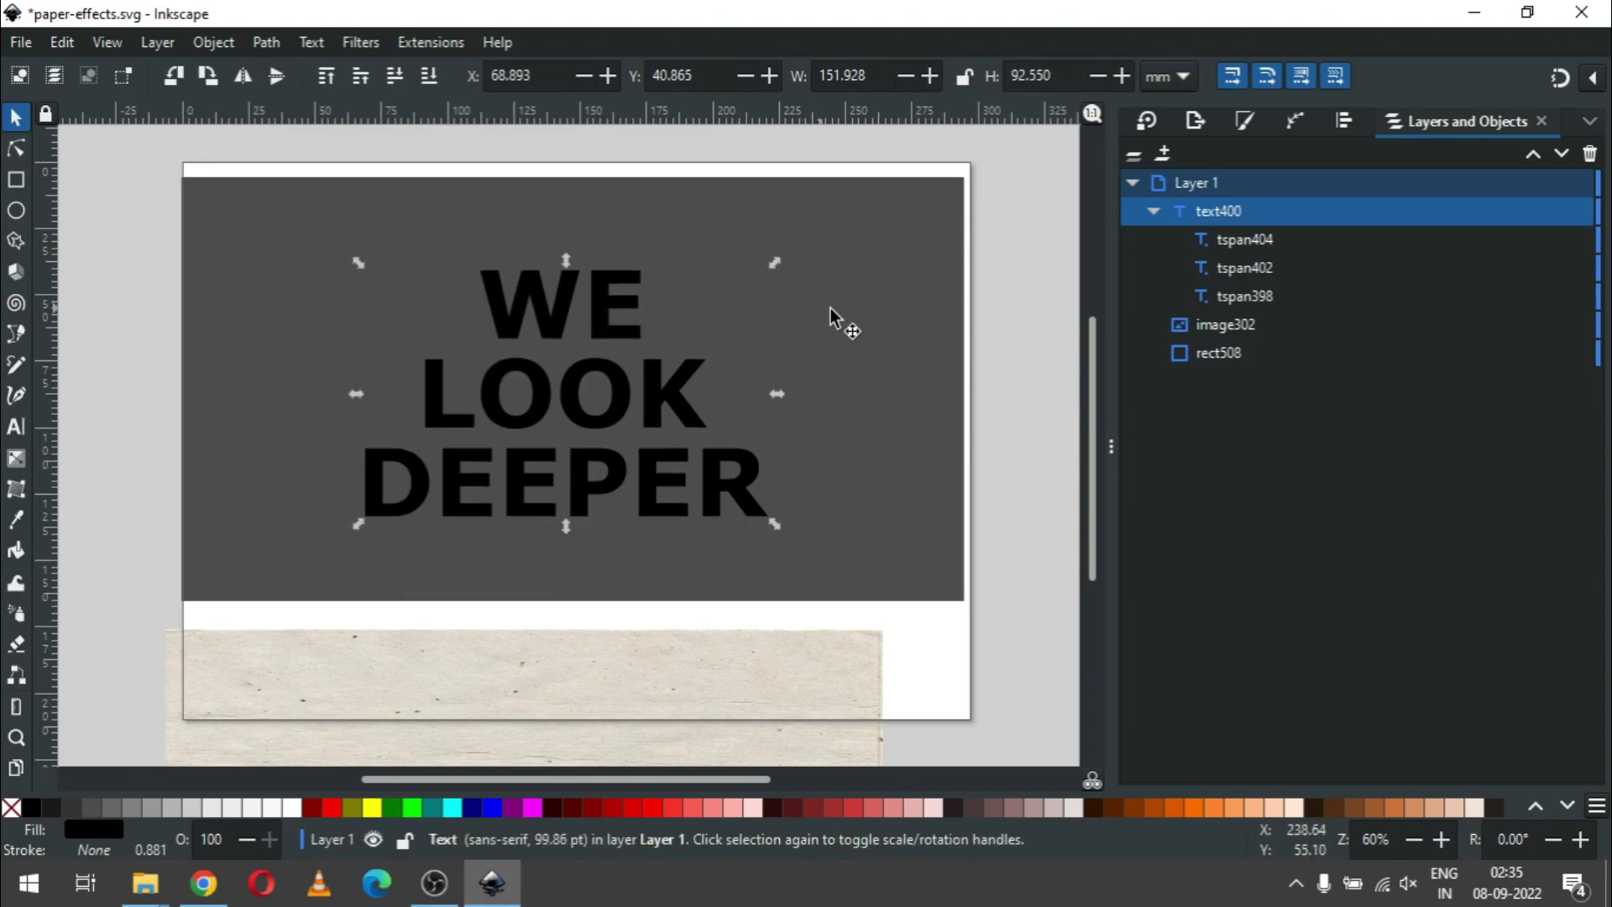
shift+click(873, 324)
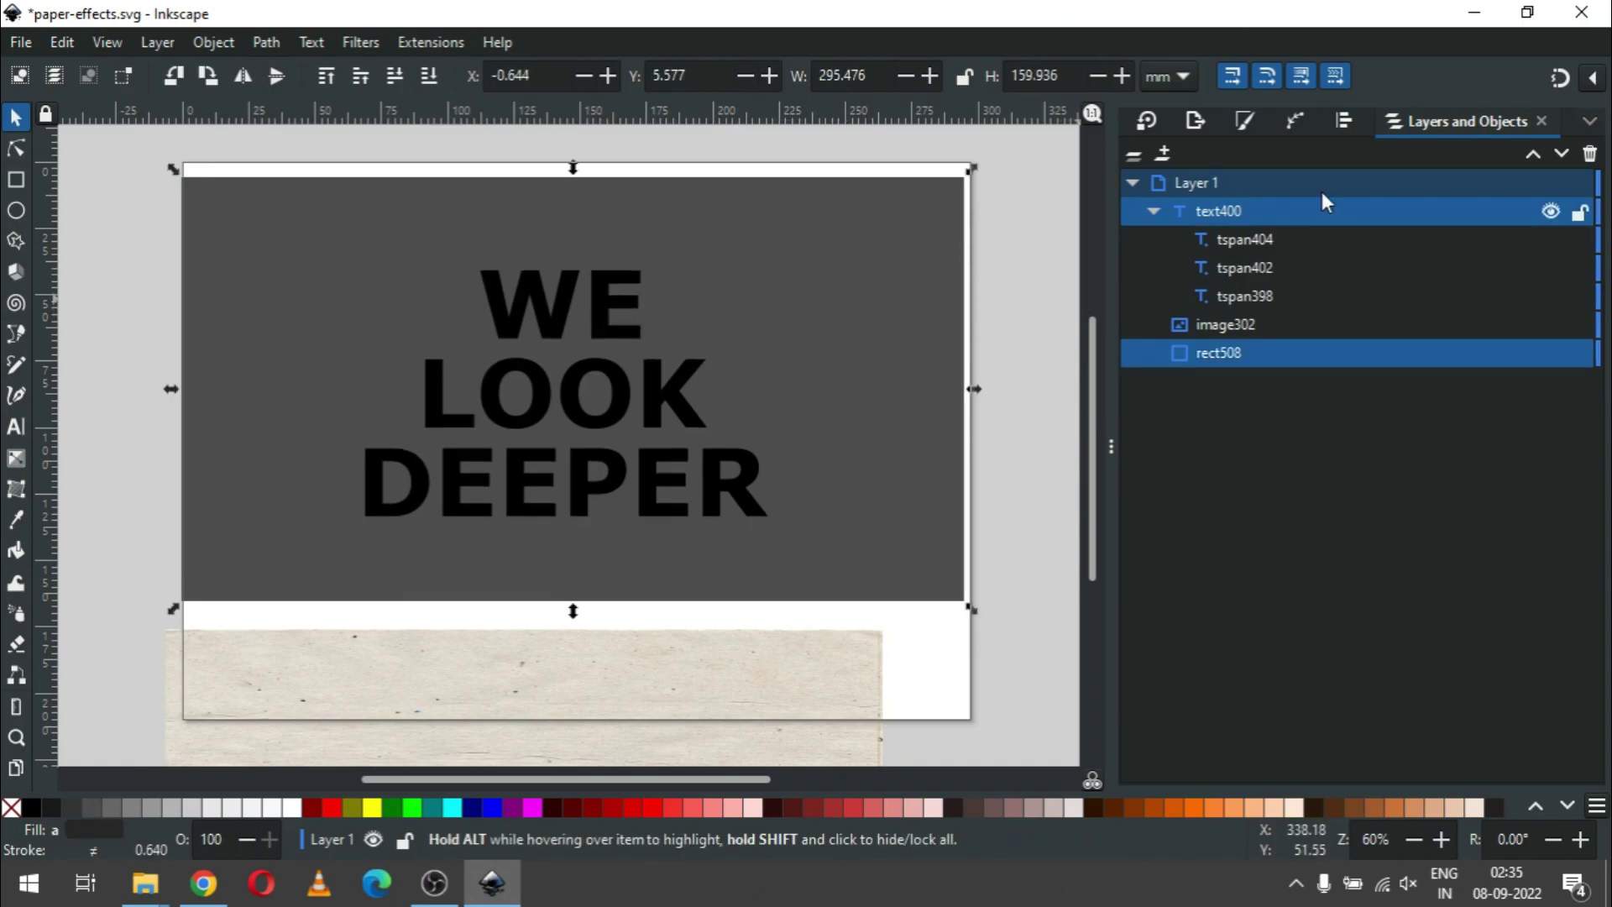
click(1347, 124)
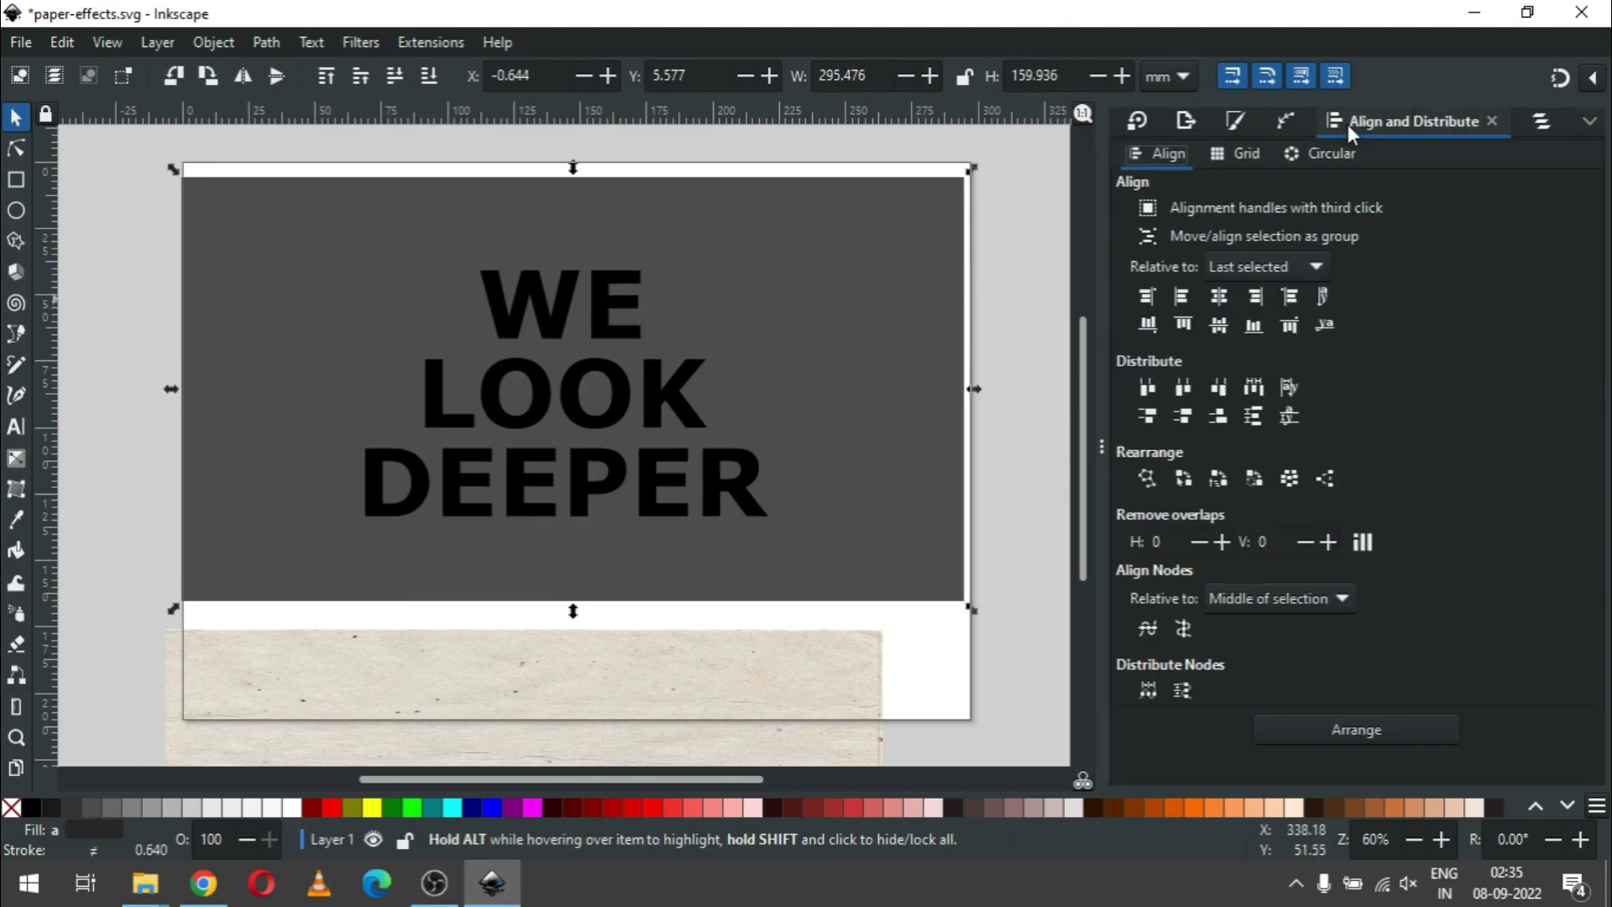
click(1221, 300)
click(1221, 327)
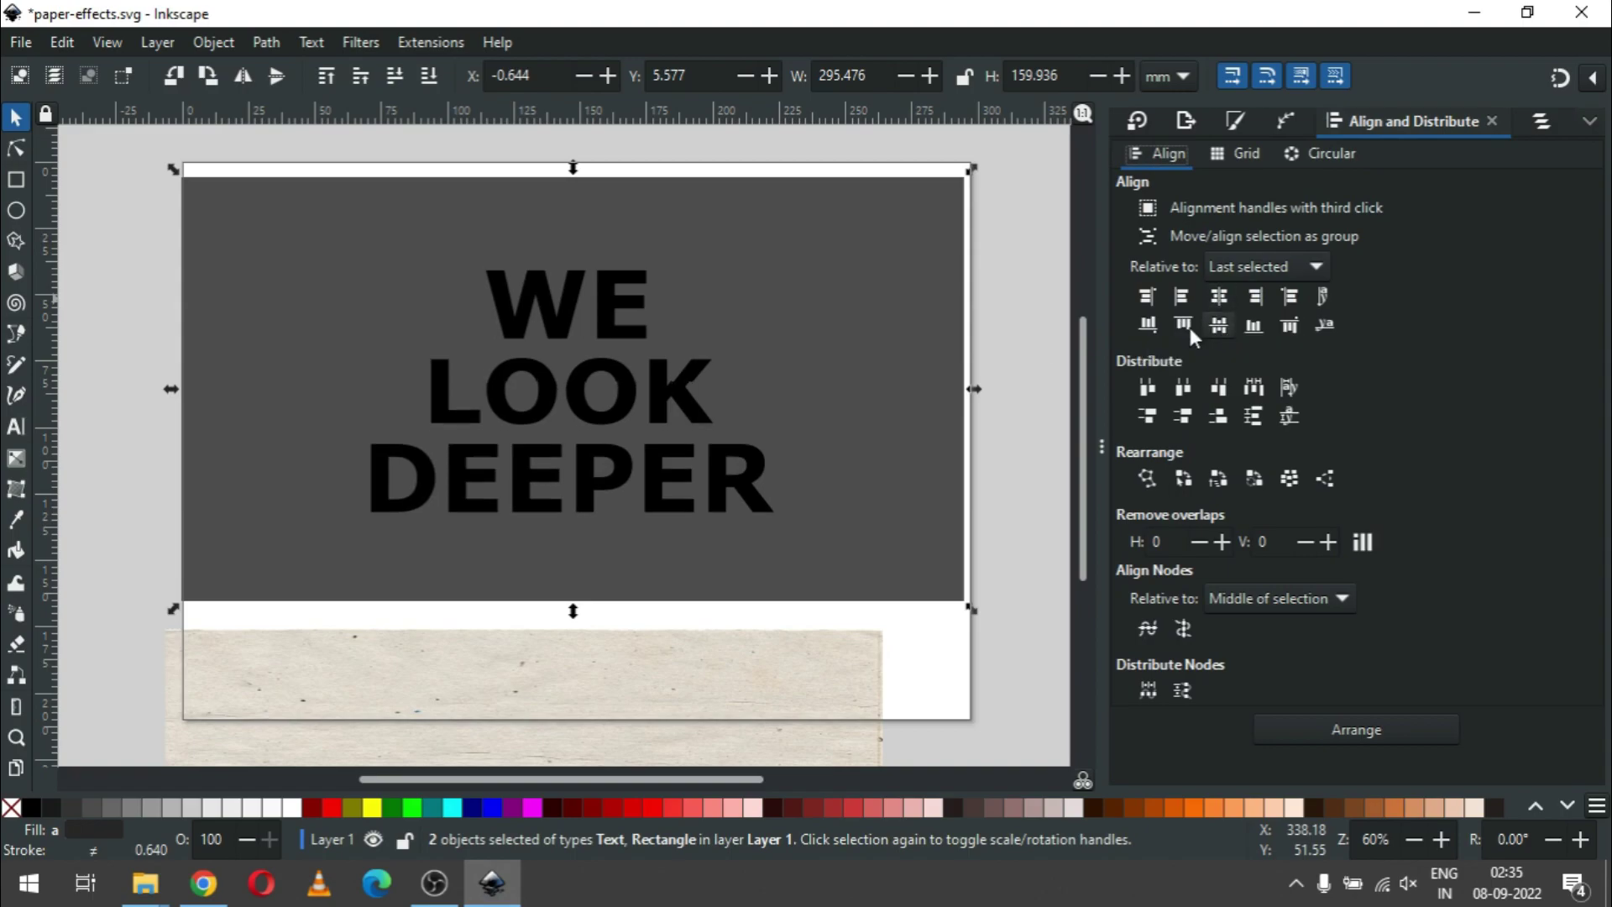
Step: Stretch the gray rectangle taller, then select the headline text for editing
click(989, 412)
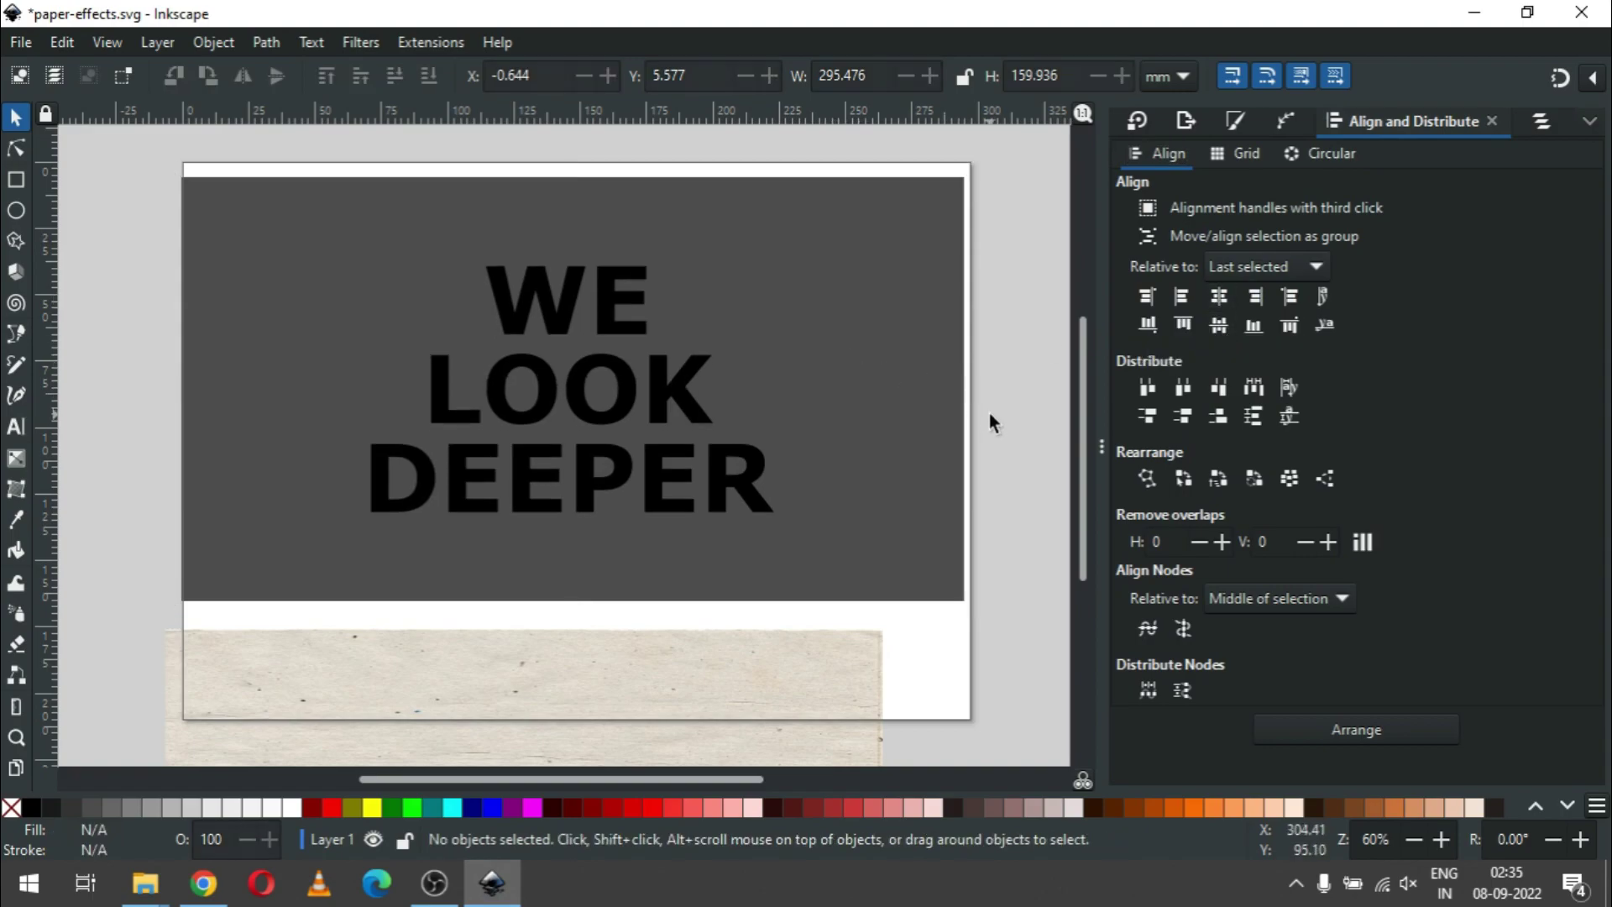
click(879, 500)
drag(573, 617, 573, 636)
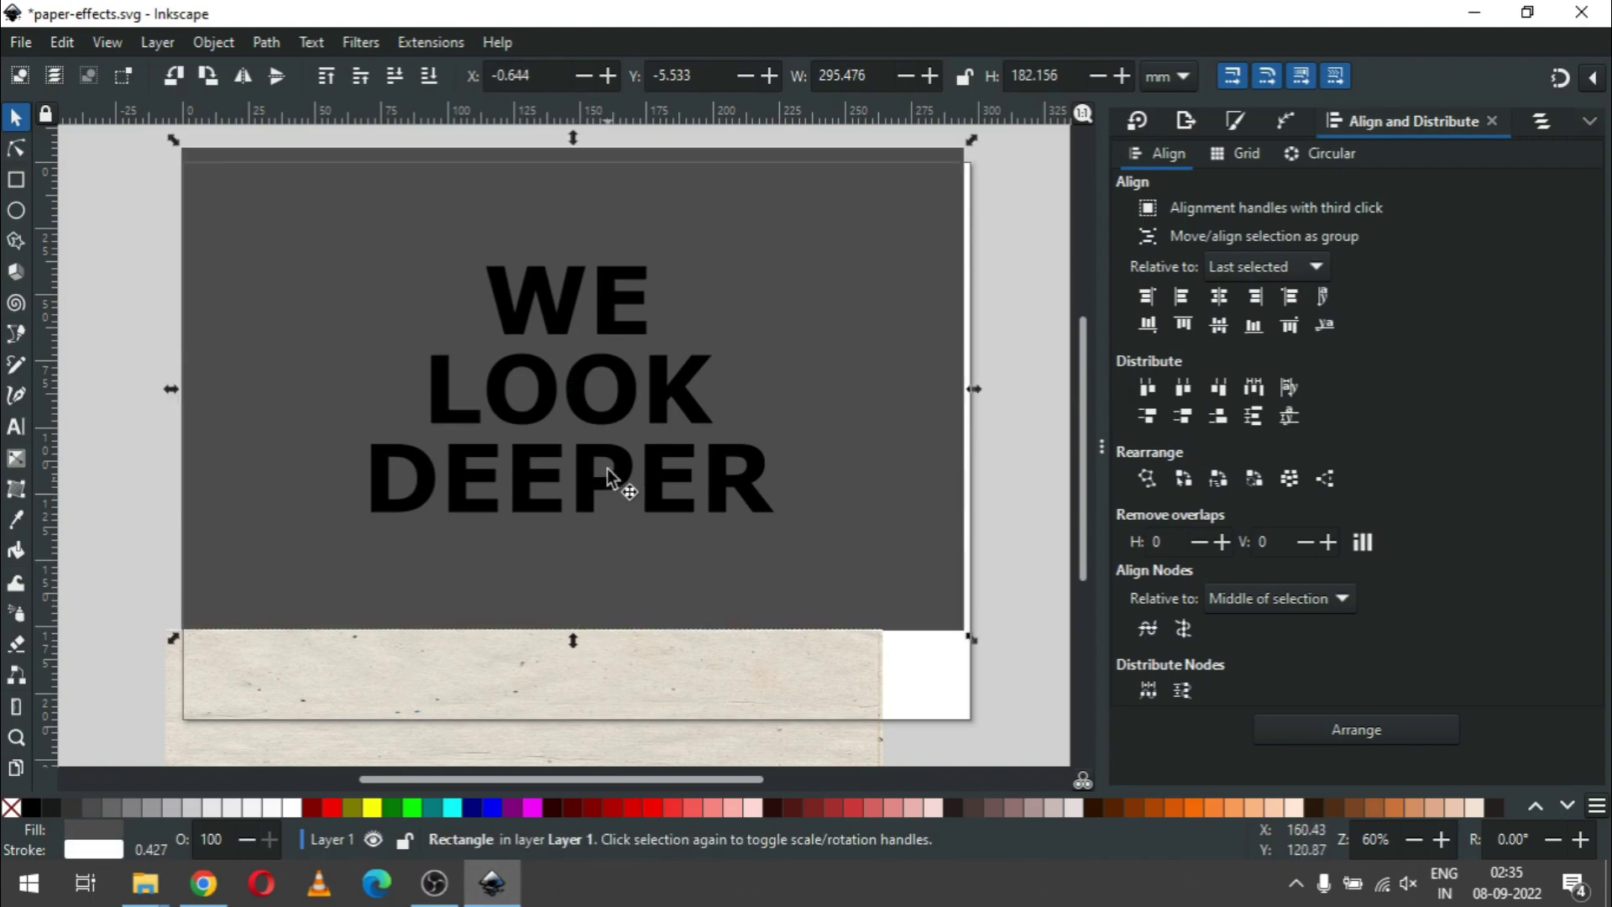
click(597, 504)
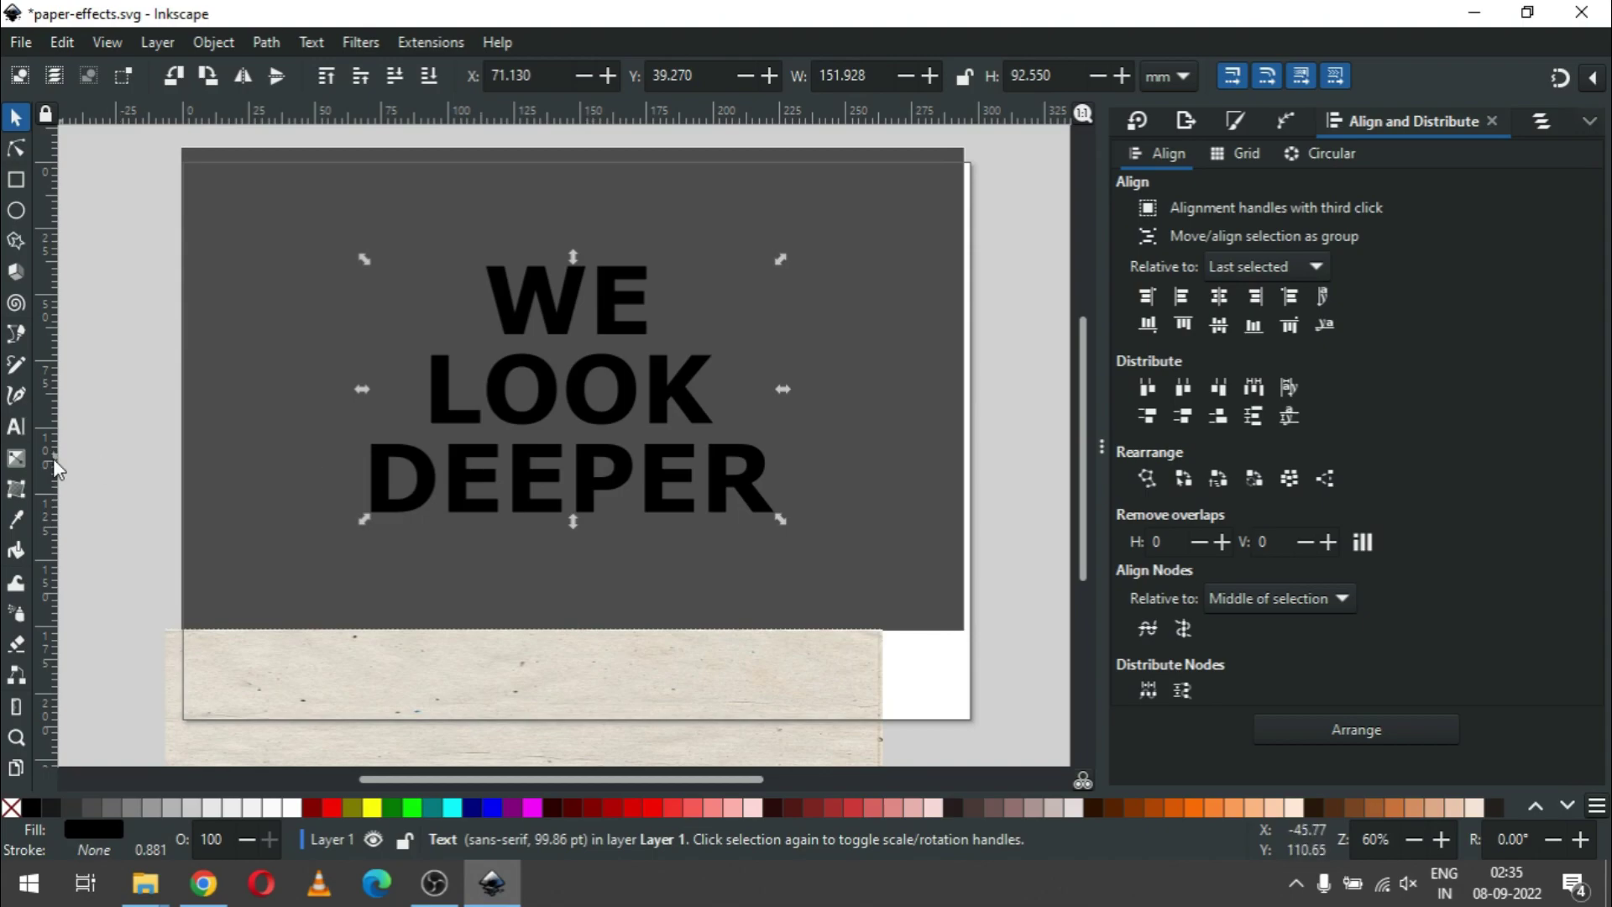
click(16, 426)
Step: Set the word LOOK to a 120 pt font size
click(426, 390)
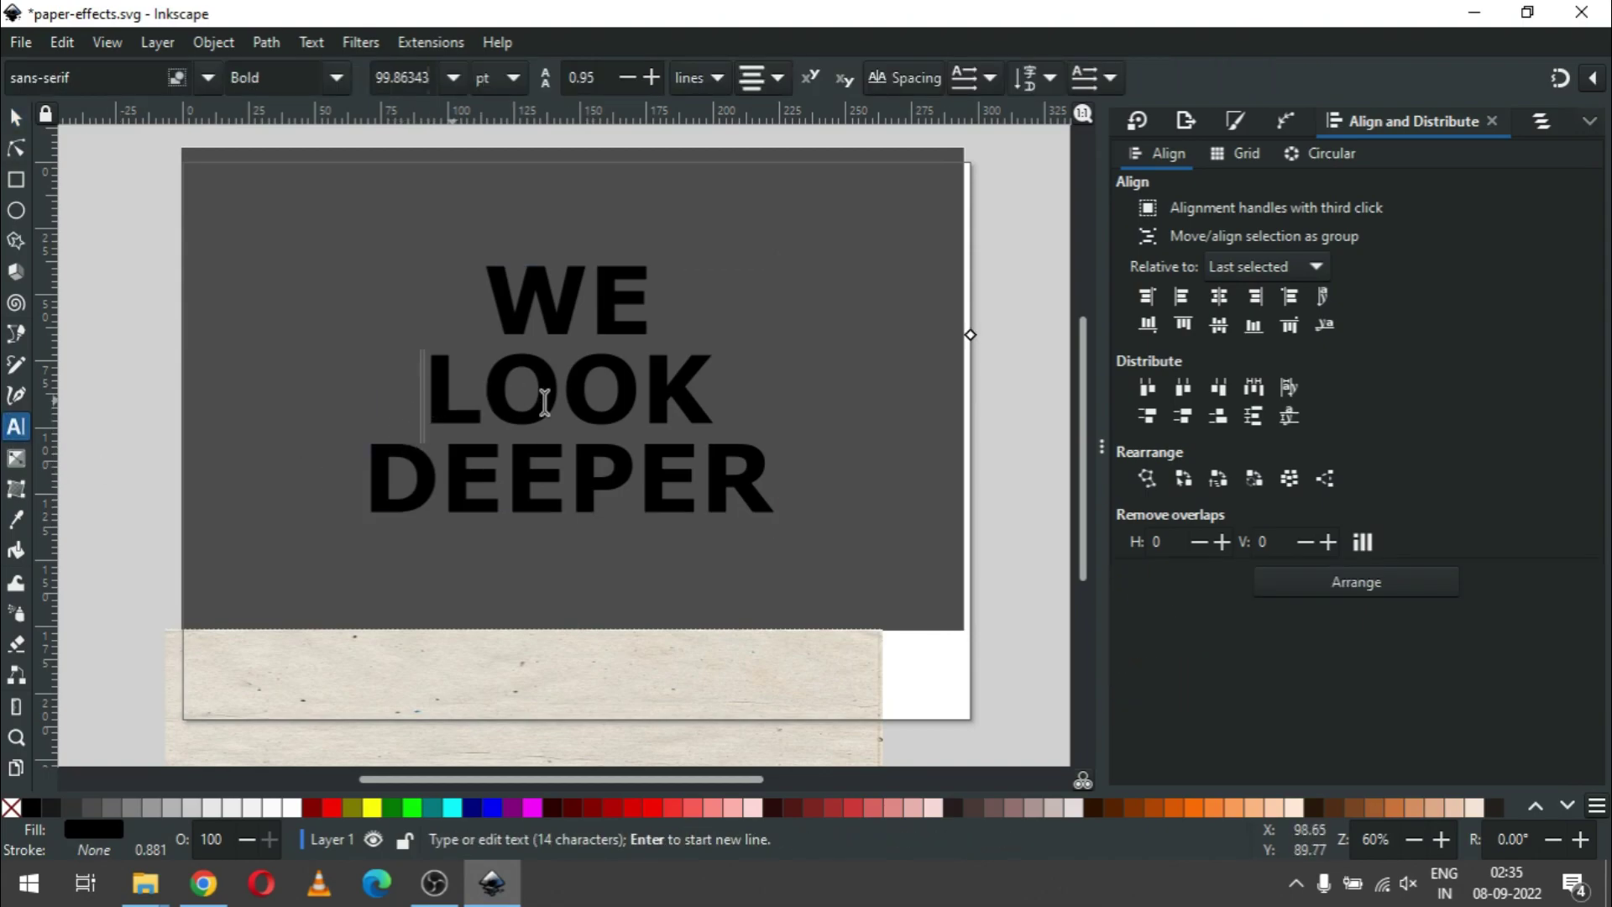
key(shift+Right)
key(shift+Right)
key(shift+Right)
key(shift+Right)
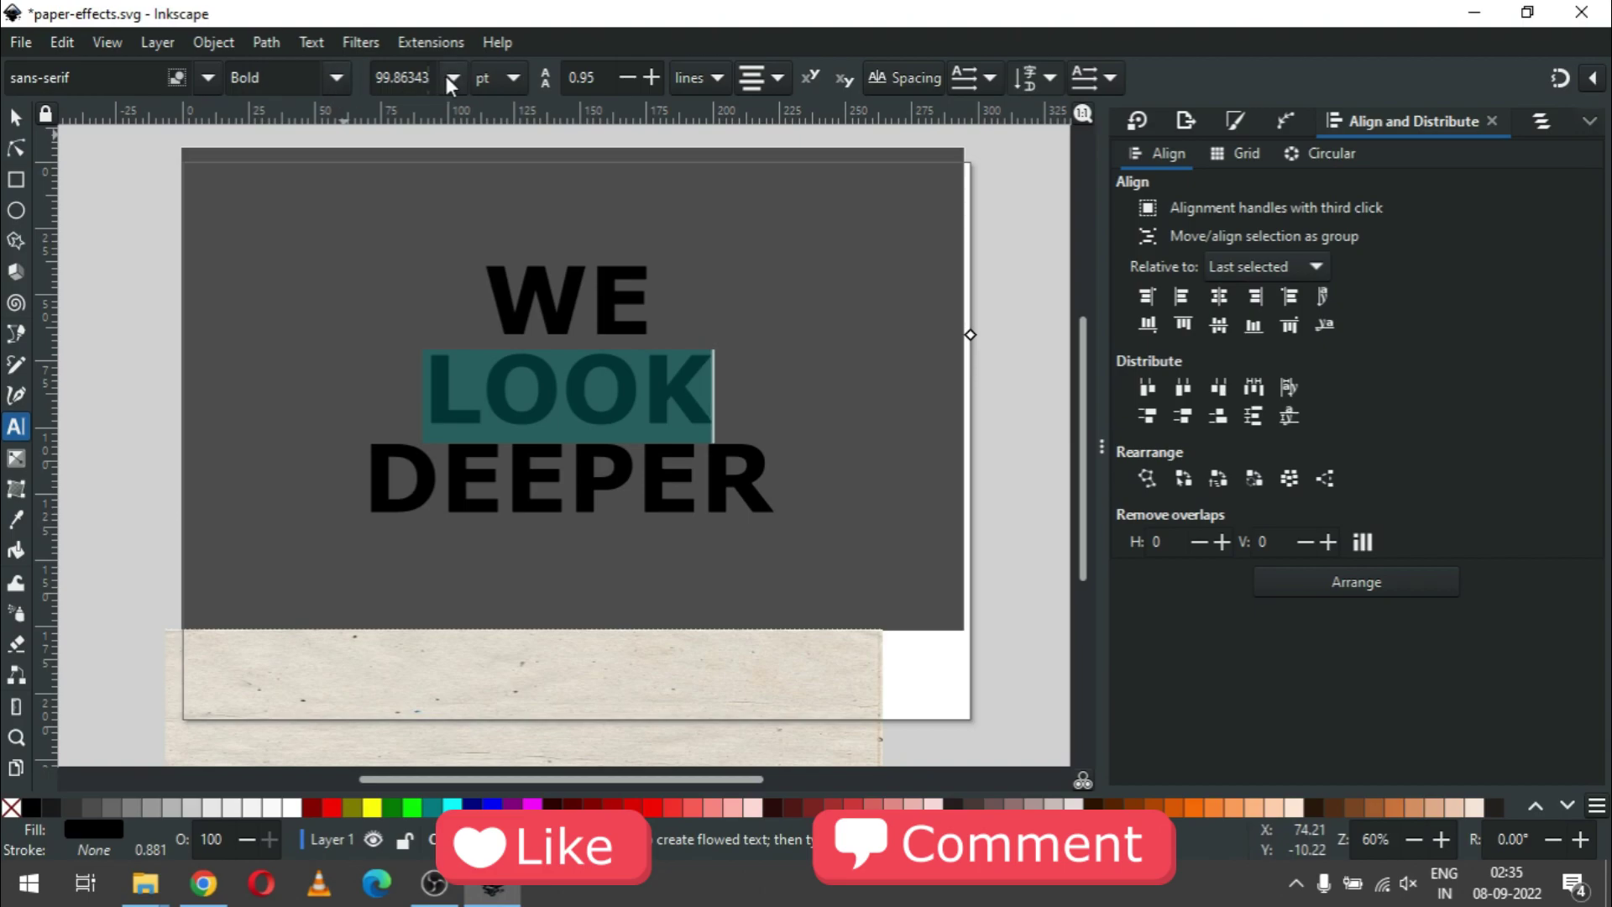
triple_click(416, 81)
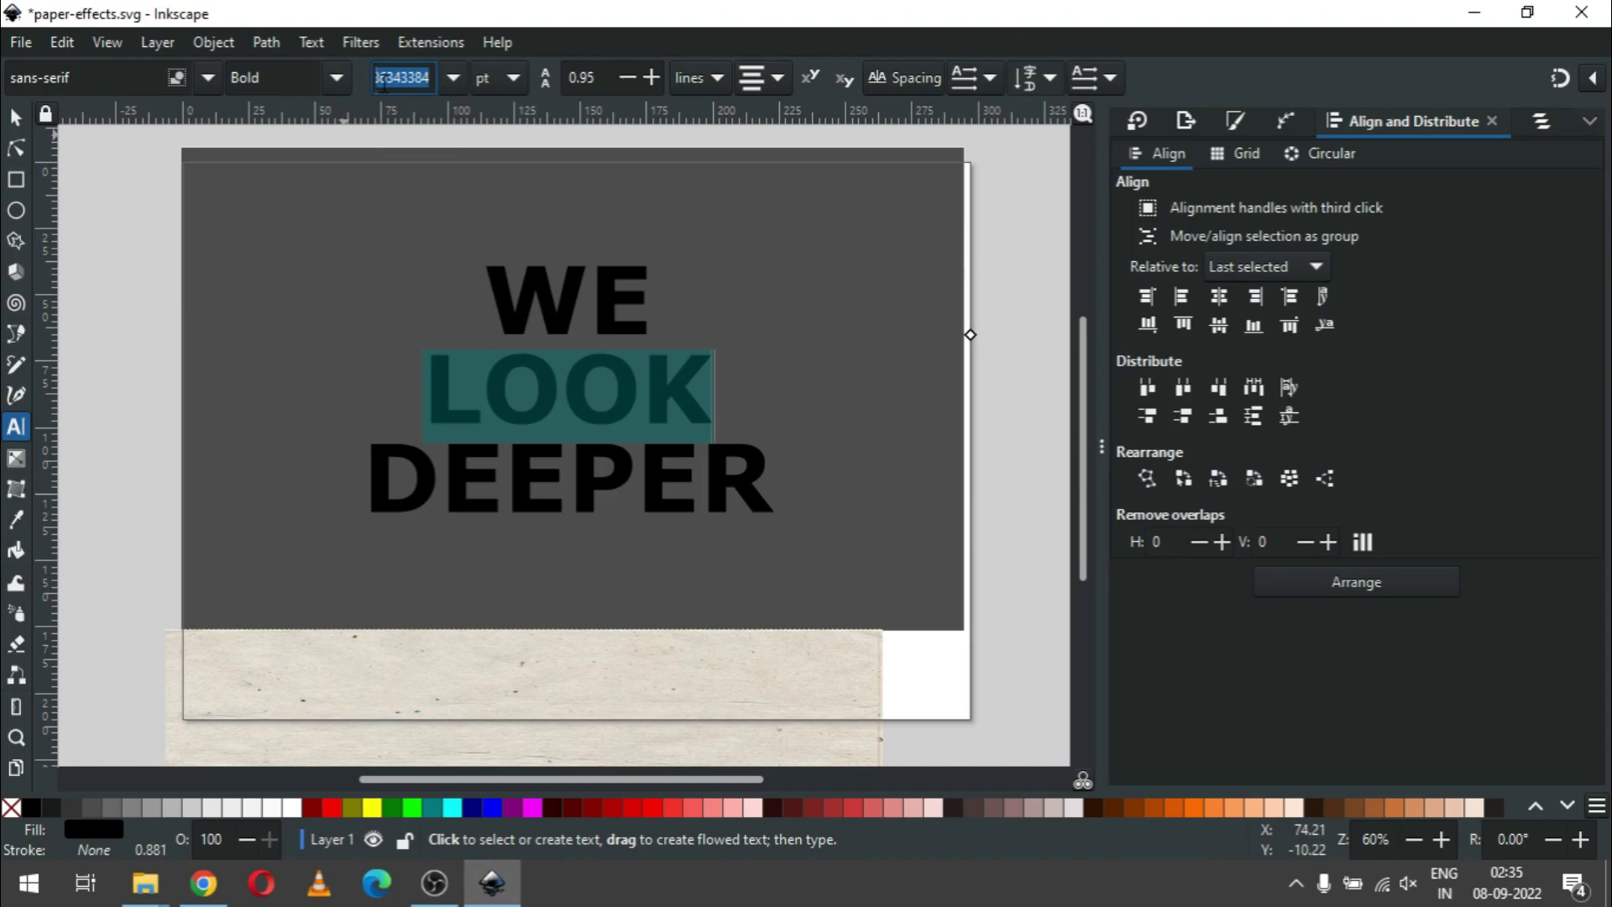
drag(377, 81, 414, 78)
text(120)
key(Return)
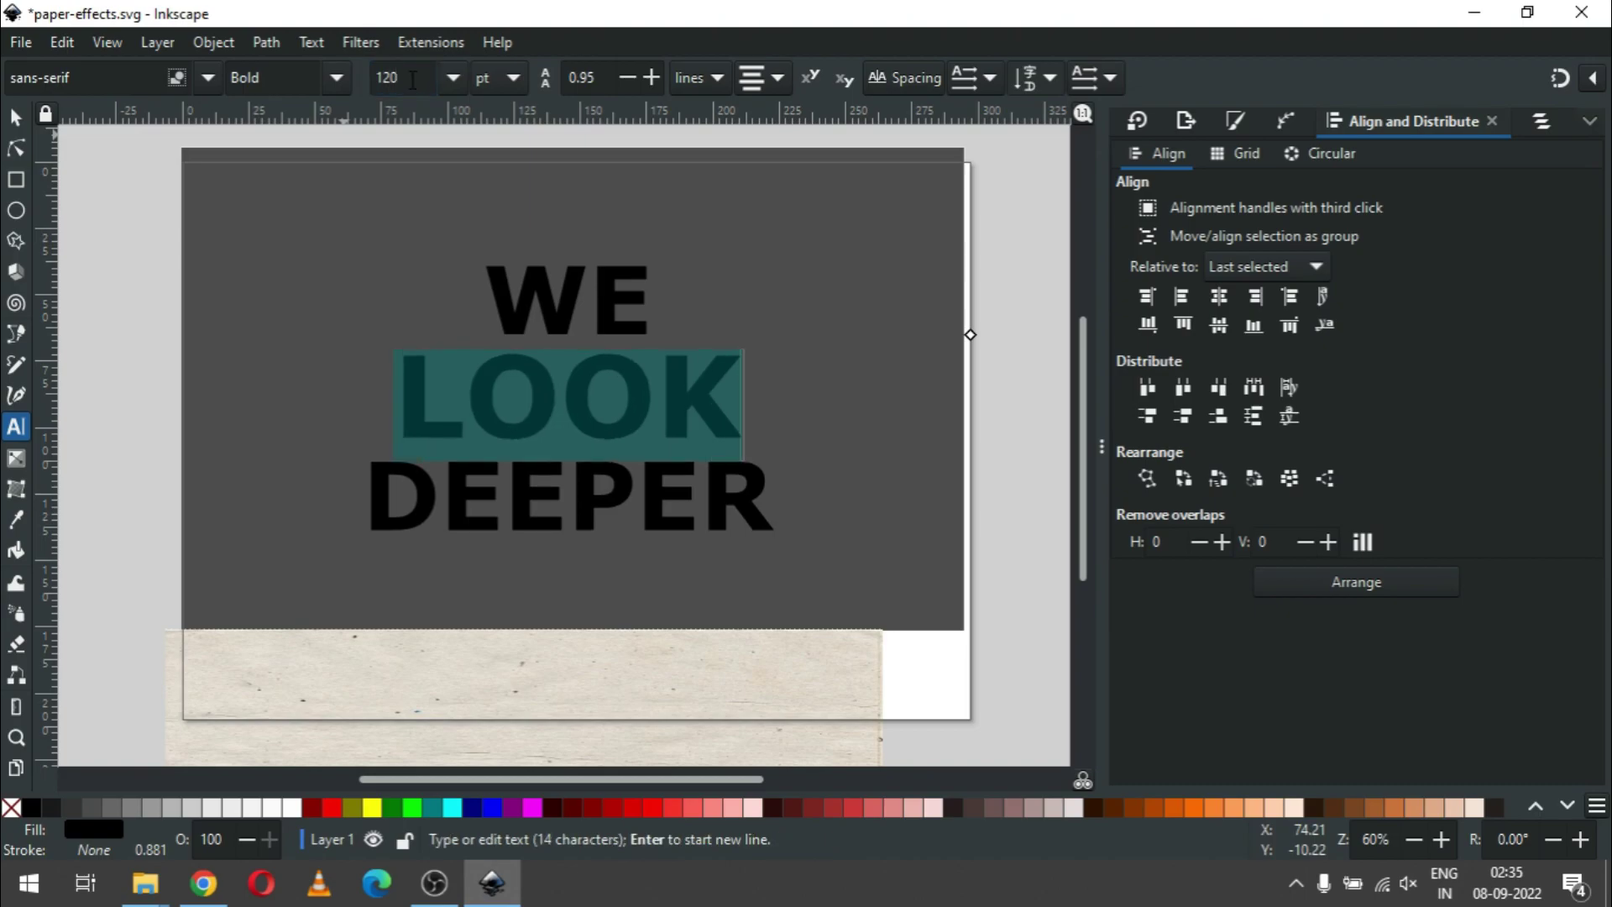
Step: Stretch the whole headline slightly taller, to about 151.9 × 104.6 mm
click(17, 118)
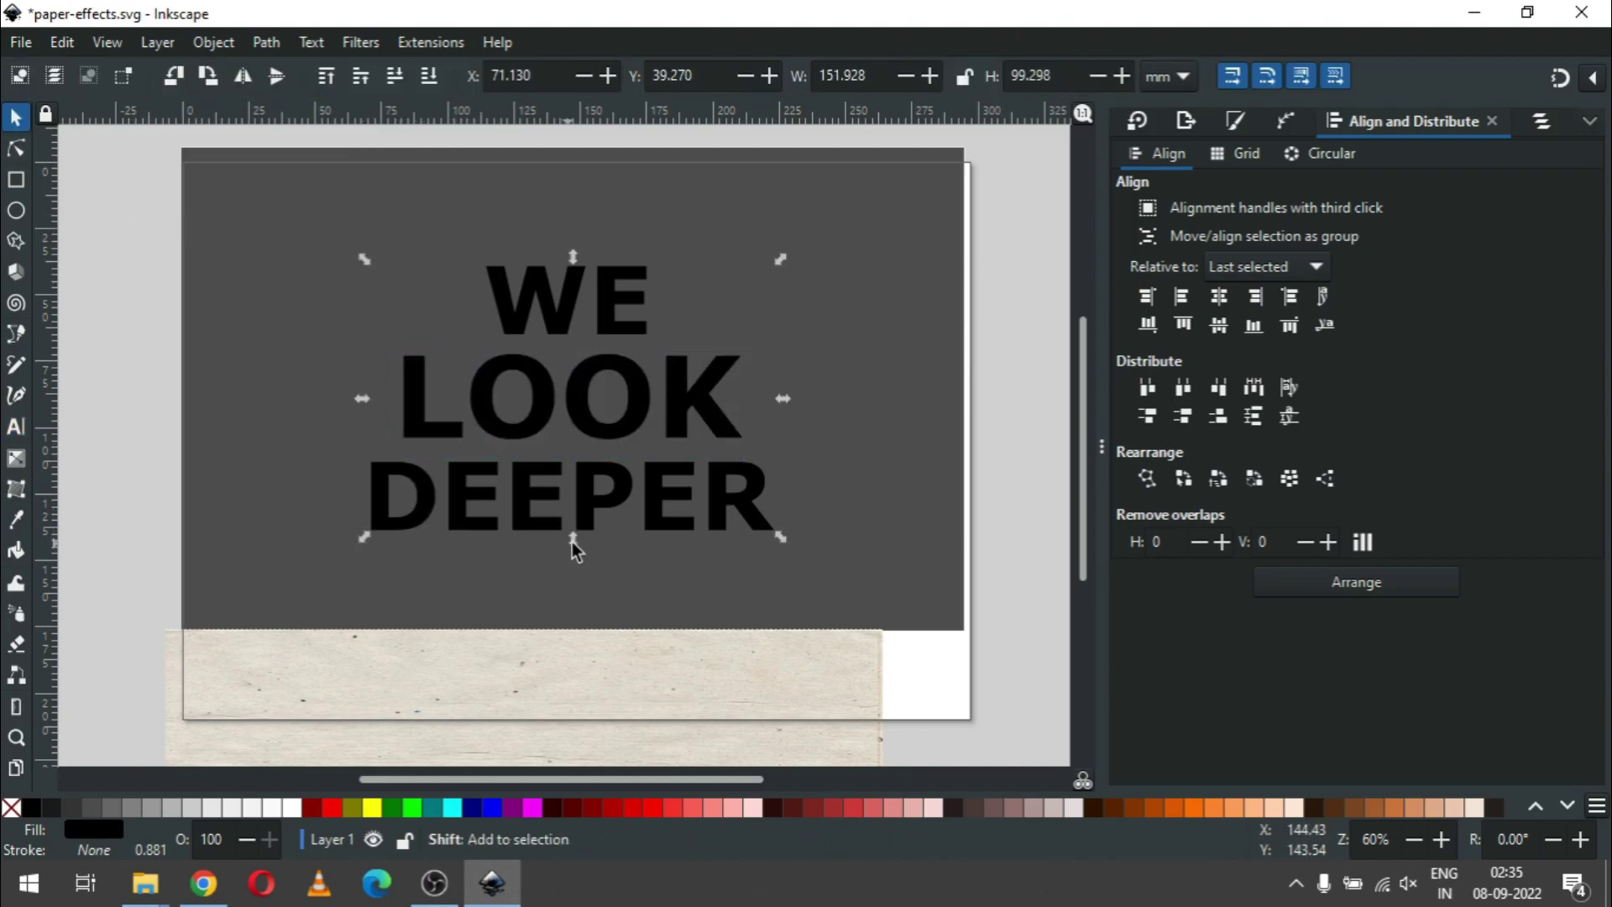
drag(571, 542, 572, 551)
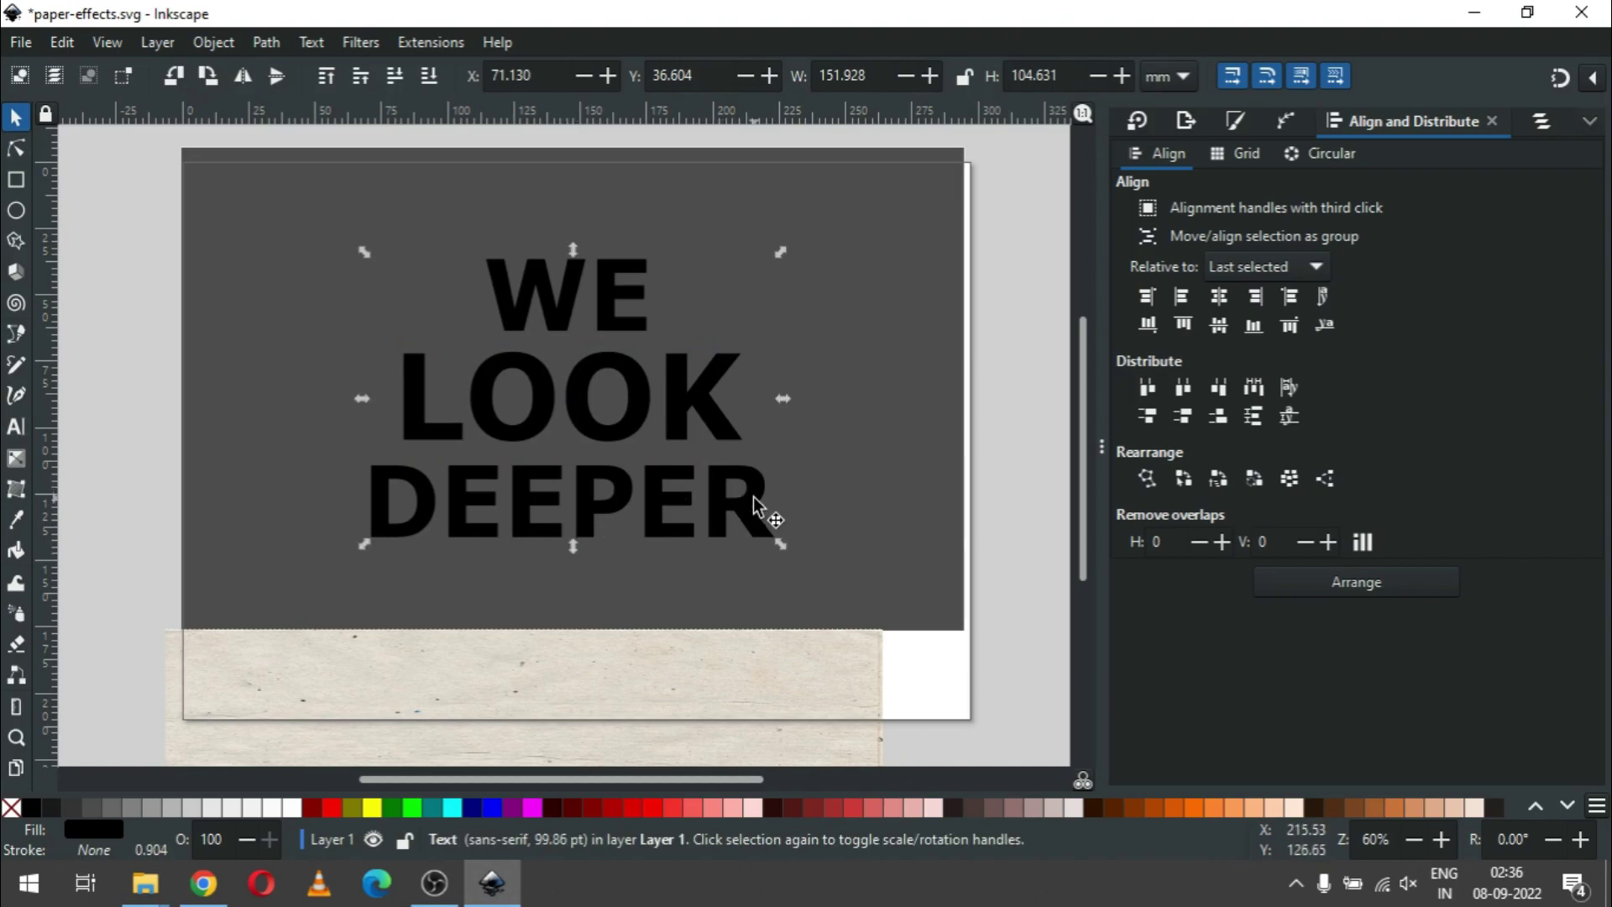
click(264, 44)
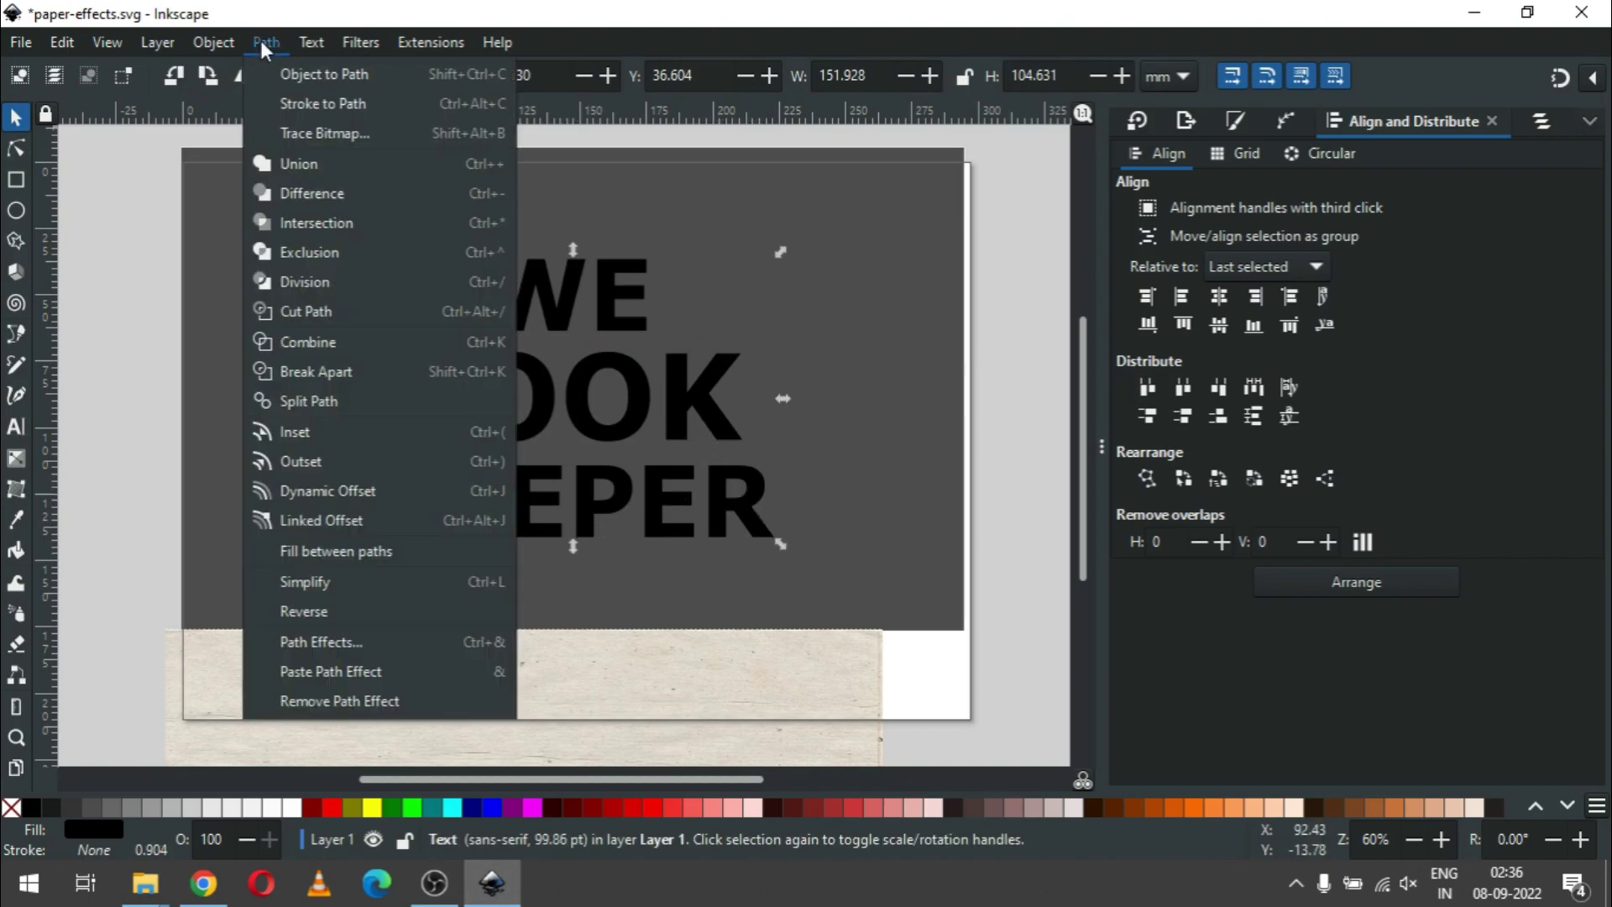
Step: Convert the headline to paths, ungroup it, and break the letters apart
click(301, 75)
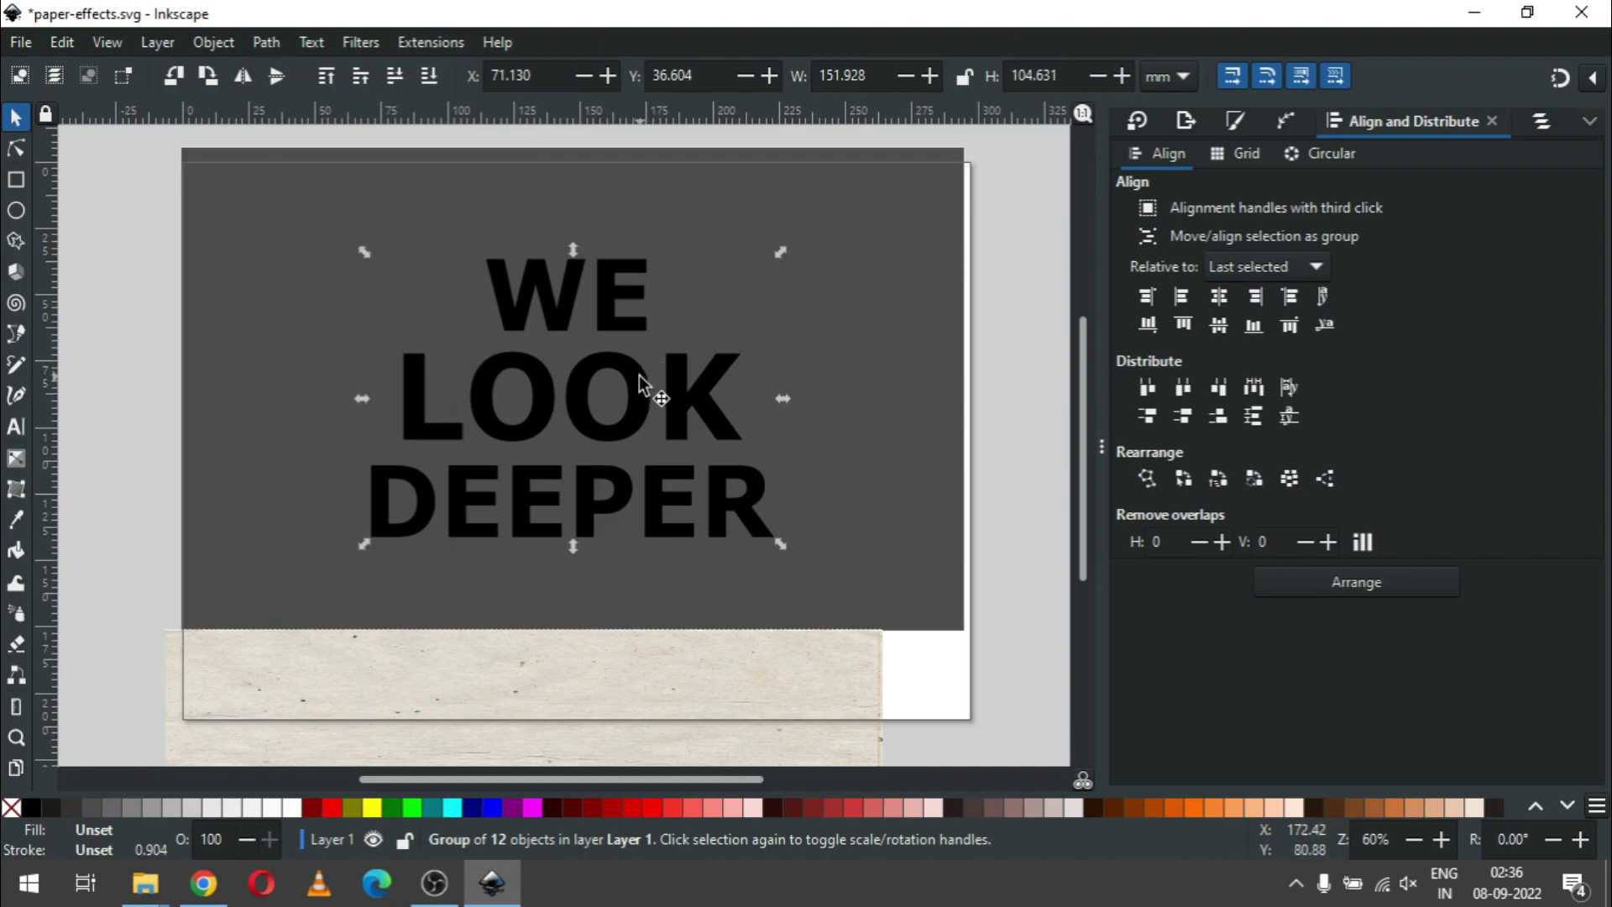
click(210, 40)
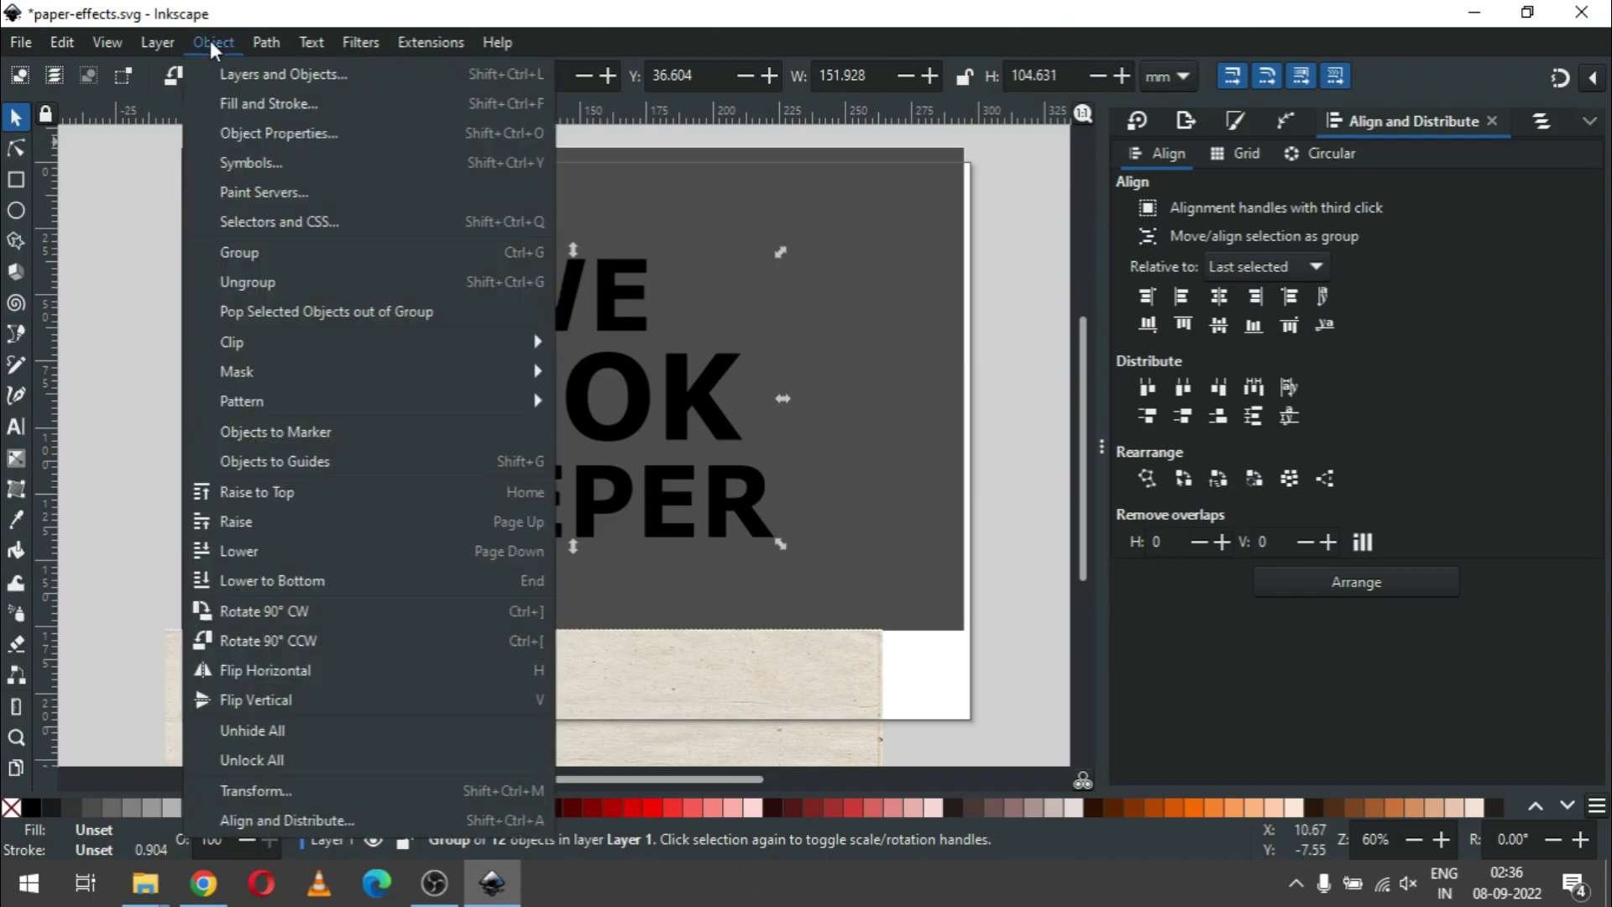
click(231, 280)
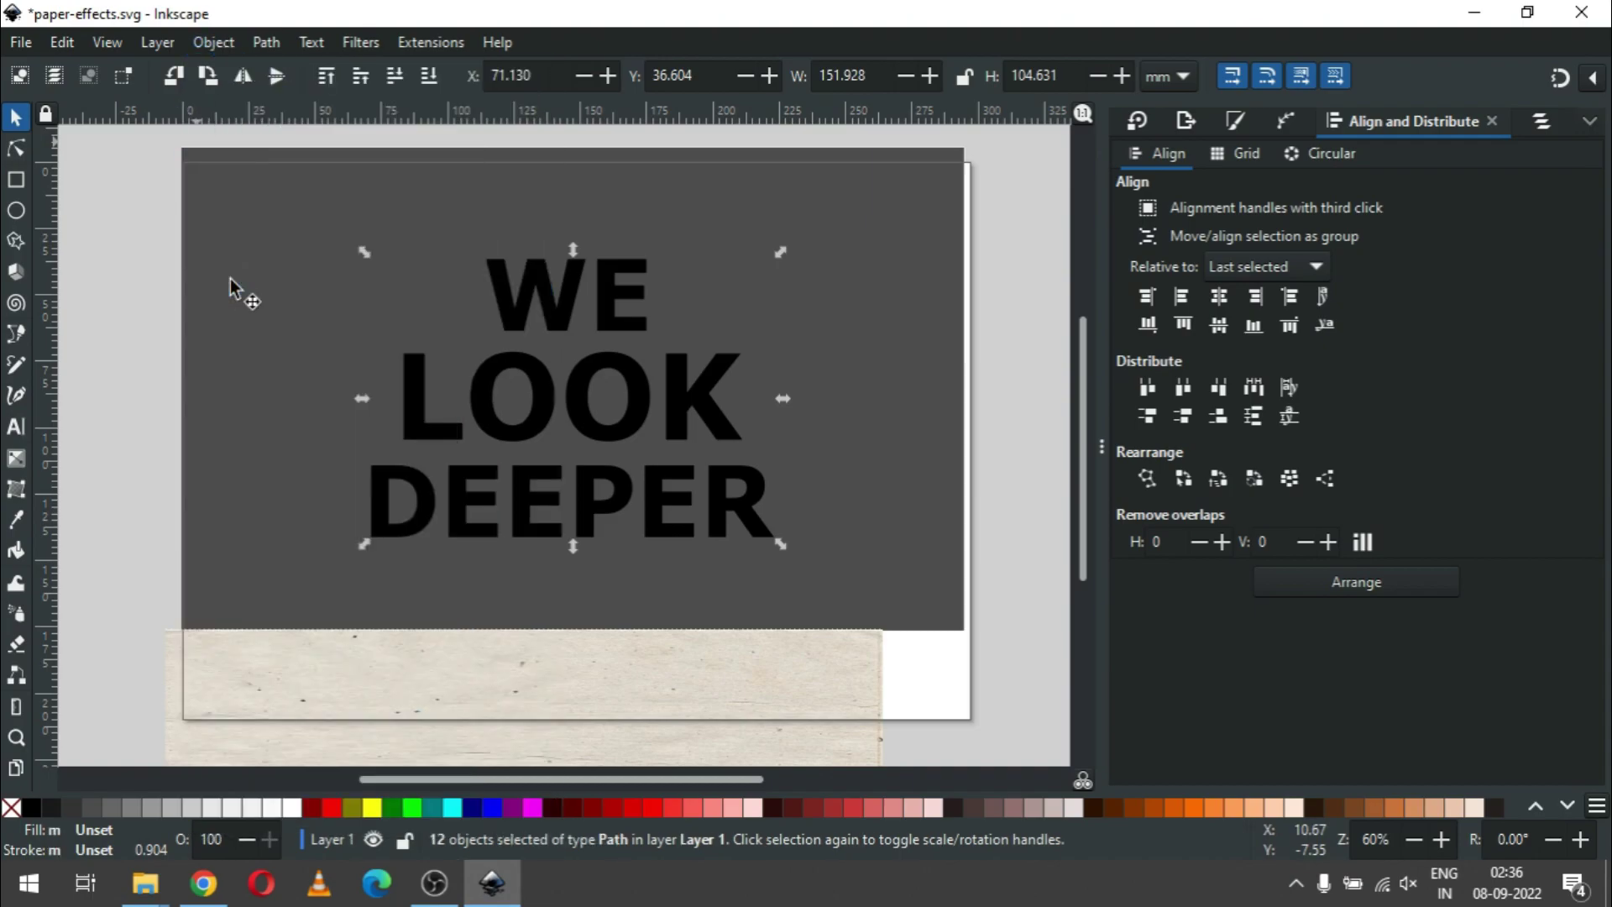
click(268, 42)
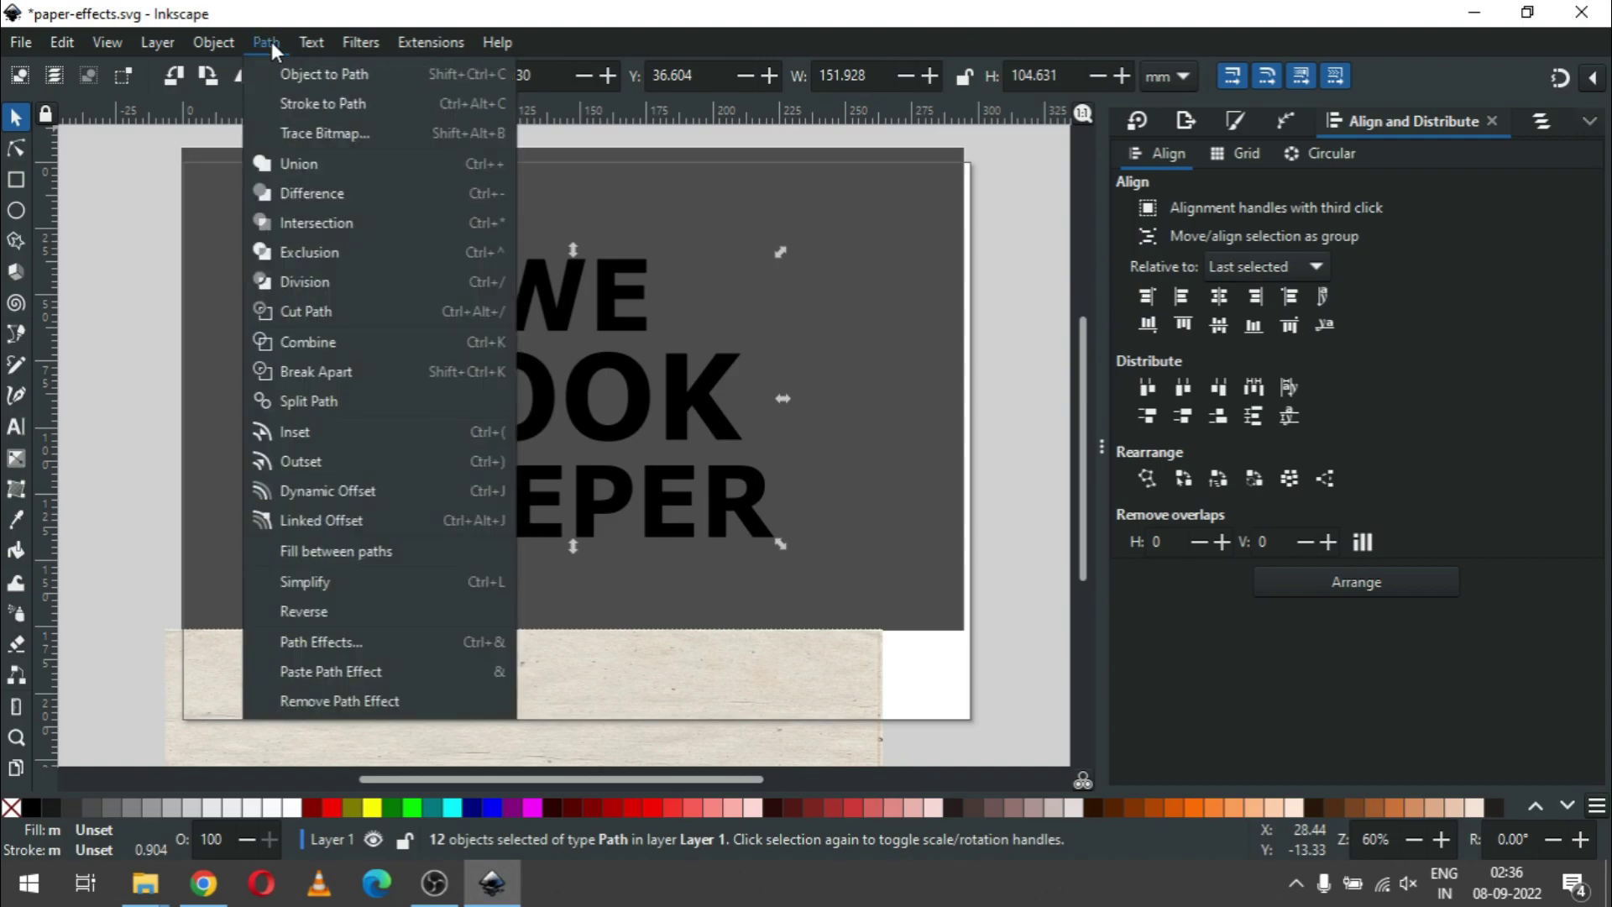
click(317, 365)
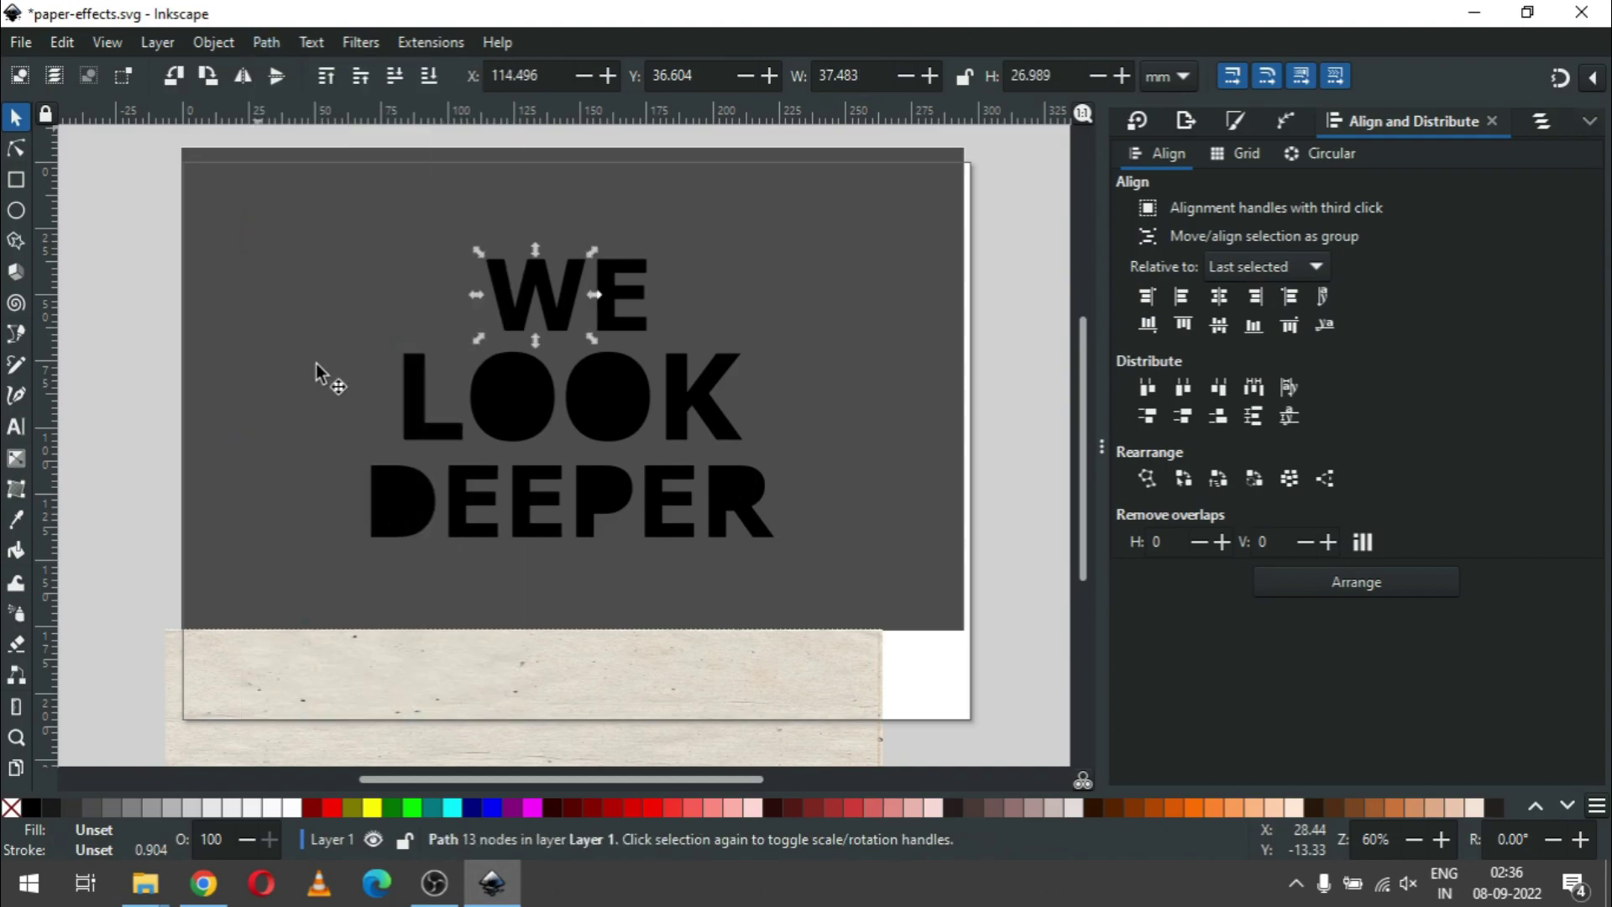
click(123, 304)
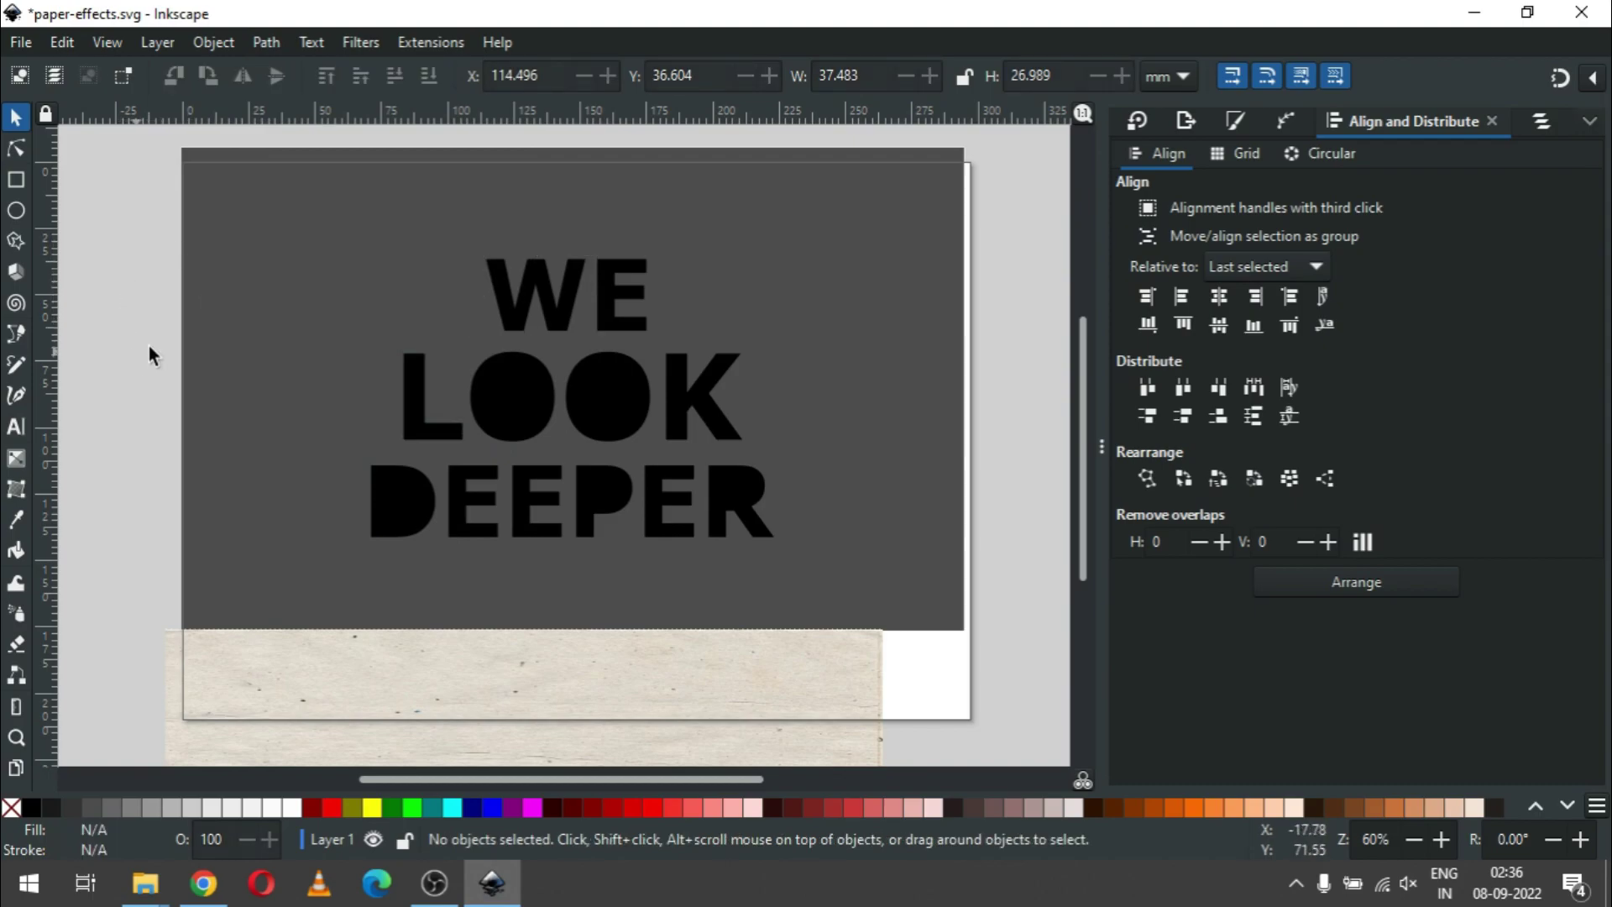
drag(158, 461, 781, 533)
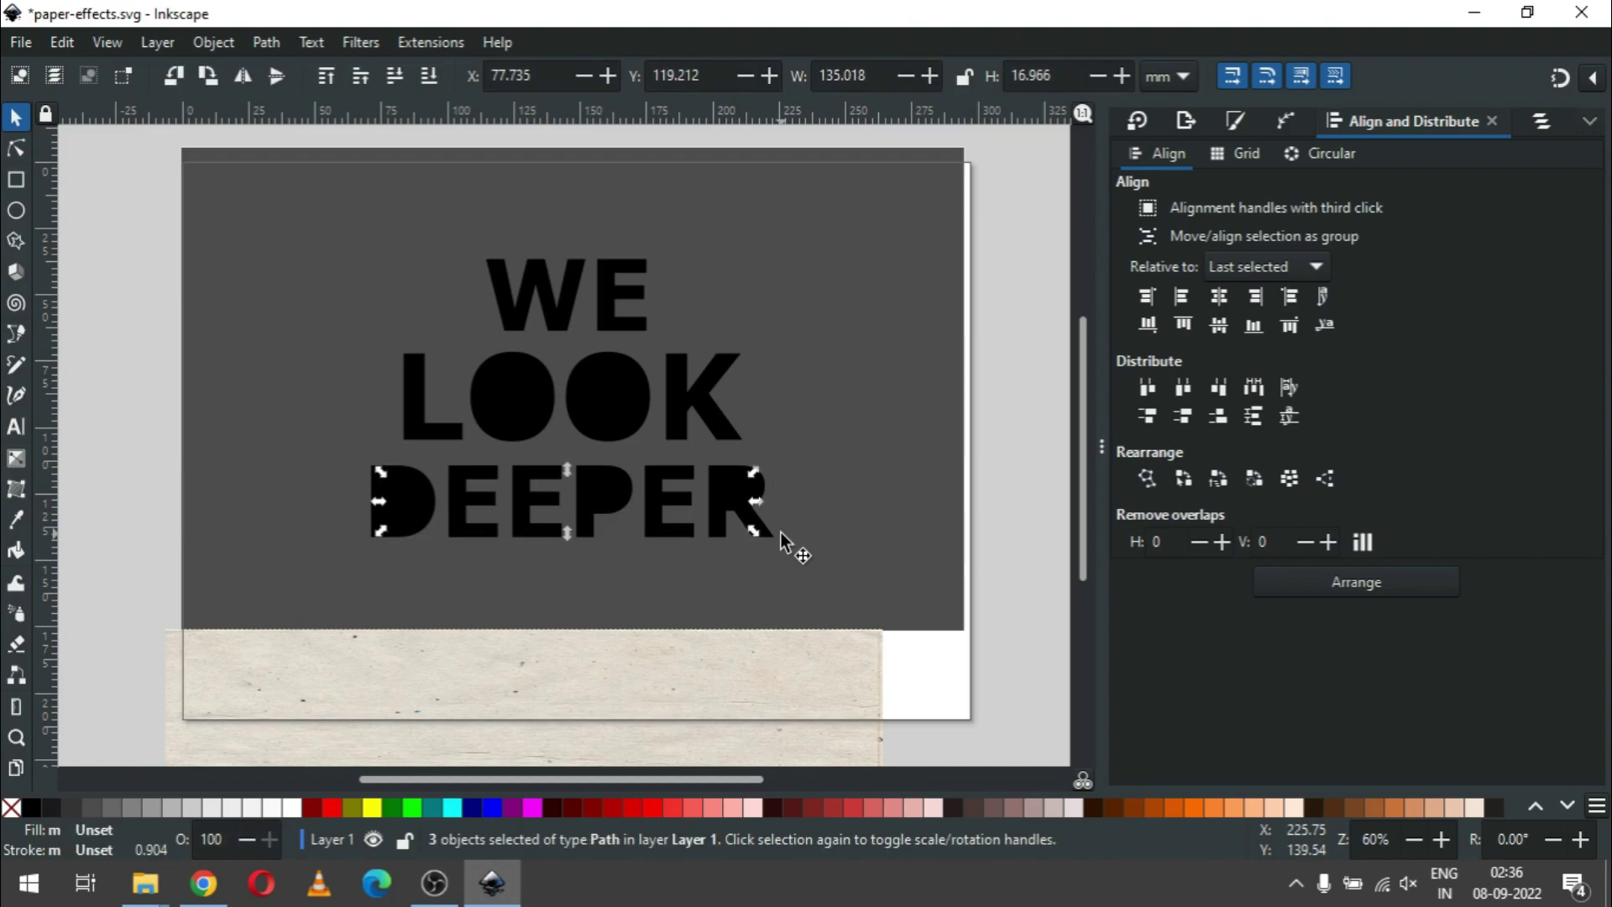
Step: Delete the loose inner pieces of DEEPER and the two O's in LOOK
key(shift)
key(shift+Down)
key(shift+Down)
key(shift+Down)
key(shift+Down)
key(shift+Down)
key(shift+Down)
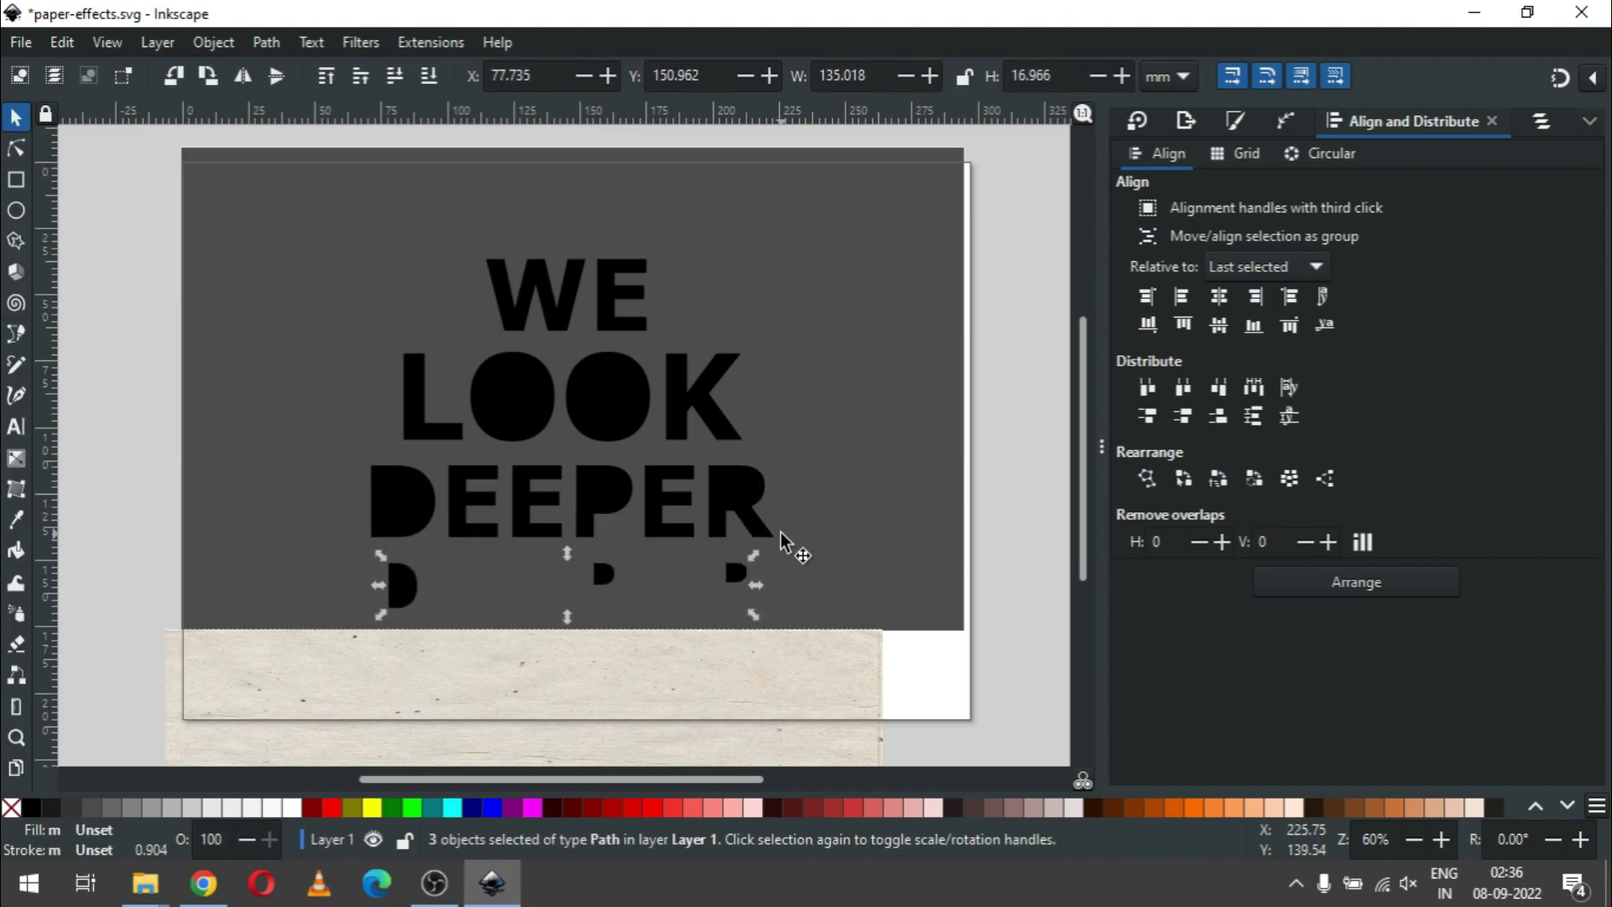
key(Delete)
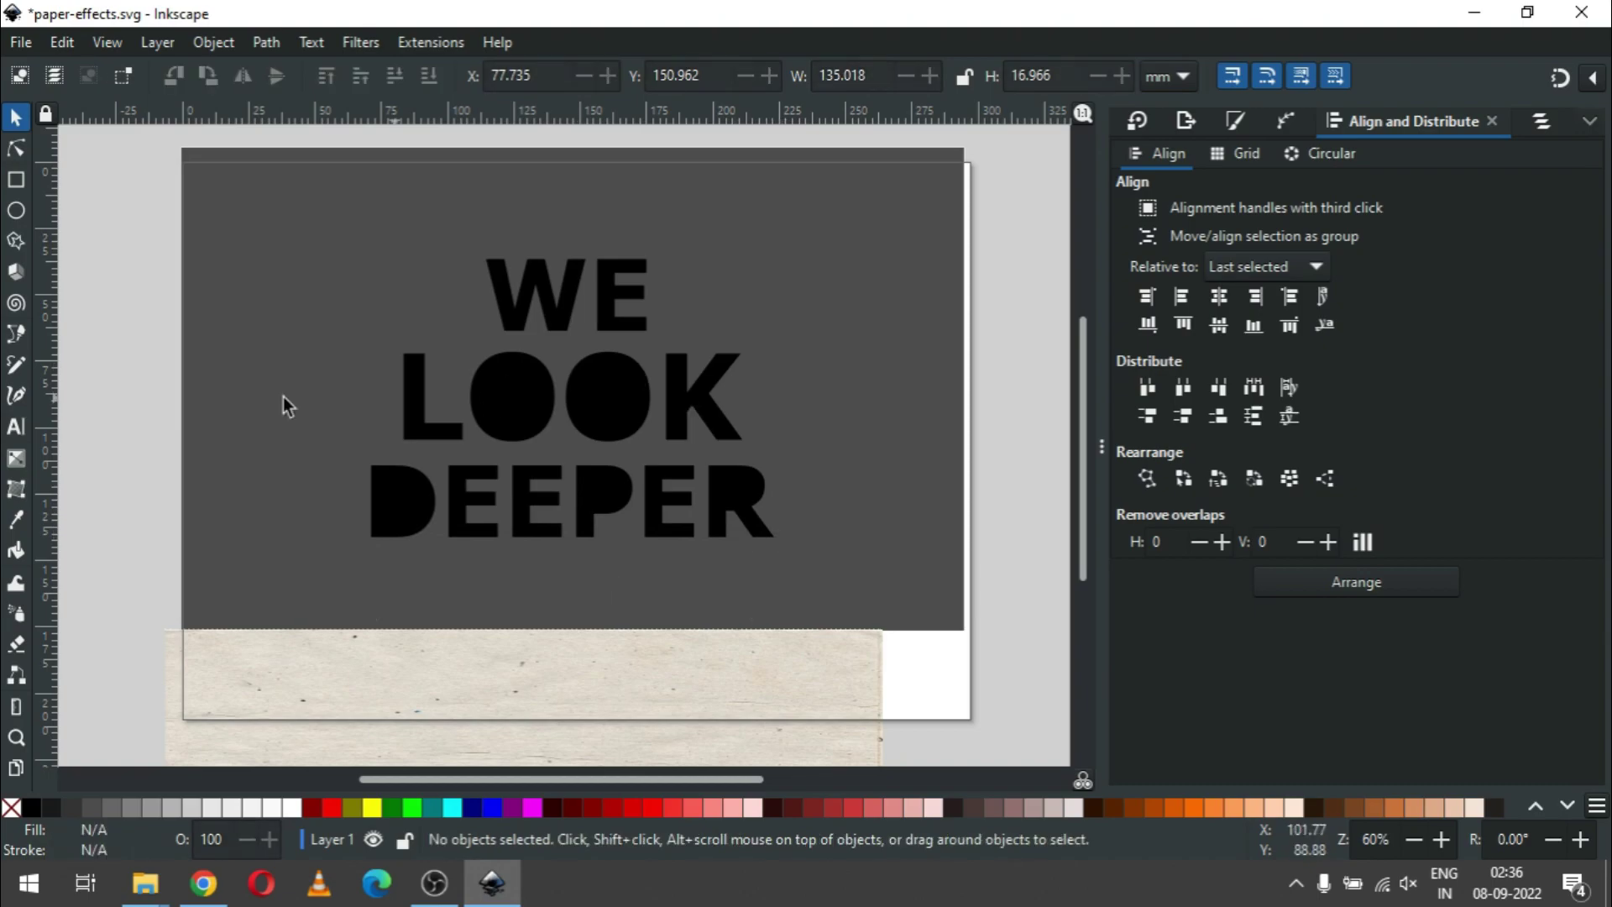
drag(146, 346, 748, 435)
key(shift)
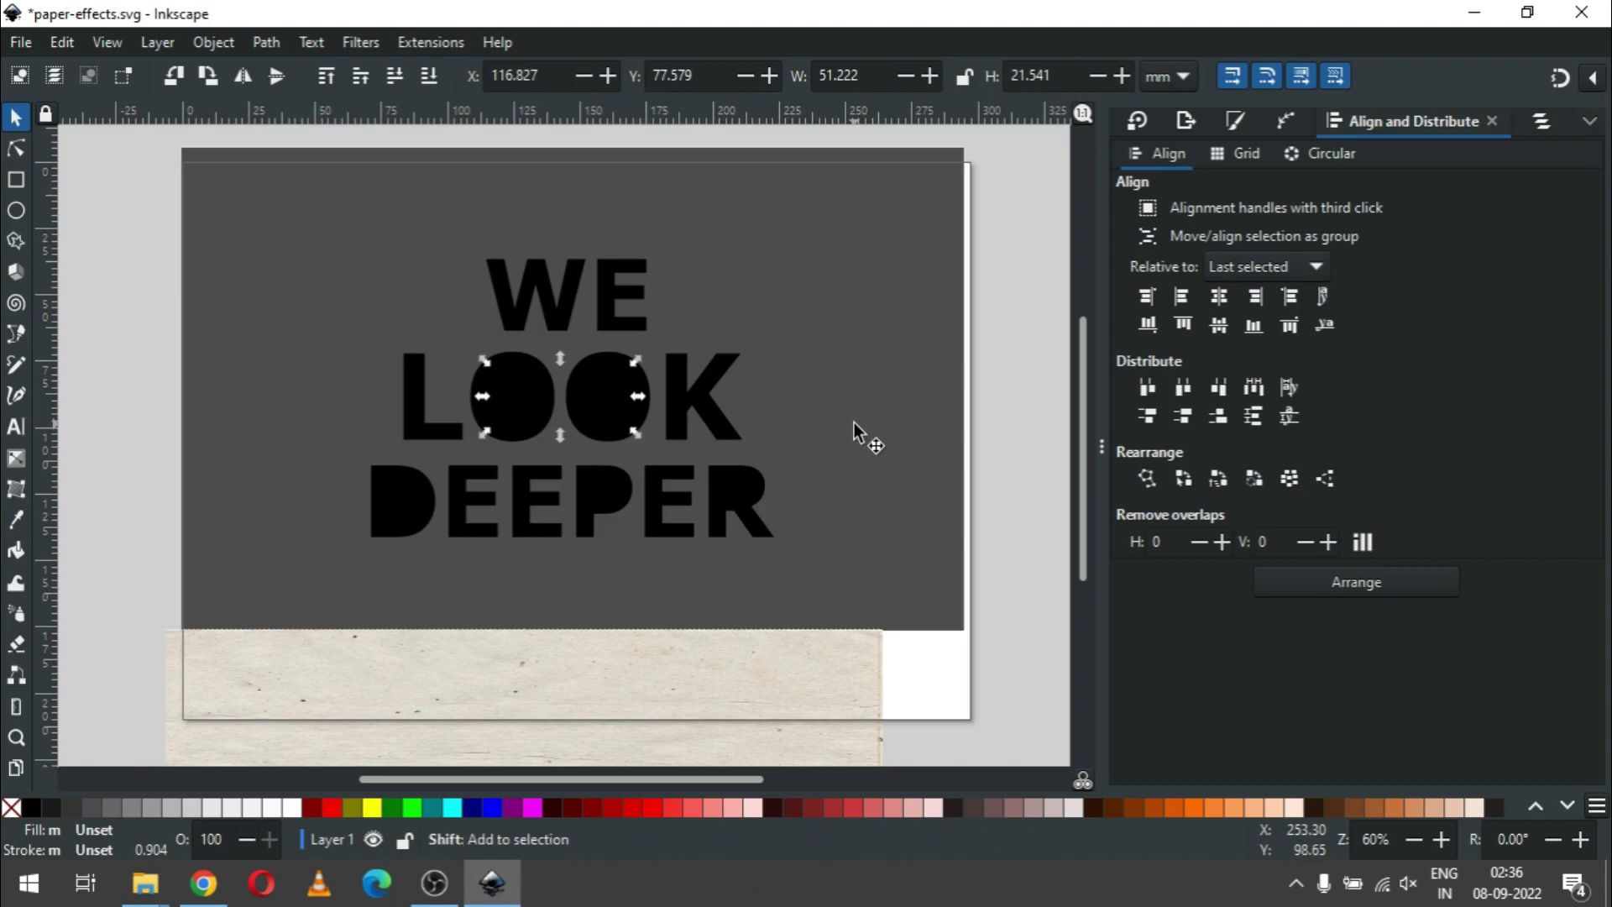
key(shift+Up)
key(shift+Up)
key(shift+Up)
key(shift+Up)
key(shift+Up)
key(shift+Up)
key(shift+Up)
key(shift+Up)
key(shift+Up)
key(shift+Up)
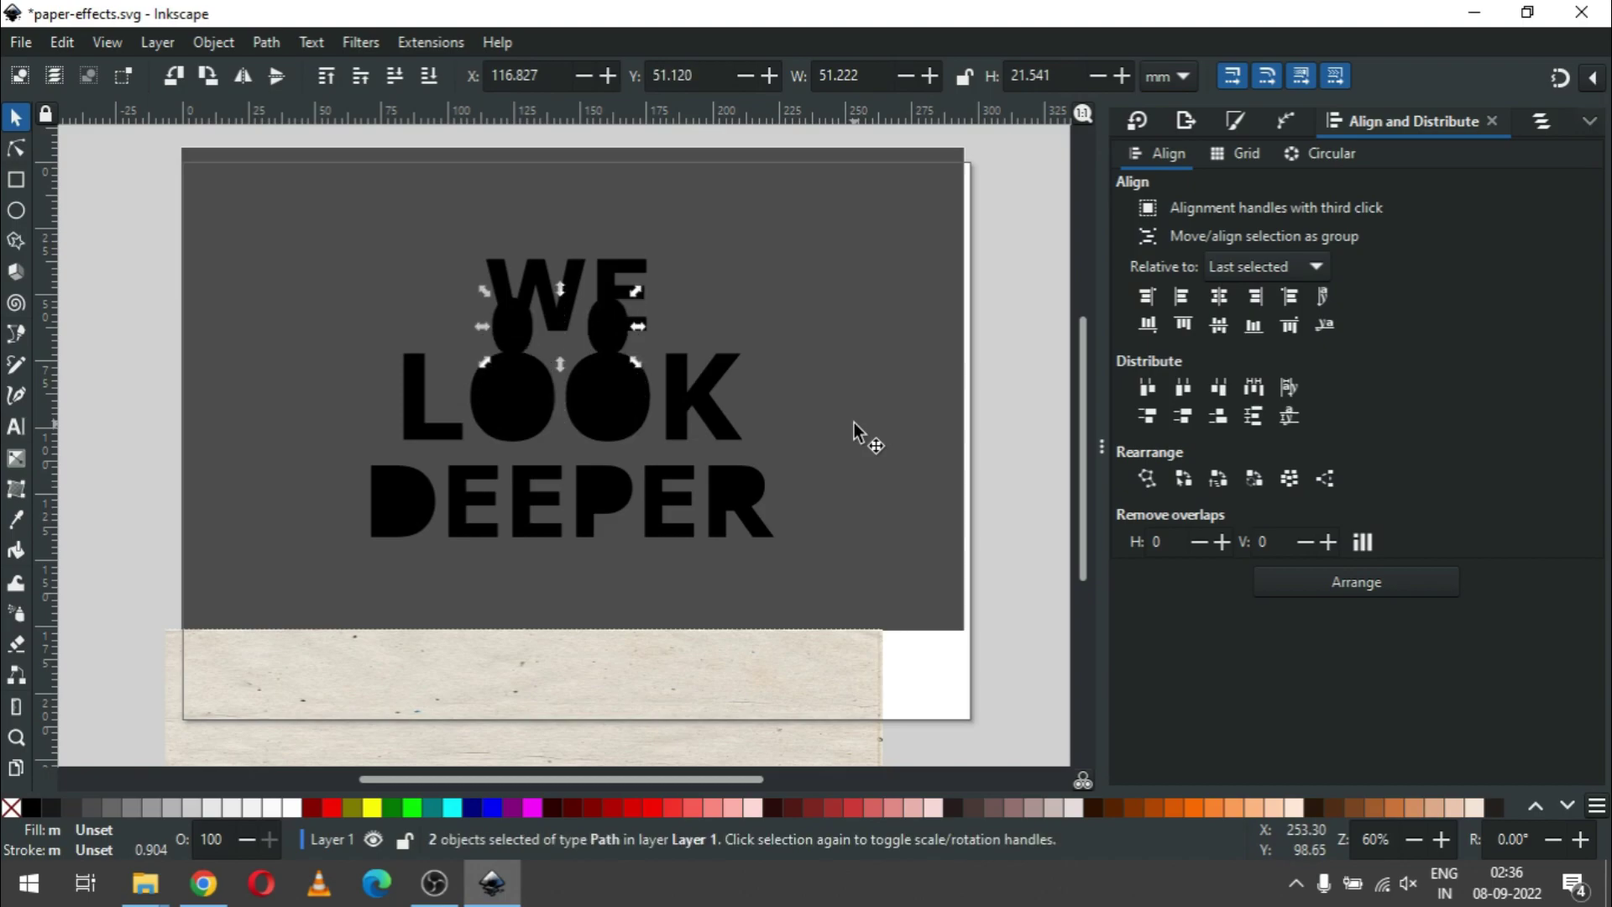
key(shift+Up)
key(shift+Up)
key(shift+Up)
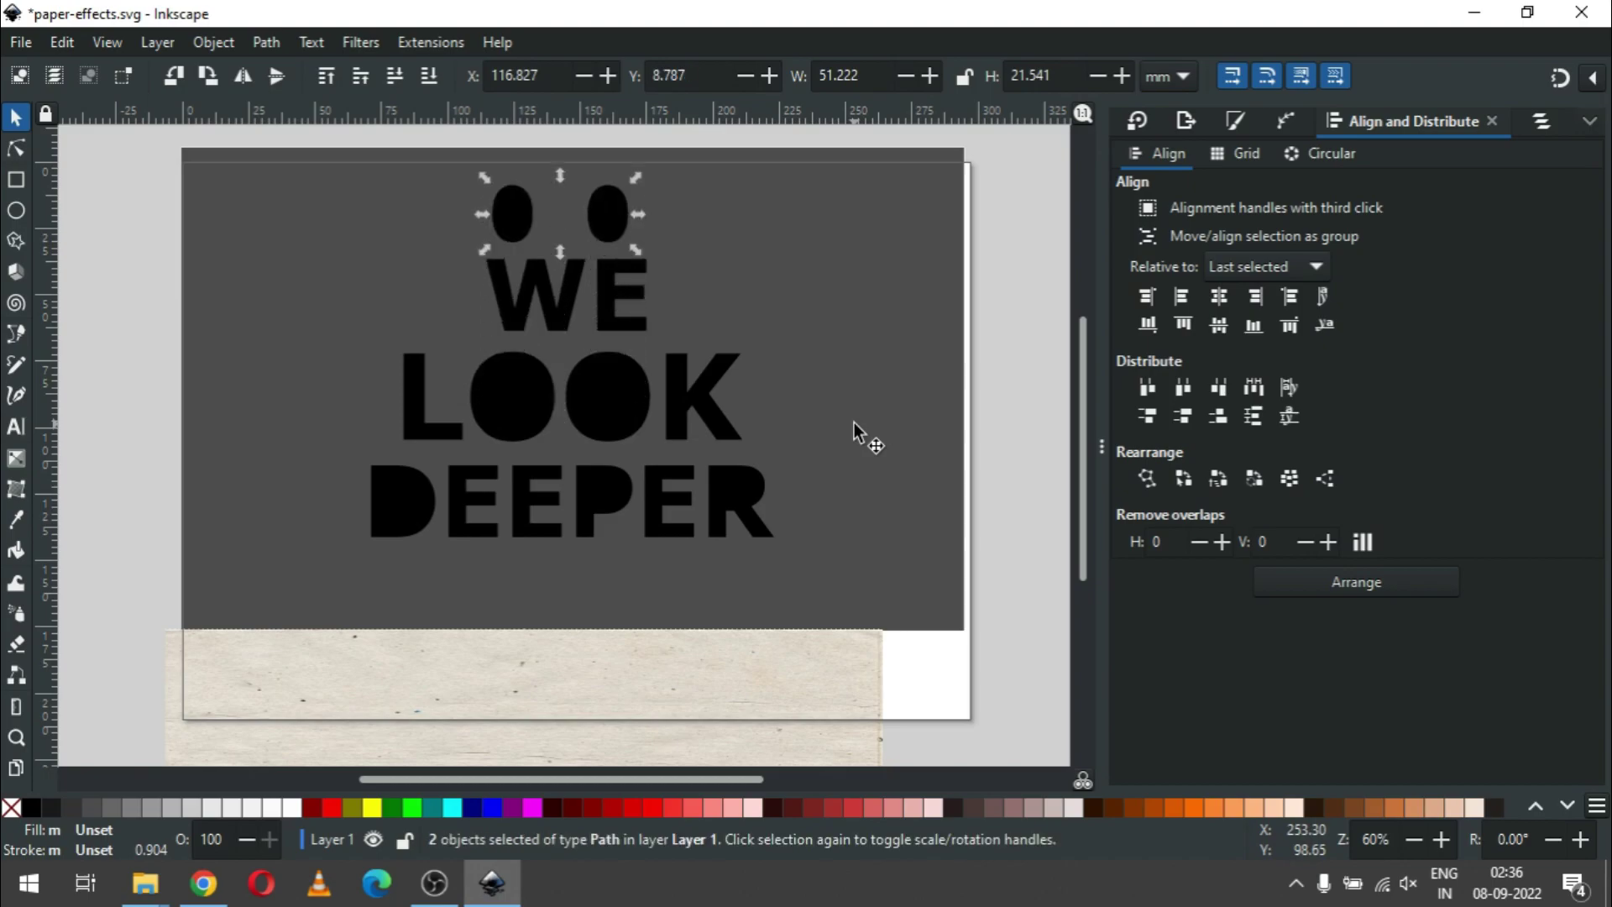
key(Delete)
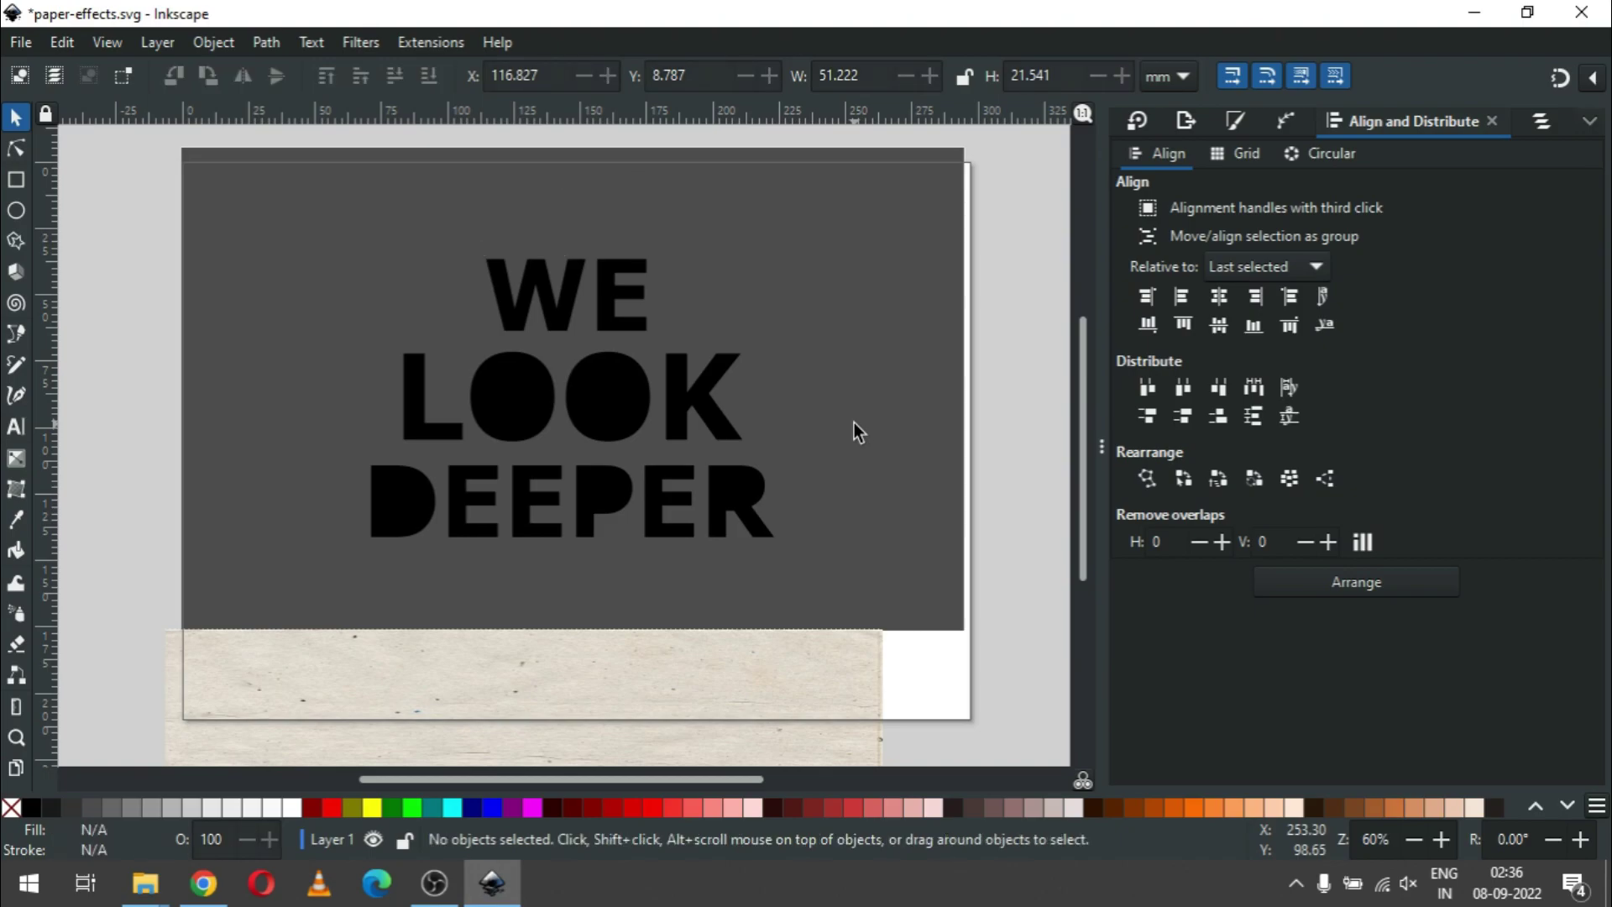
Step: Save the drawing as paper-effects.svg and select the ten LOOK DEEPER letters
key(ctrl+s)
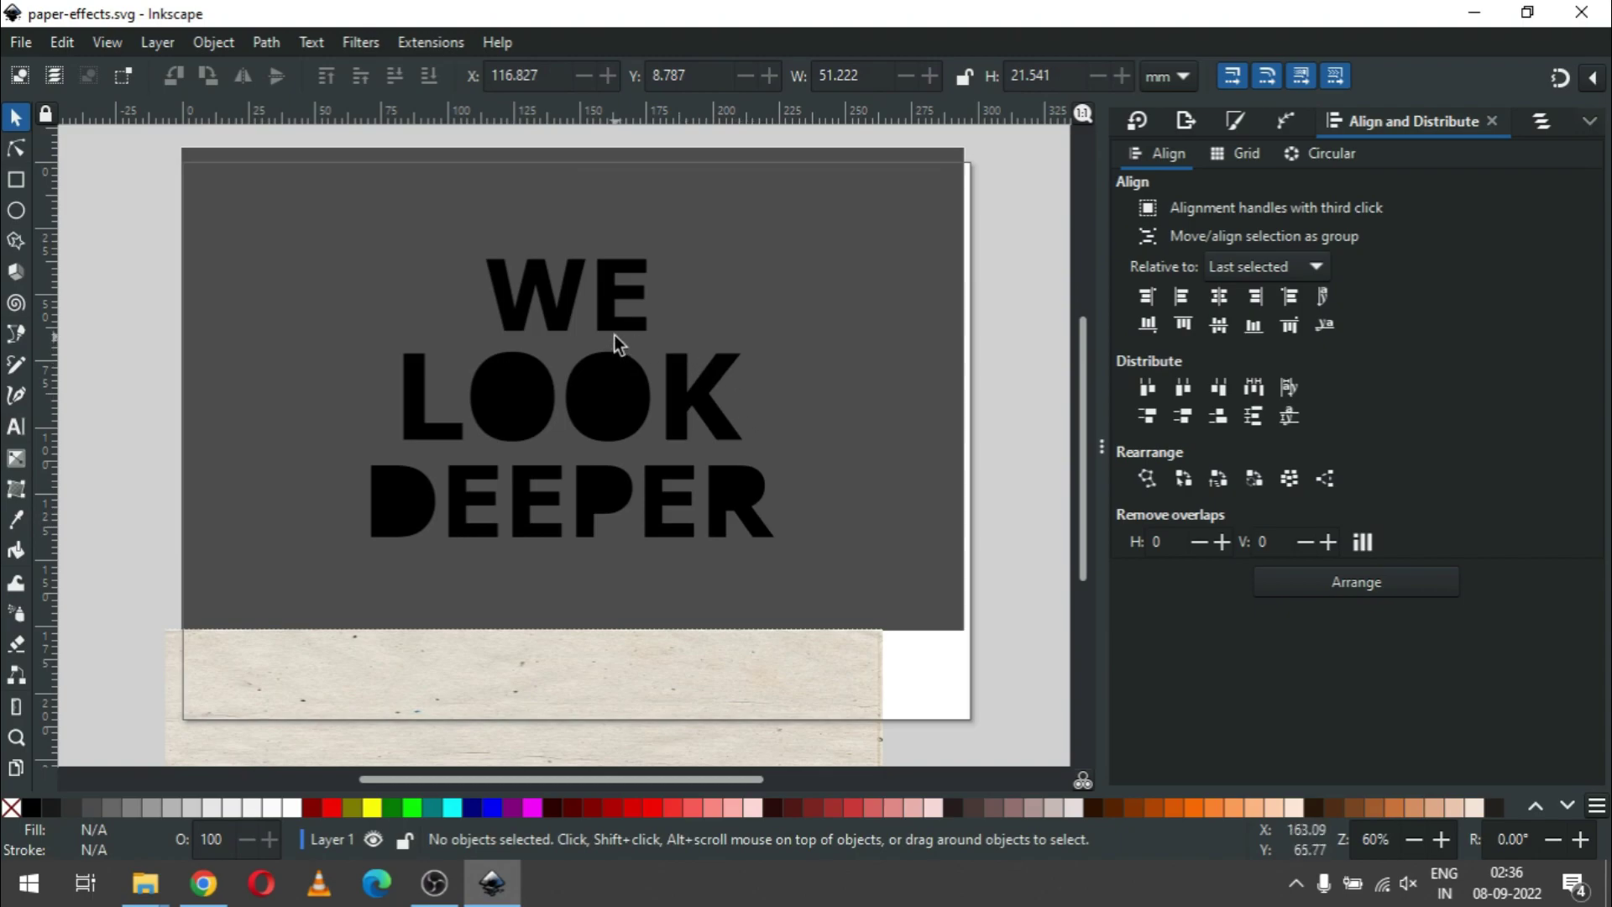
drag(114, 325, 718, 504)
drag(838, 576, 838, 577)
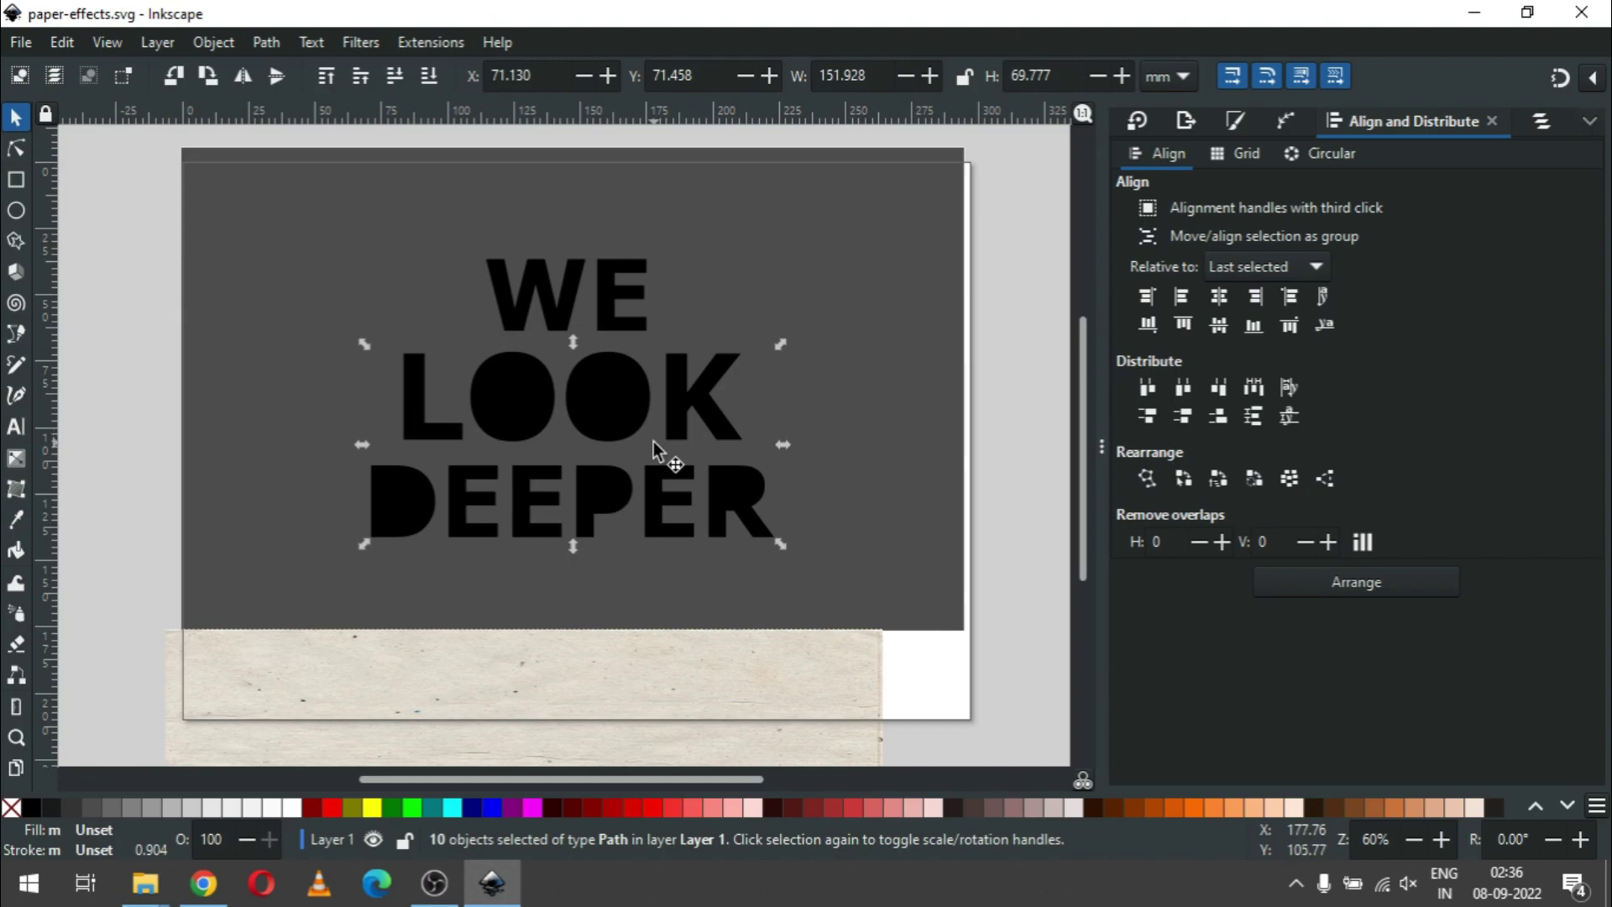
Step: Union the LOOK DEEPER letters into one path and W and E into another
click(260, 42)
click(275, 165)
drag(142, 211, 764, 348)
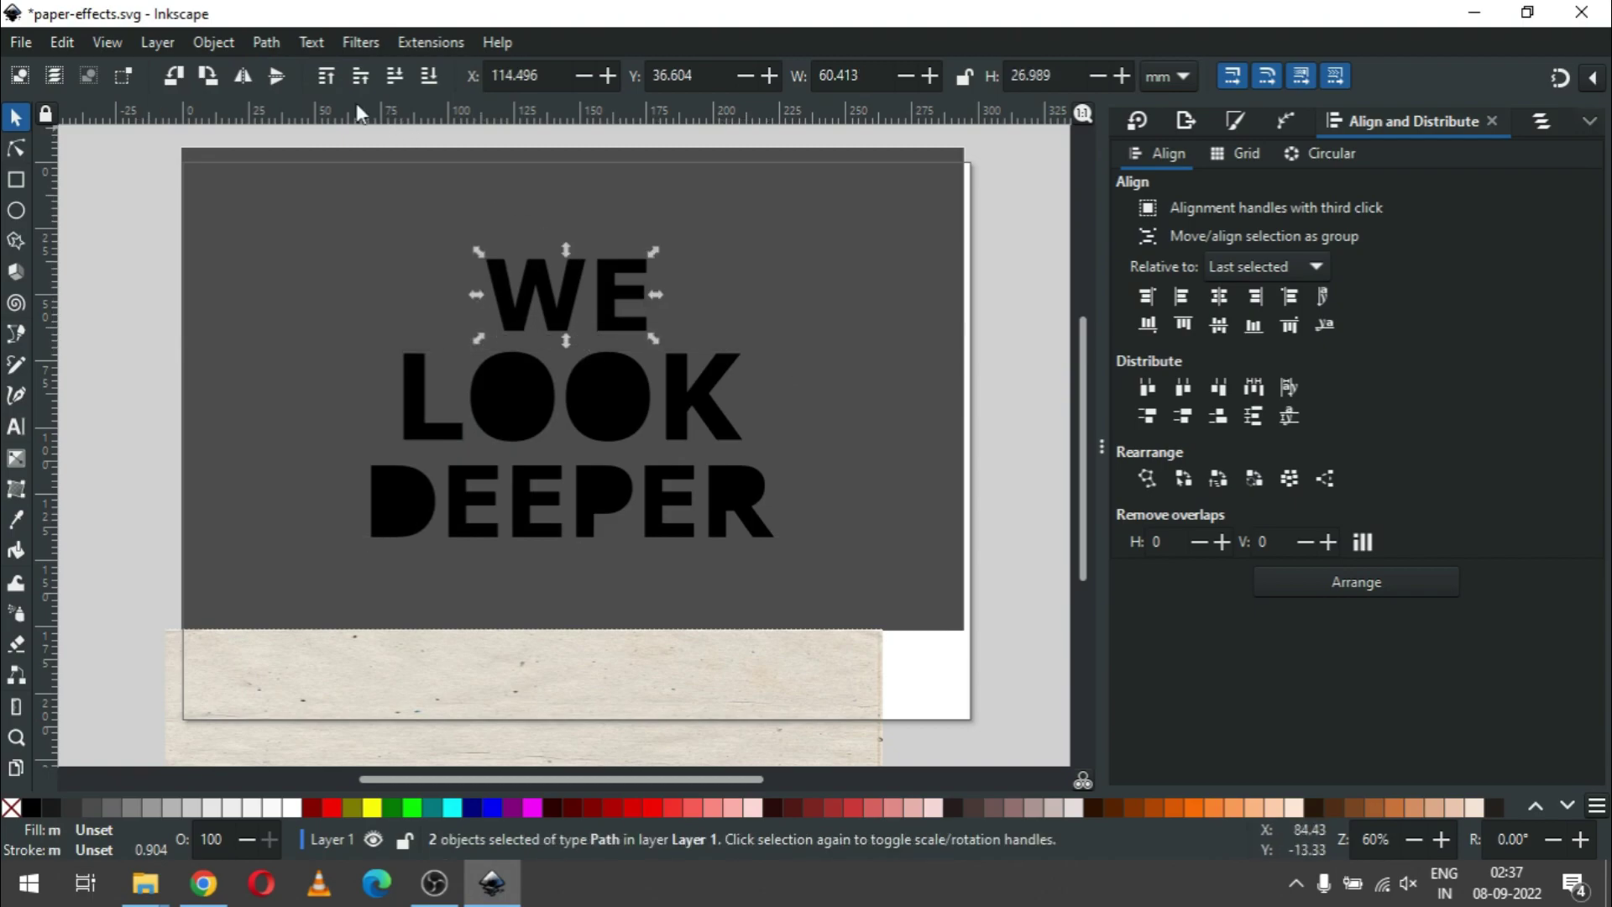
click(264, 44)
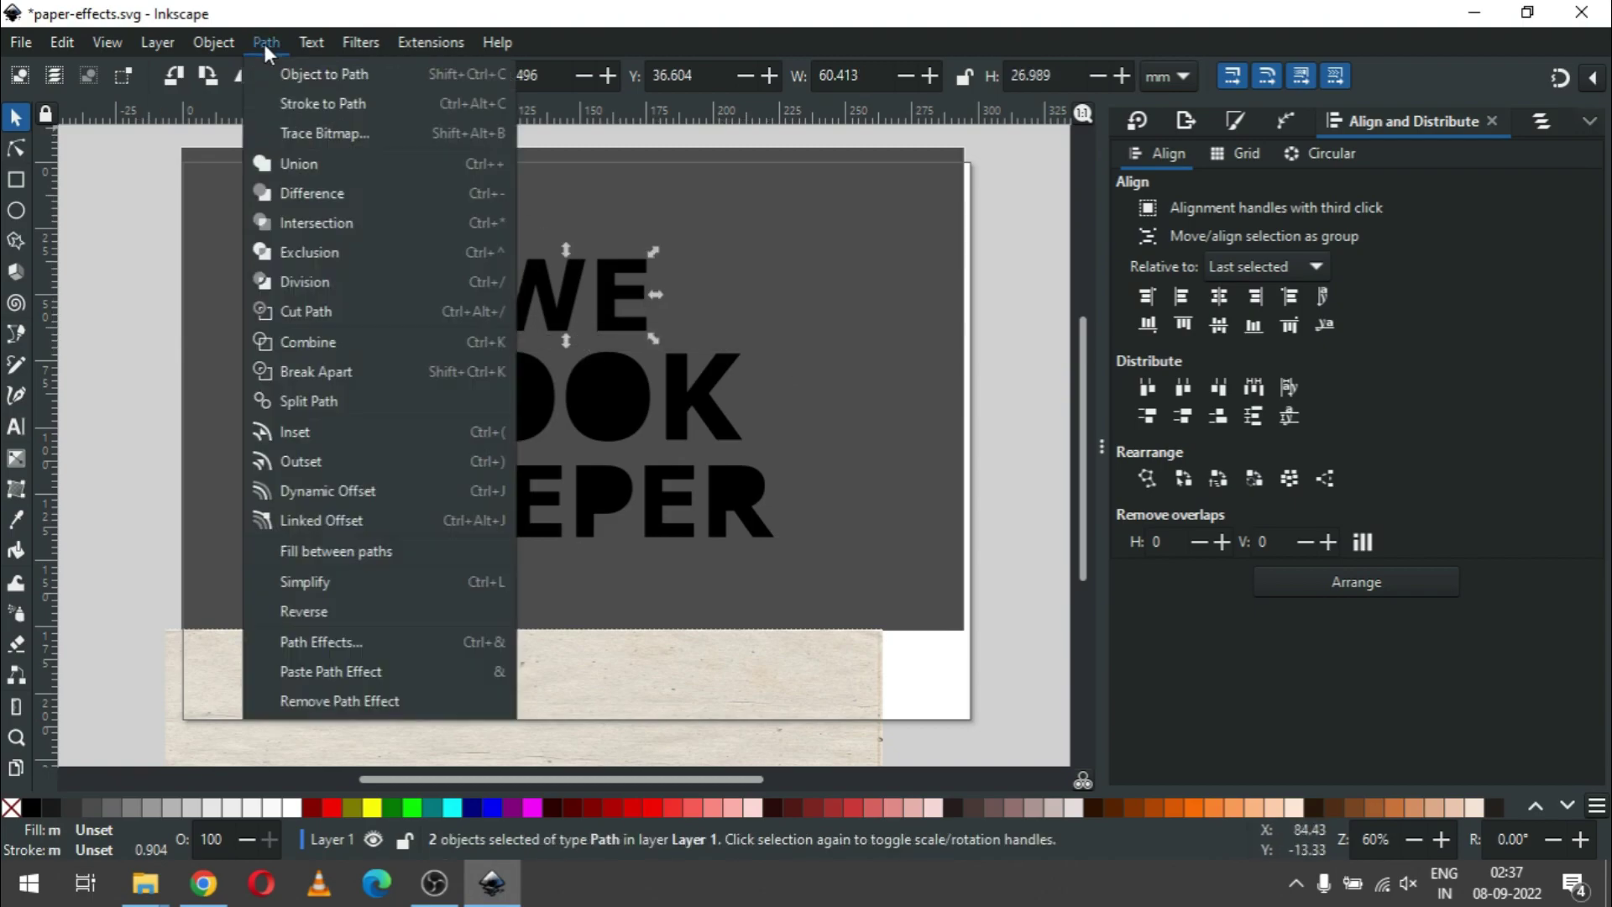
click(280, 163)
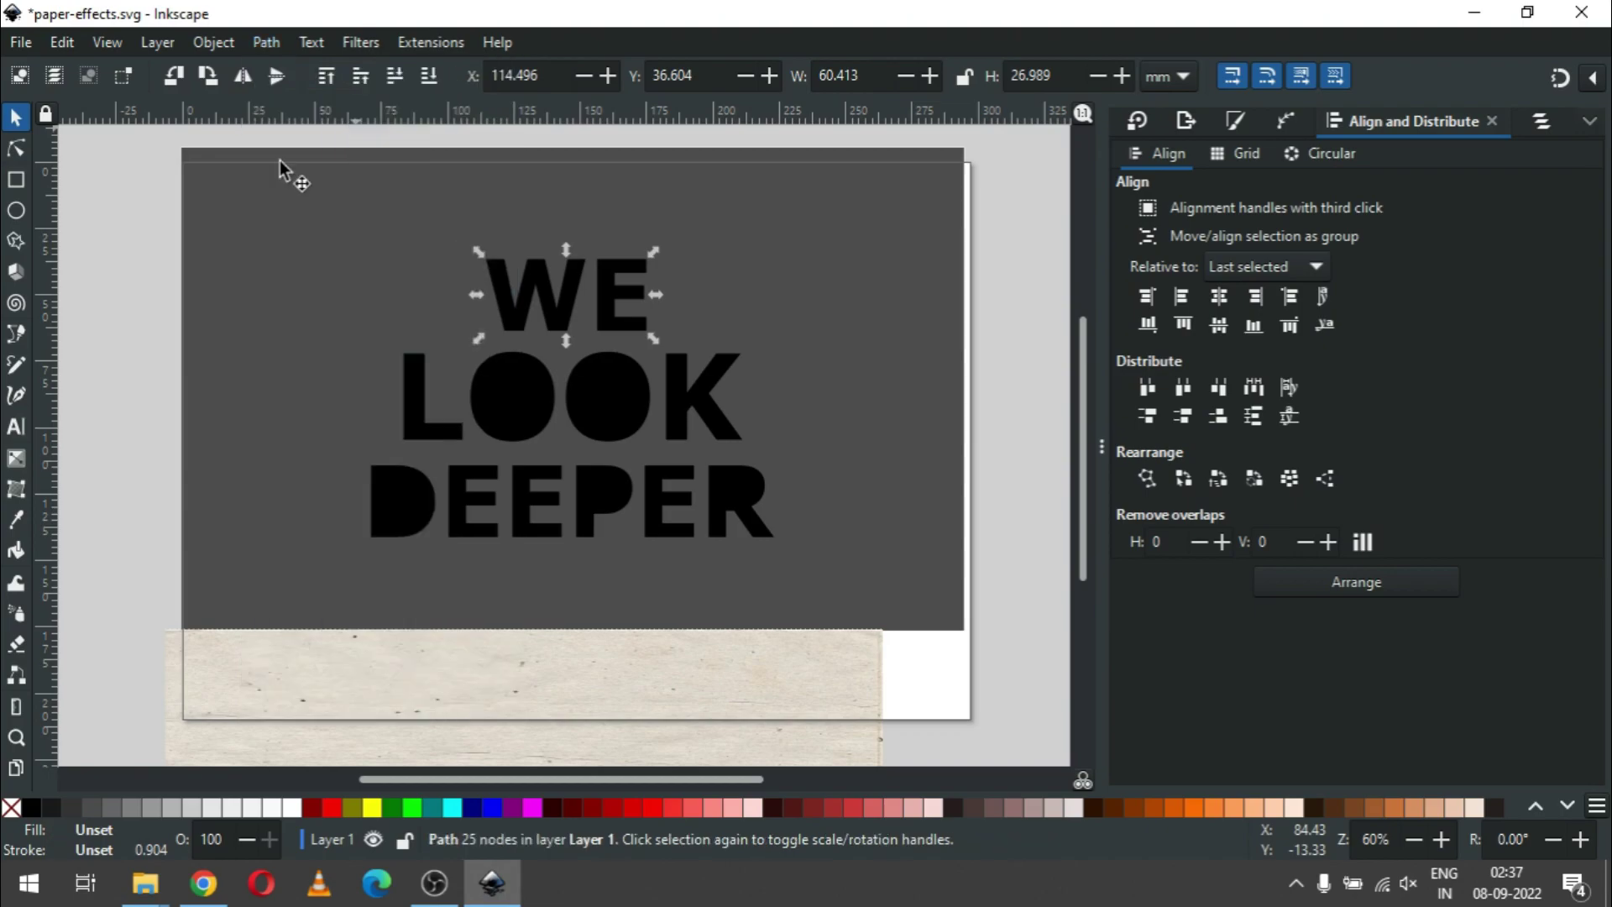
click(129, 345)
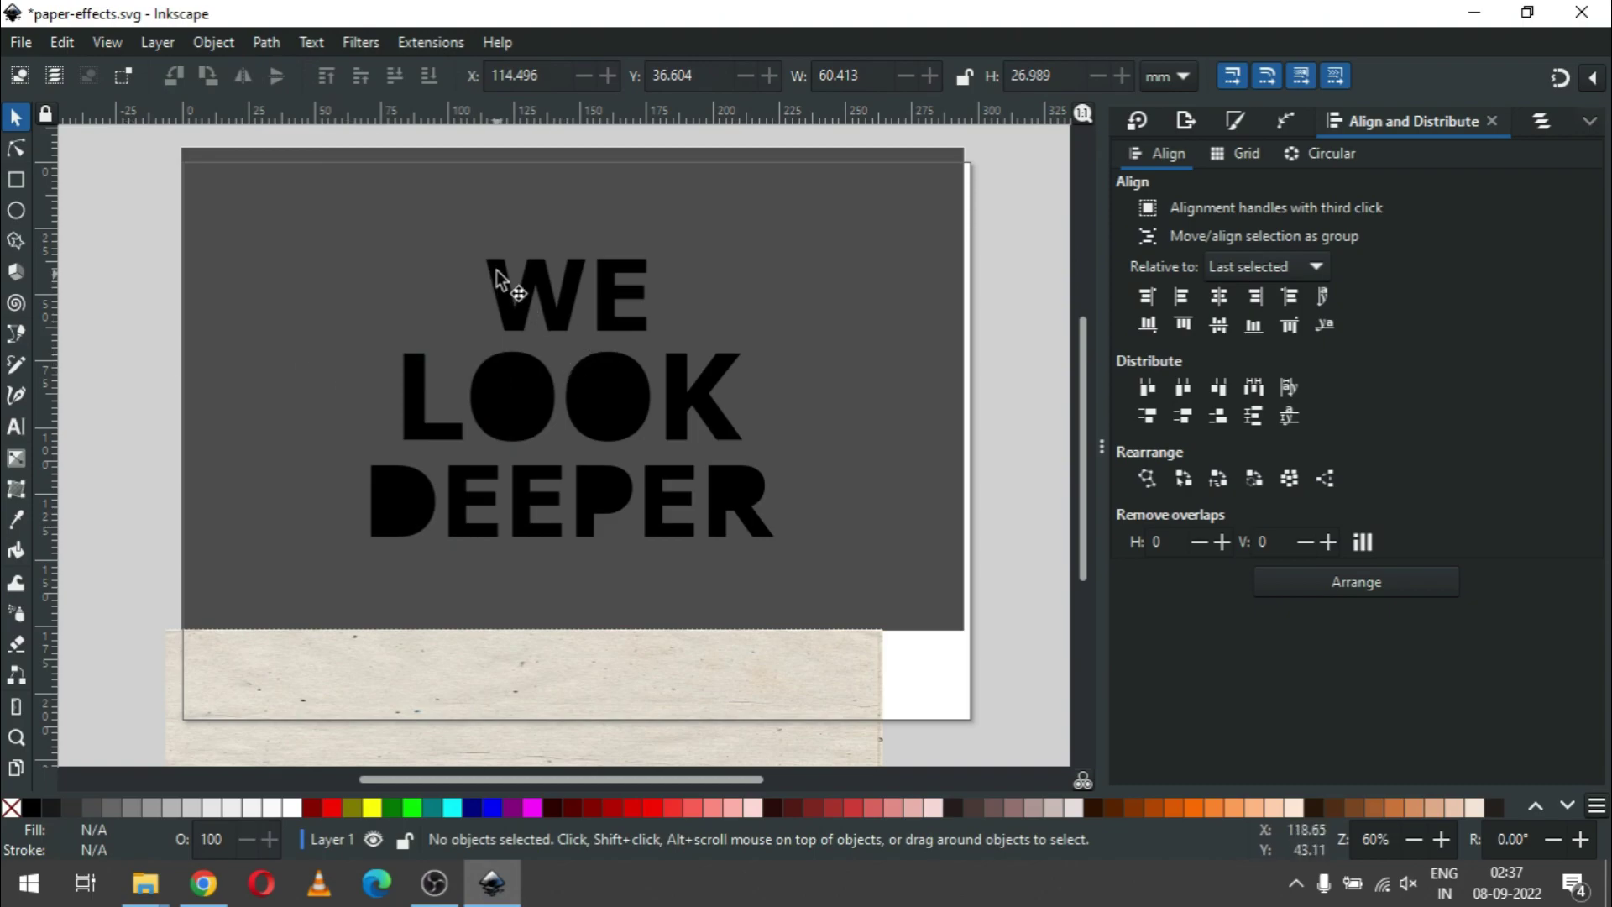
Step: Zoom in on the lettering, select the letters and duplicate them in place
key(z)
drag(146, 213, 925, 647)
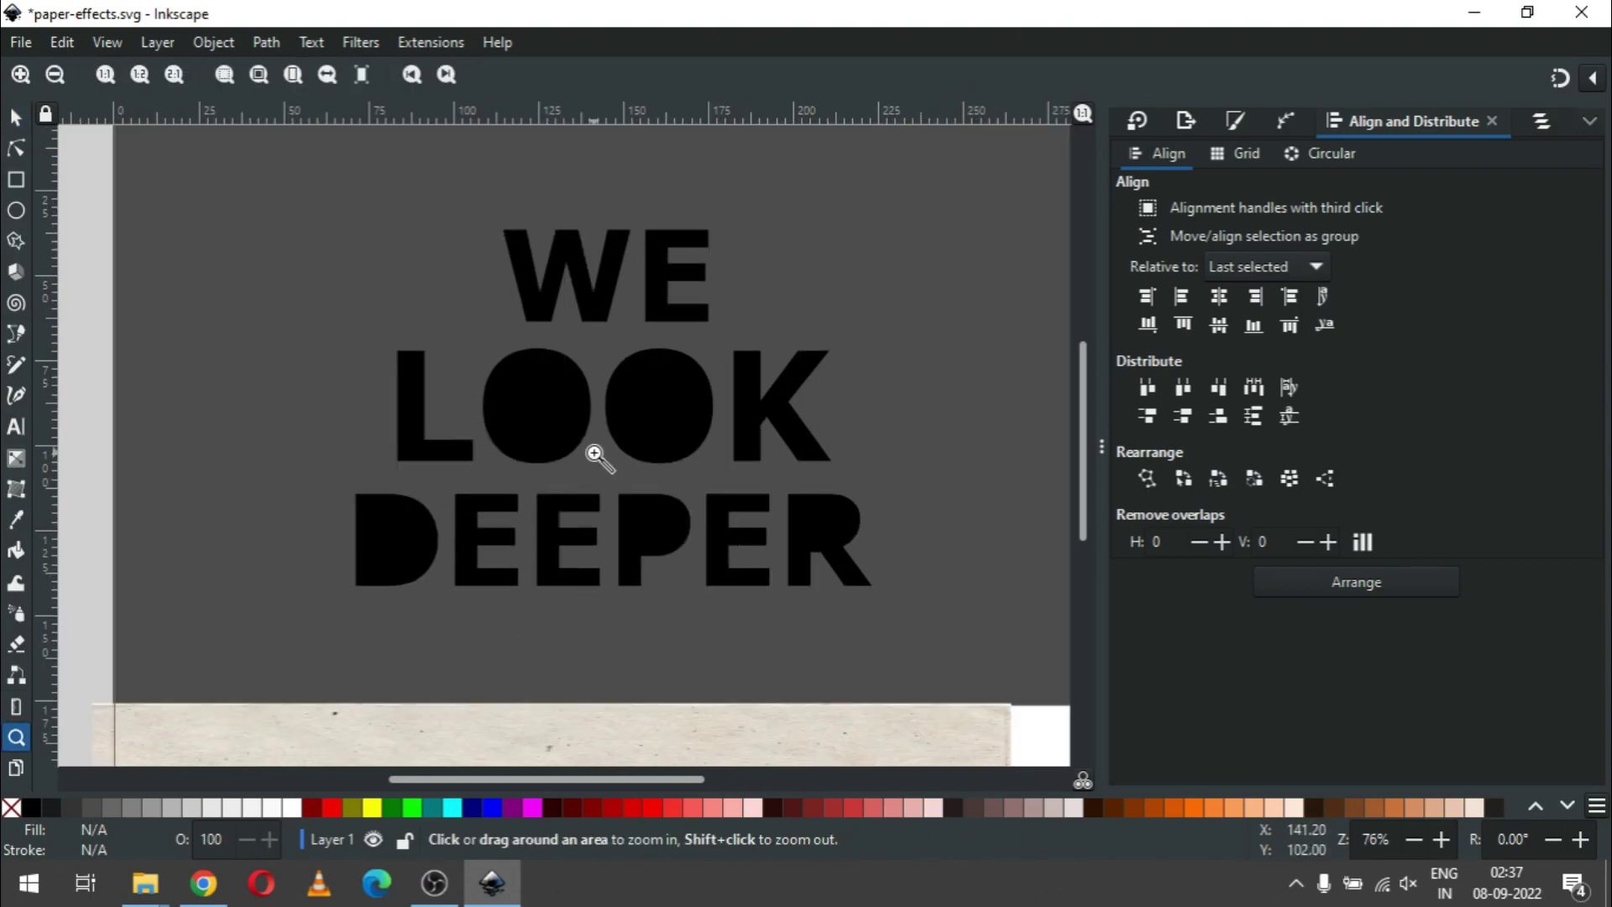
click(16, 117)
drag(85, 157, 922, 618)
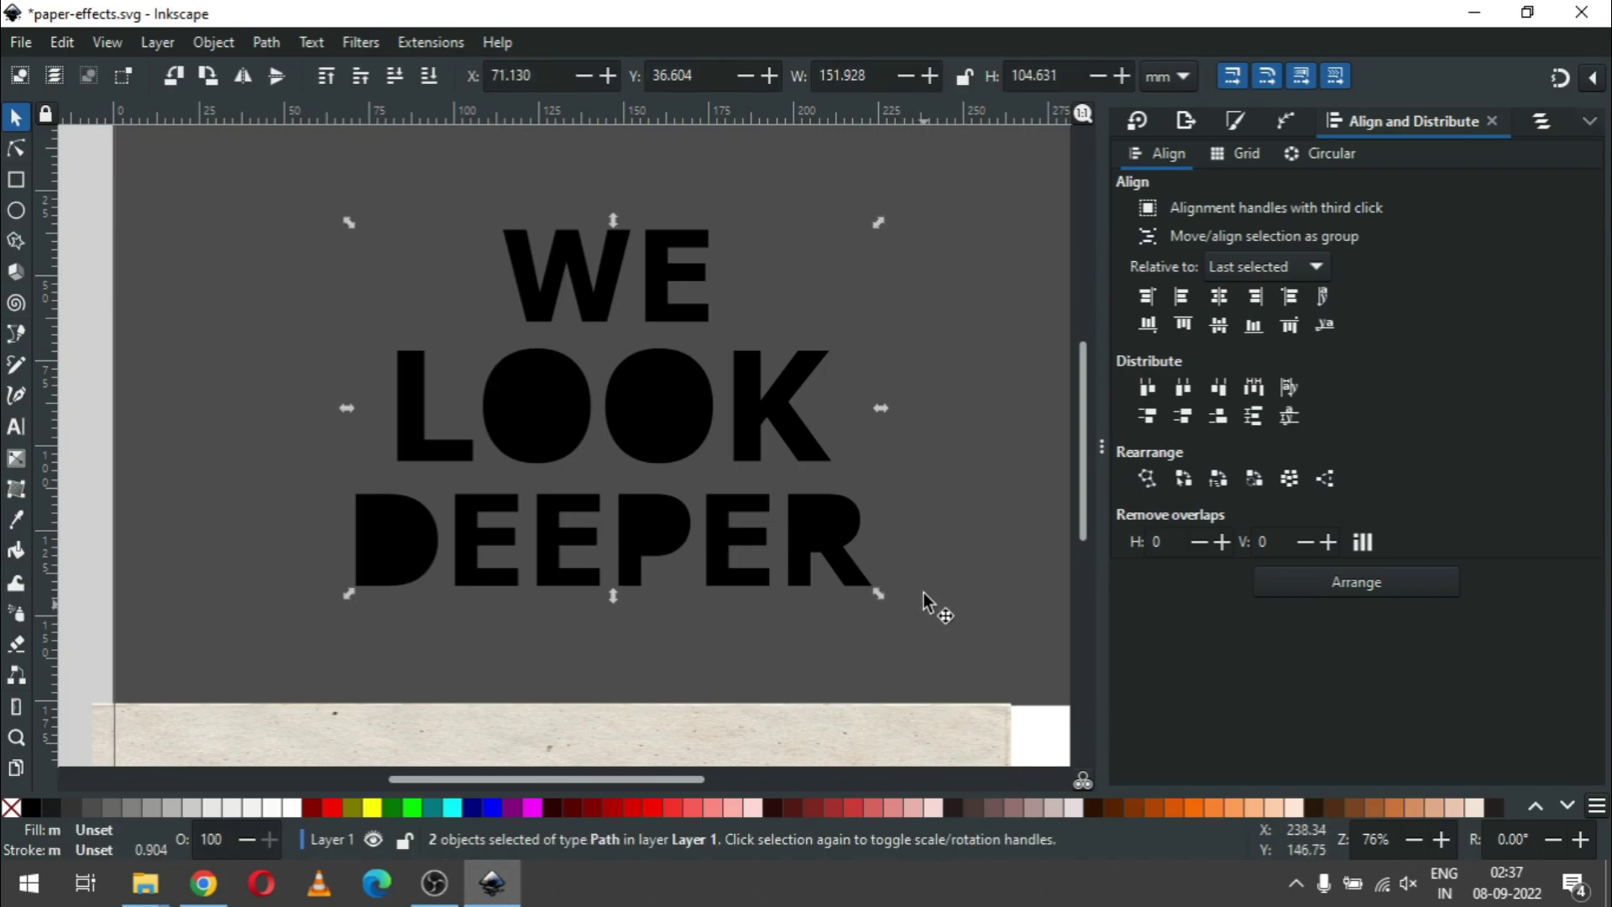
right_click(749, 403)
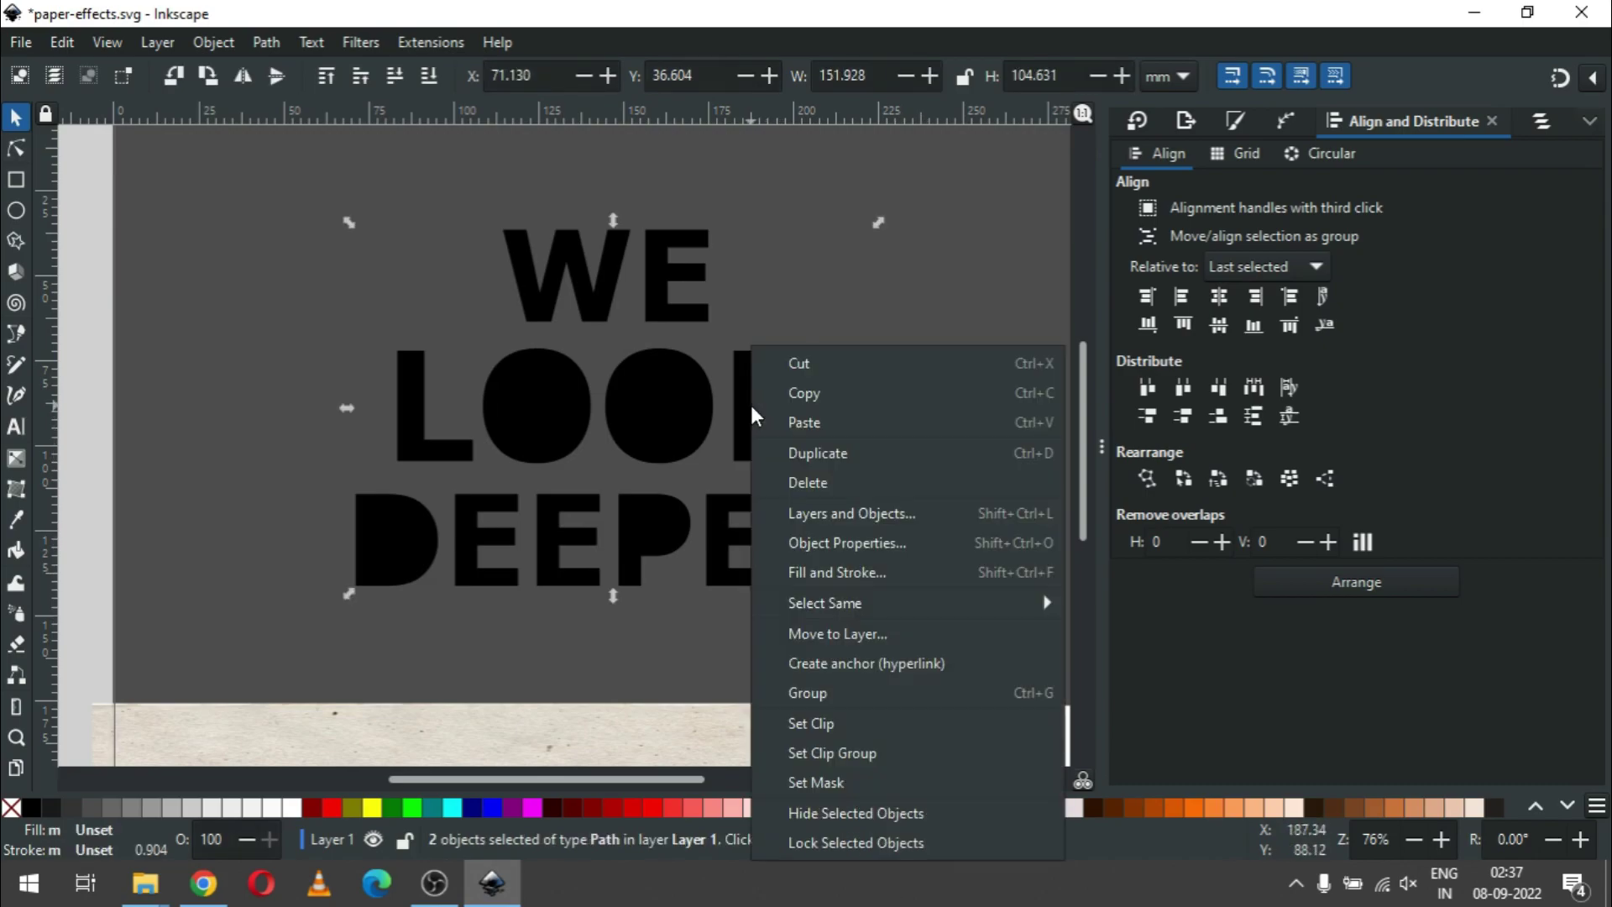
click(819, 450)
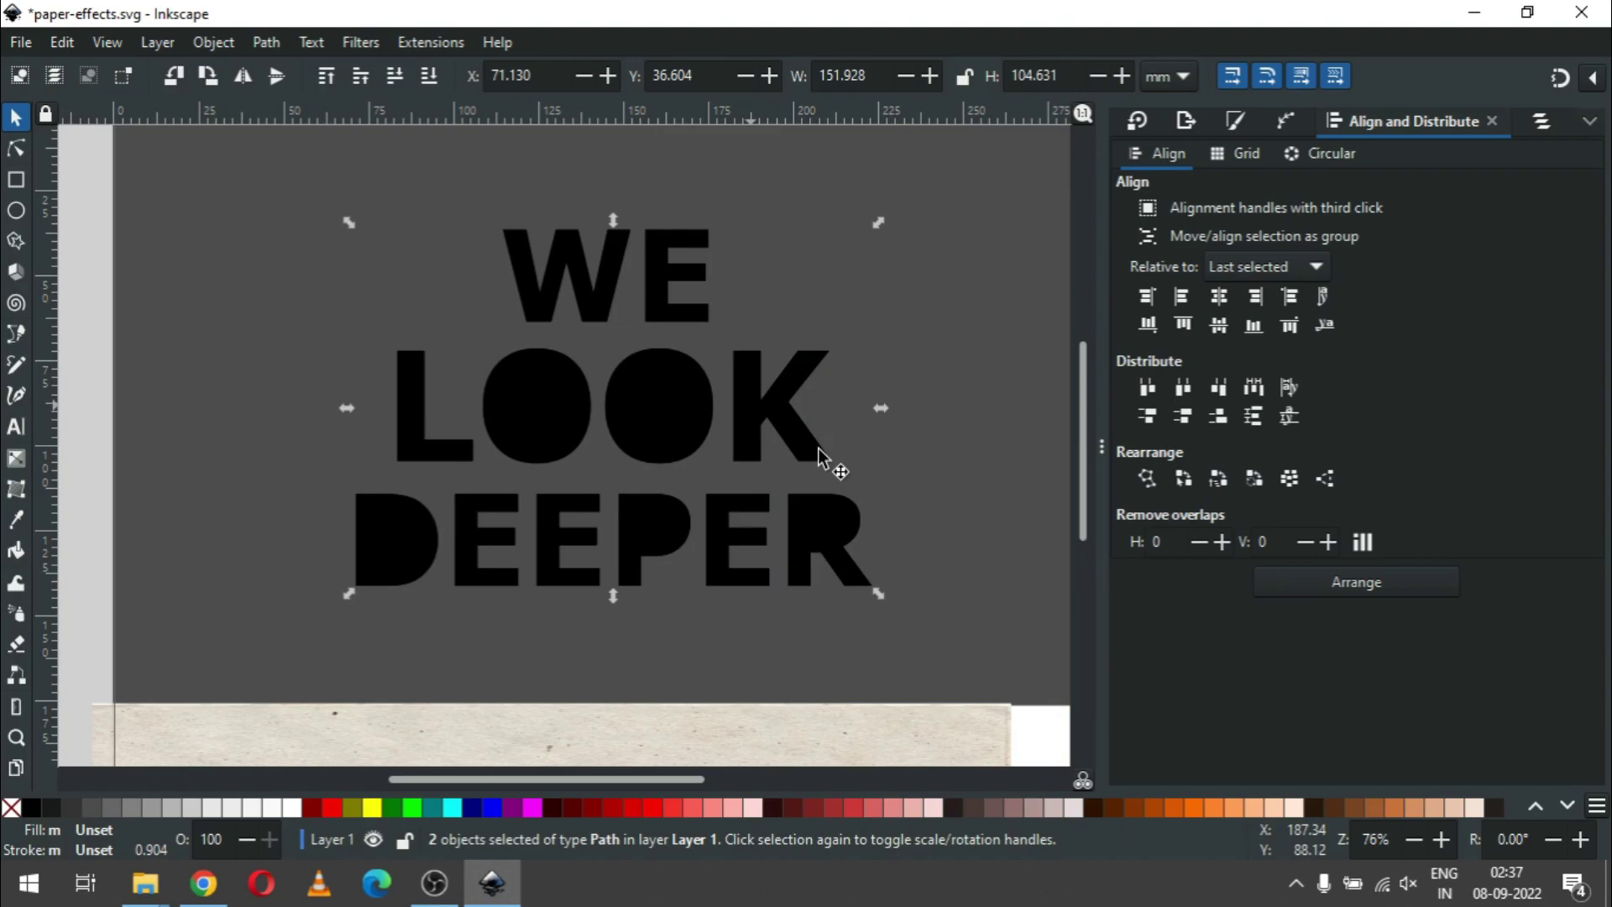
Step: Fill the duplicate letters with blue and give them a flat white stroke
click(493, 807)
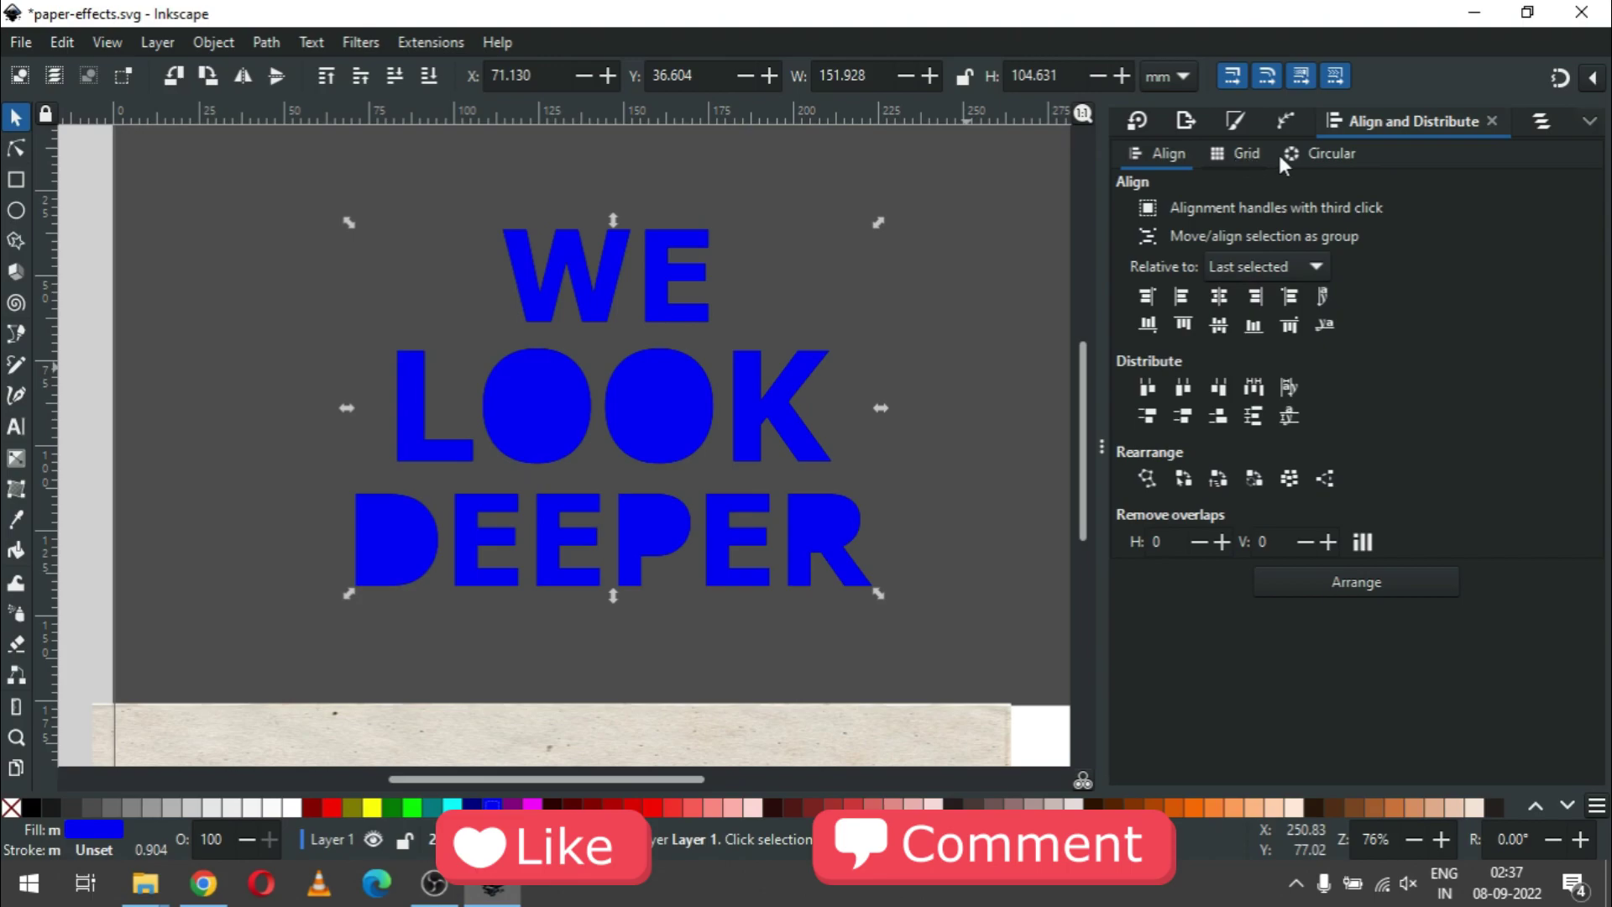
click(1241, 122)
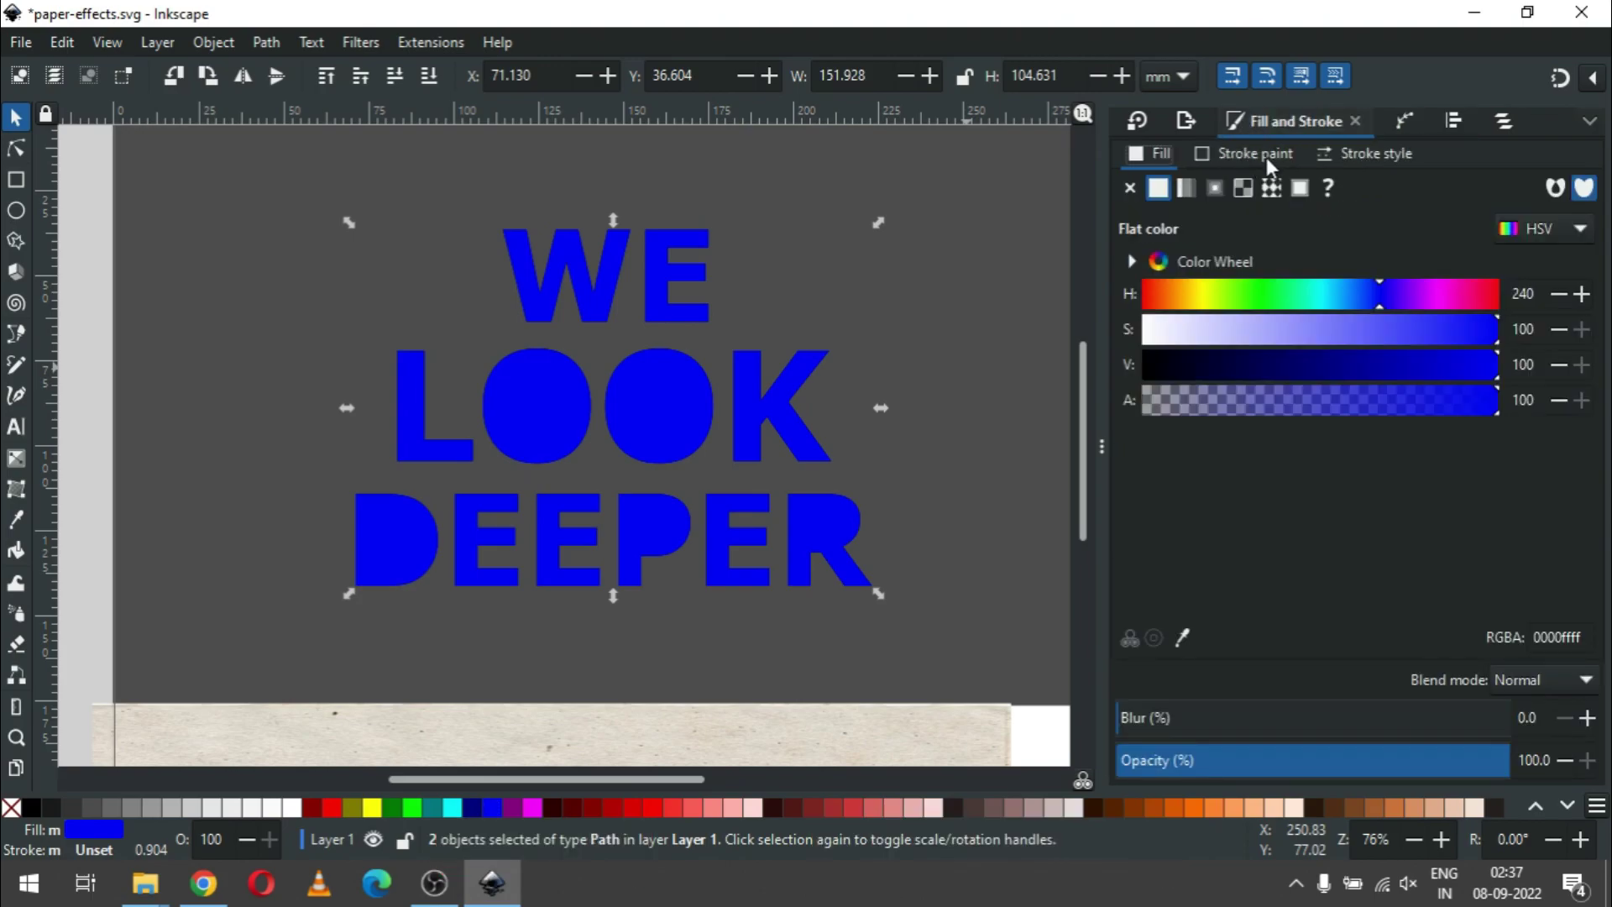
click(1266, 156)
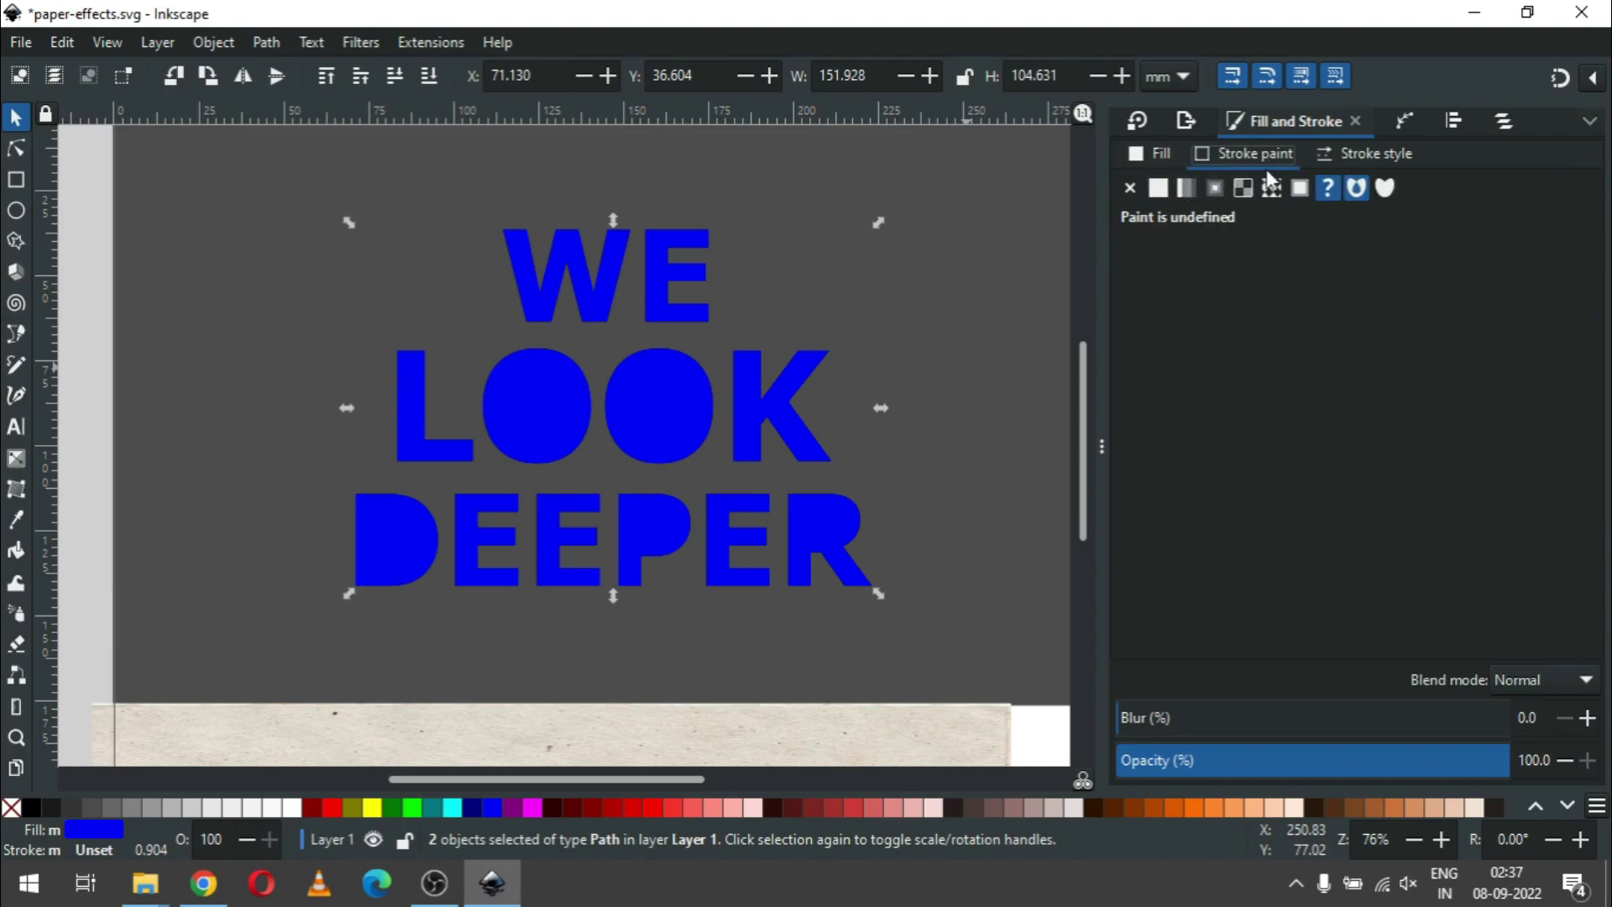
click(1159, 192)
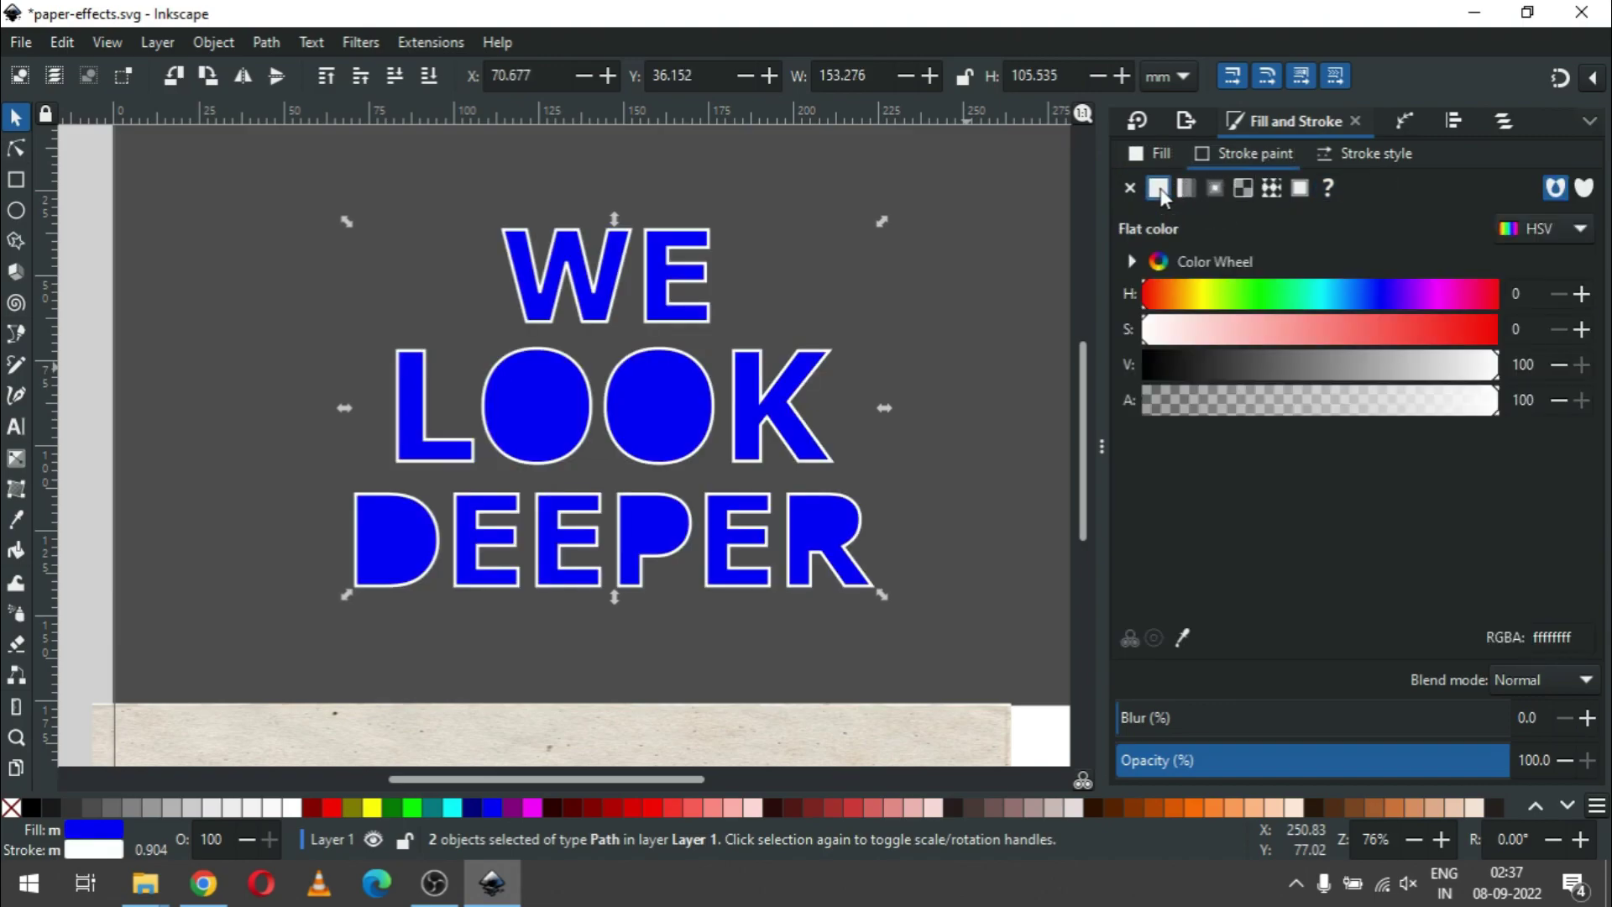
Step: Set the white stroke width to 0.4 mm
click(1377, 154)
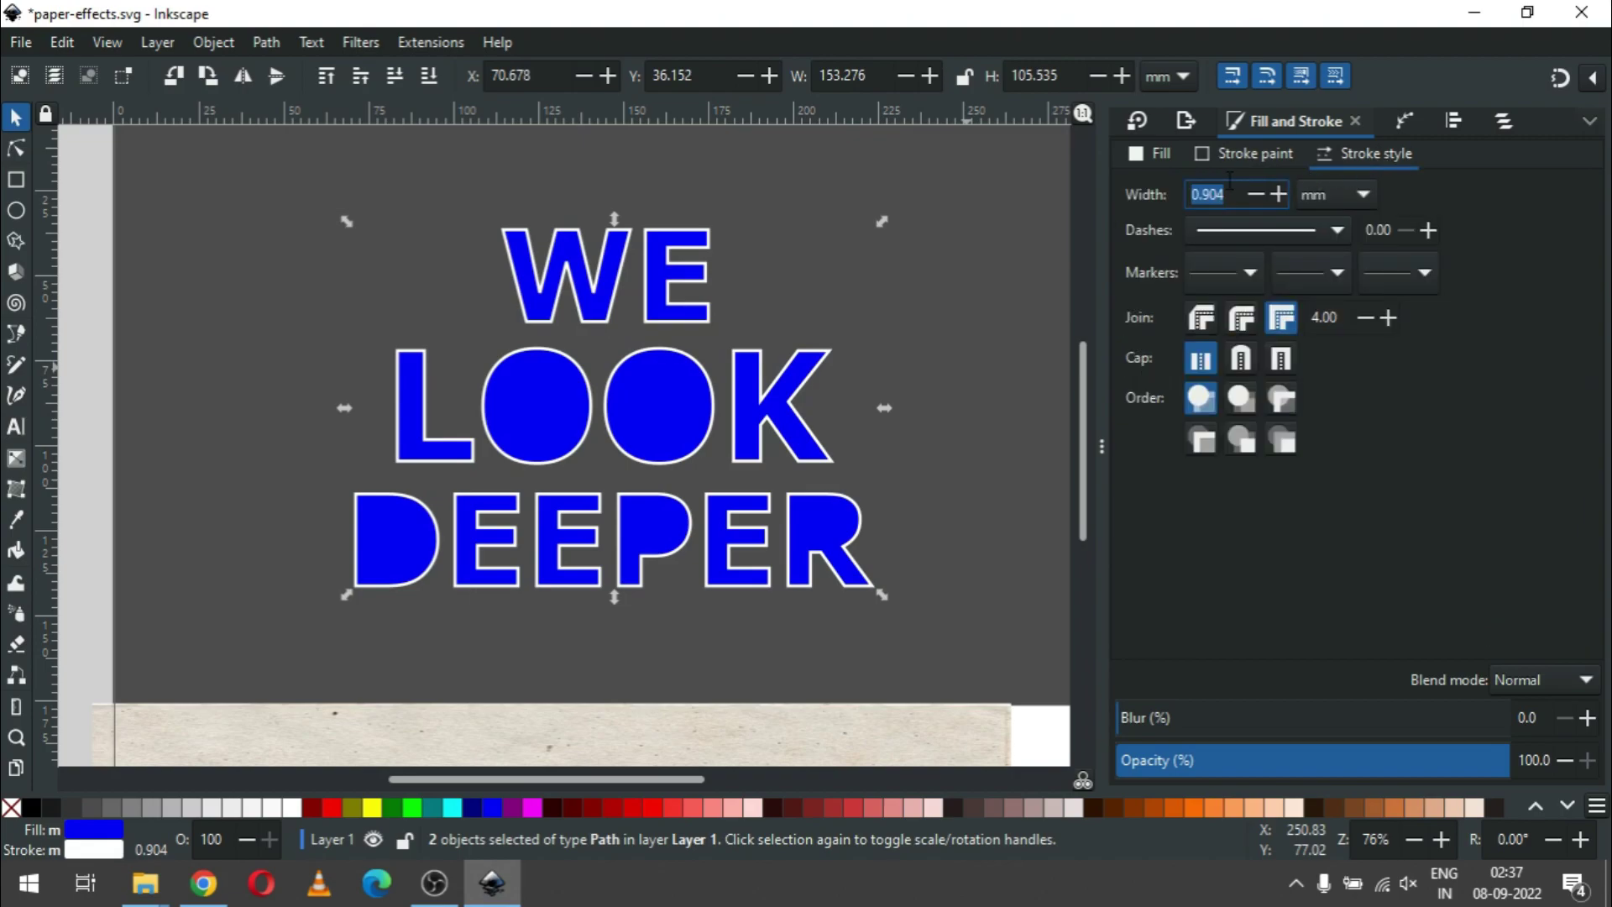
click(1241, 194)
double_click(1231, 197)
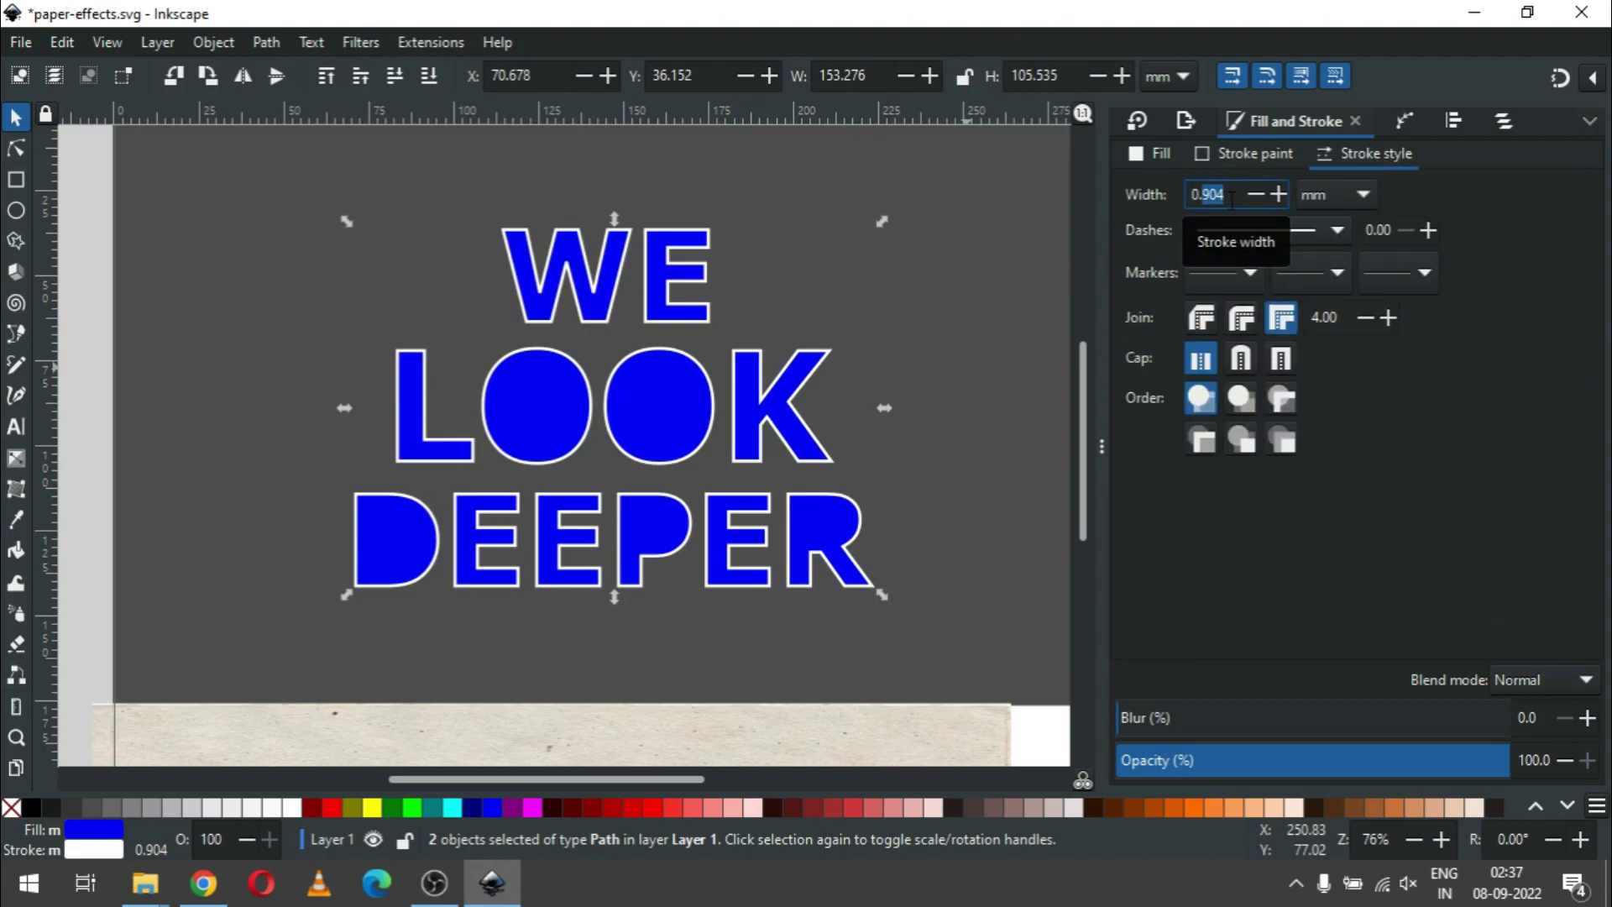
text(3)
key(BackSpace)
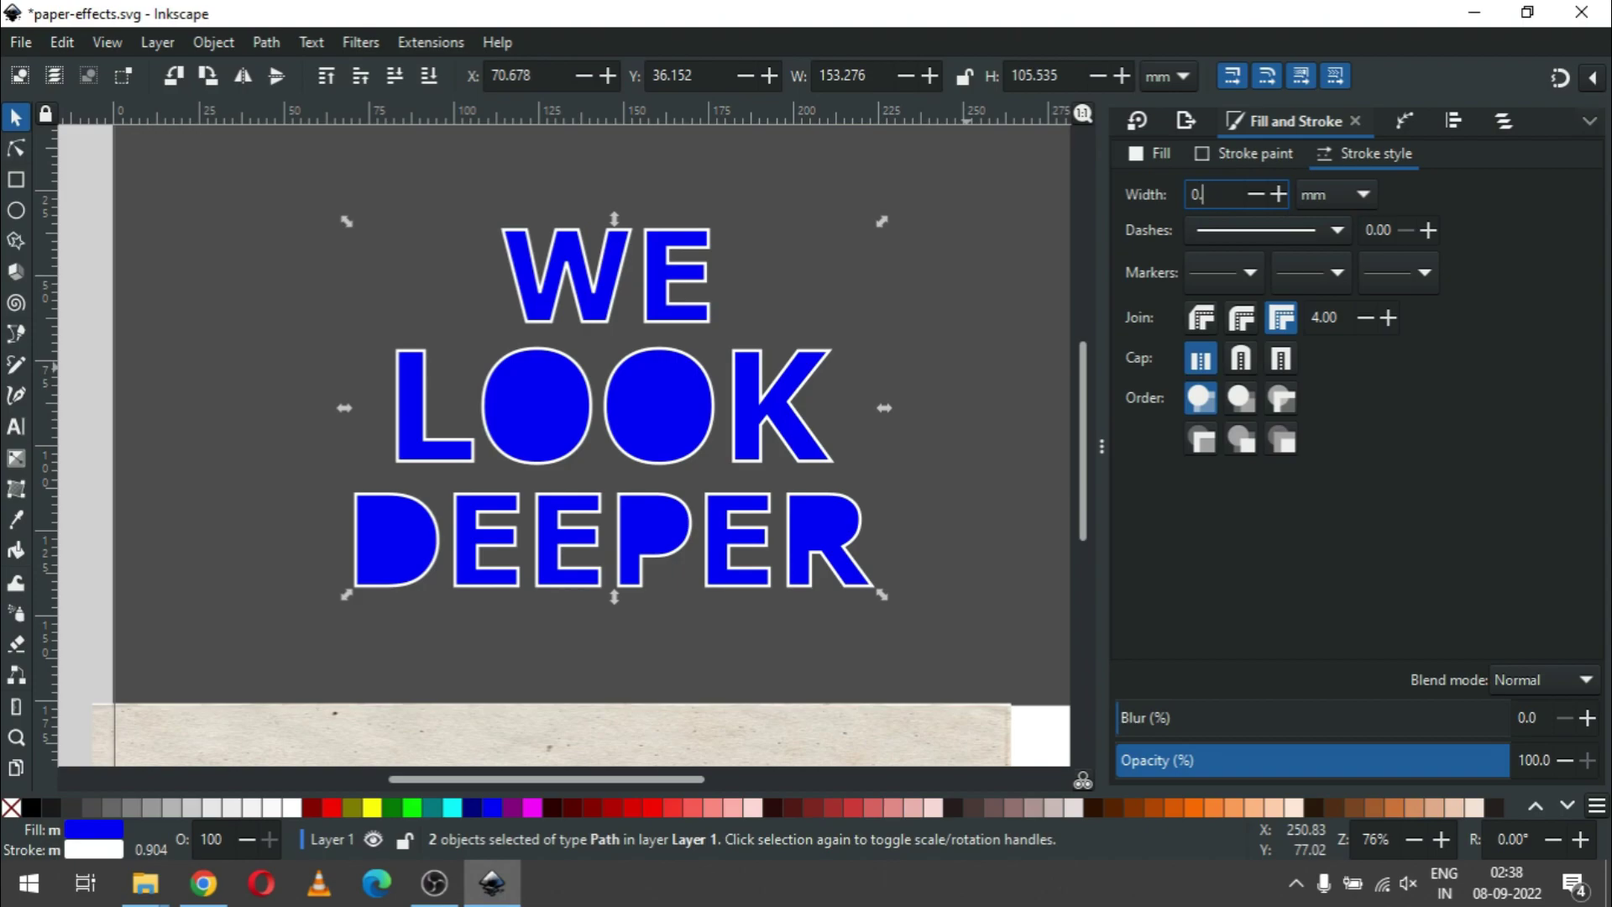
text(4)
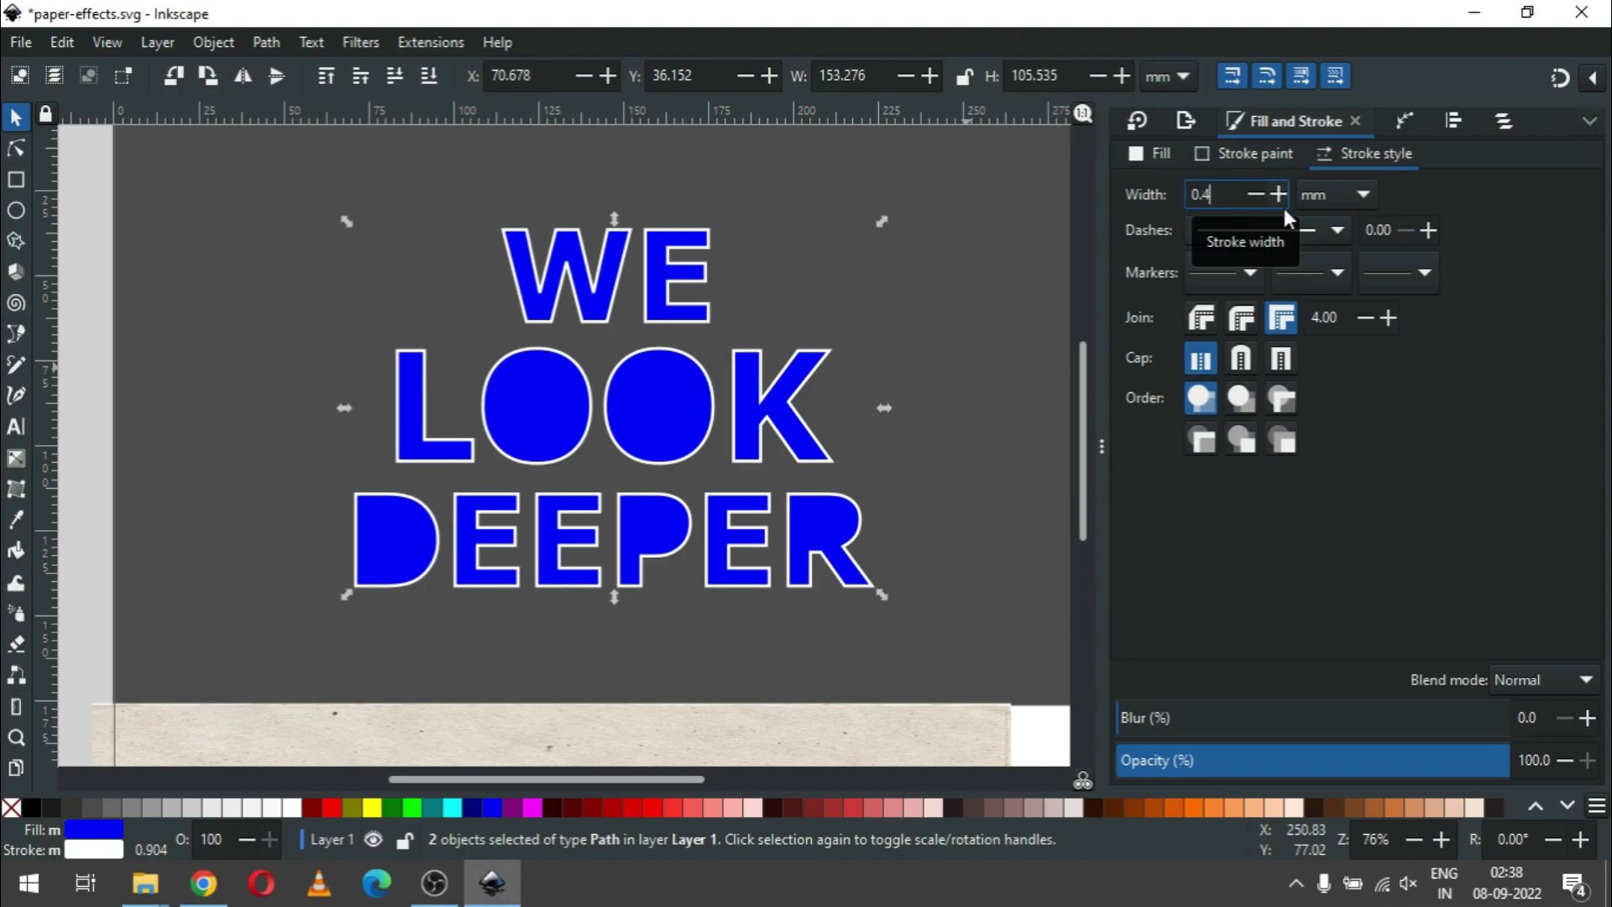
key(Return)
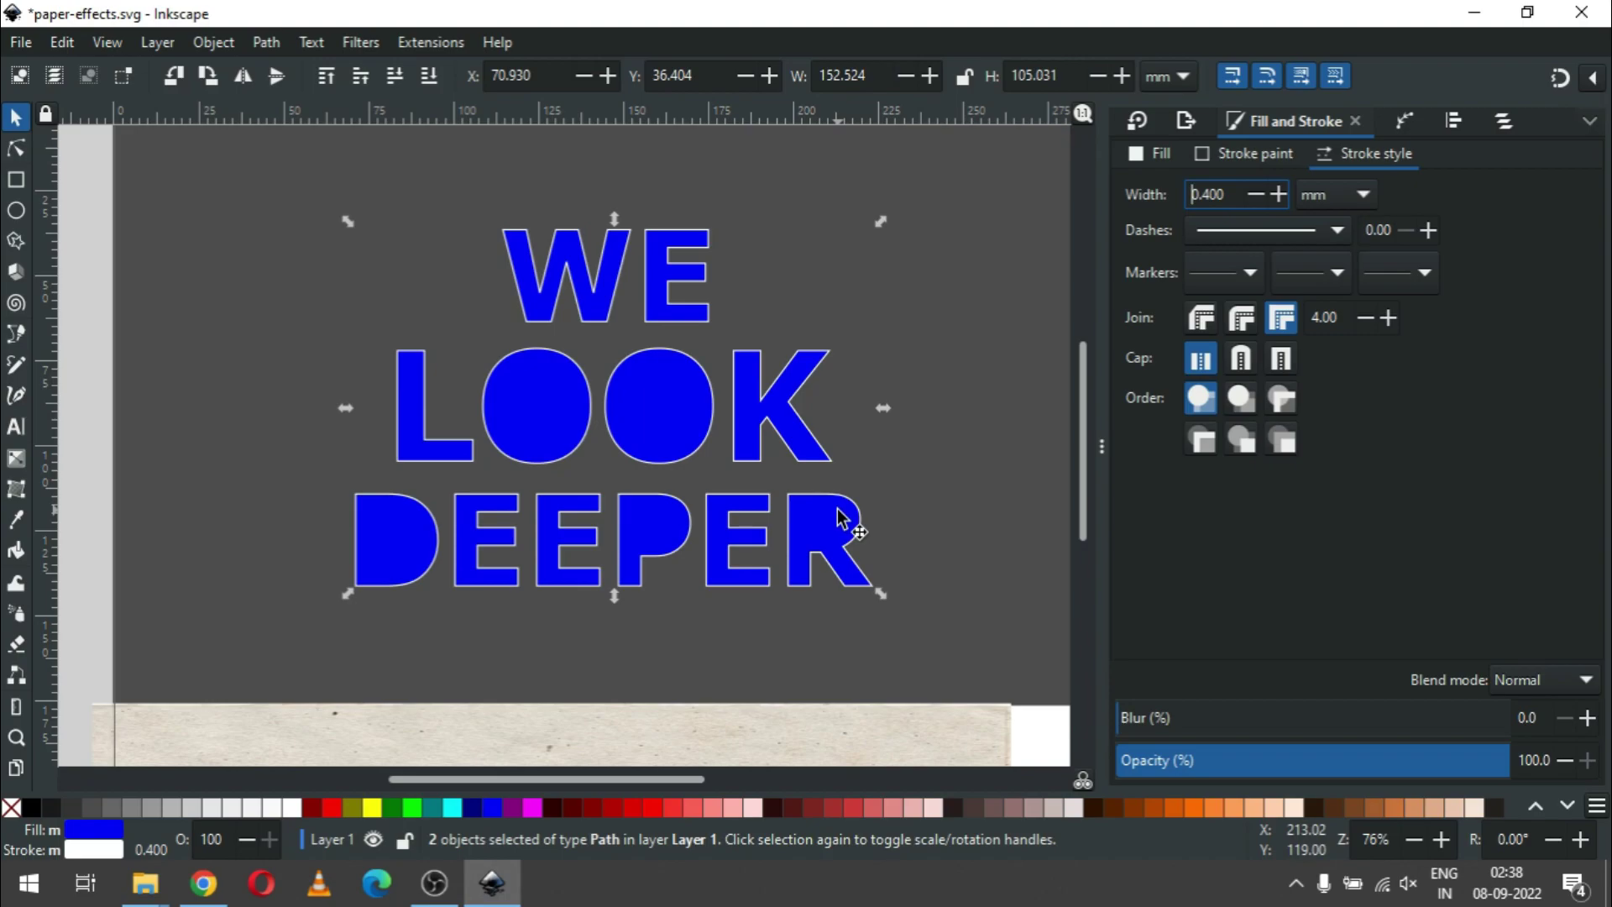
Step: Remove the duplicate letters' fill, keeping the 0.4 mm white outline, and union them into one path
click(12, 808)
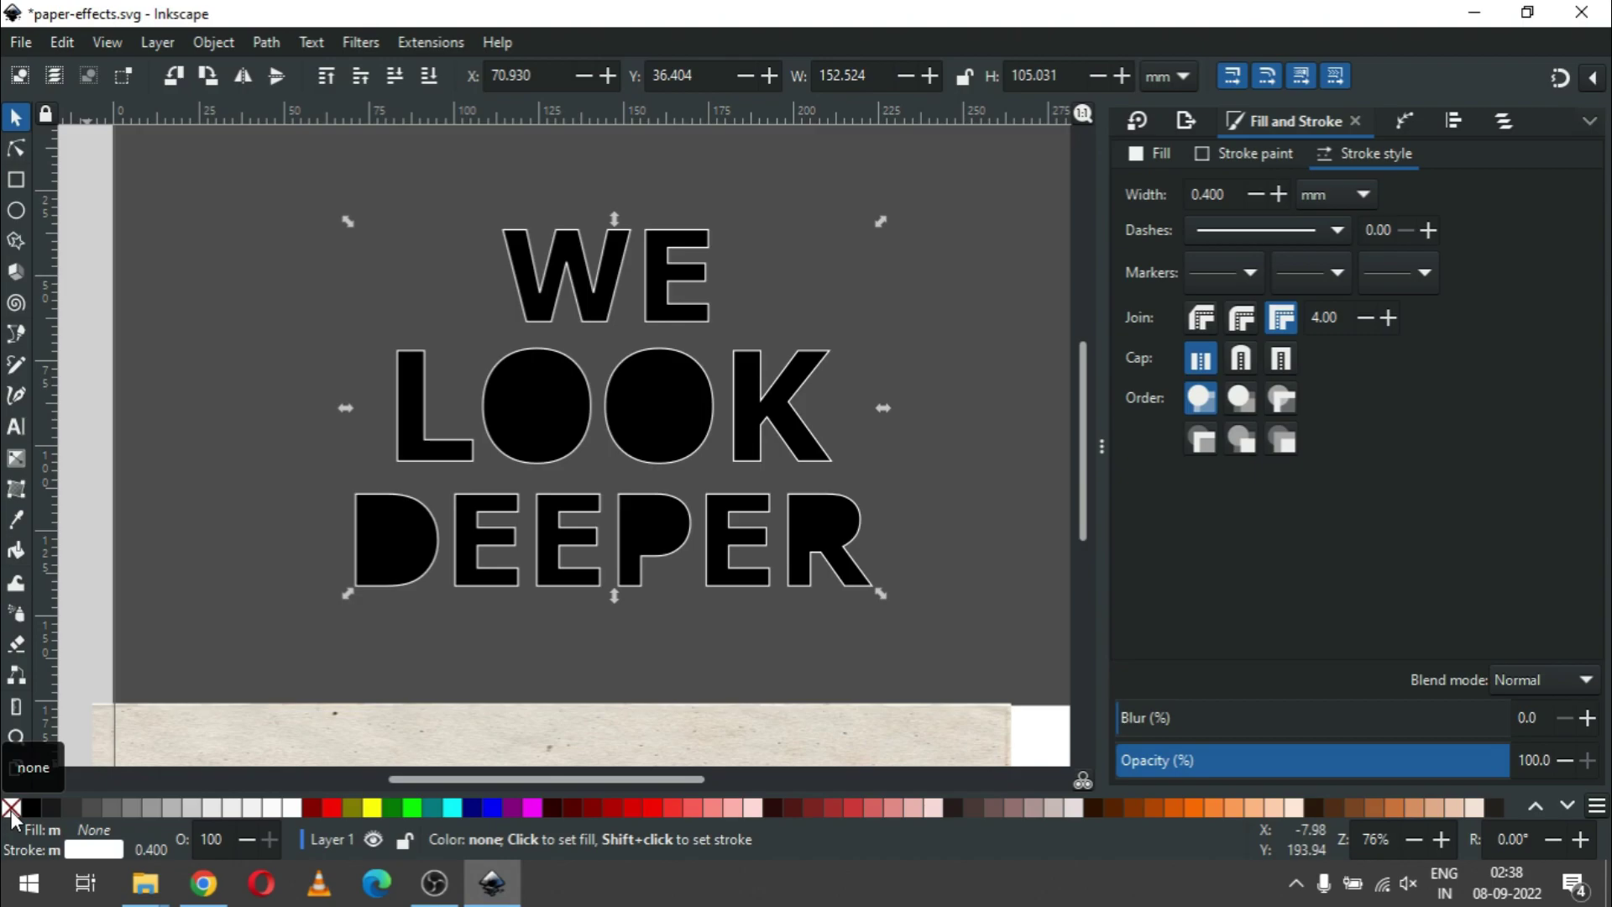
click(263, 44)
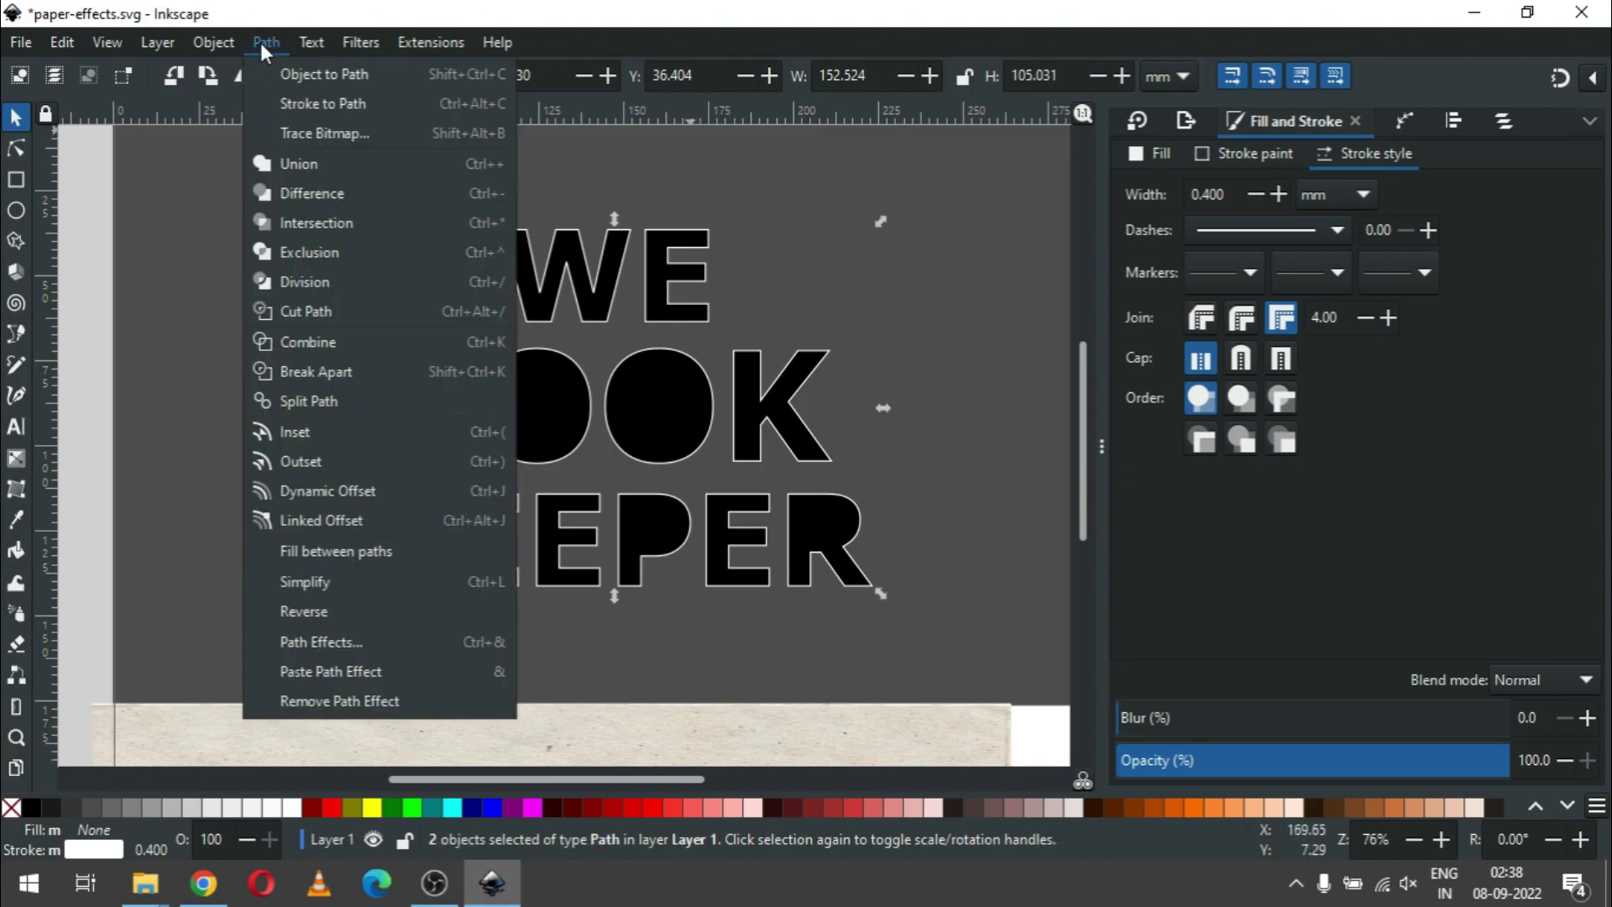
click(290, 164)
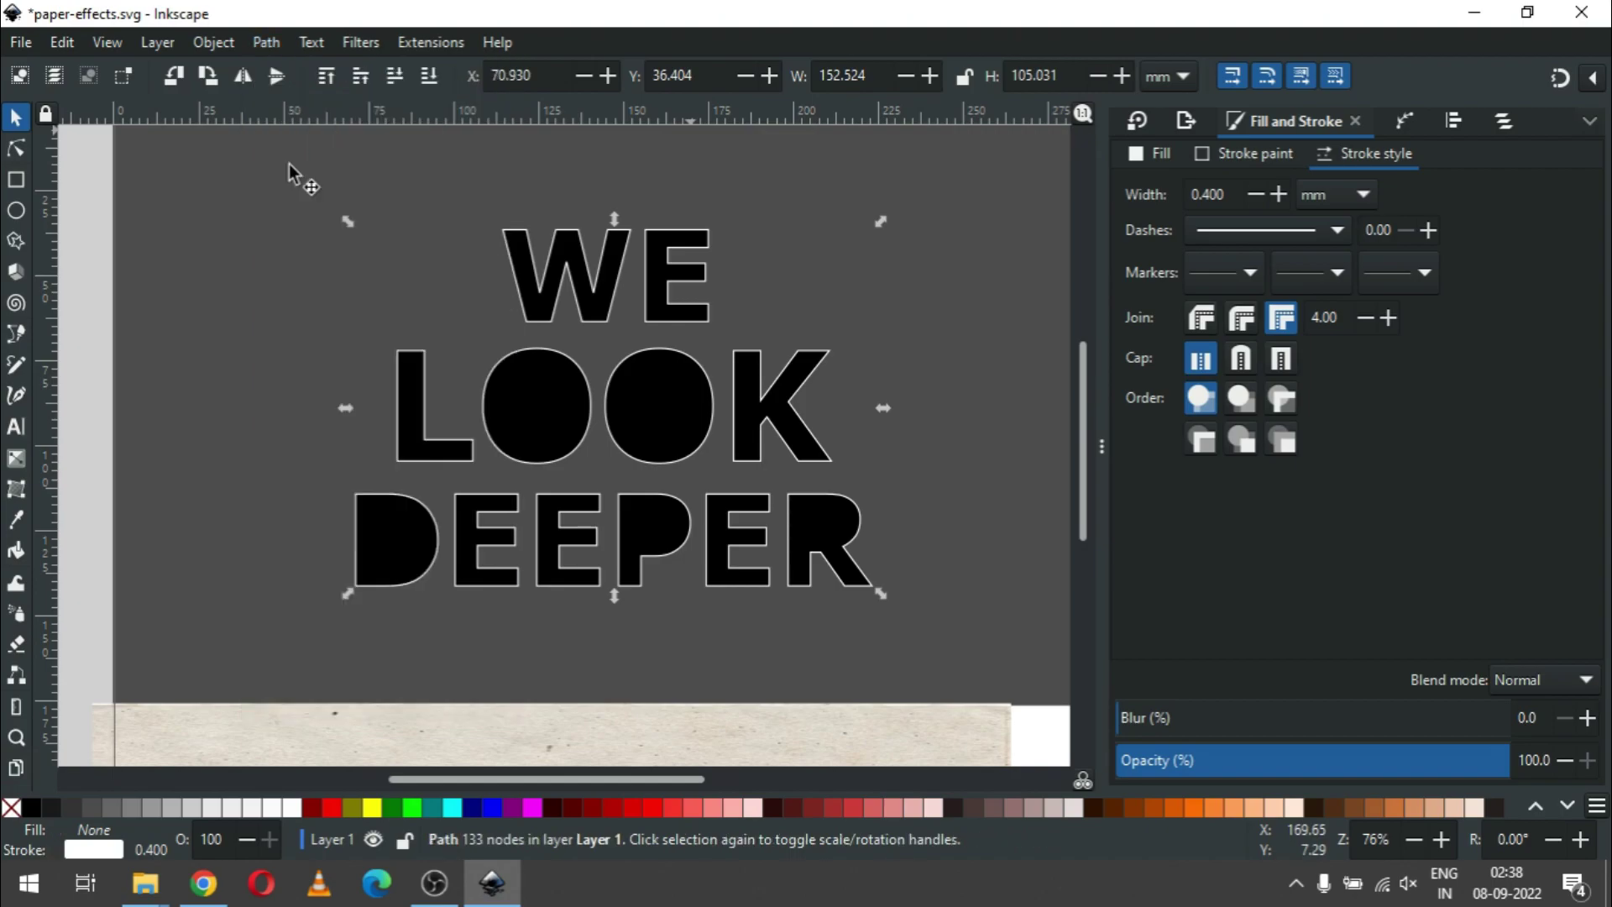
click(266, 42)
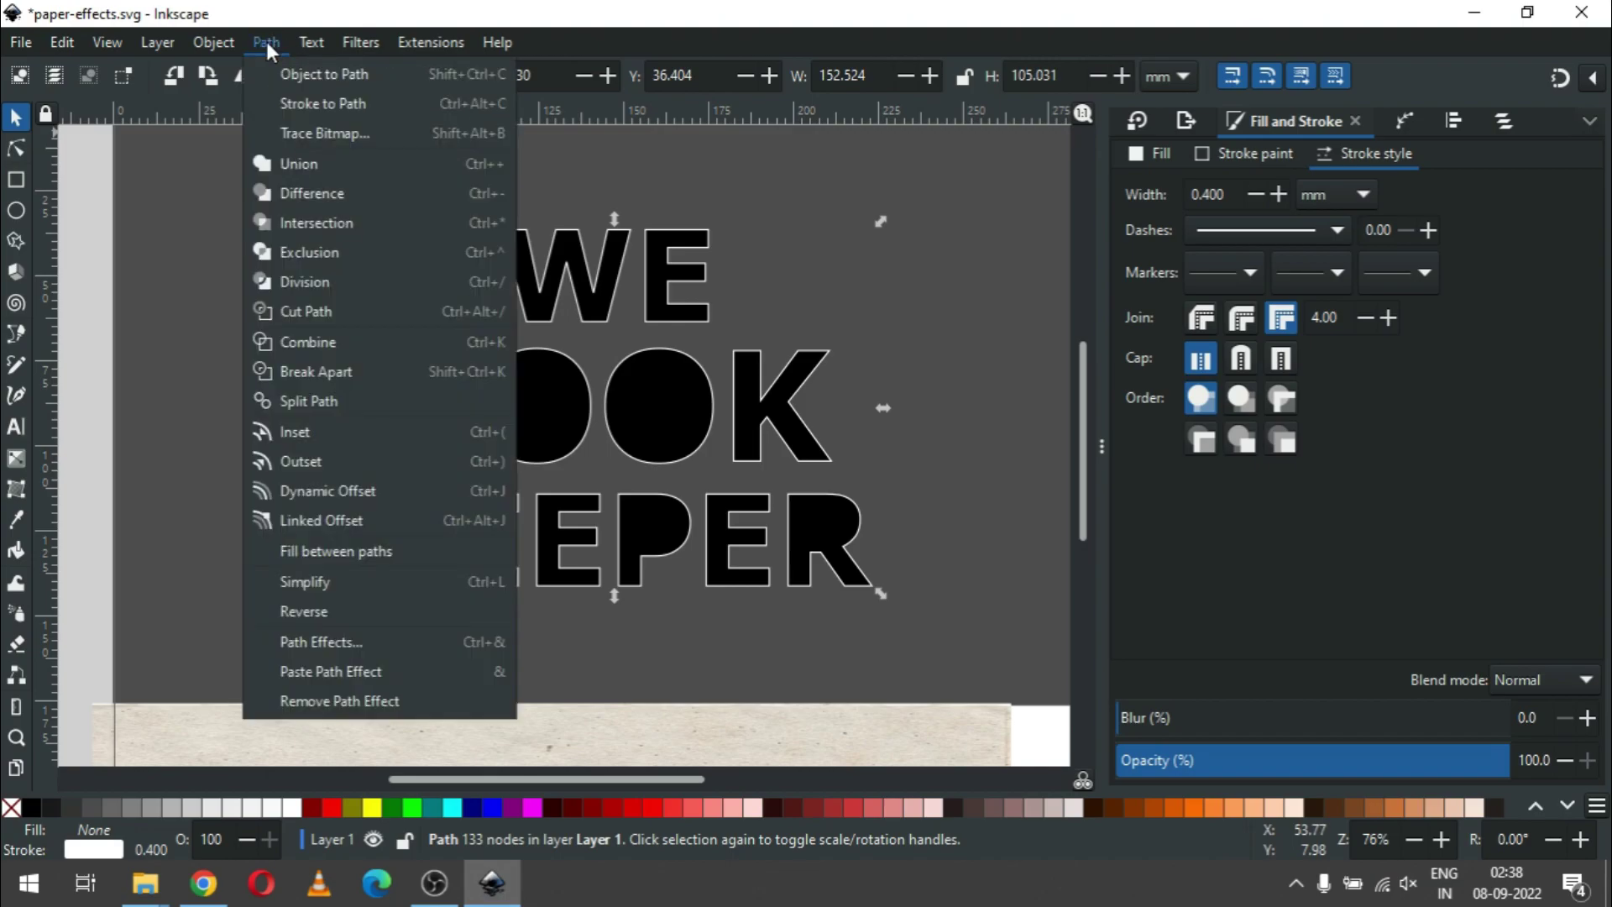
Step: Convert the duplicate's white outline with Stroke to Path, then select the LOOK DEEPER letters
click(286, 163)
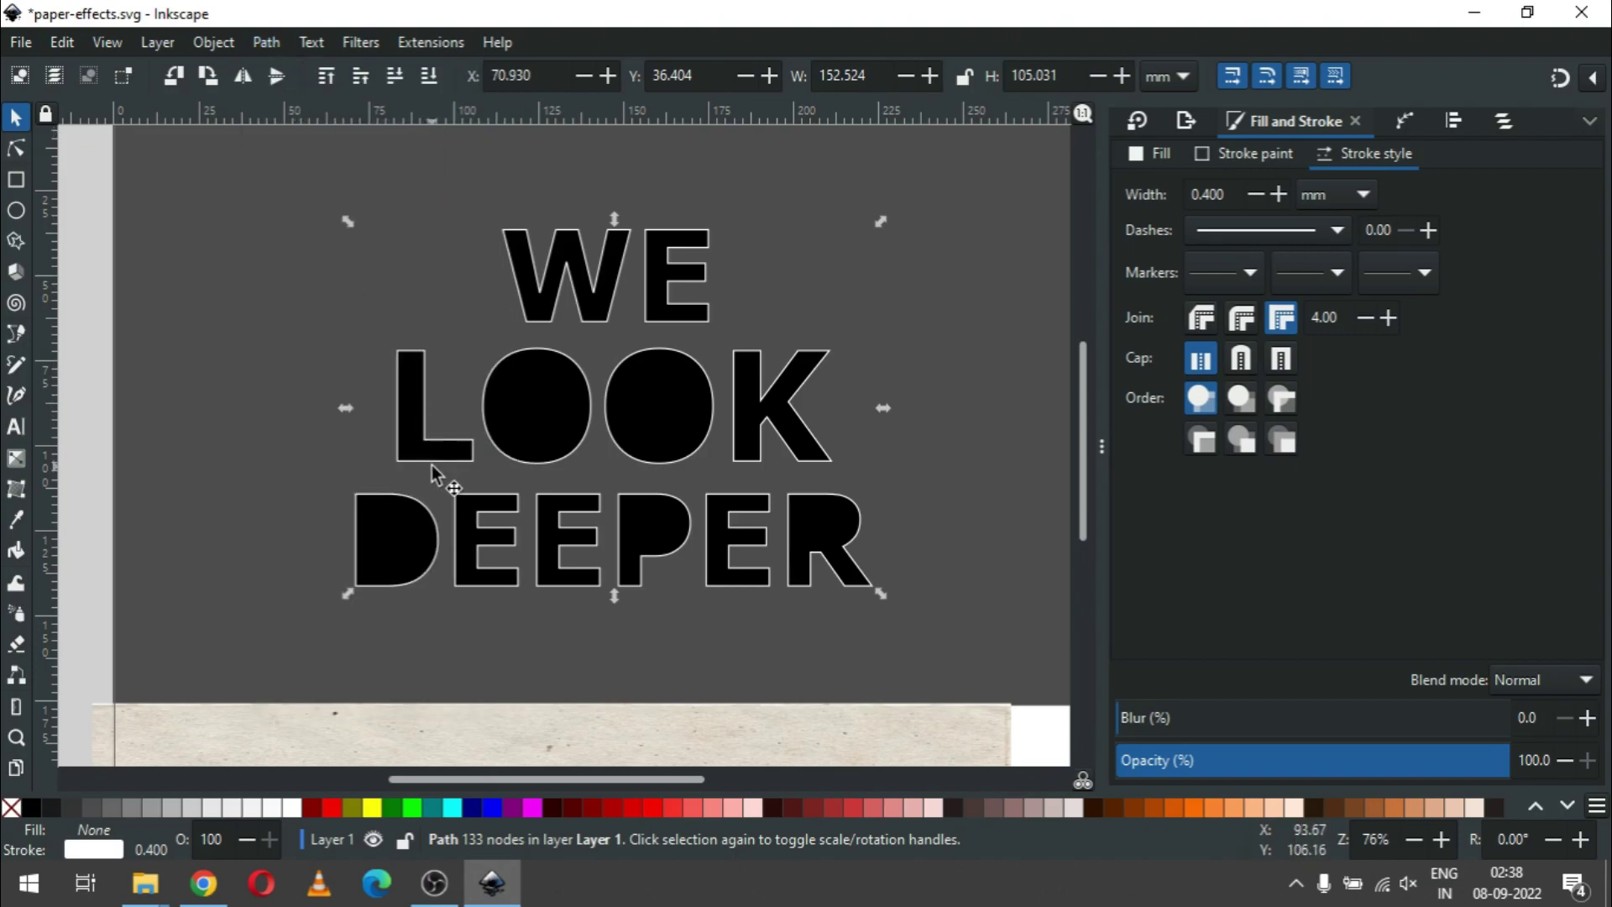
click(267, 42)
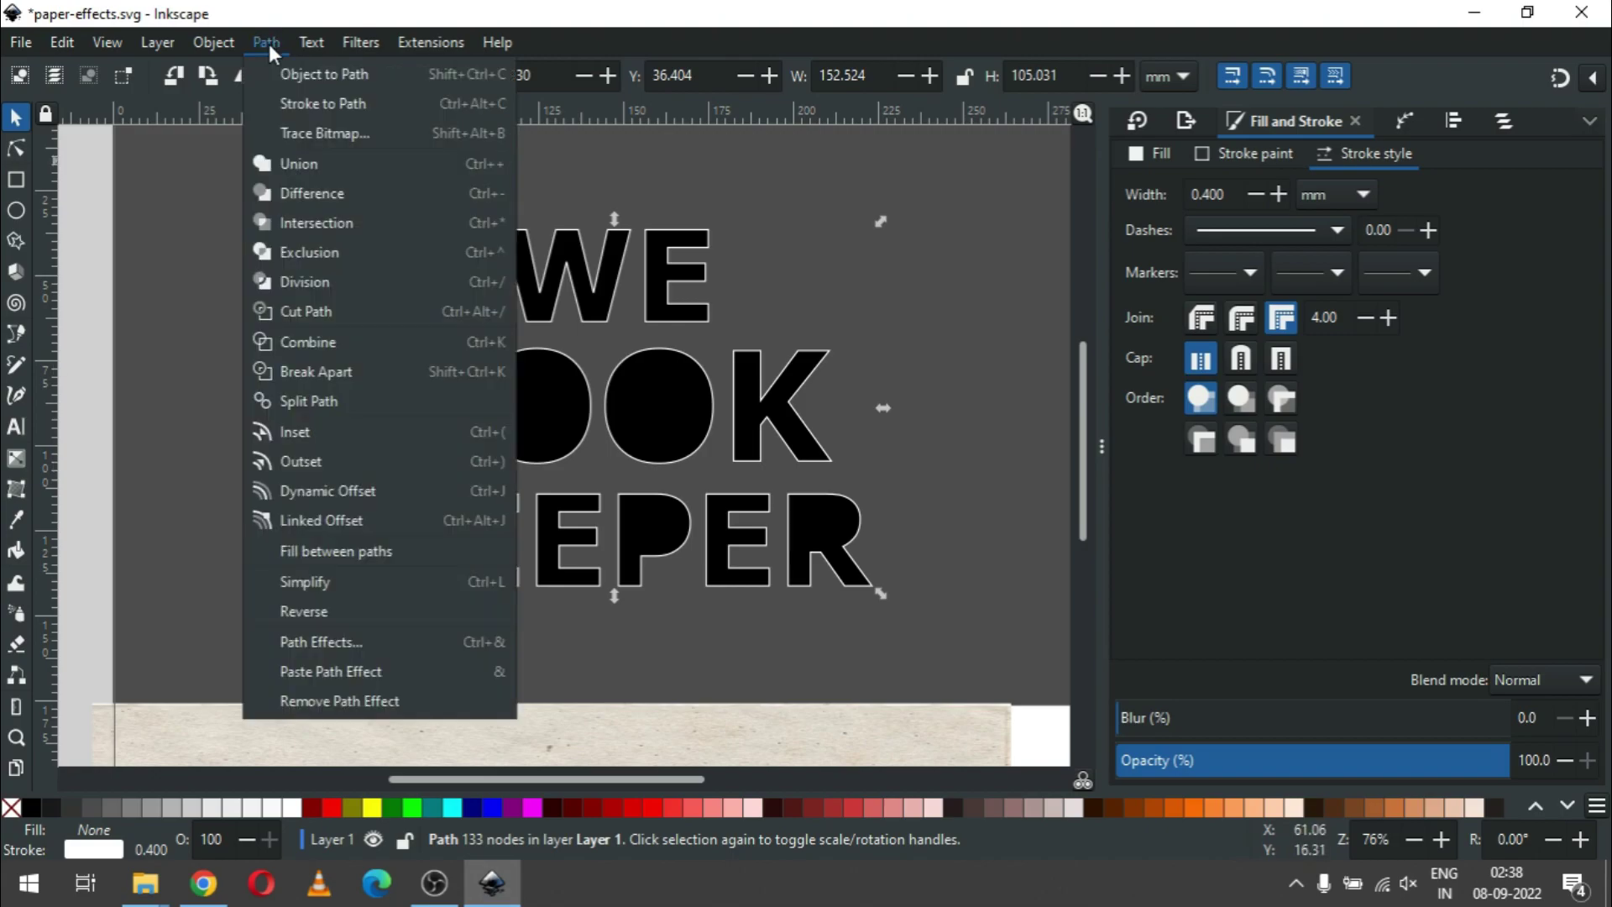
click(319, 104)
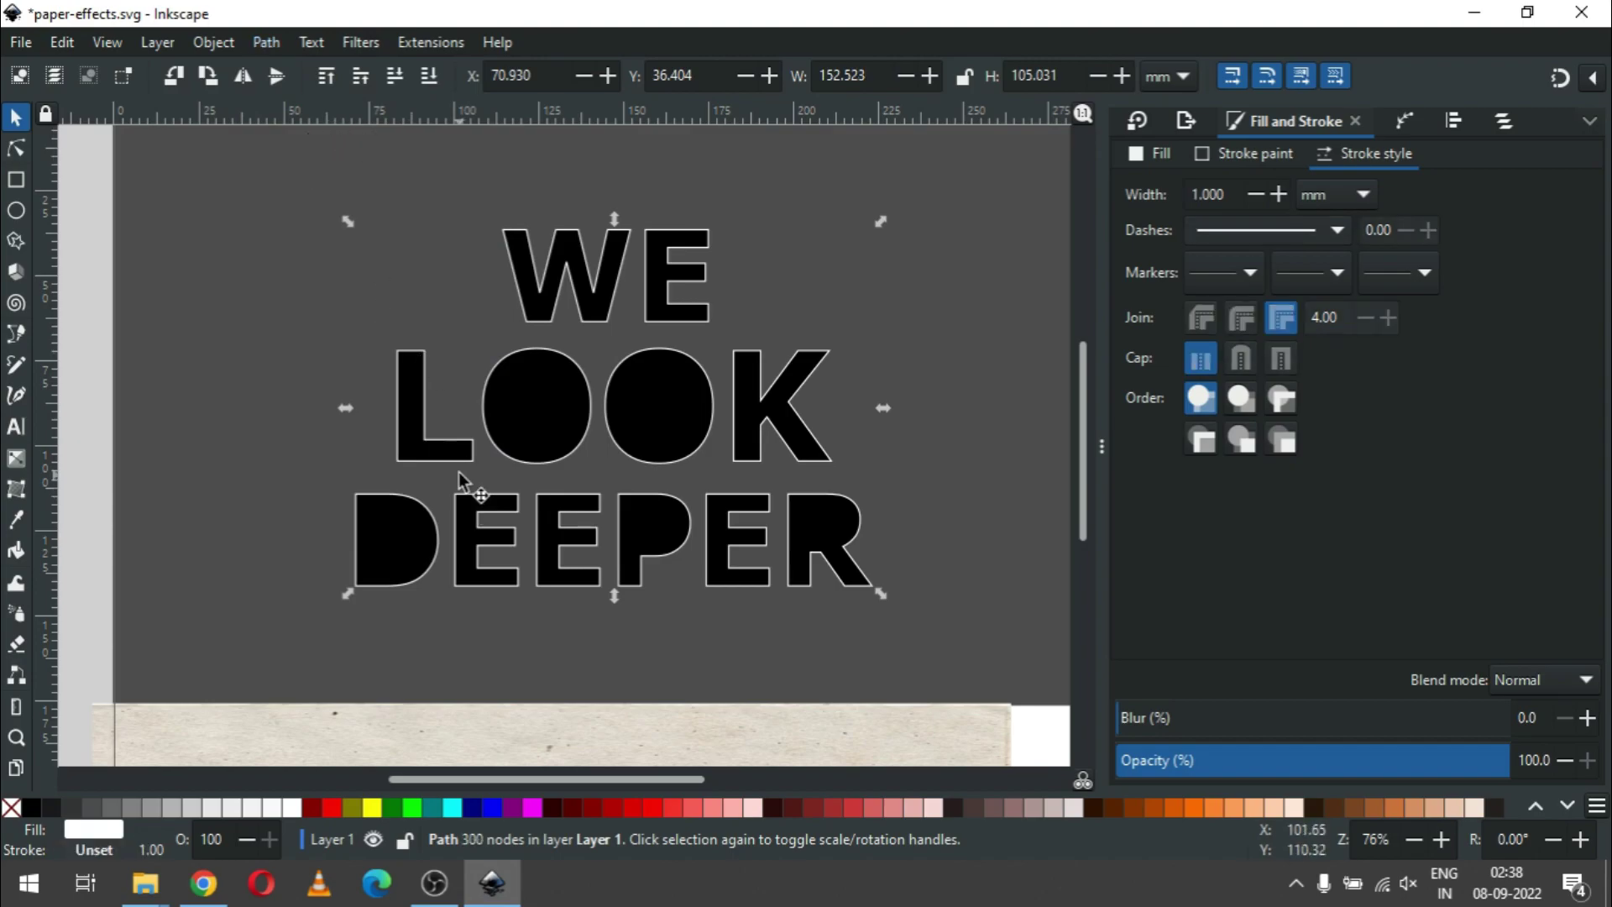
click(109, 484)
click(662, 417)
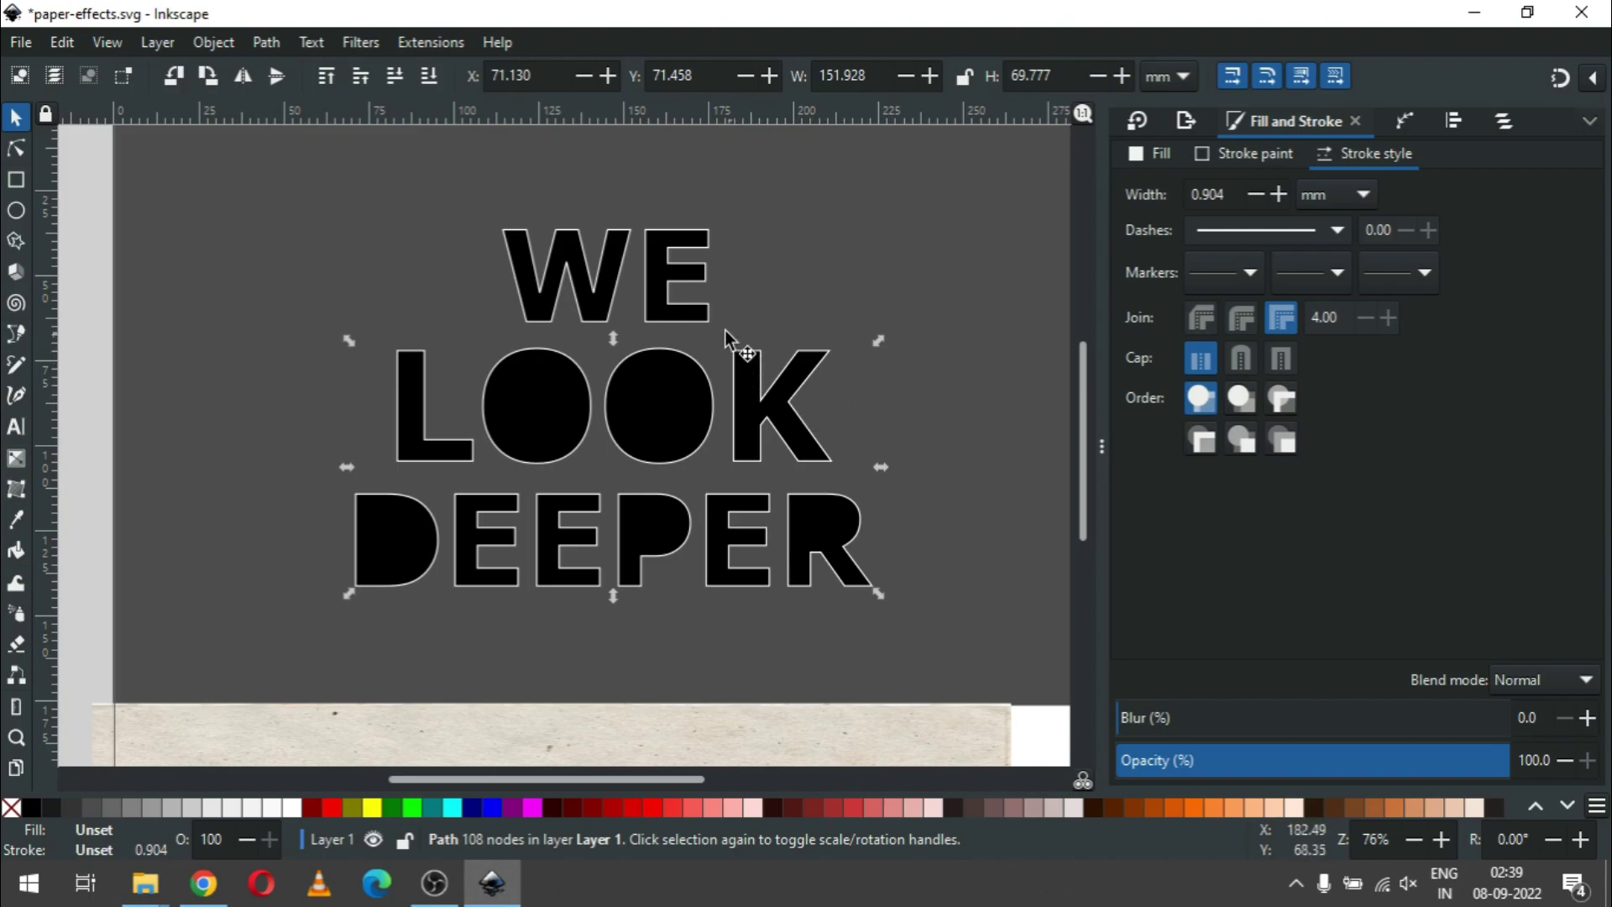
Step: Subtract LOOK DEEPER from the gray background rectangle with Path > Difference, then select the outline shape
shift+click(908, 420)
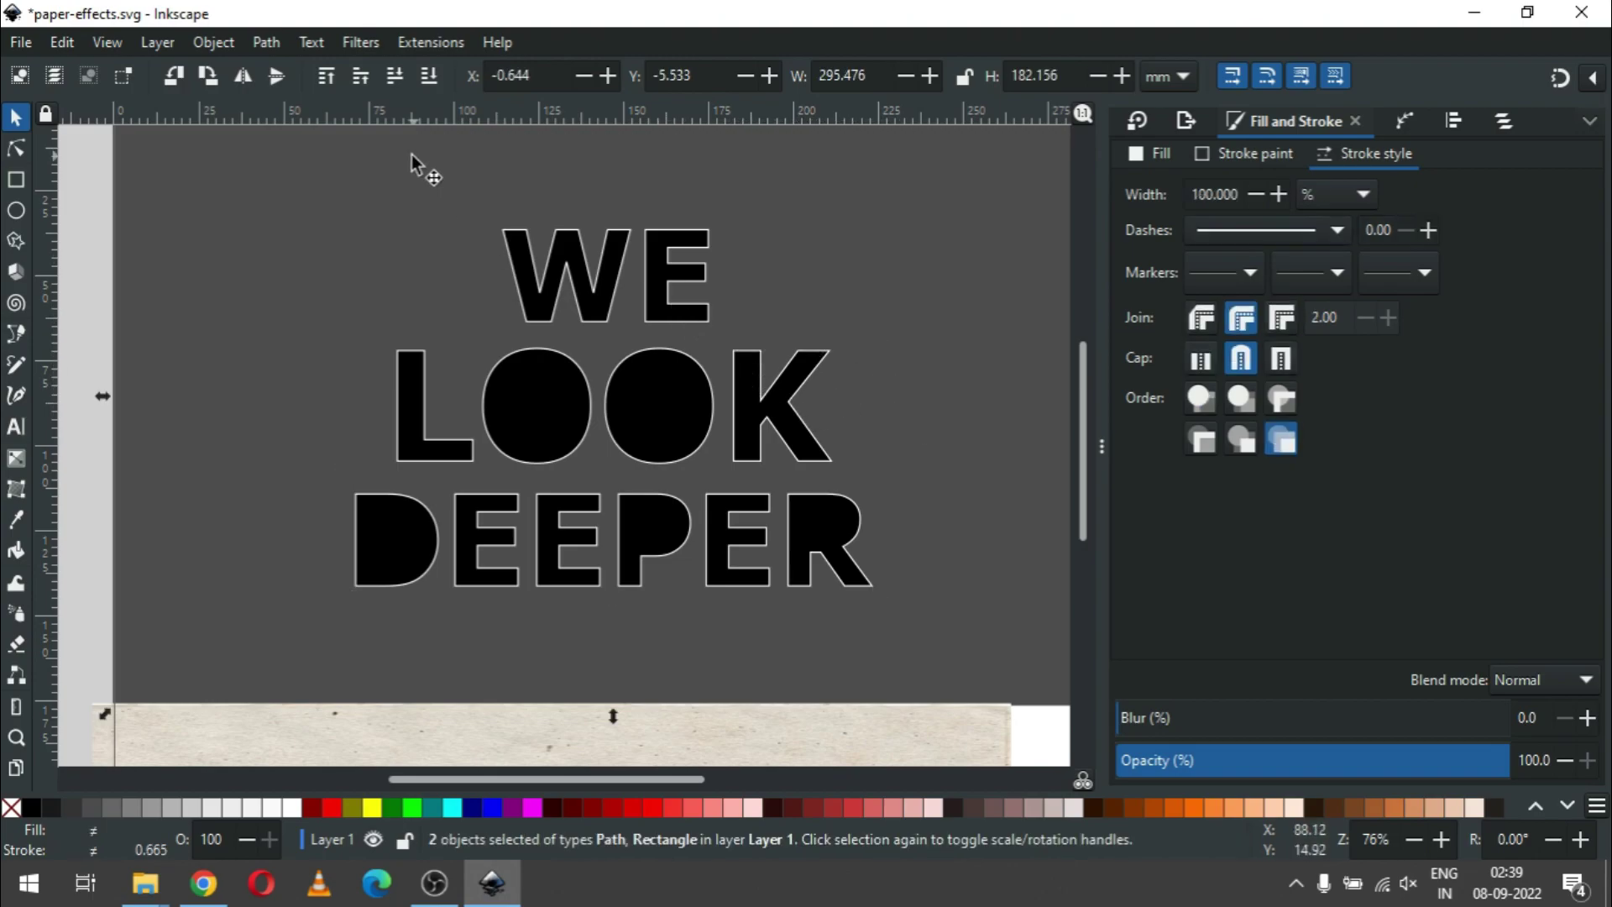
click(267, 42)
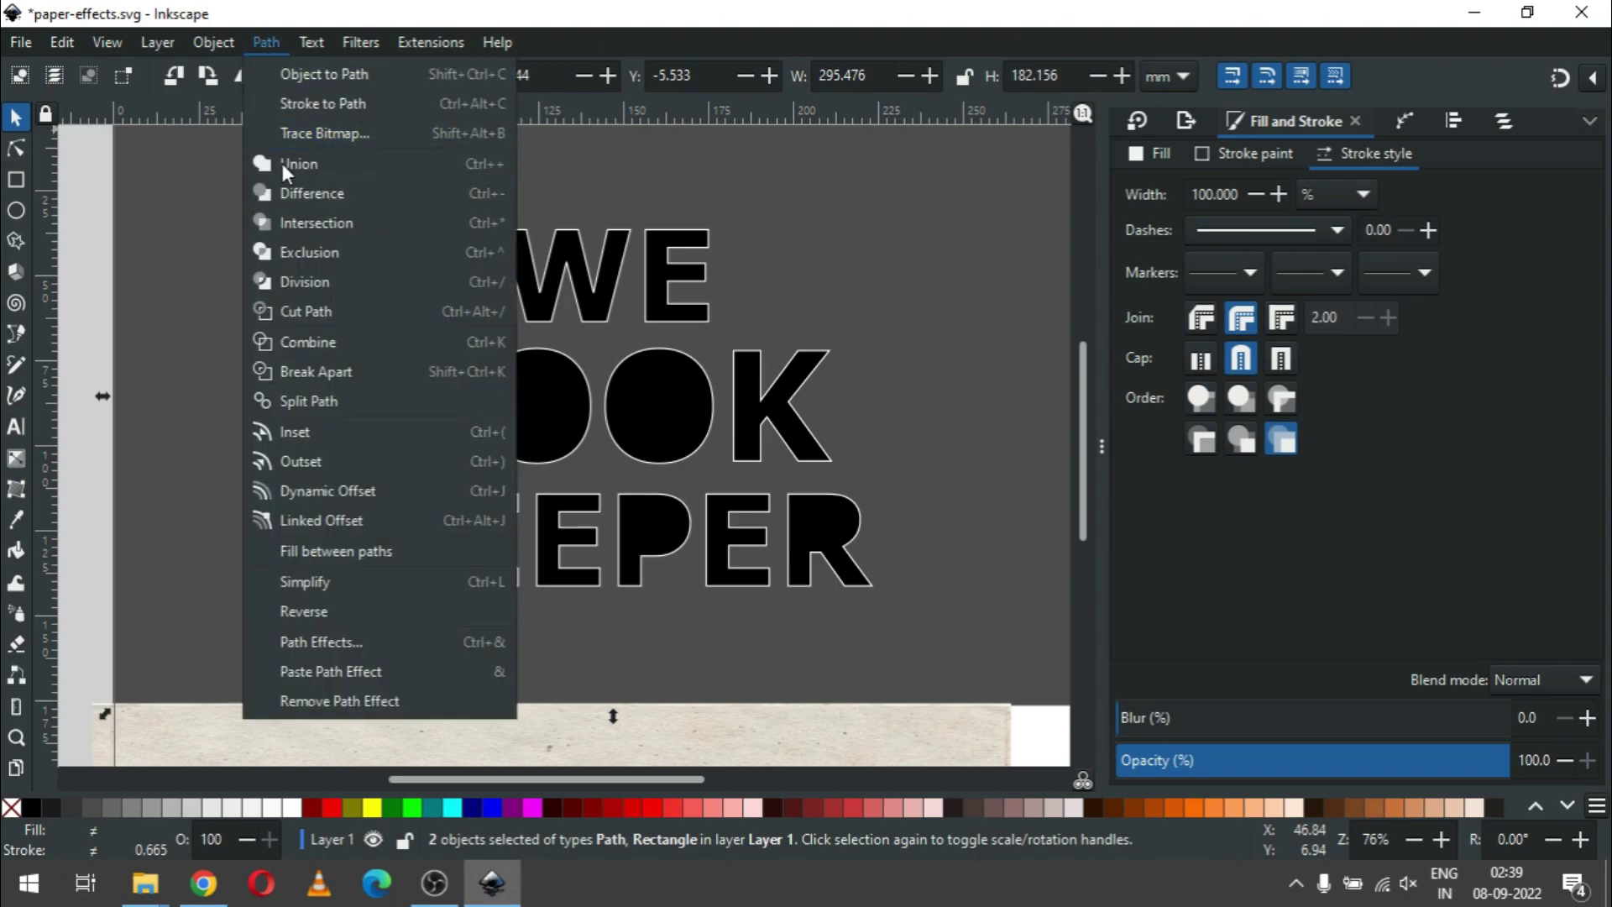
click(288, 193)
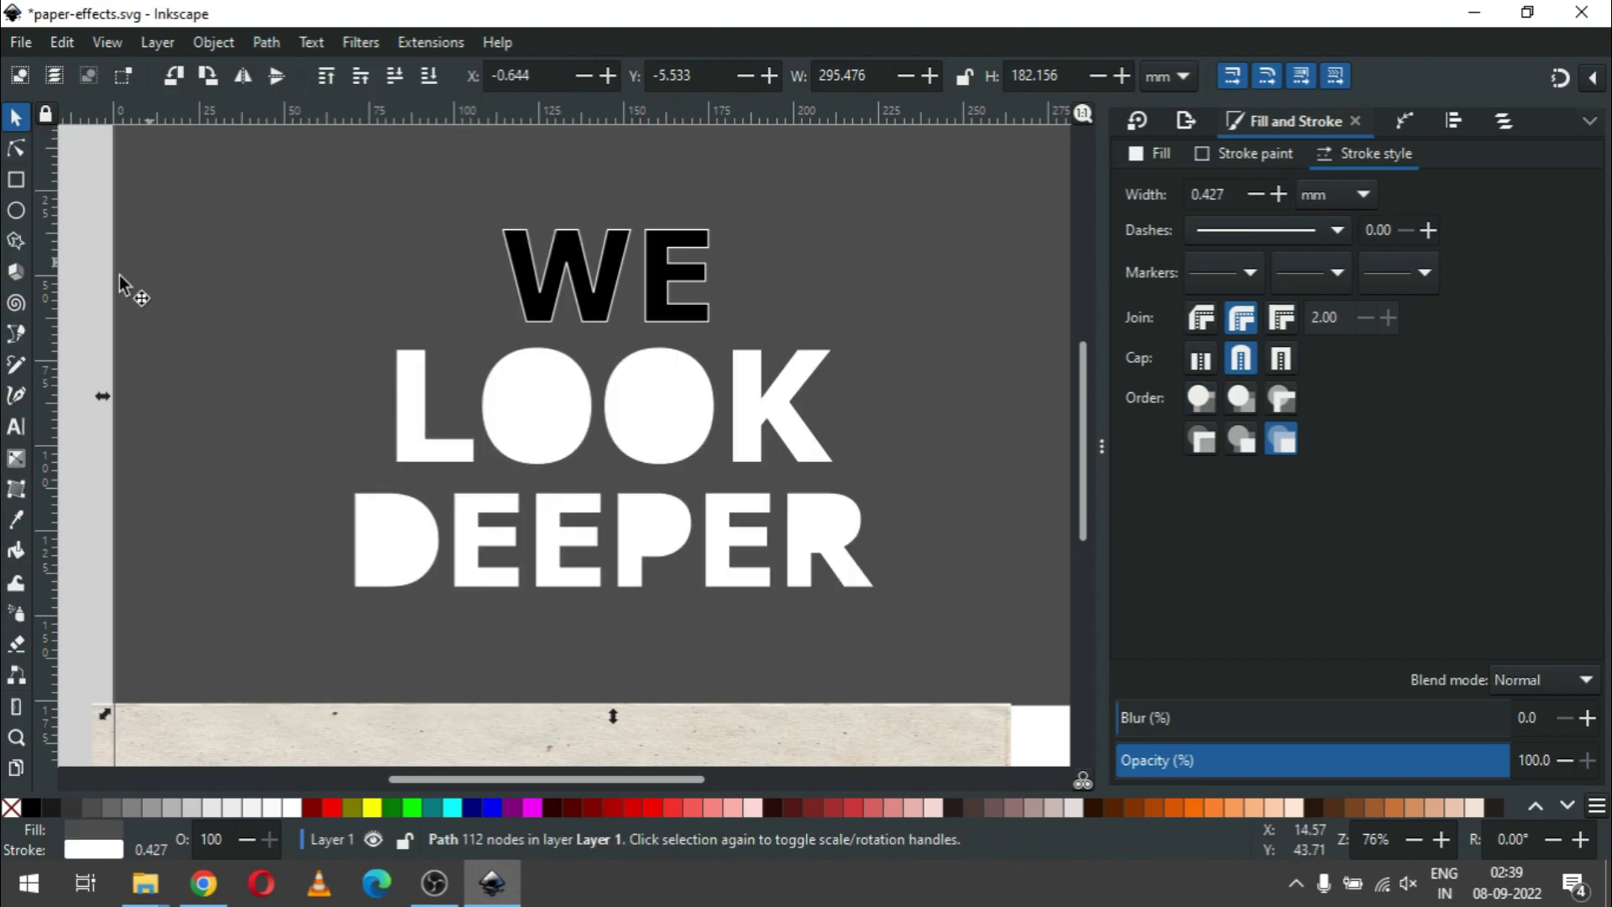
key(Escape)
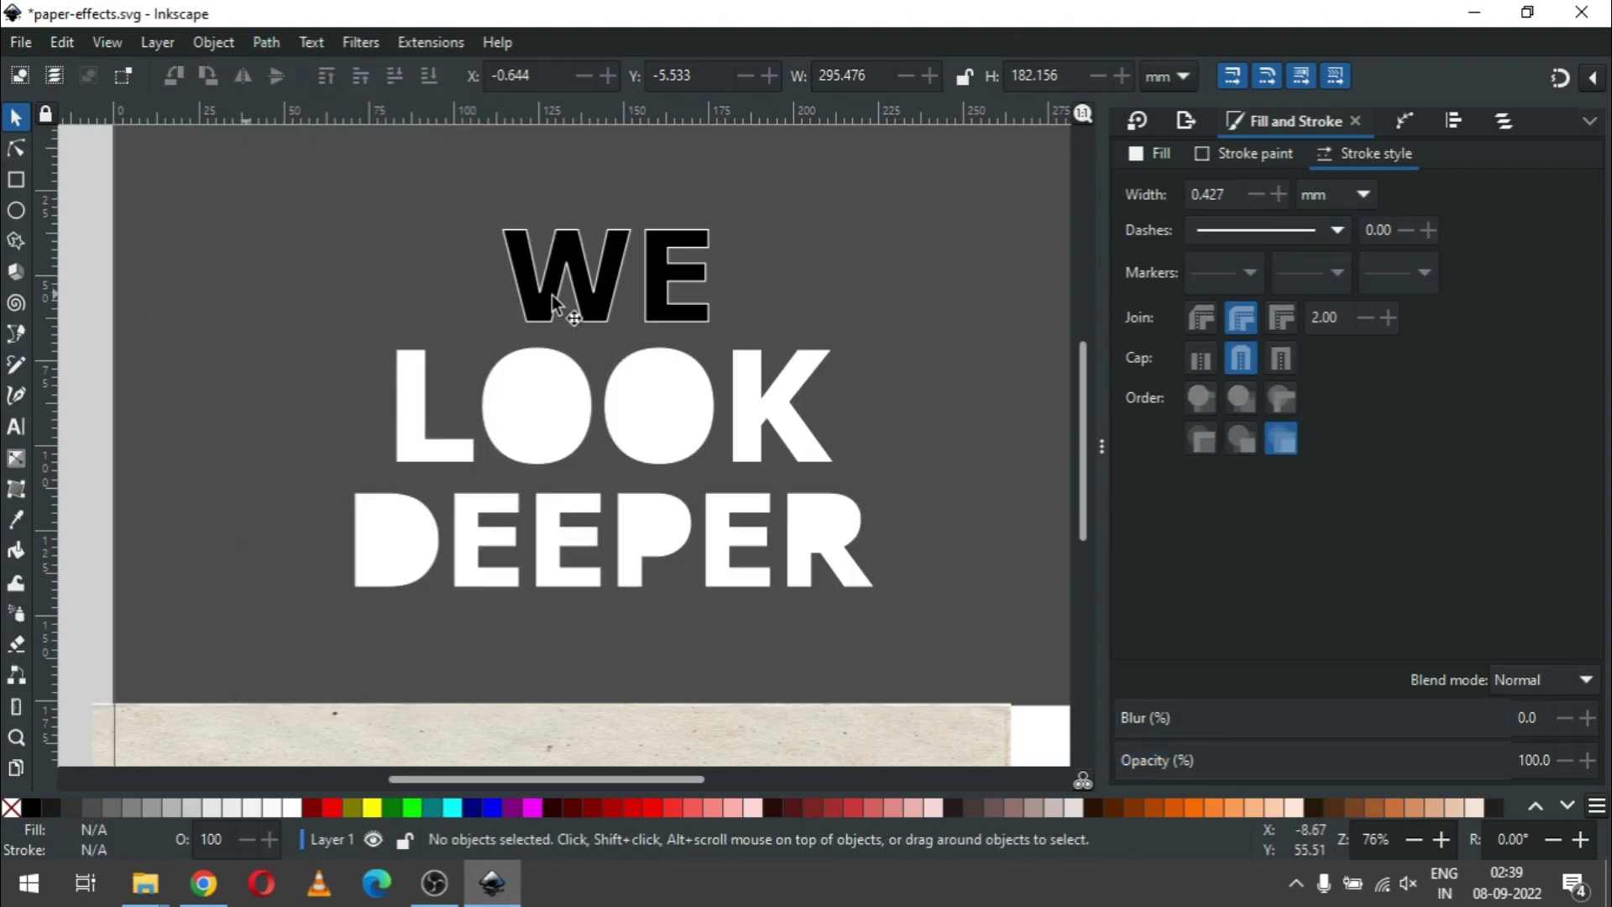
click(600, 316)
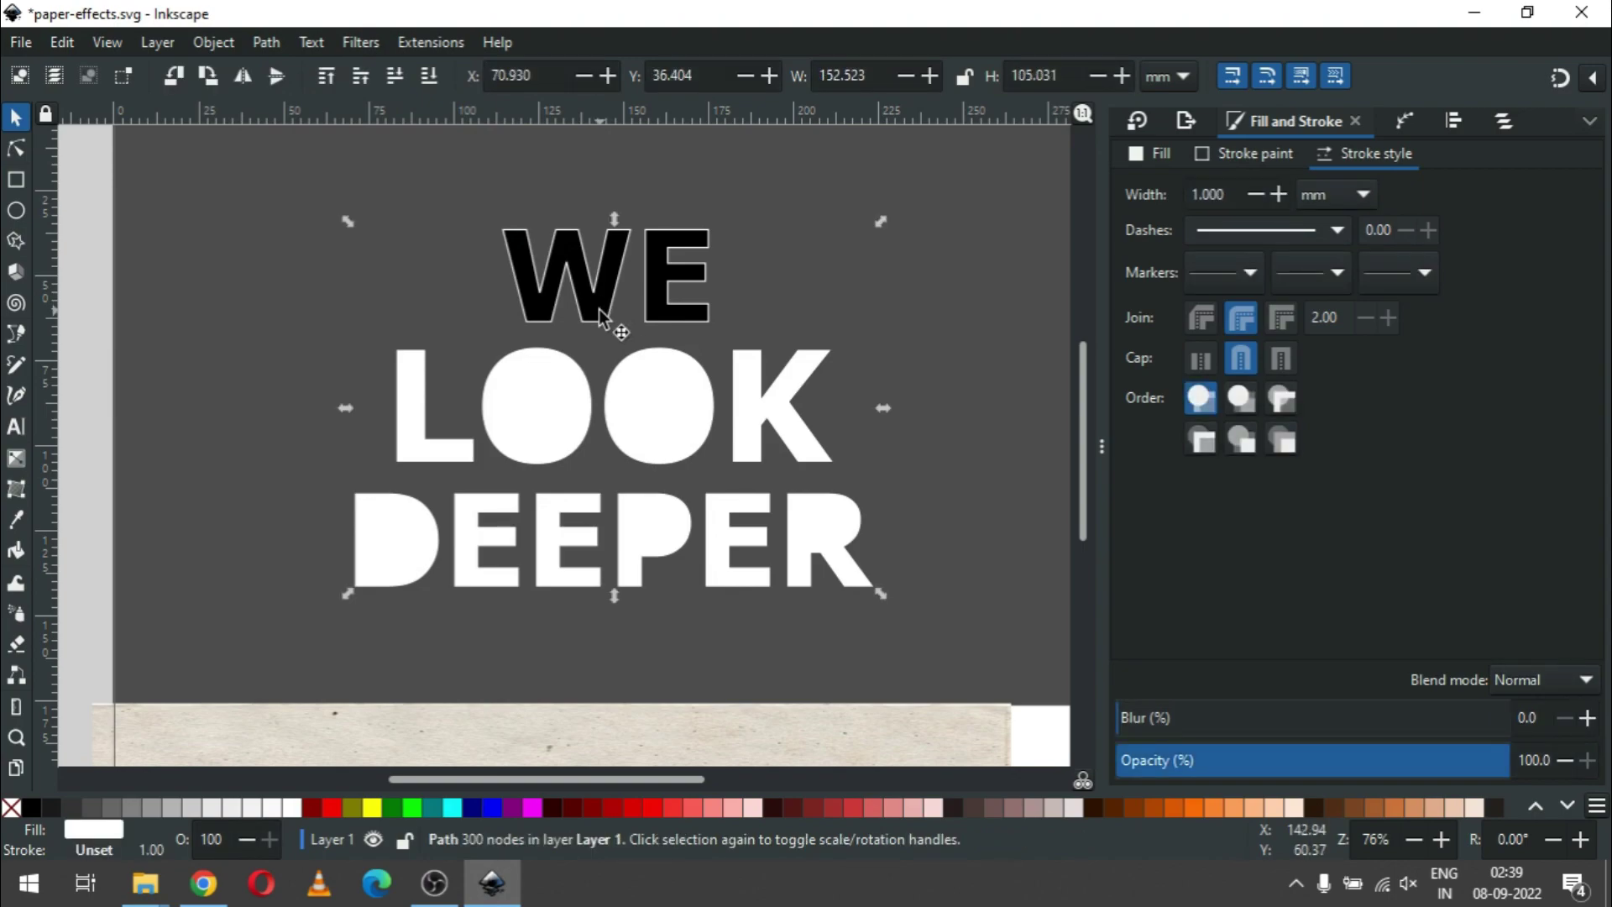
Step: Cut WE out of the gray backdrop too, making one 137-node path, then show the full page
key(z)
drag(467, 210, 722, 377)
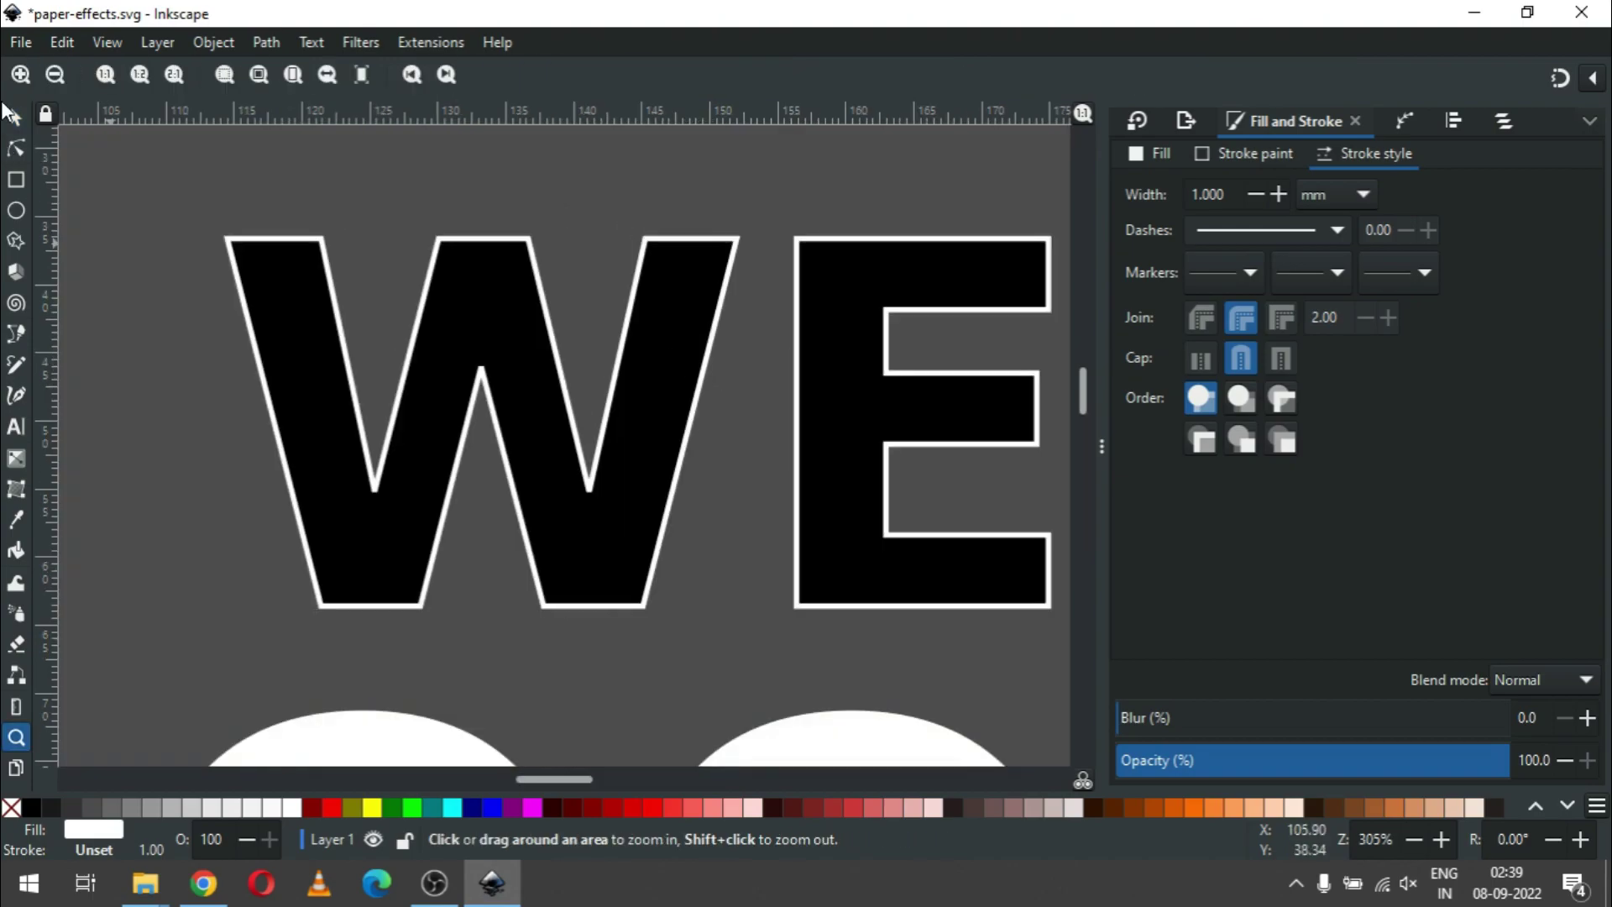
click(14, 120)
click(332, 514)
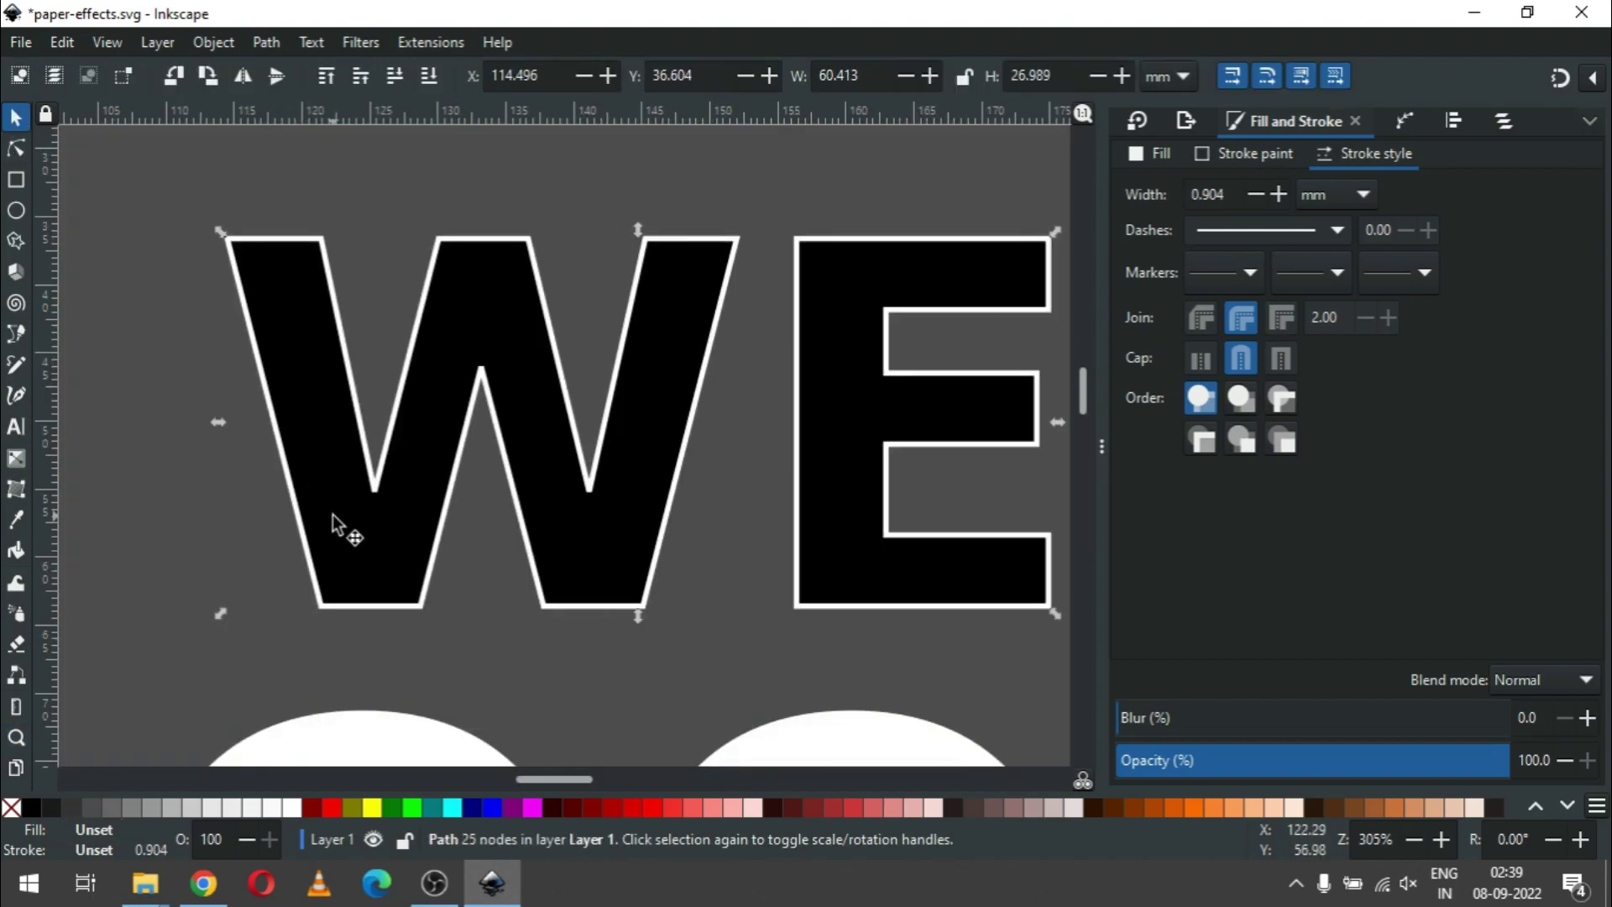
shift+click(184, 491)
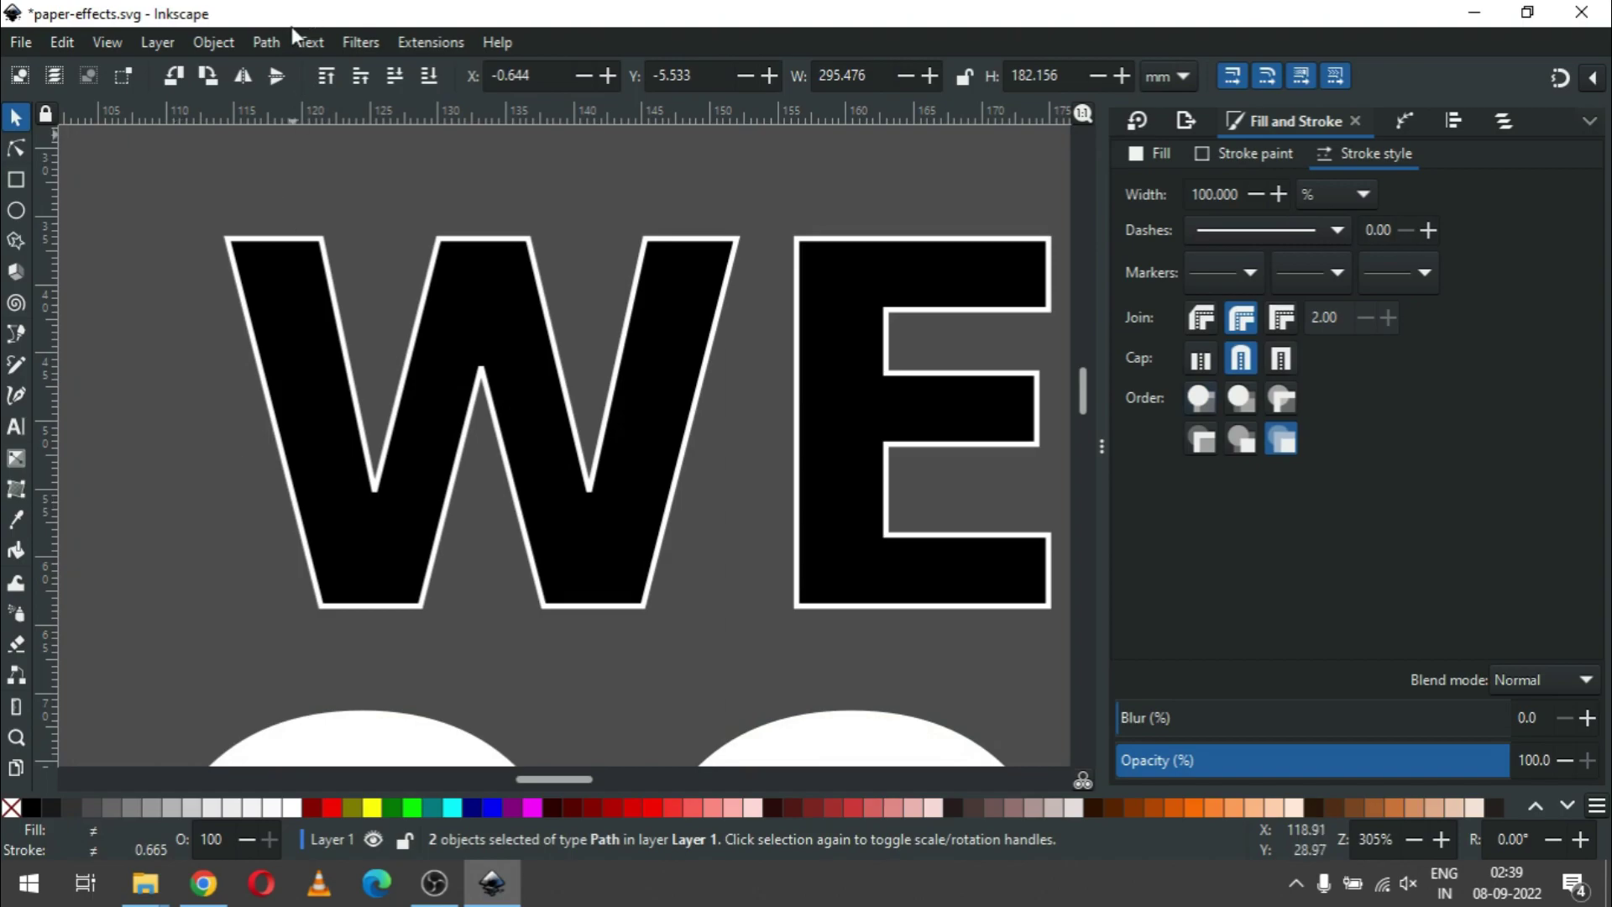
click(266, 44)
click(292, 200)
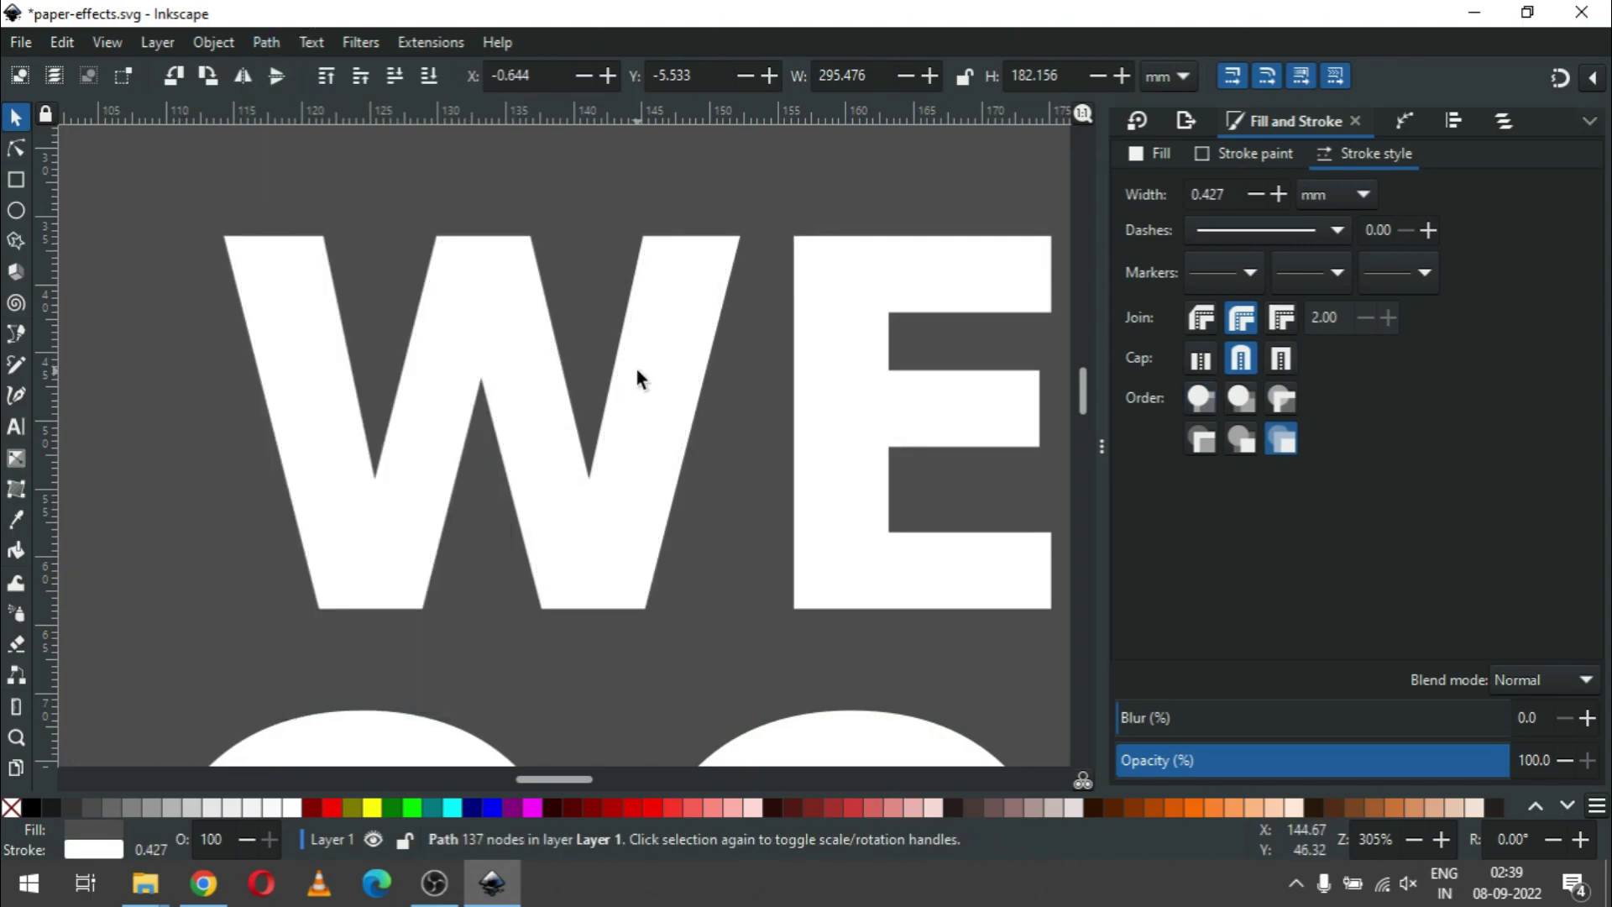
scroll(635, 364, down, 5)
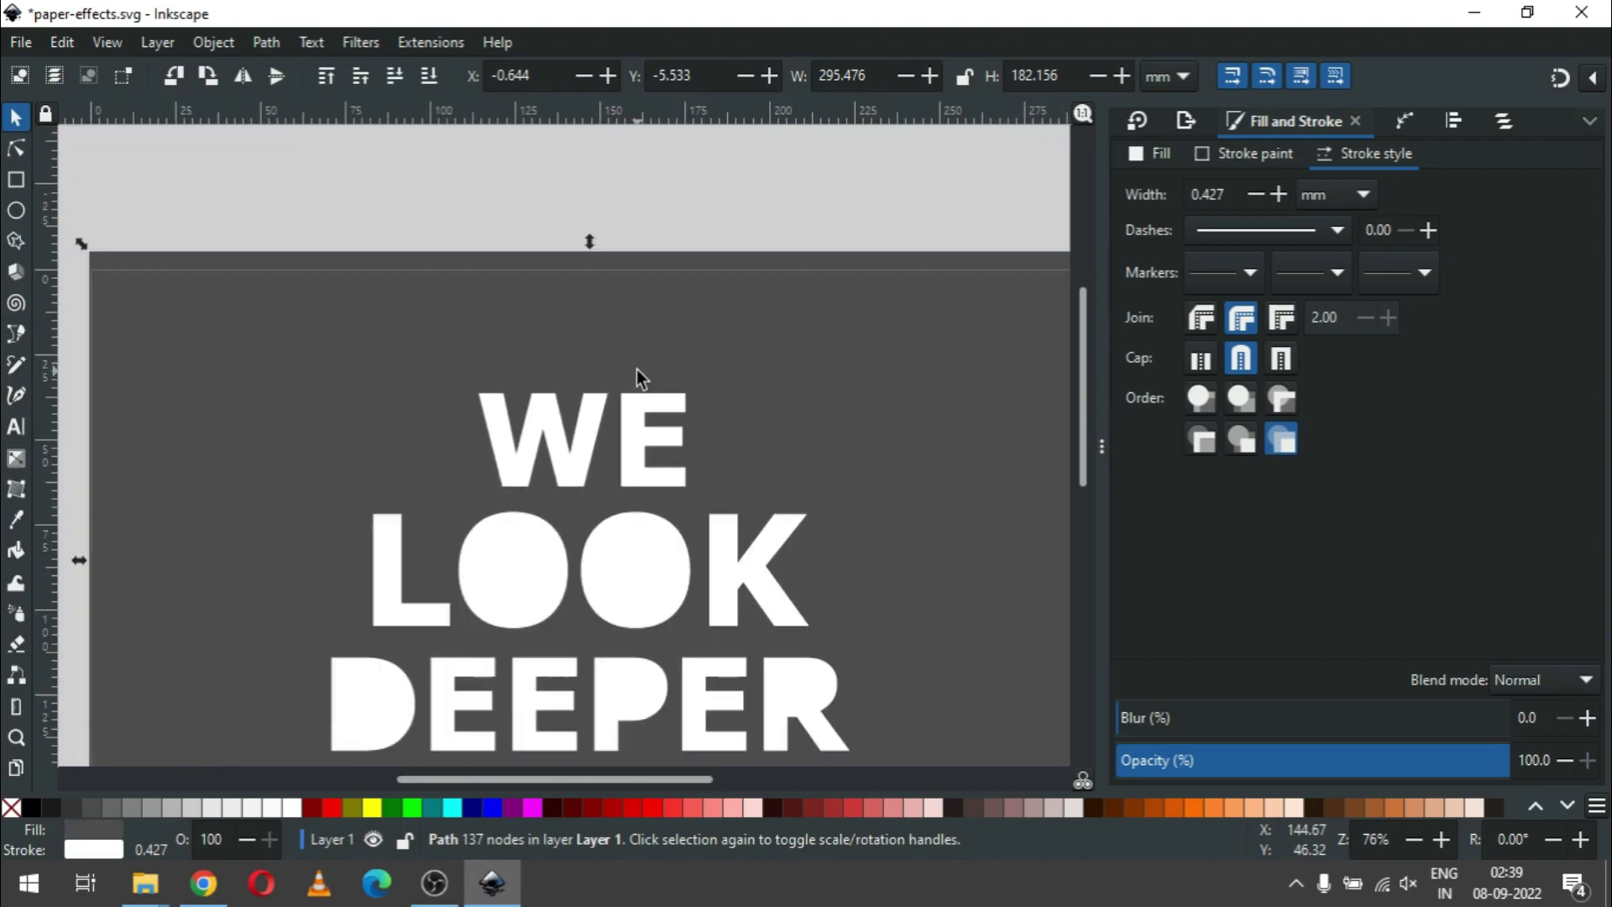
drag(1088, 371, 1083, 416)
Step: Duplicate the cut-out backdrop, fill the copy black, and duplicate the black copy again
click(958, 432)
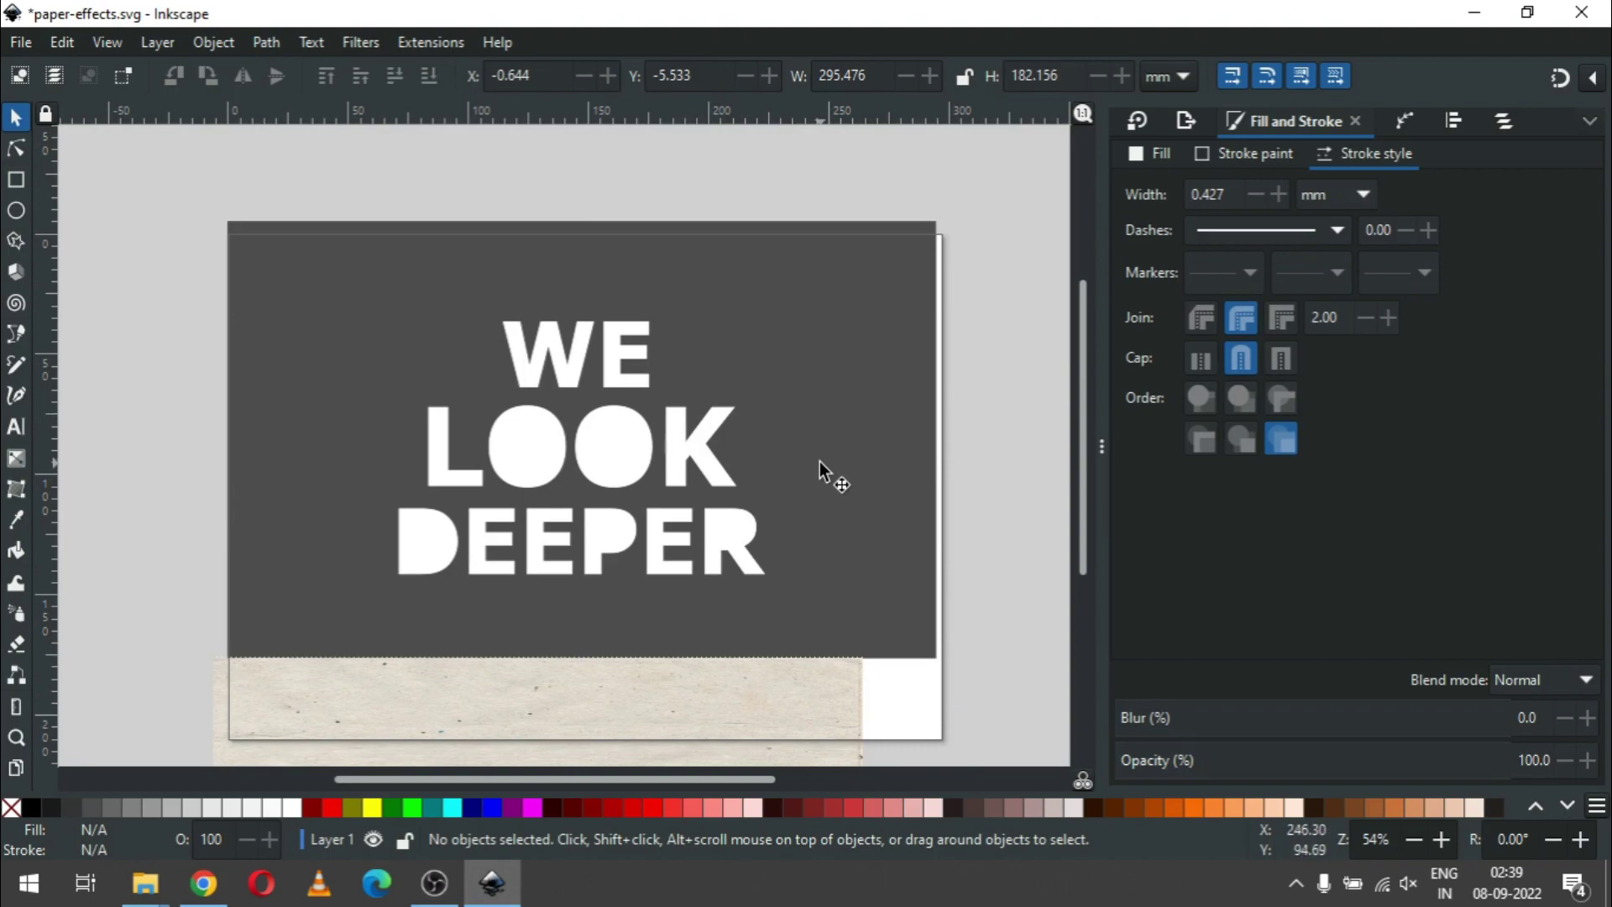
click(770, 376)
right_click(773, 377)
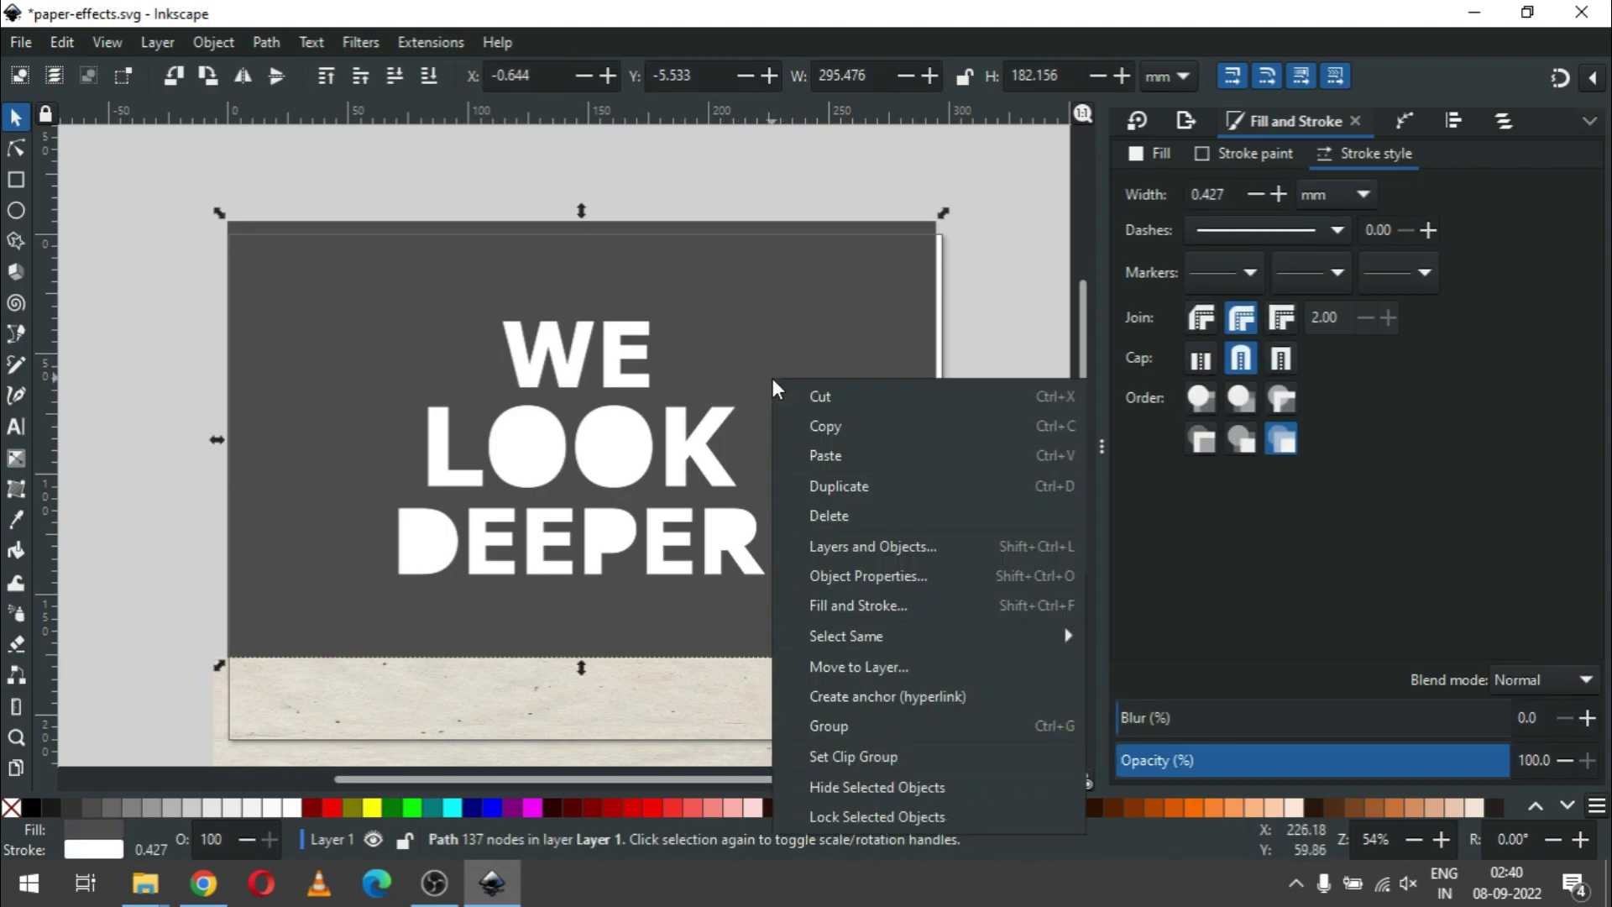
click(828, 485)
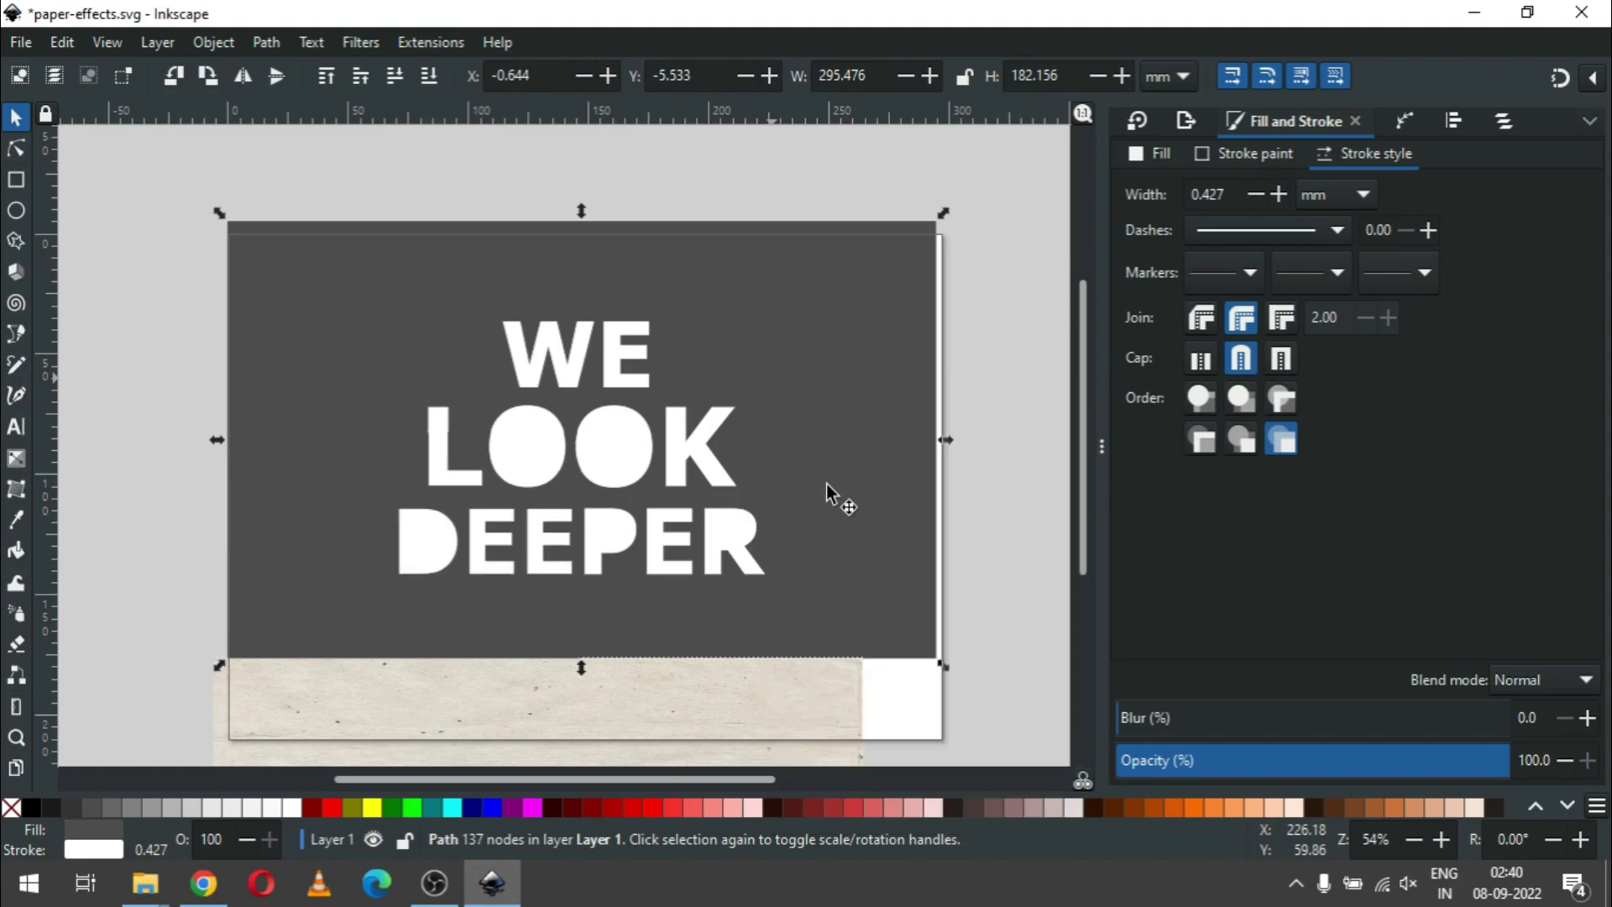
click(33, 809)
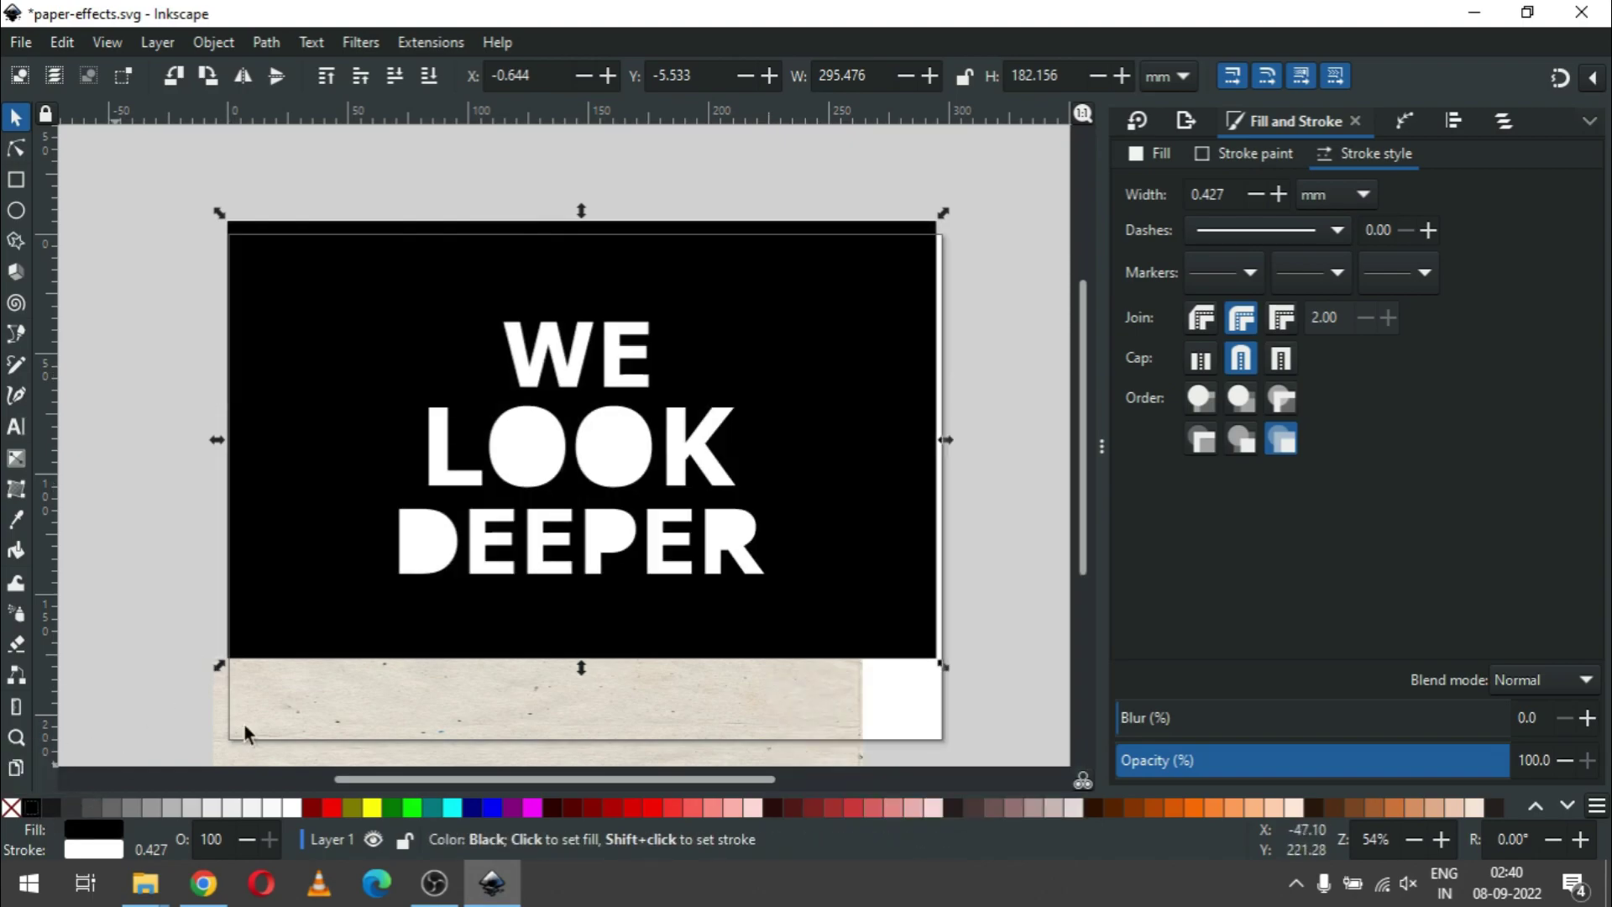
right_click(833, 396)
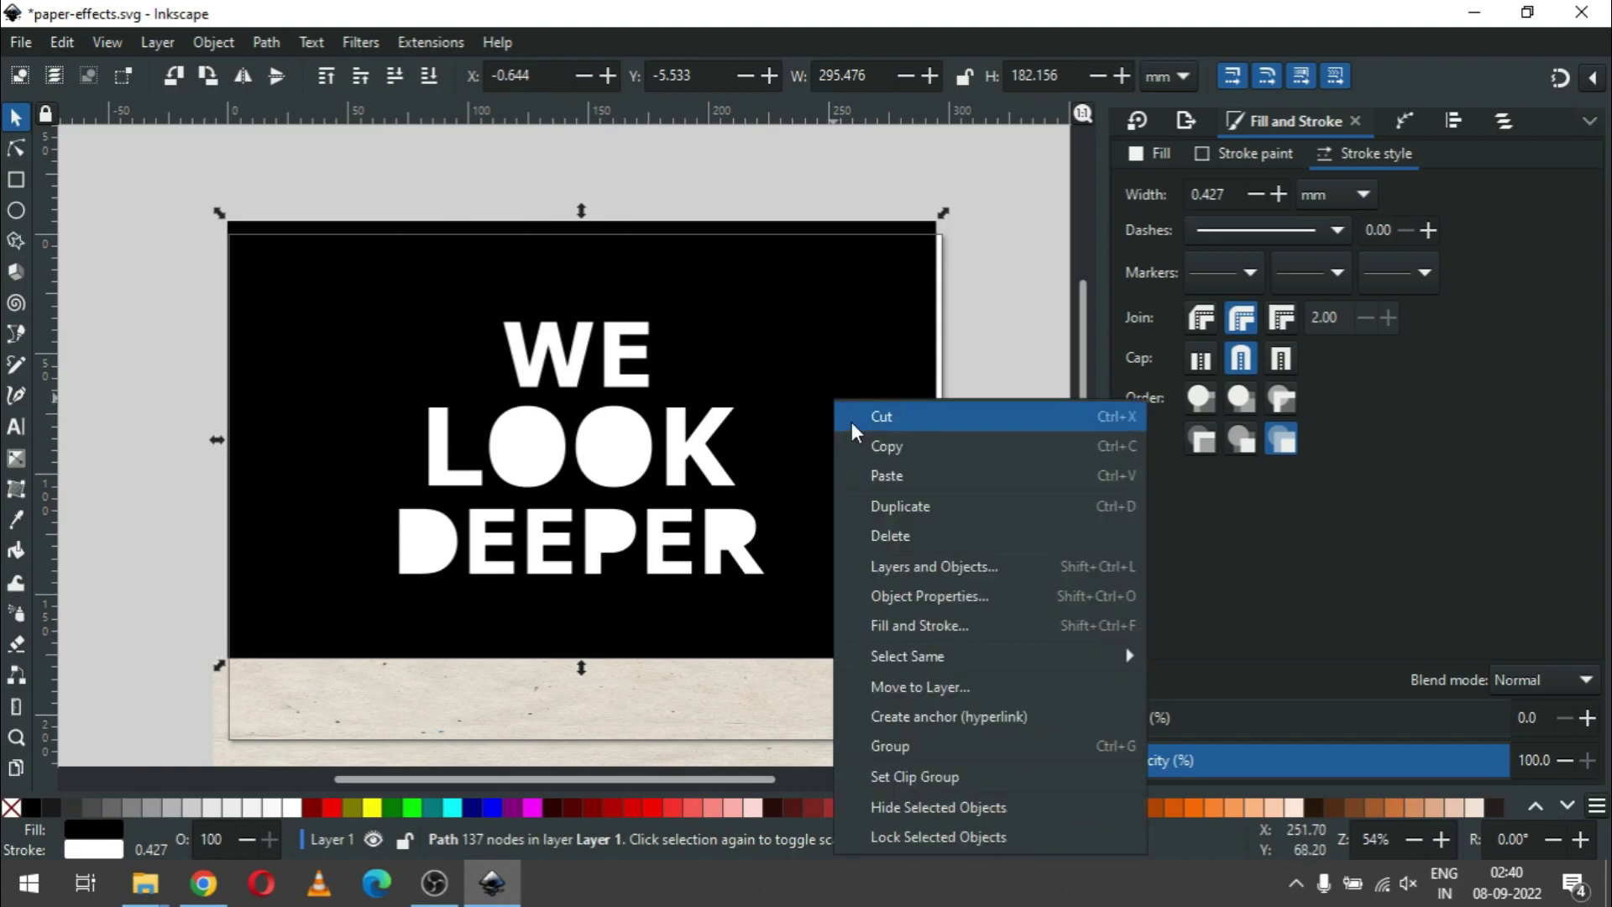
click(913, 502)
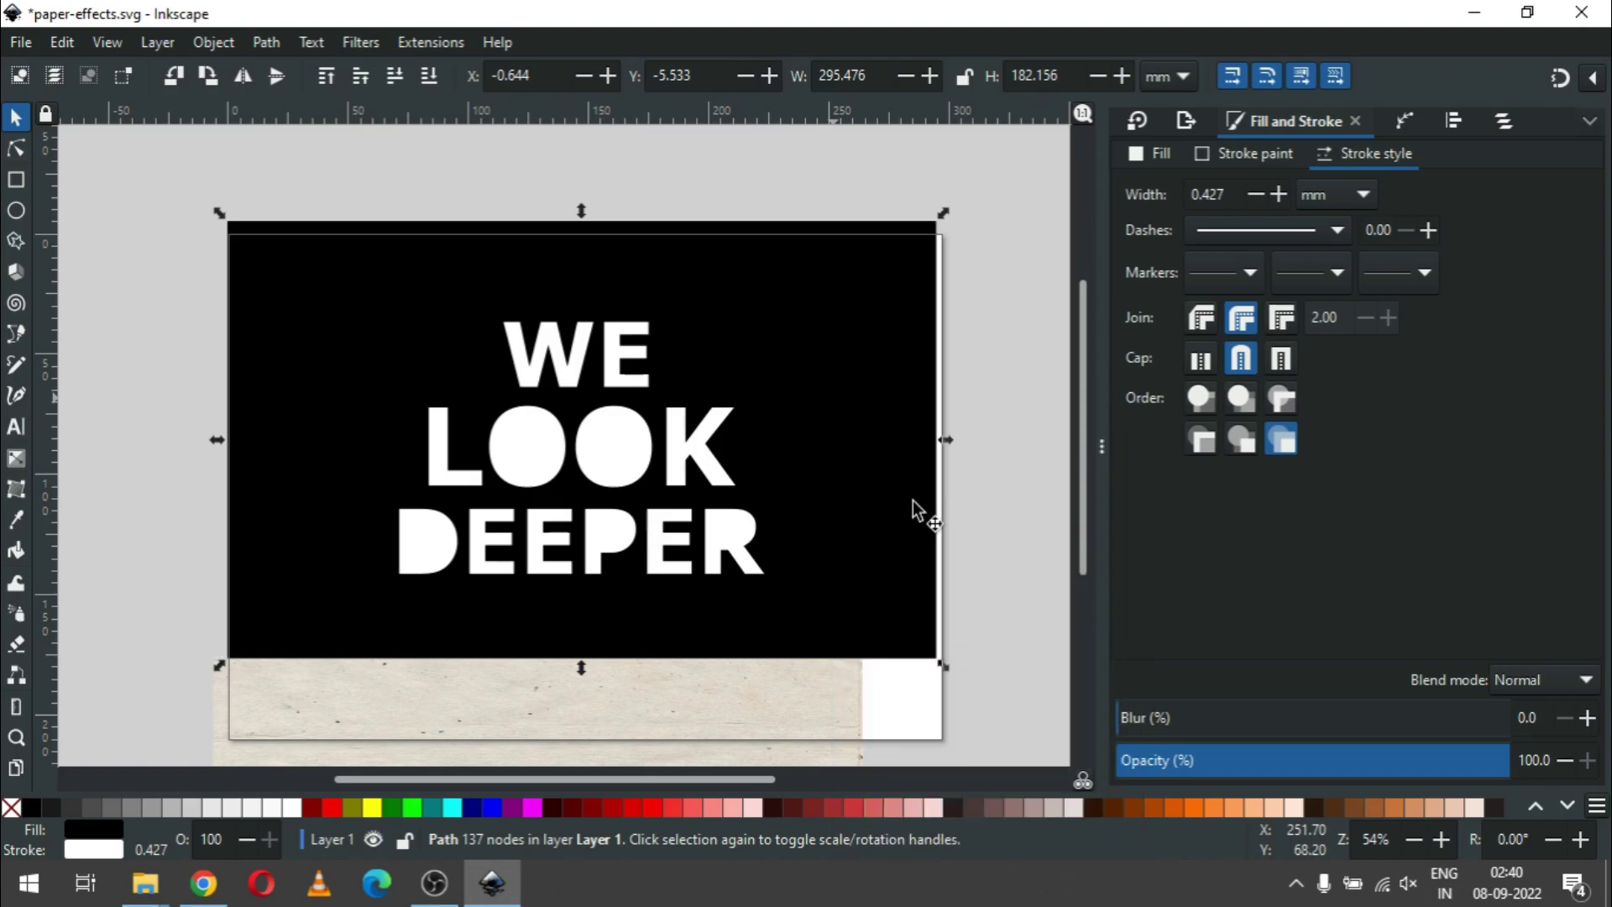
Step: Fill the top backdrop copy green and draw a rectangle covering the word WE
click(398, 808)
click(984, 423)
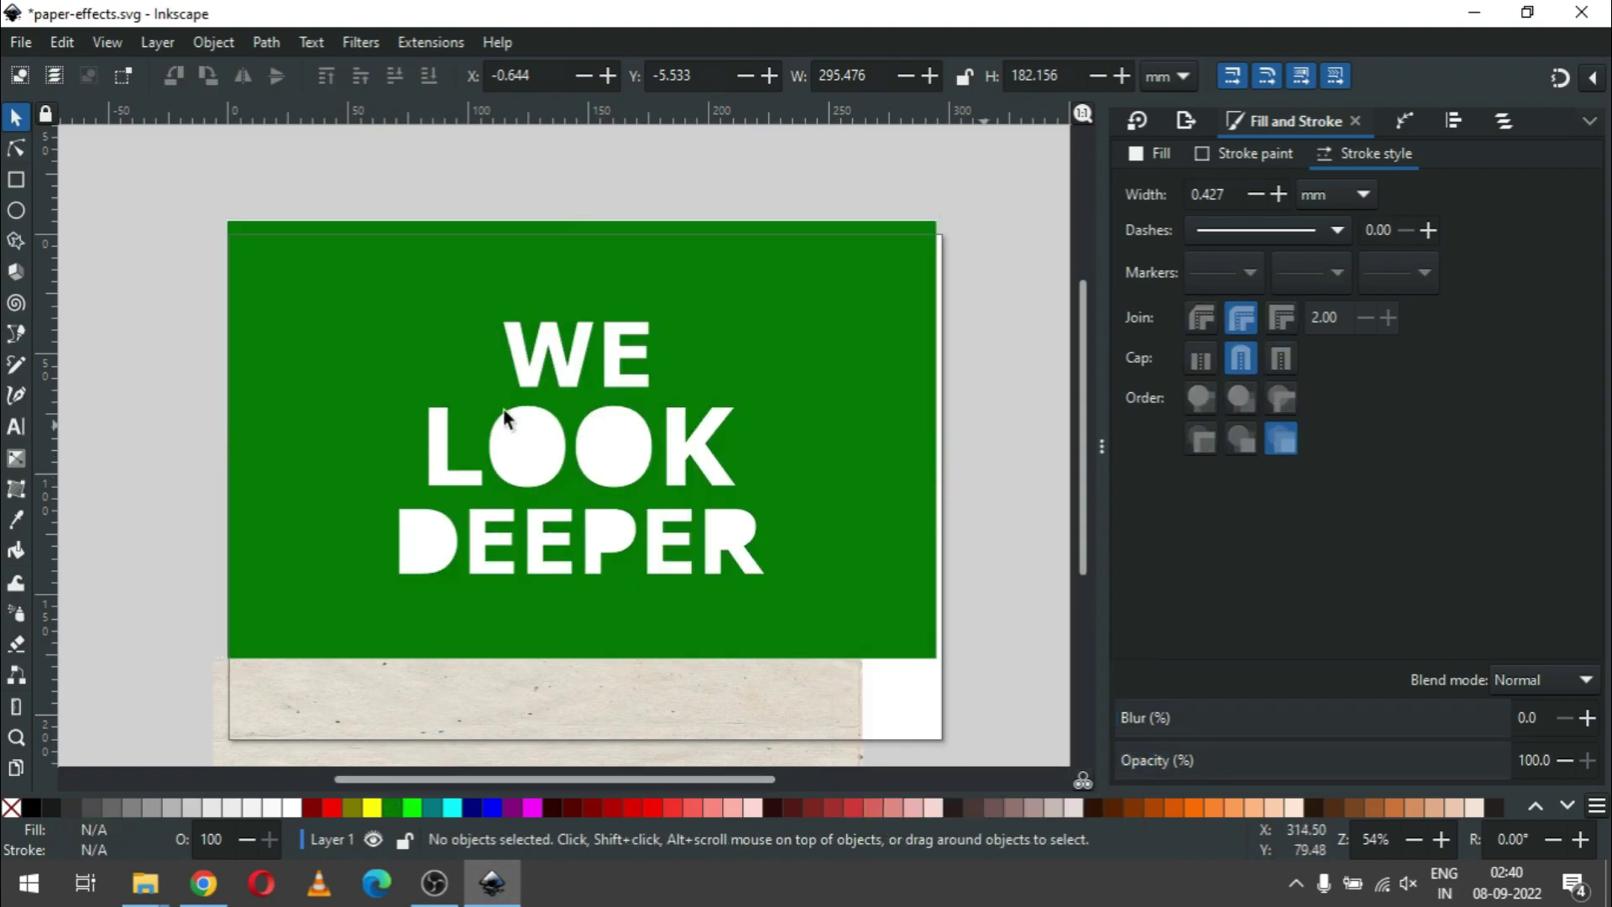
click(17, 181)
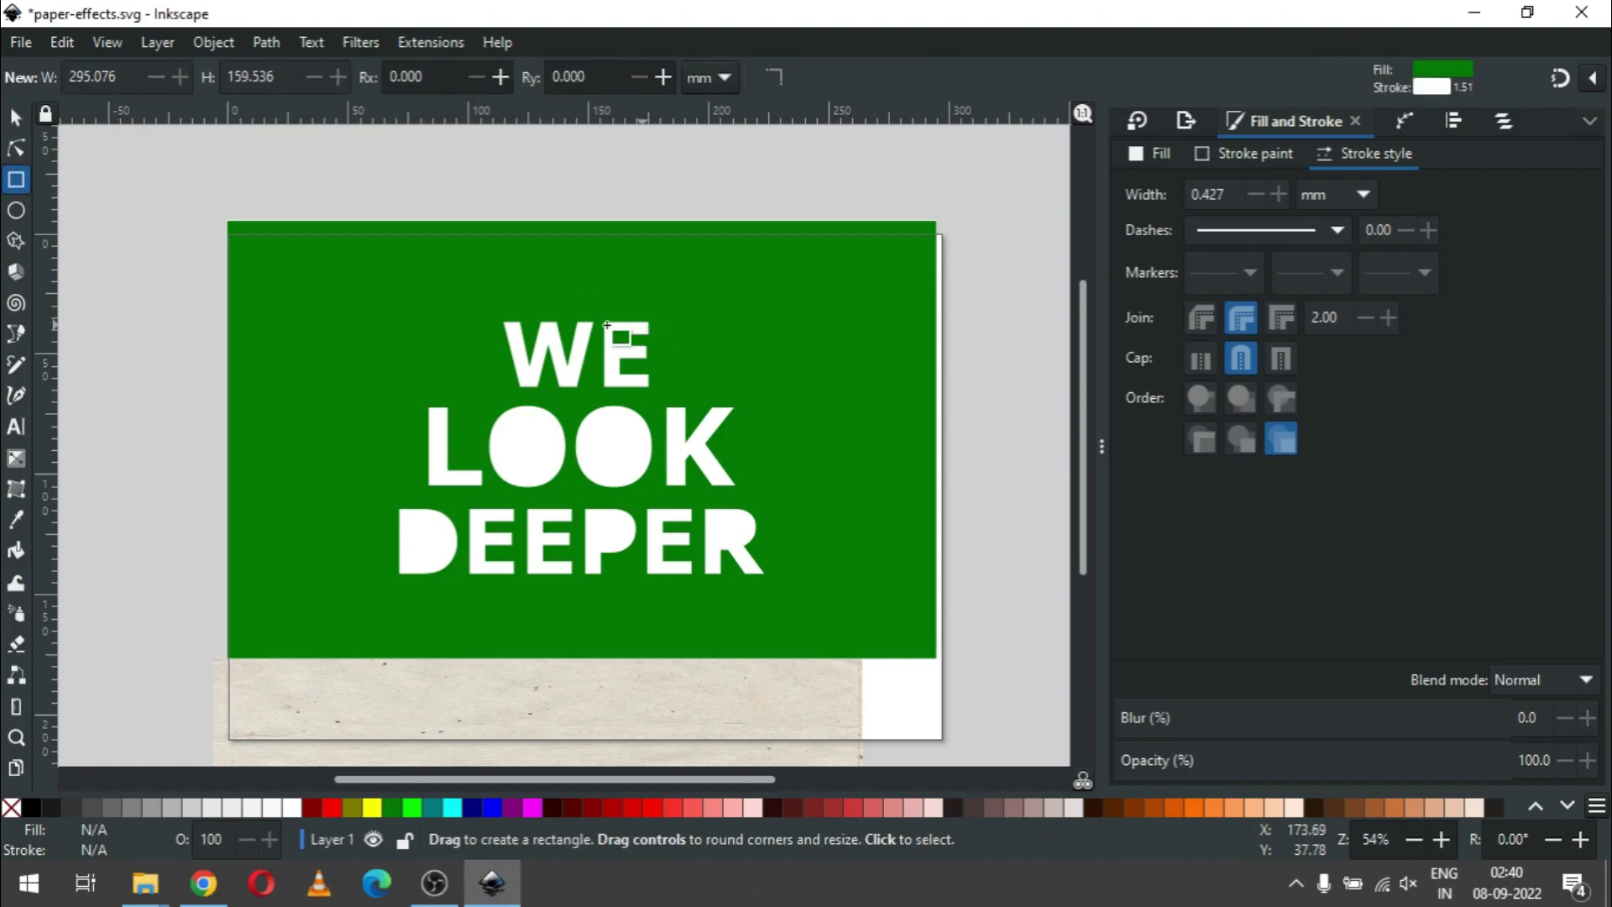
drag(464, 290, 661, 393)
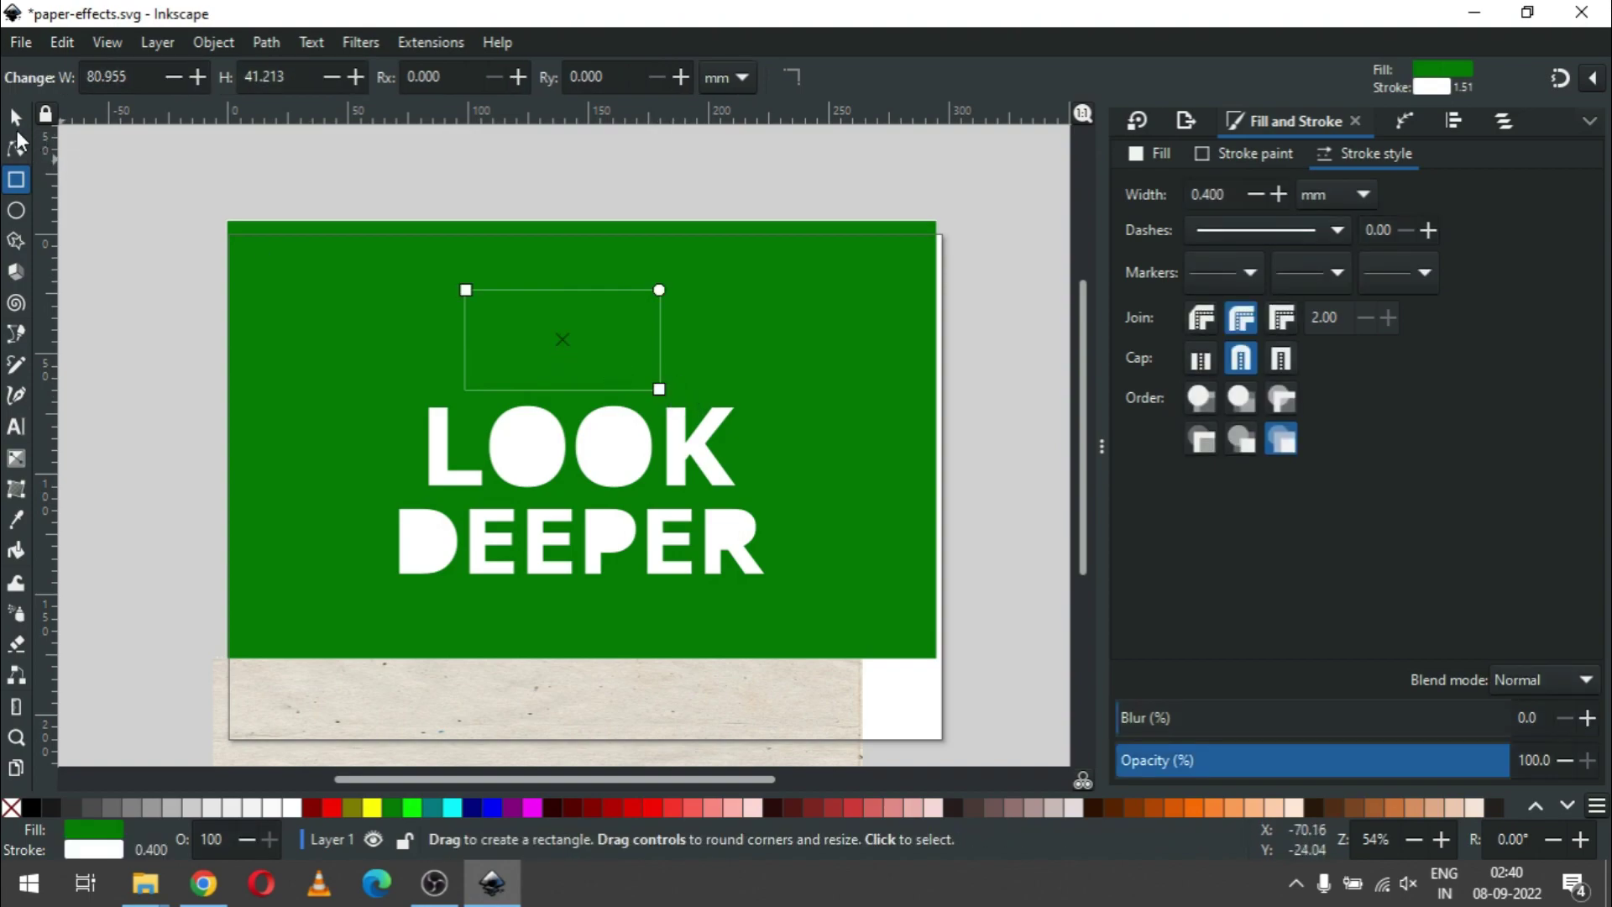
Step: Intersect the rectangle with the green backdrop, leaving an 81.4 × 41.6 mm green WE patch
click(15, 120)
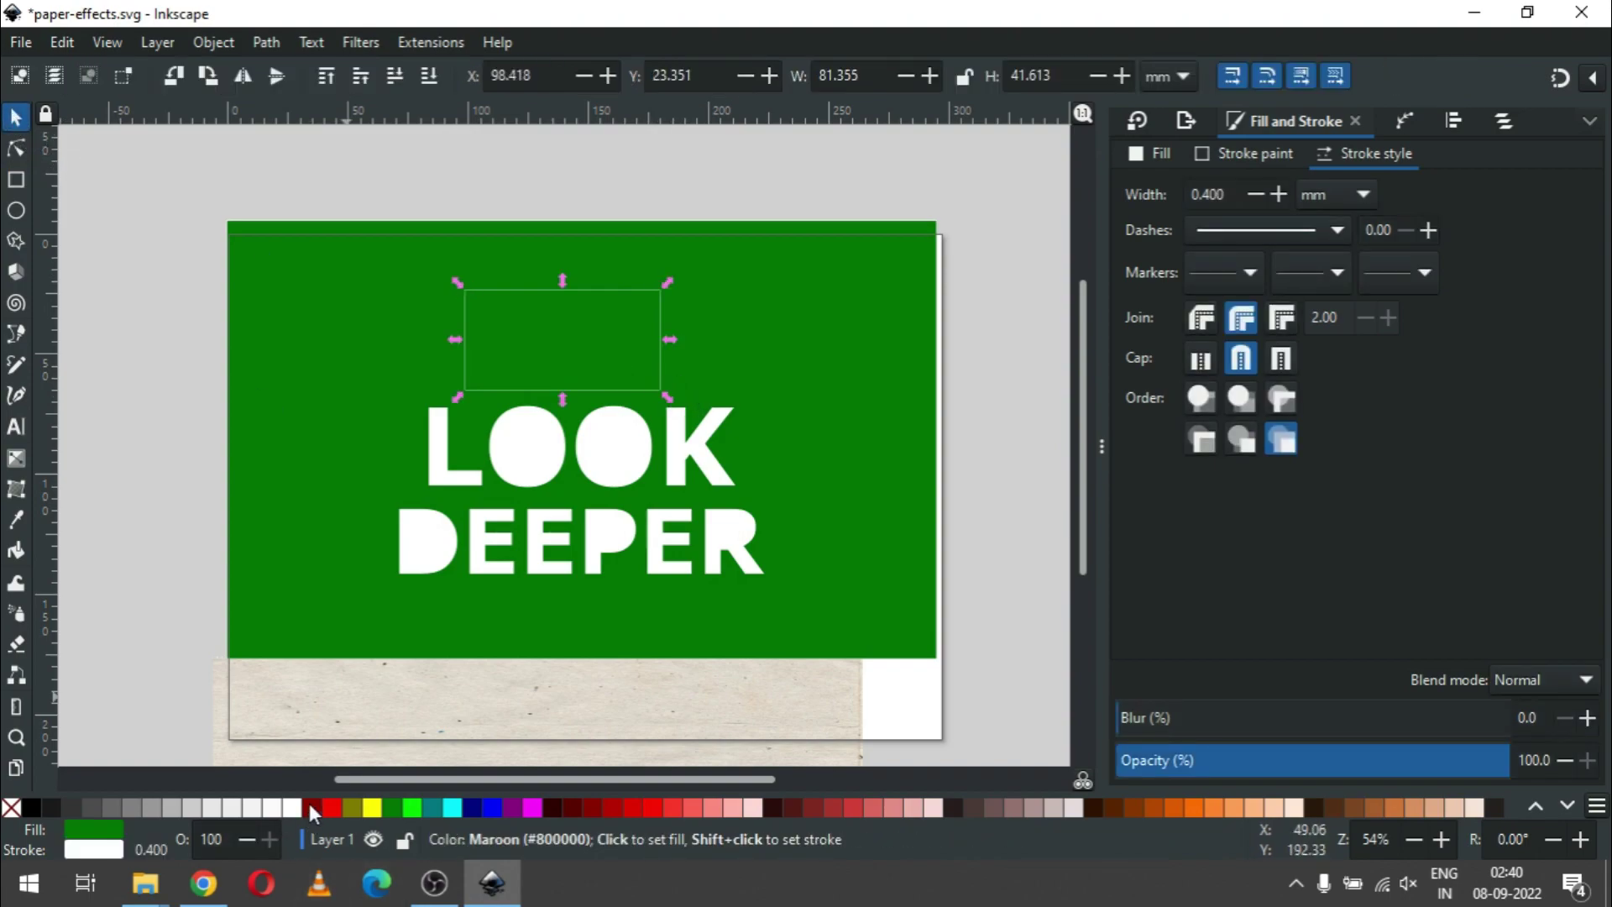
click(311, 807)
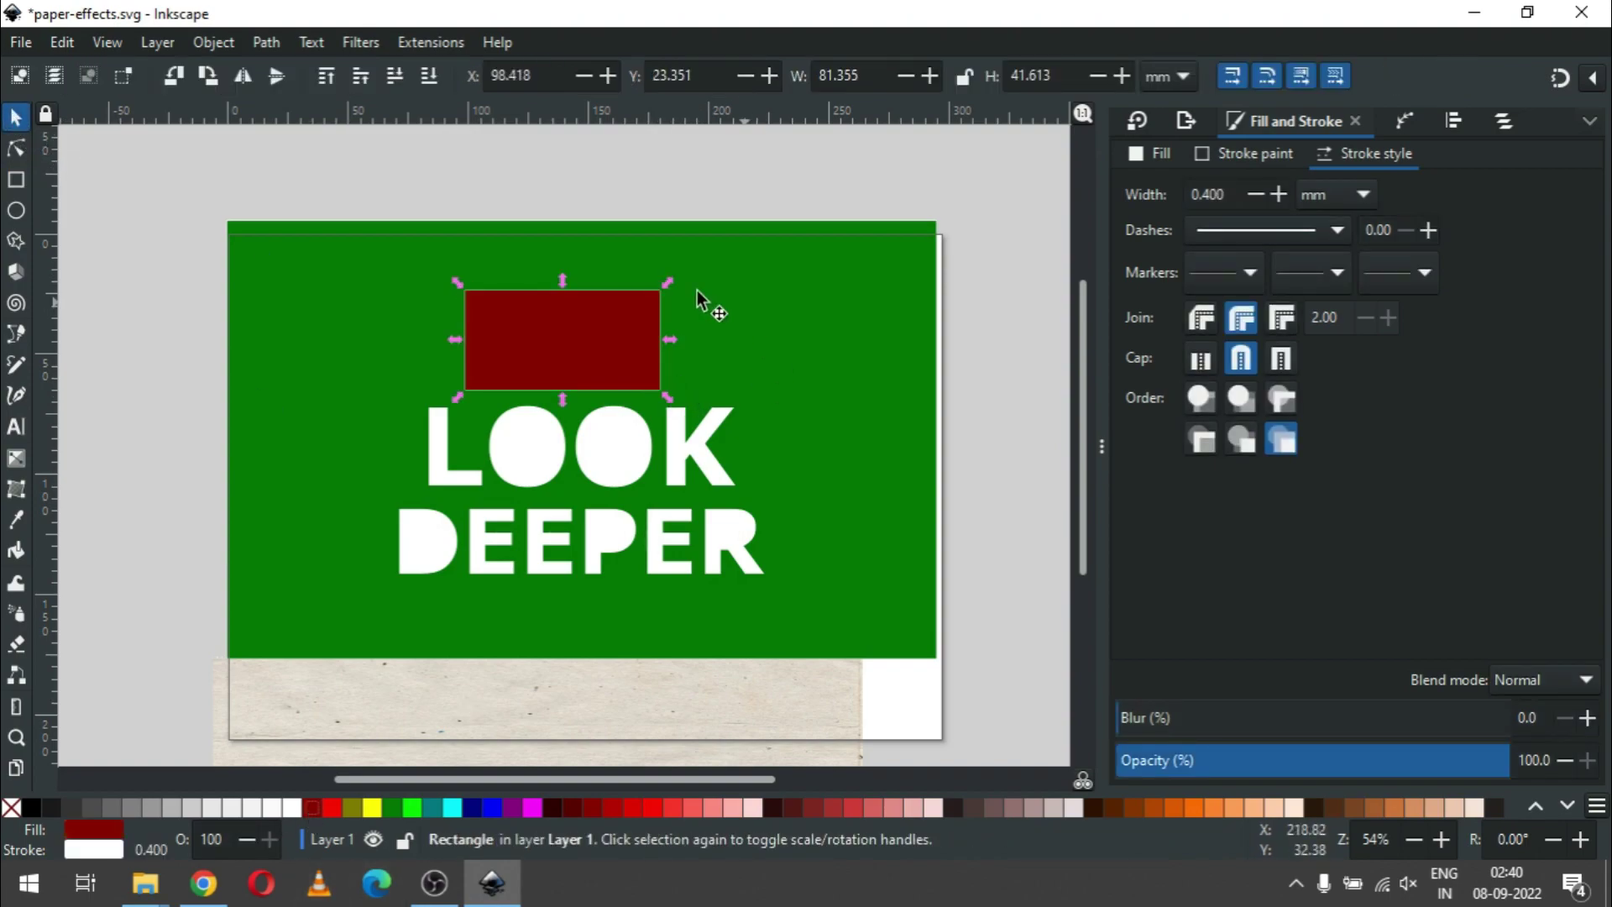
shift+click(784, 347)
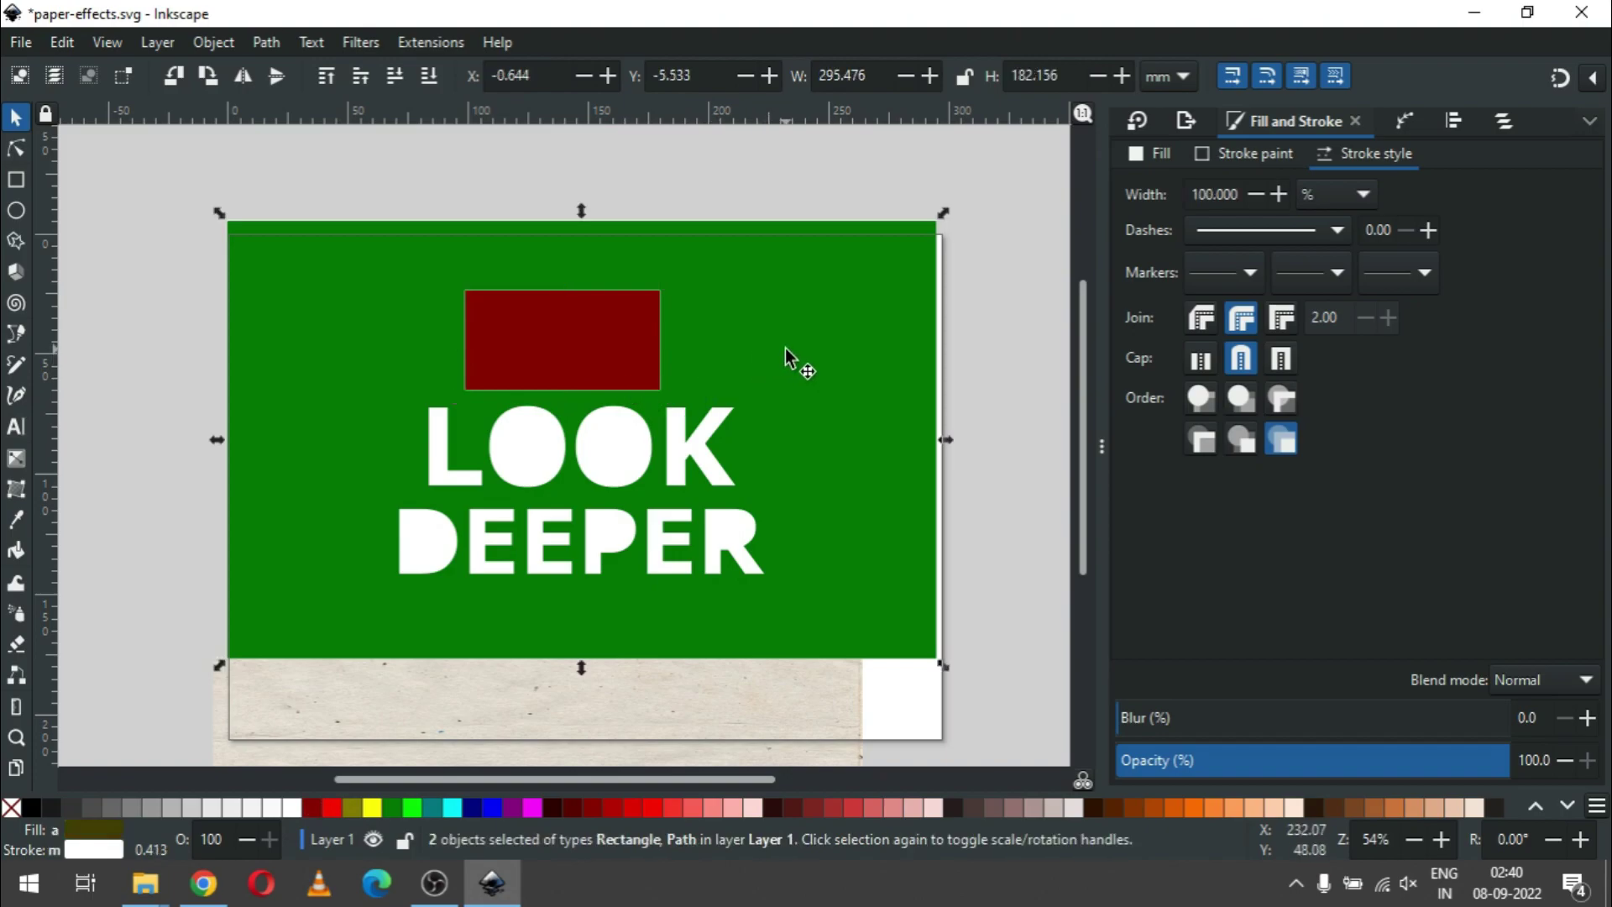
click(267, 43)
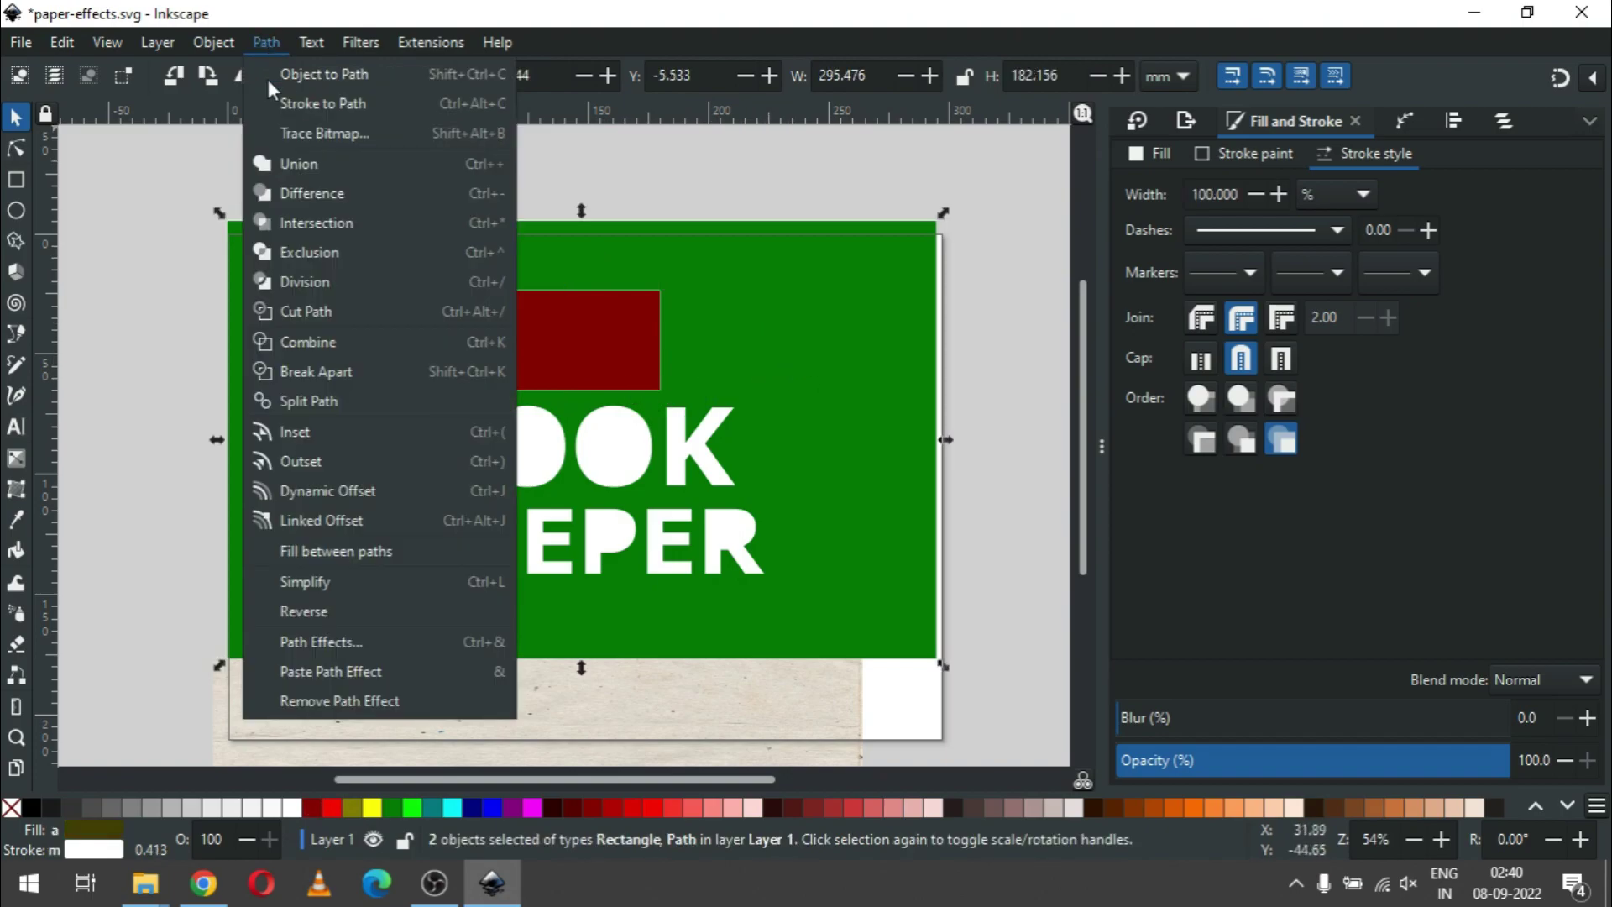
click(315, 223)
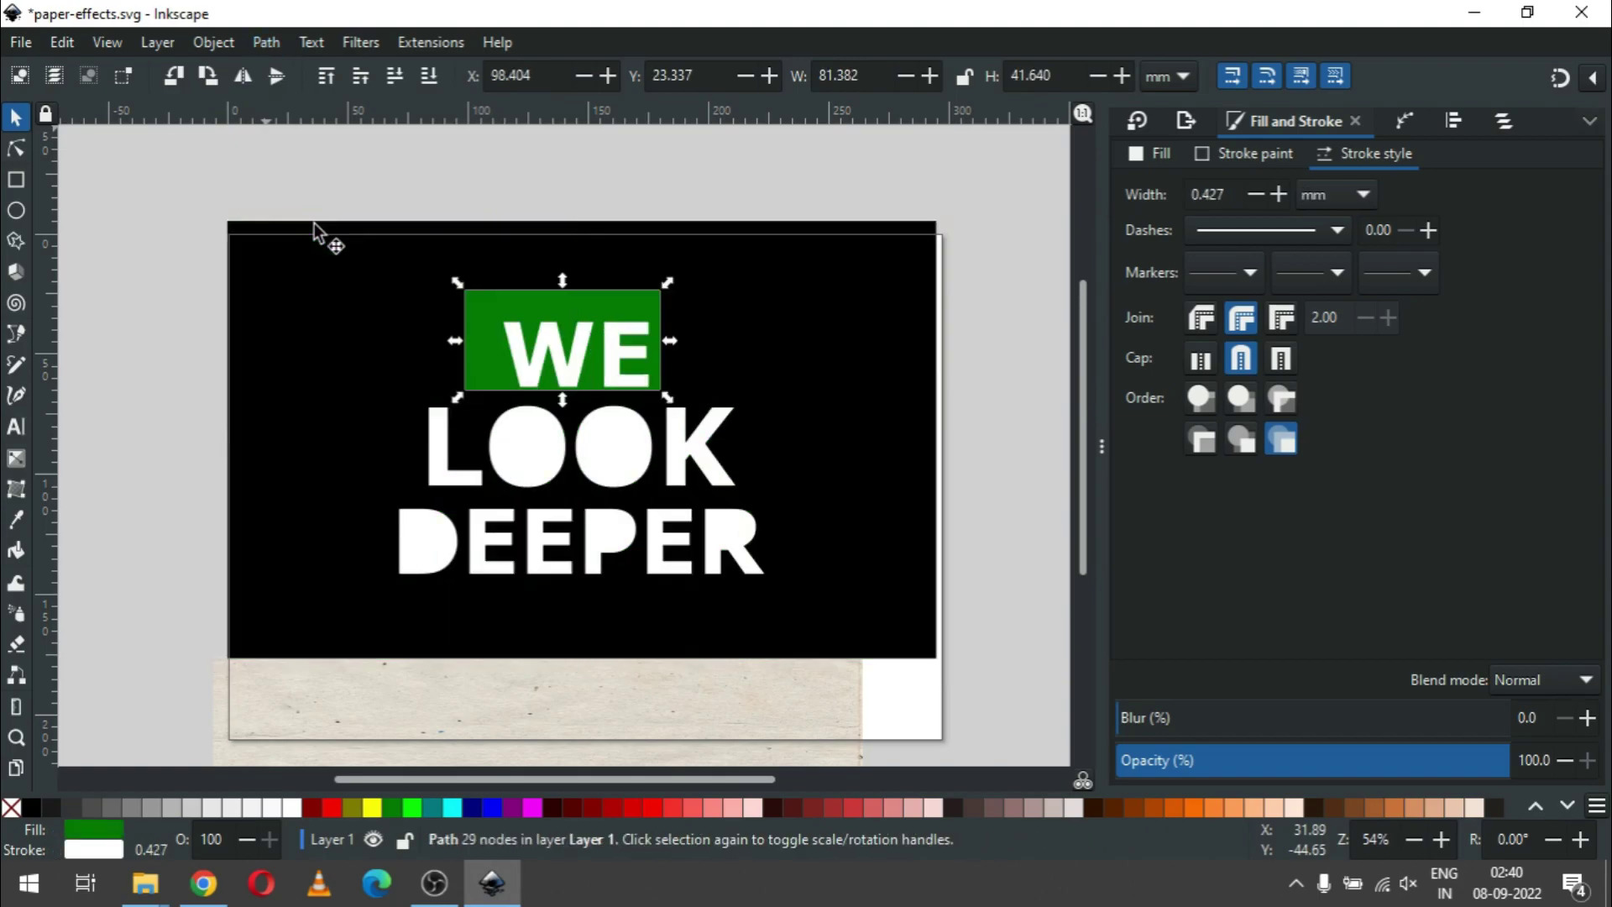
key(Escape)
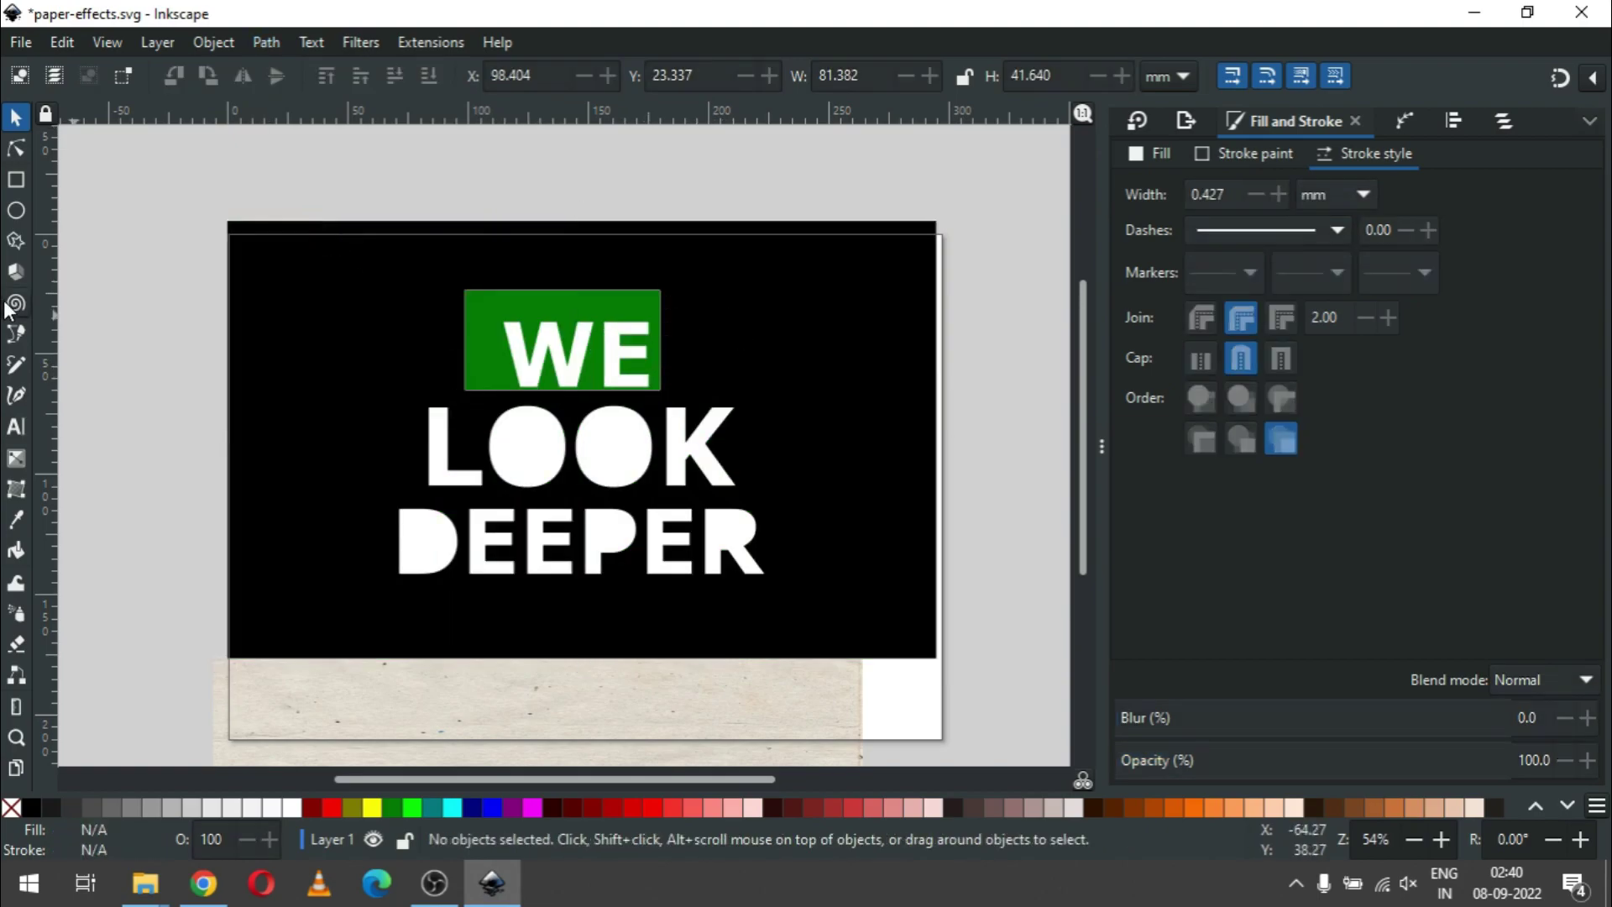
Step: Zoom in on the lettering and draw a rectangle covering LOOK DEEPER
key(z)
drag(358, 320, 874, 577)
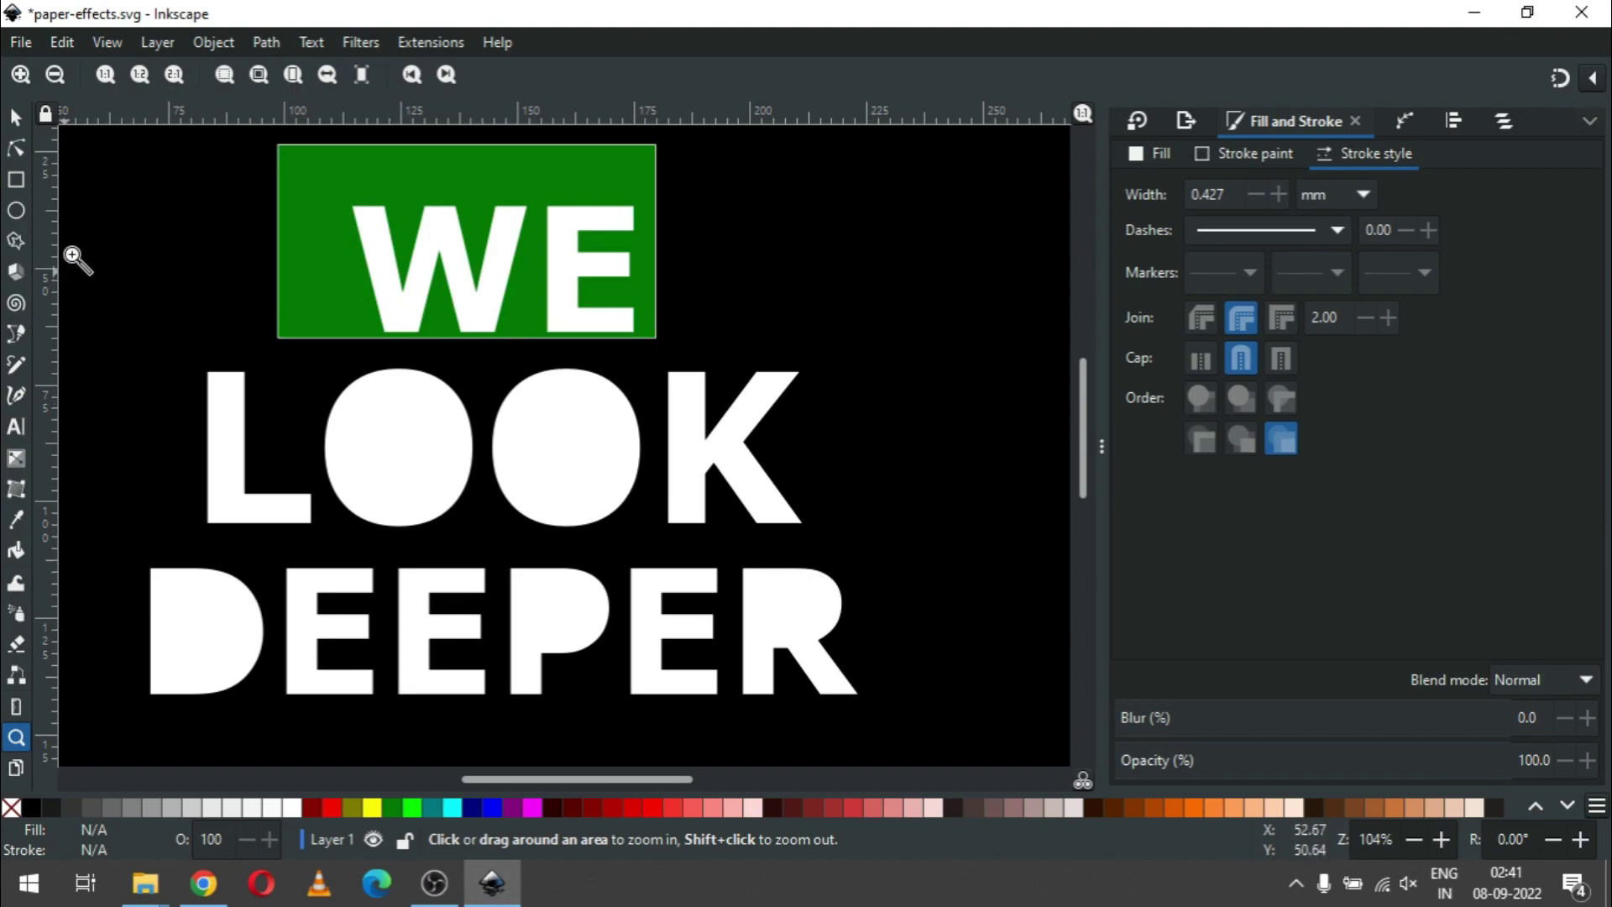
click(16, 178)
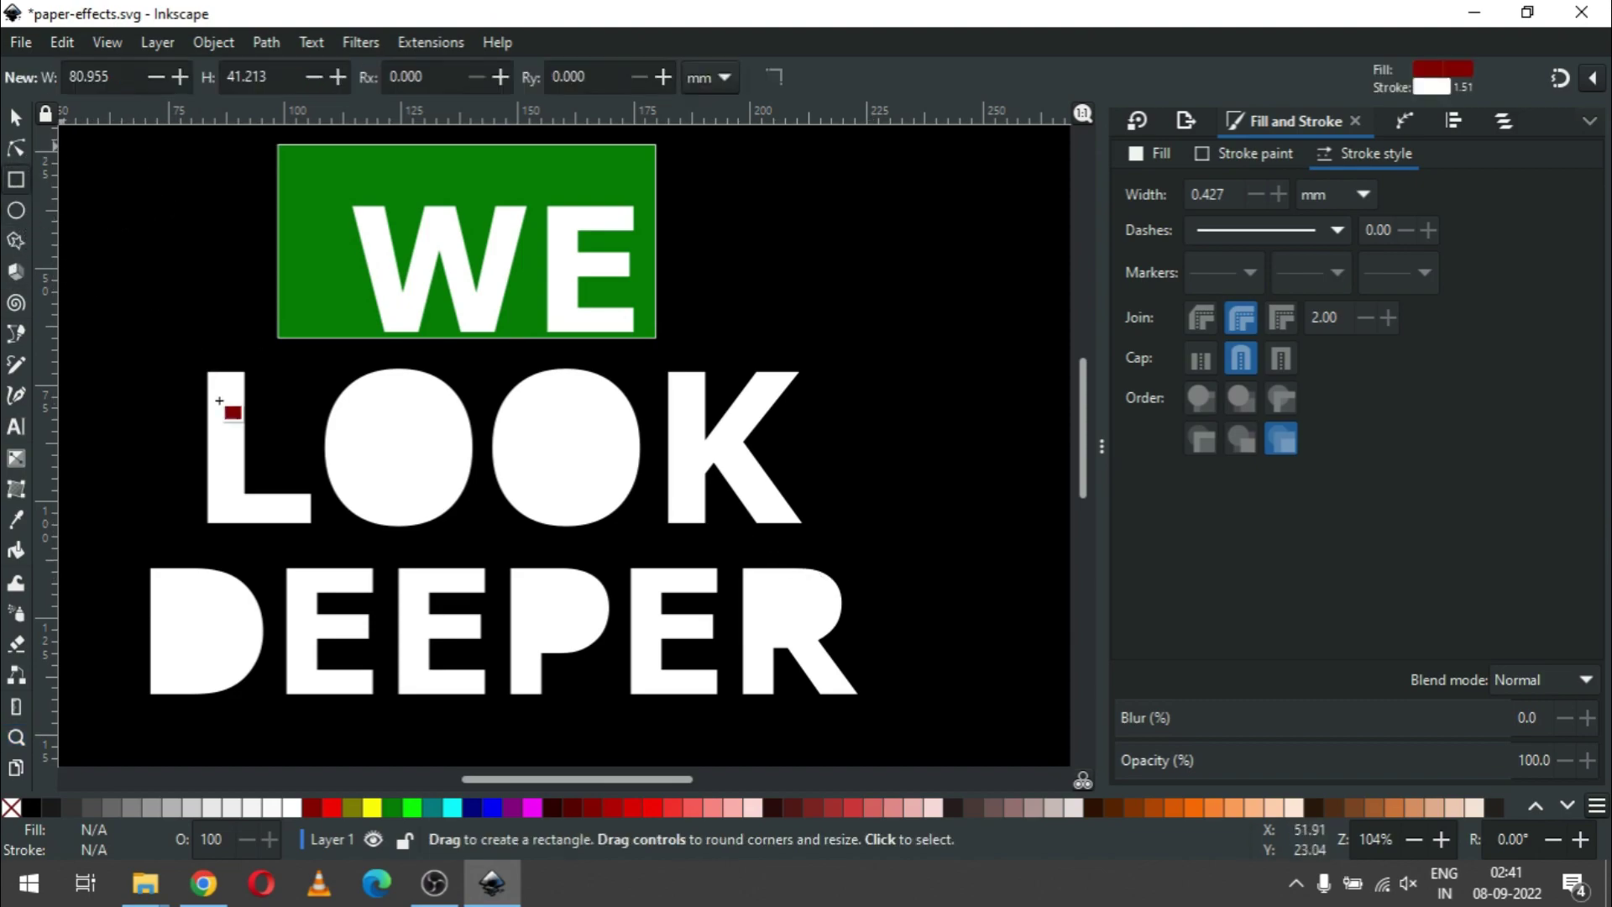
drag(196, 411, 875, 719)
Step: Intersect that rectangle with the black backdrop, then zoom in on the two lettering boxes
click(16, 120)
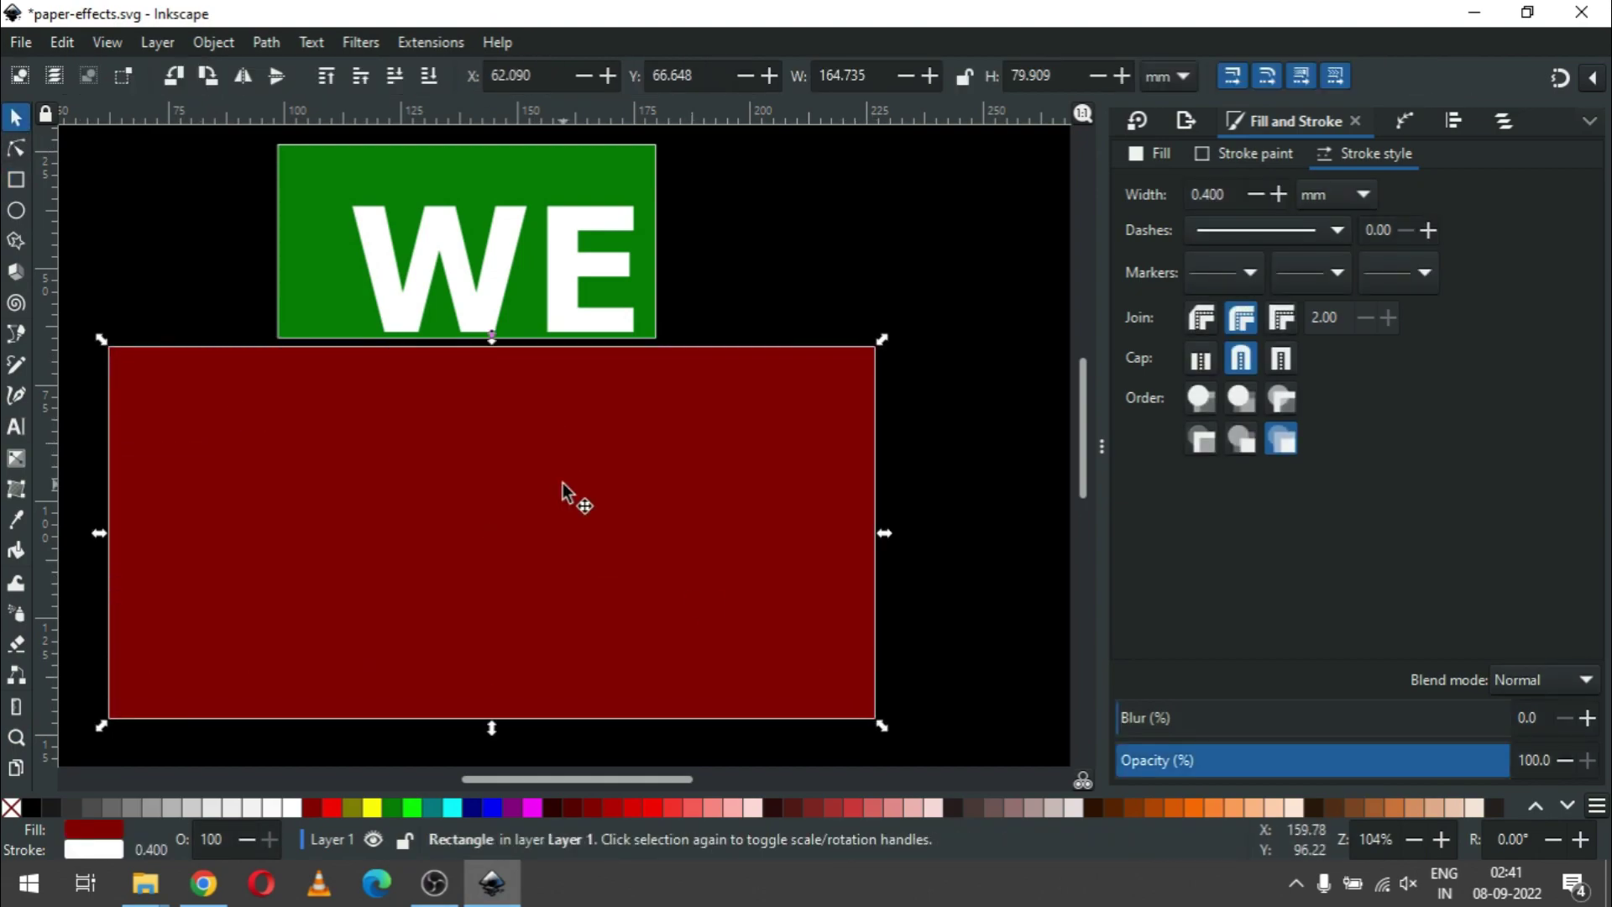
shift+click(844, 265)
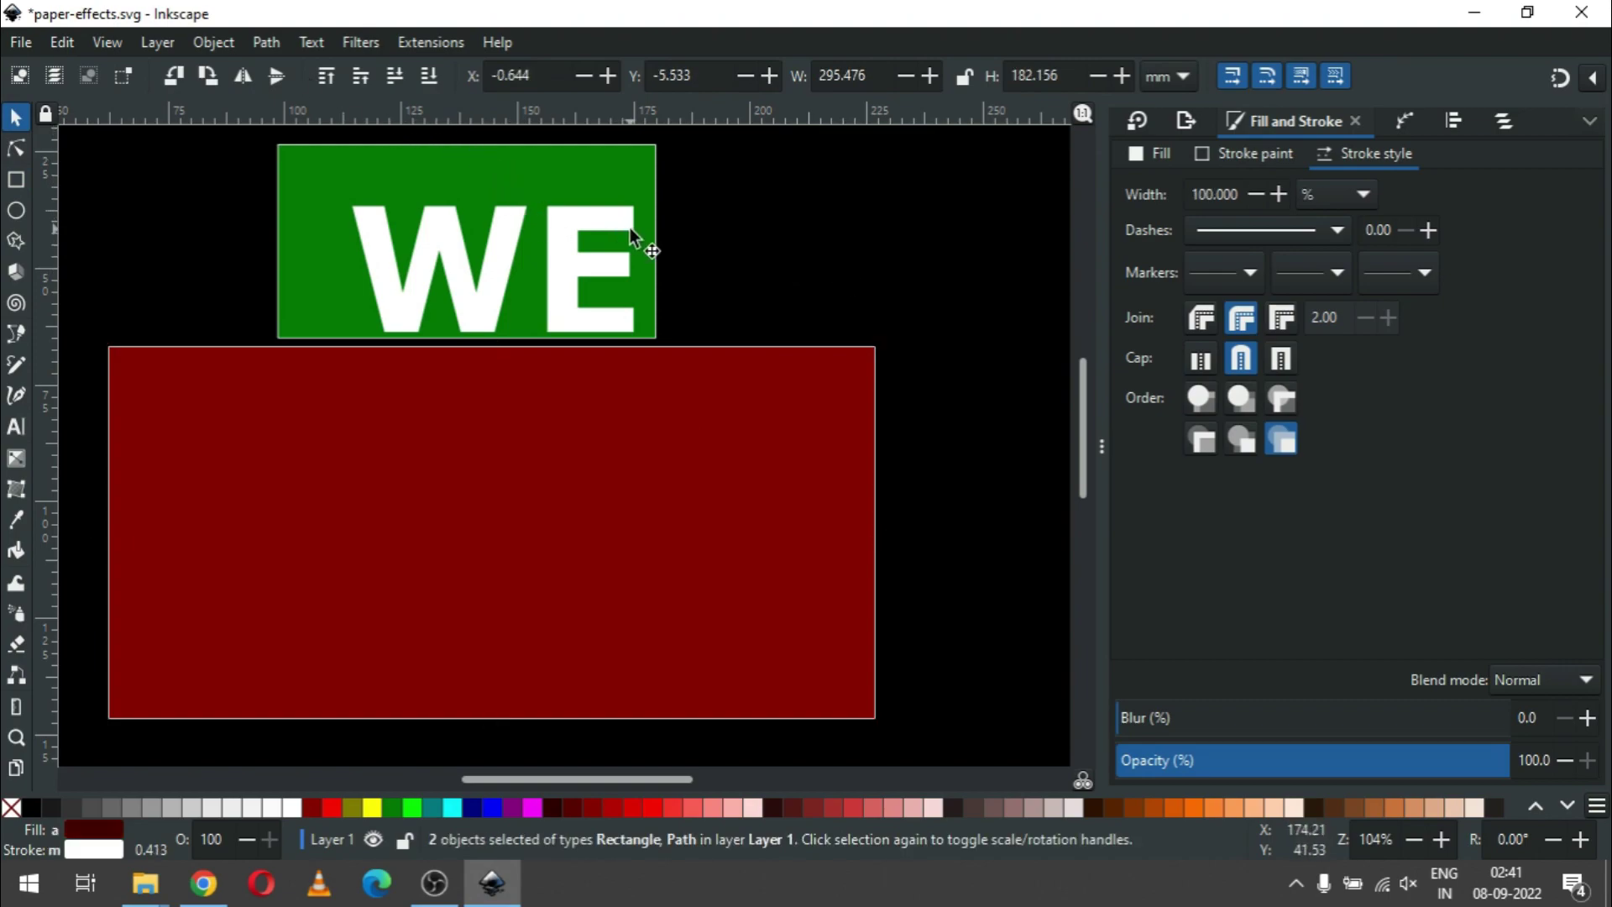
key(minus)
key(minus)
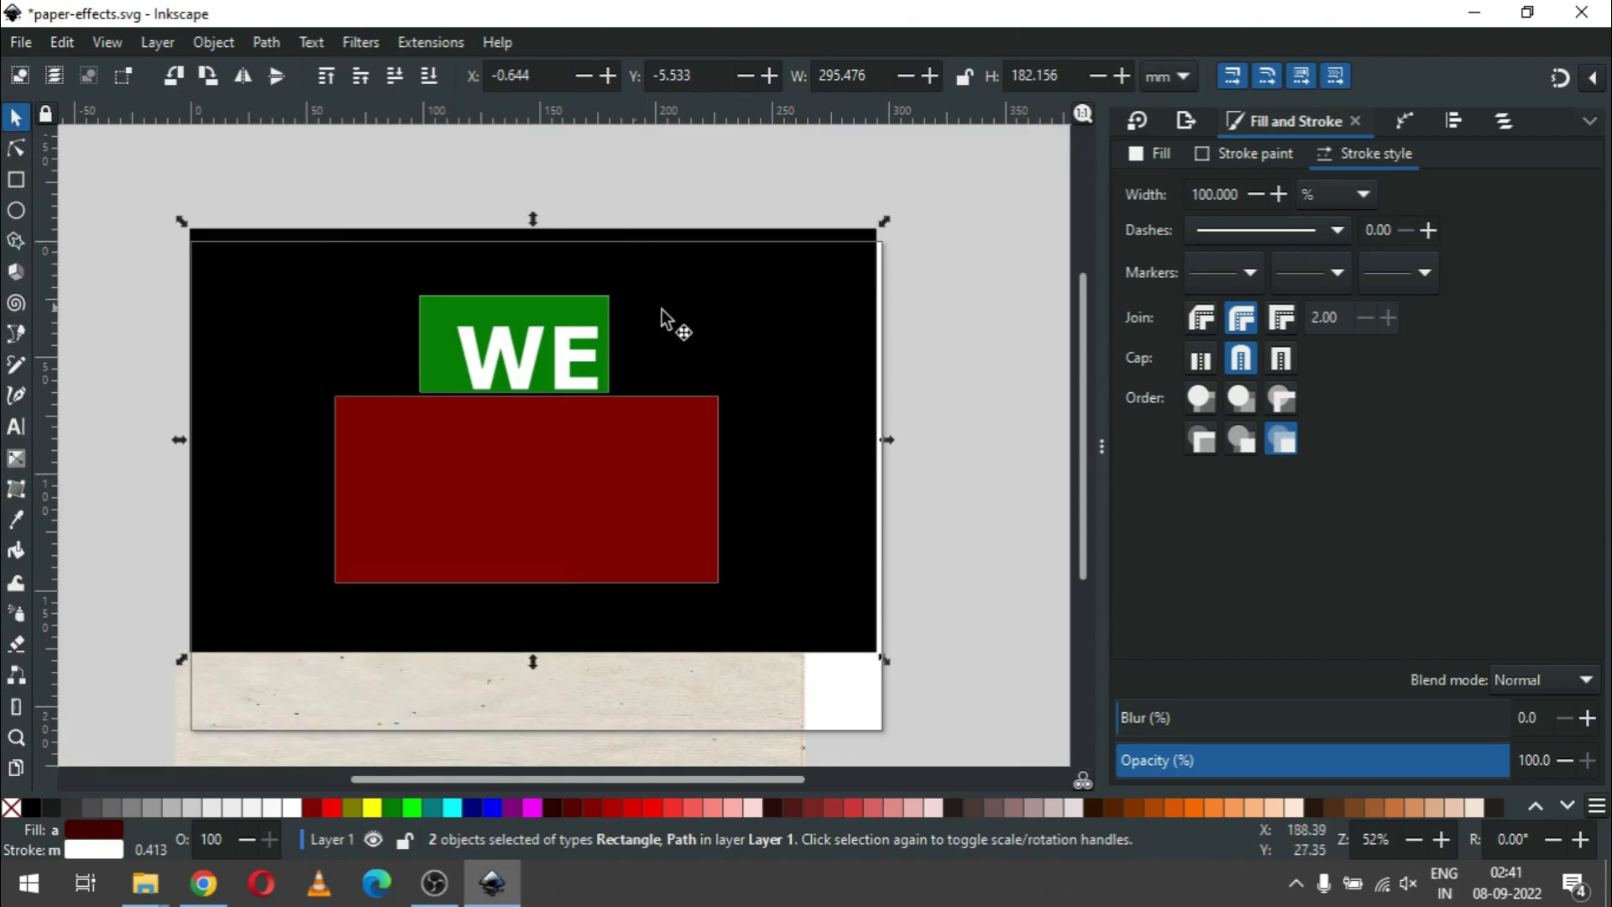
click(265, 42)
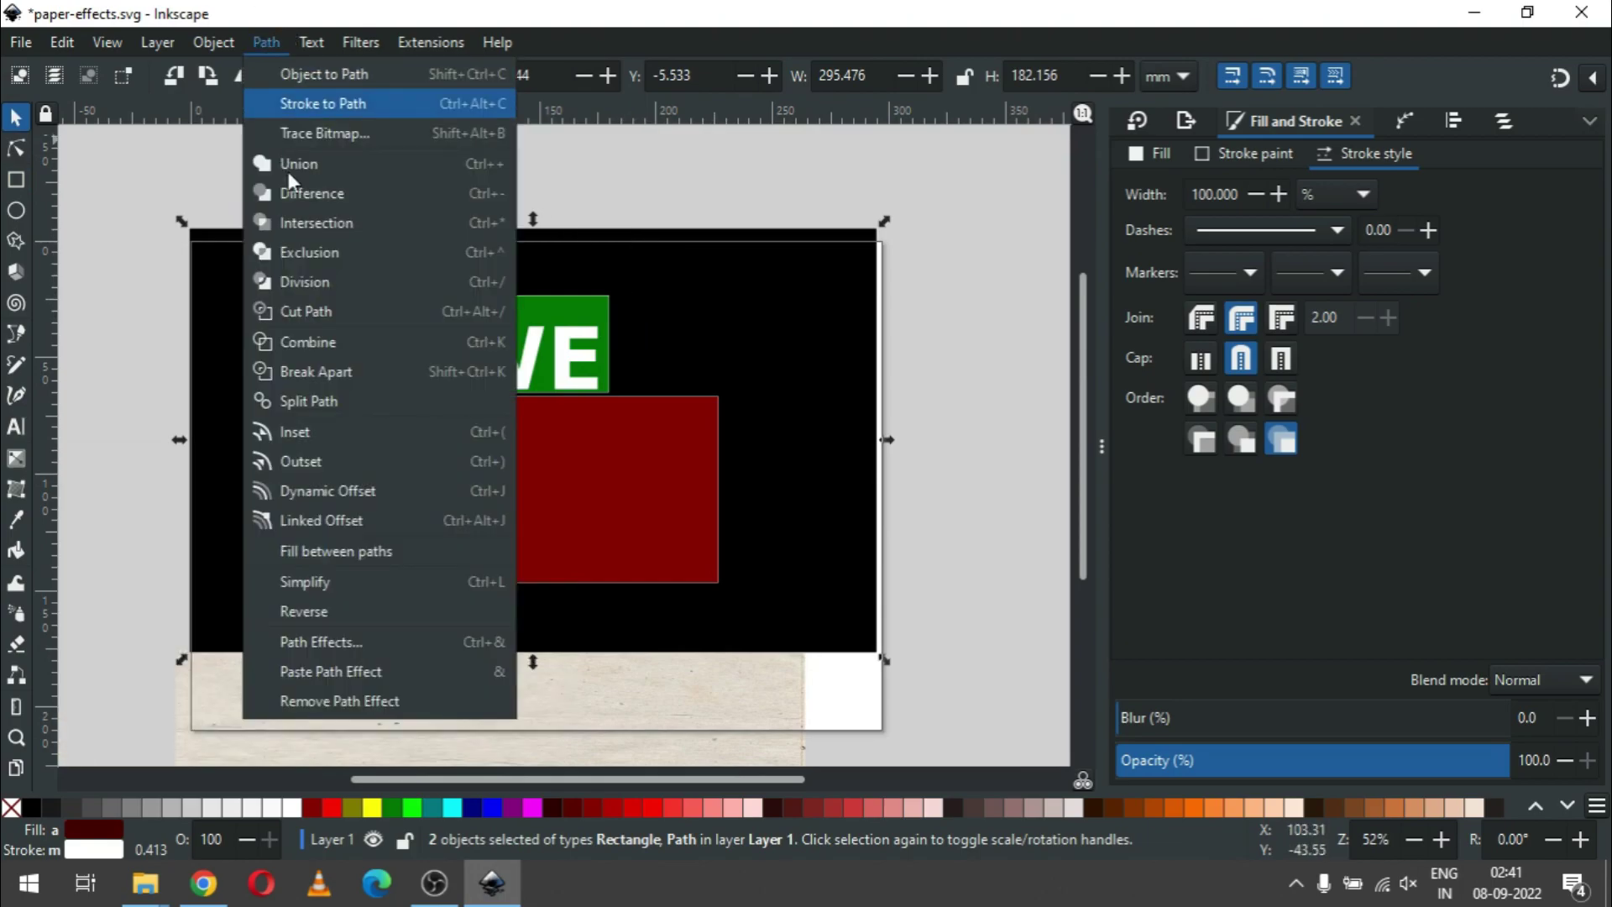
click(302, 223)
key(z)
drag(310, 288, 773, 612)
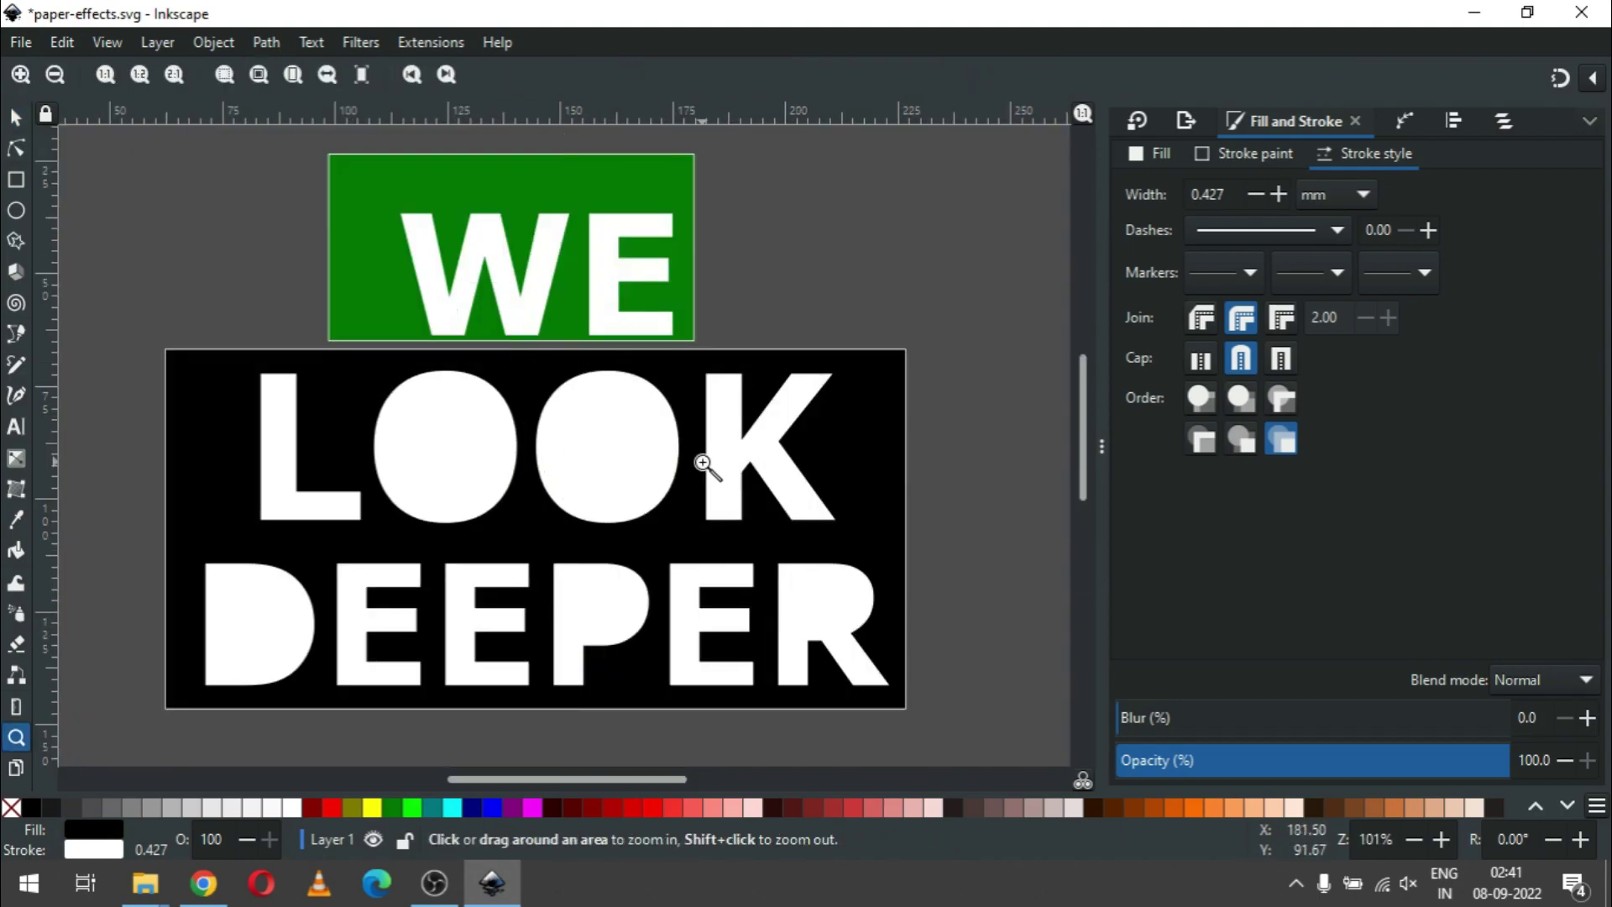
Step: Remove the outline stroke from both lettering boxes
click(16, 119)
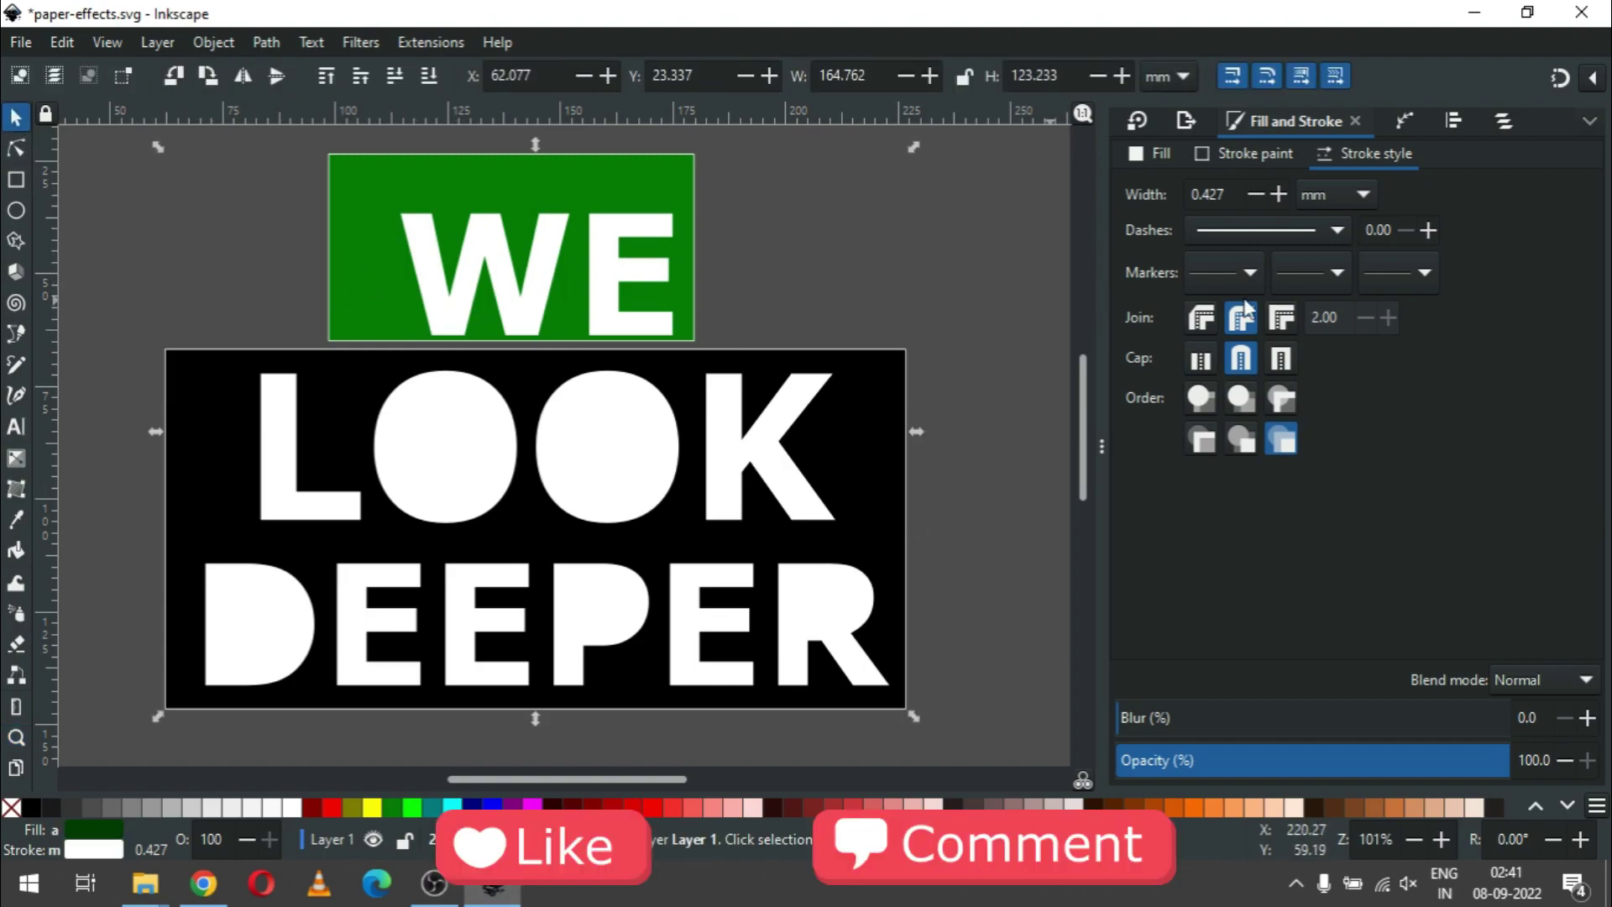
click(1282, 157)
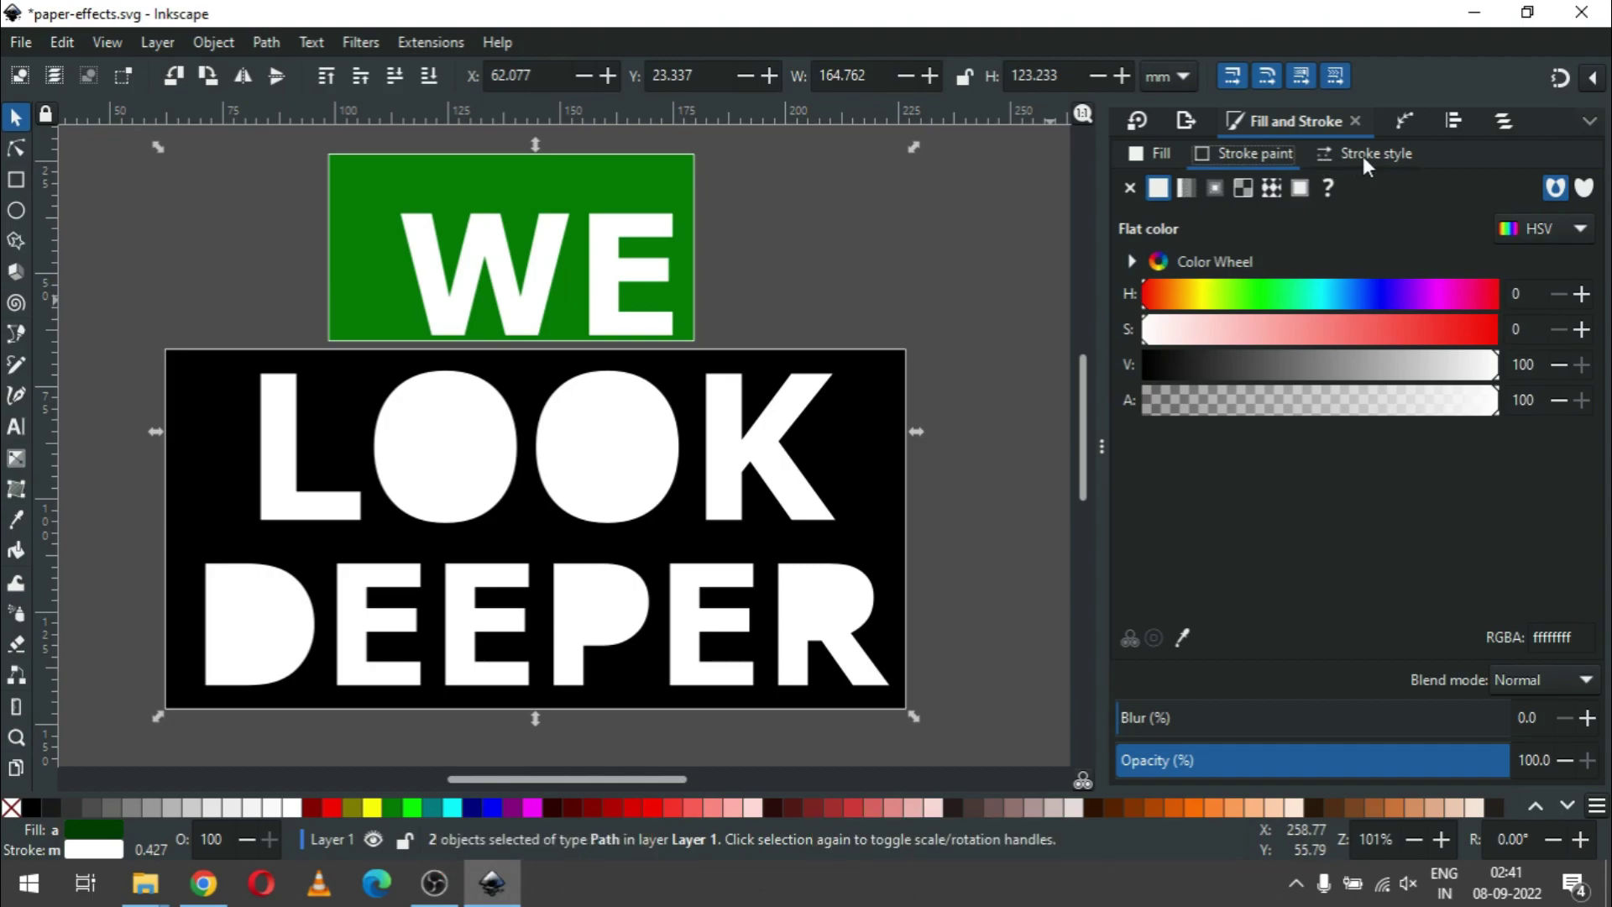
click(1129, 188)
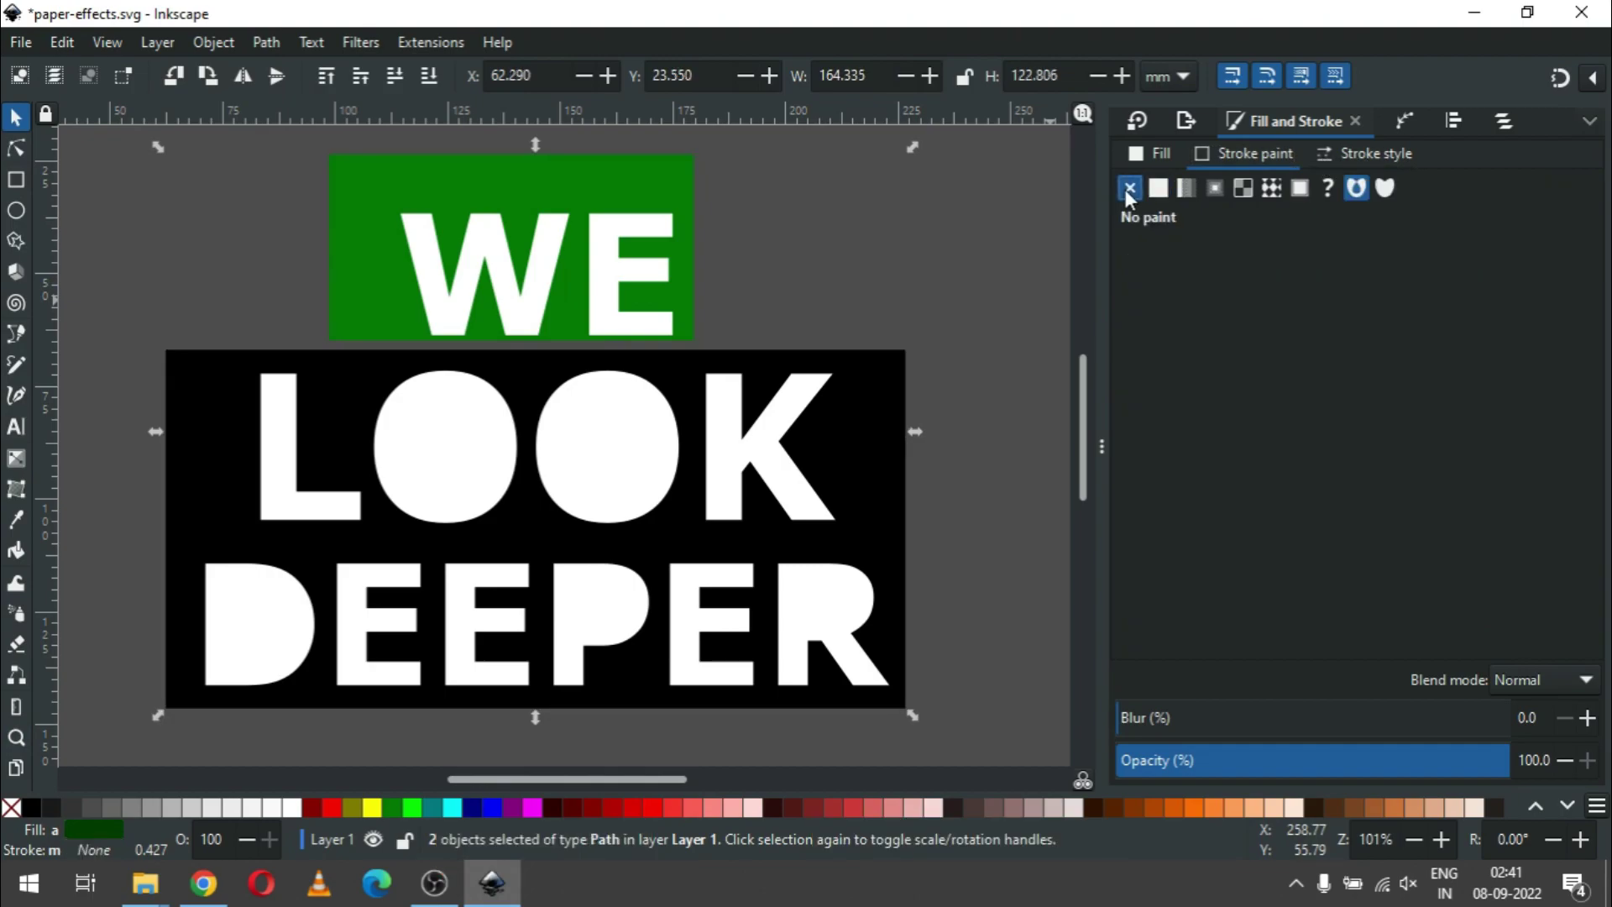
Step: Lower the green WE box's bottom edge by about 1 mm by moving its two bottom nodes
click(844, 264)
key(z)
drag(293, 249, 776, 390)
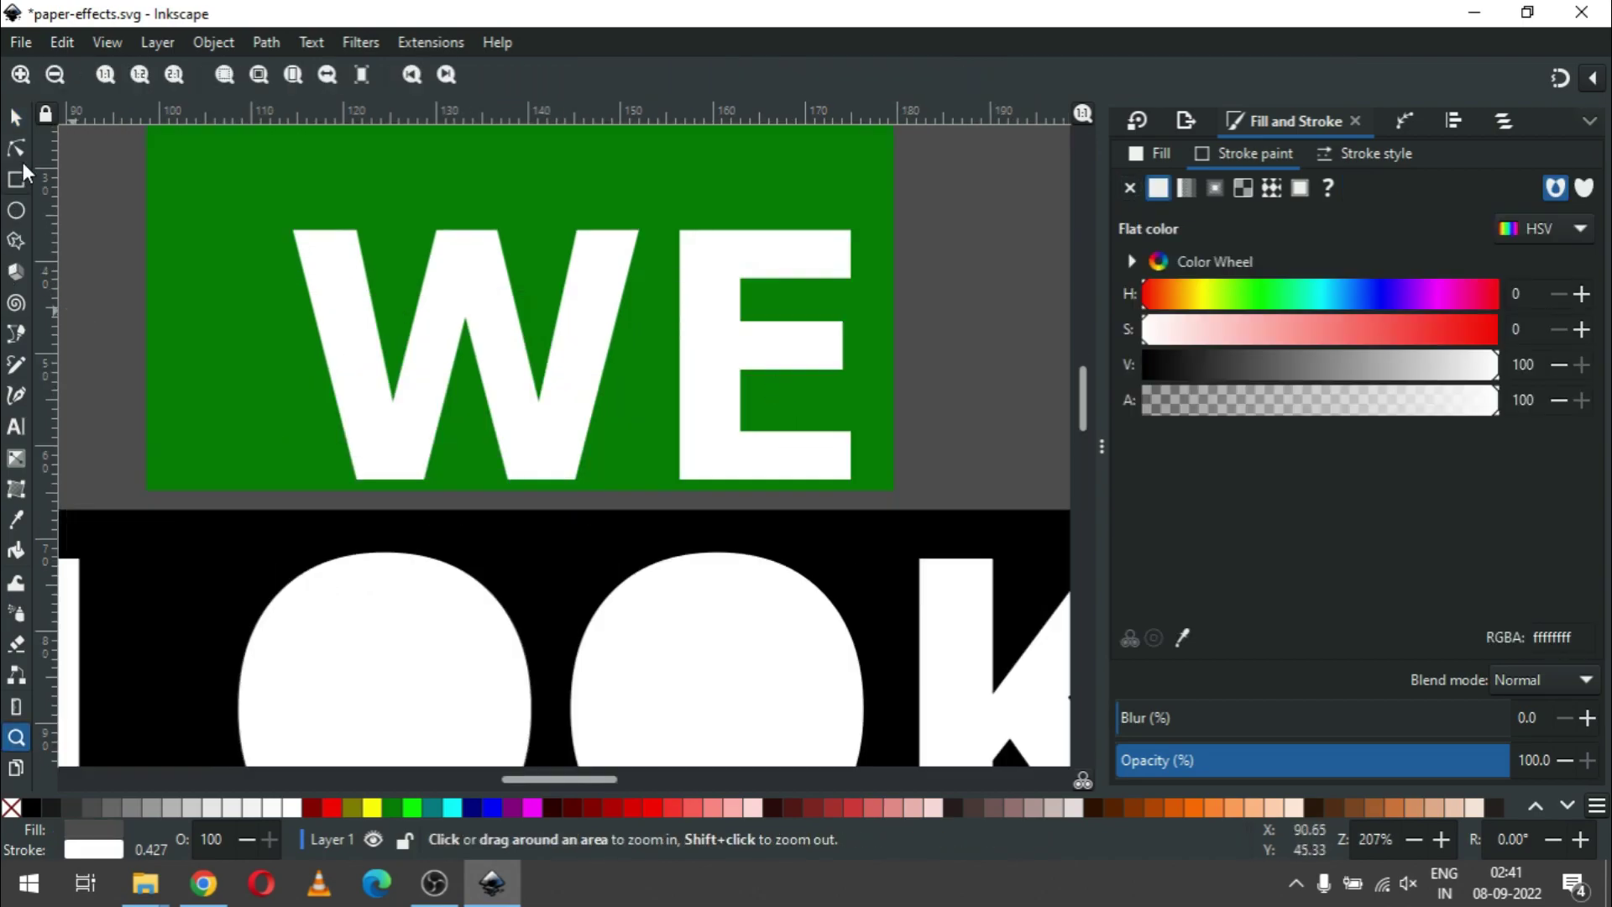
key(n)
click(169, 479)
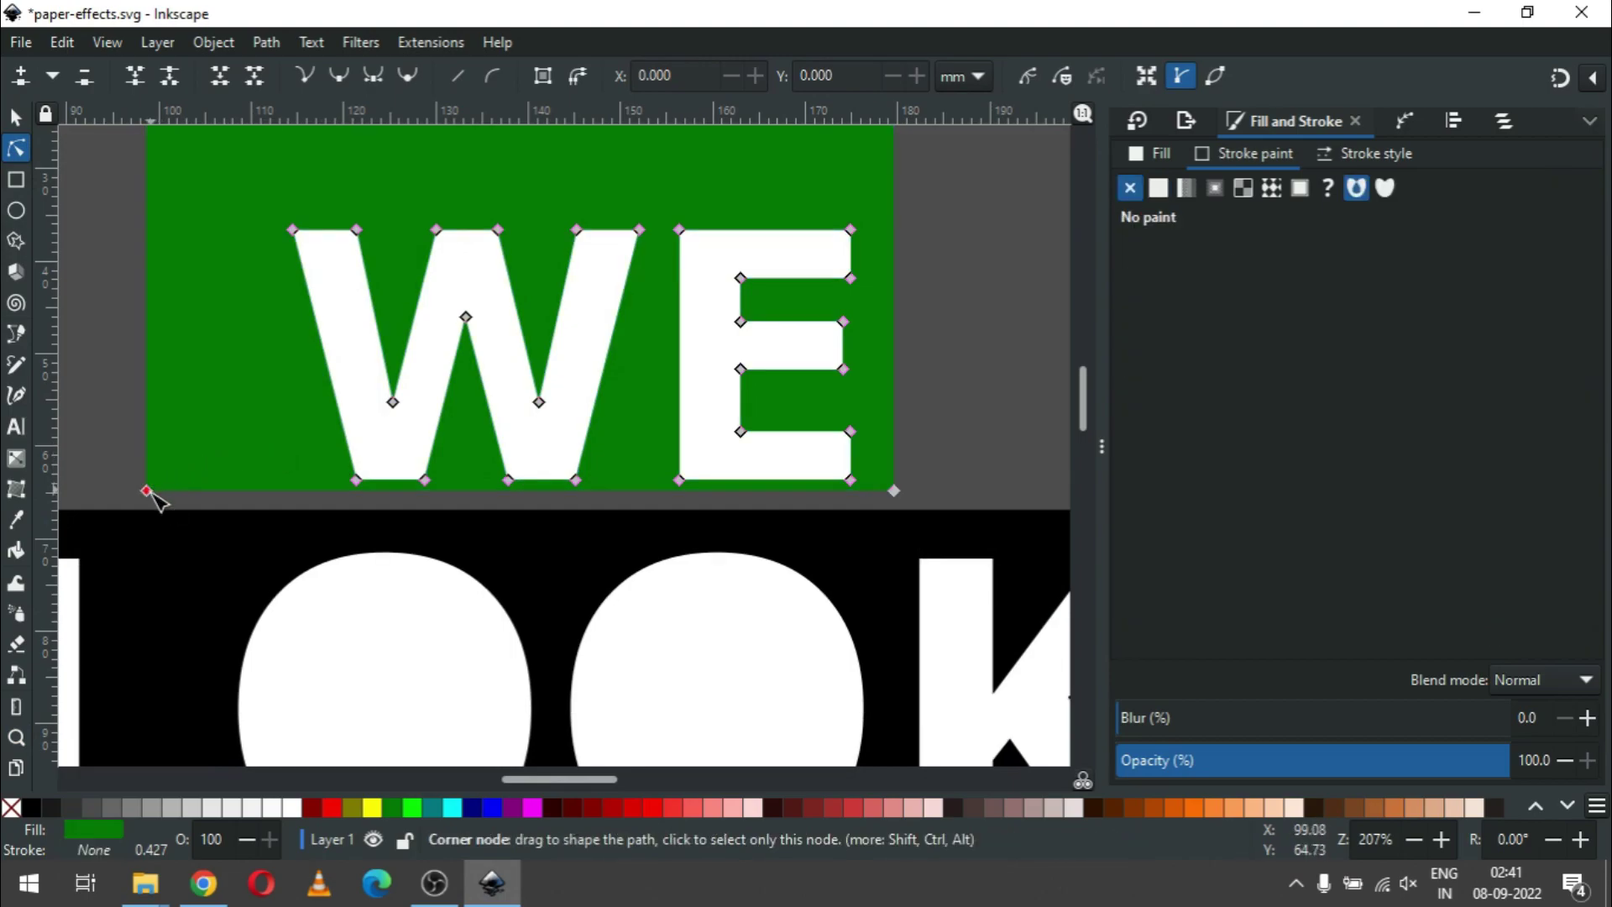
click(148, 493)
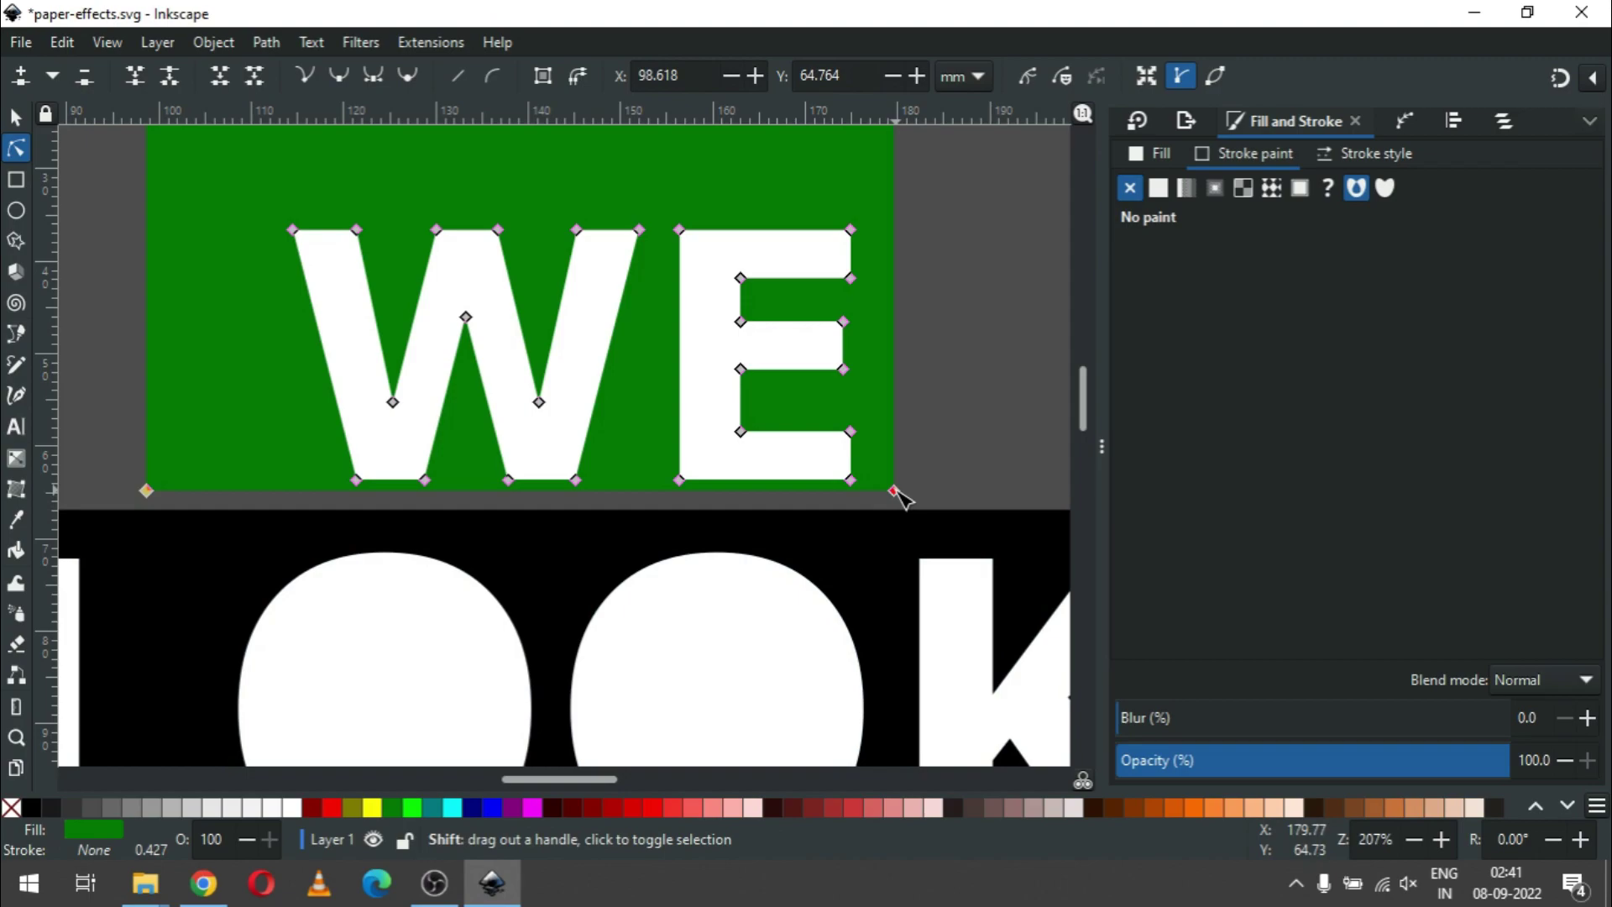
shift+click(894, 491)
drag(896, 495, 897, 504)
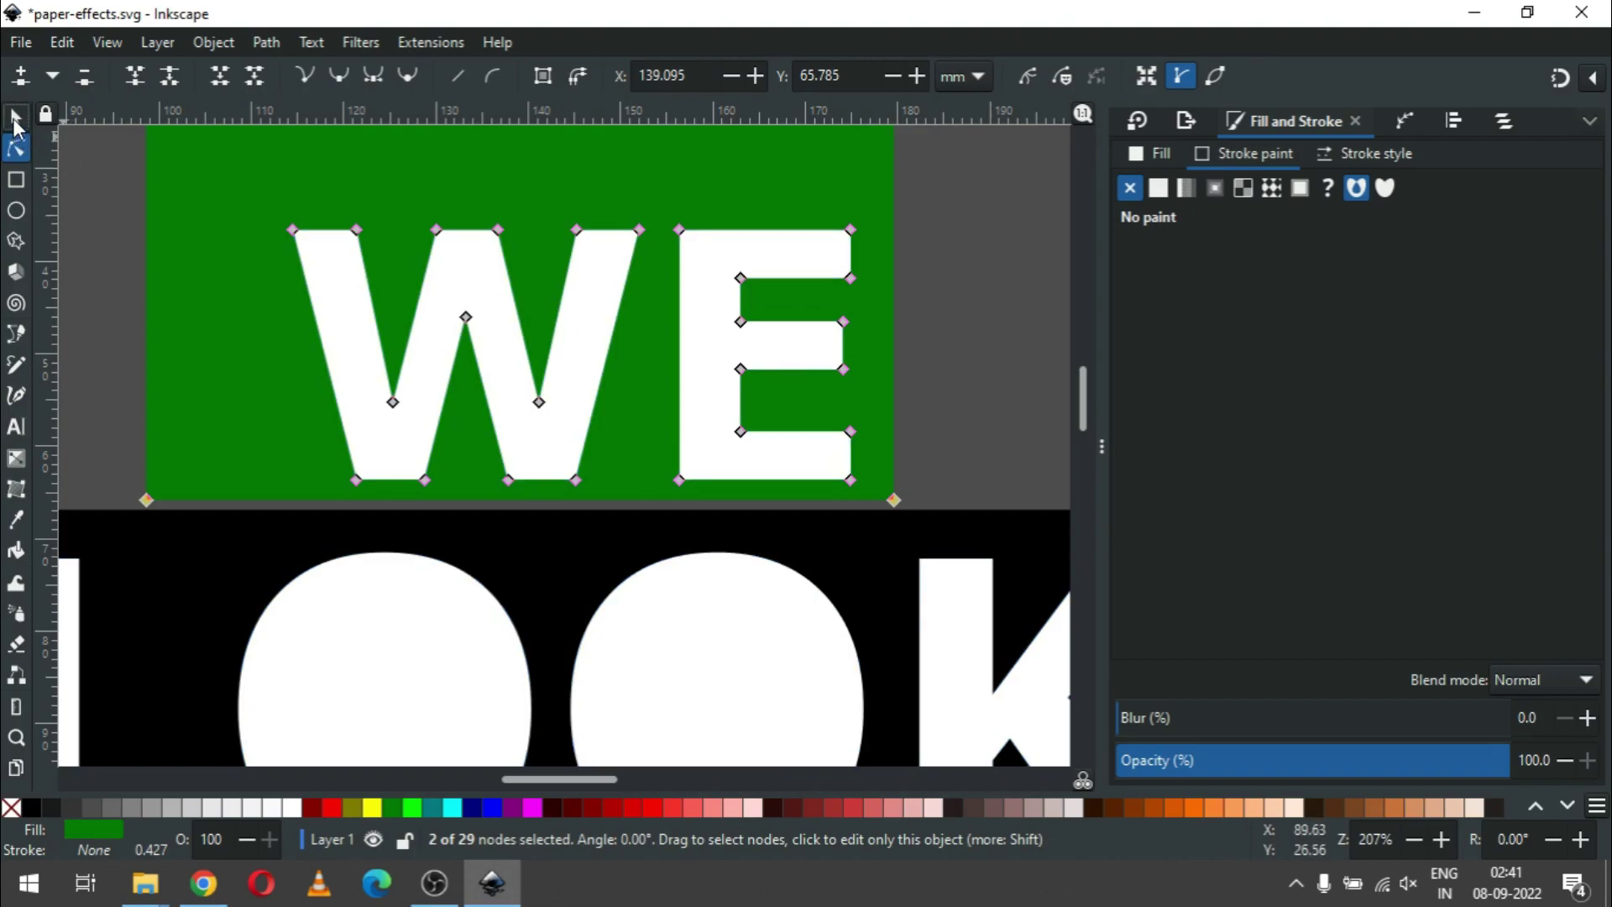
click(15, 117)
scroll(645, 249, down, 1)
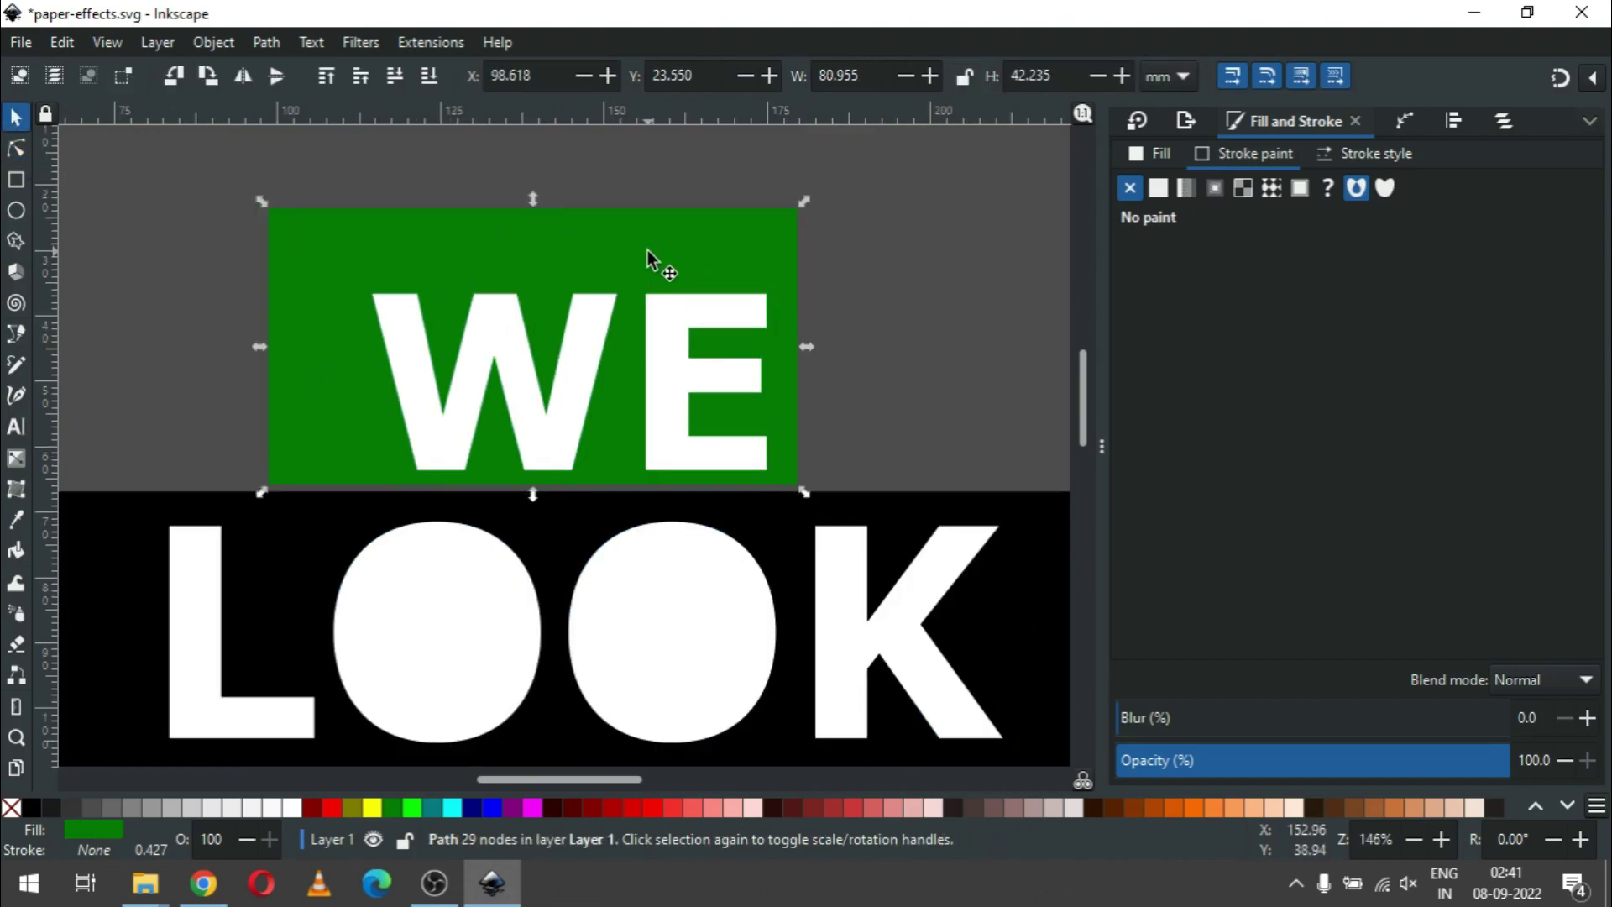
Step: Shift the black LOOK DEEPER box slightly down and left
scroll(647, 251, down, 1)
scroll(661, 284, down, 2)
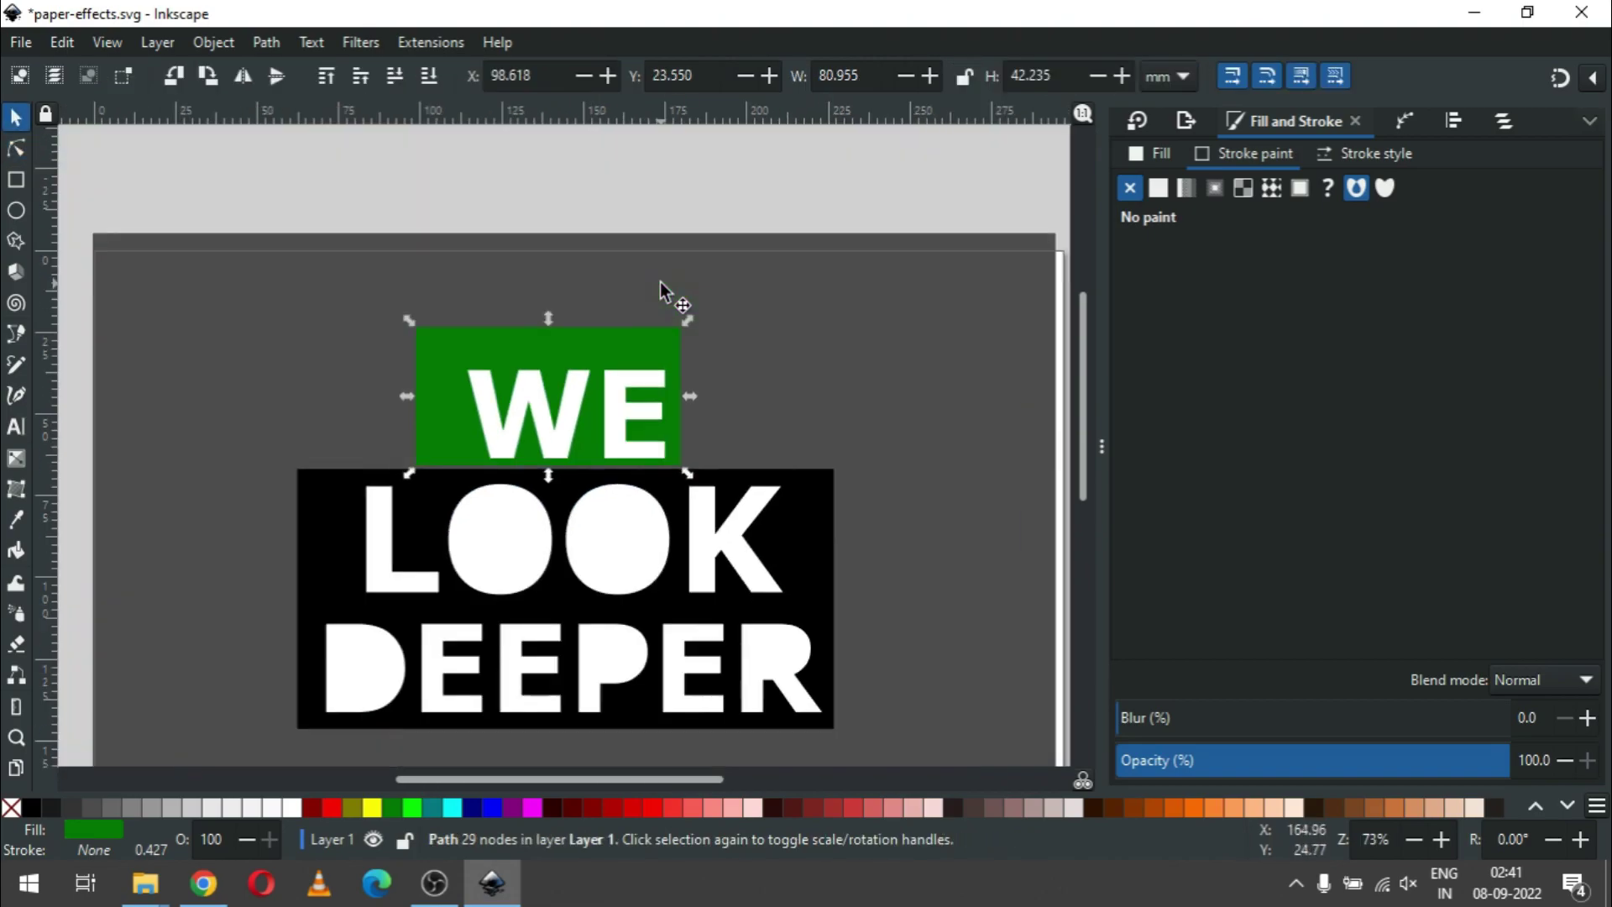
click(963, 435)
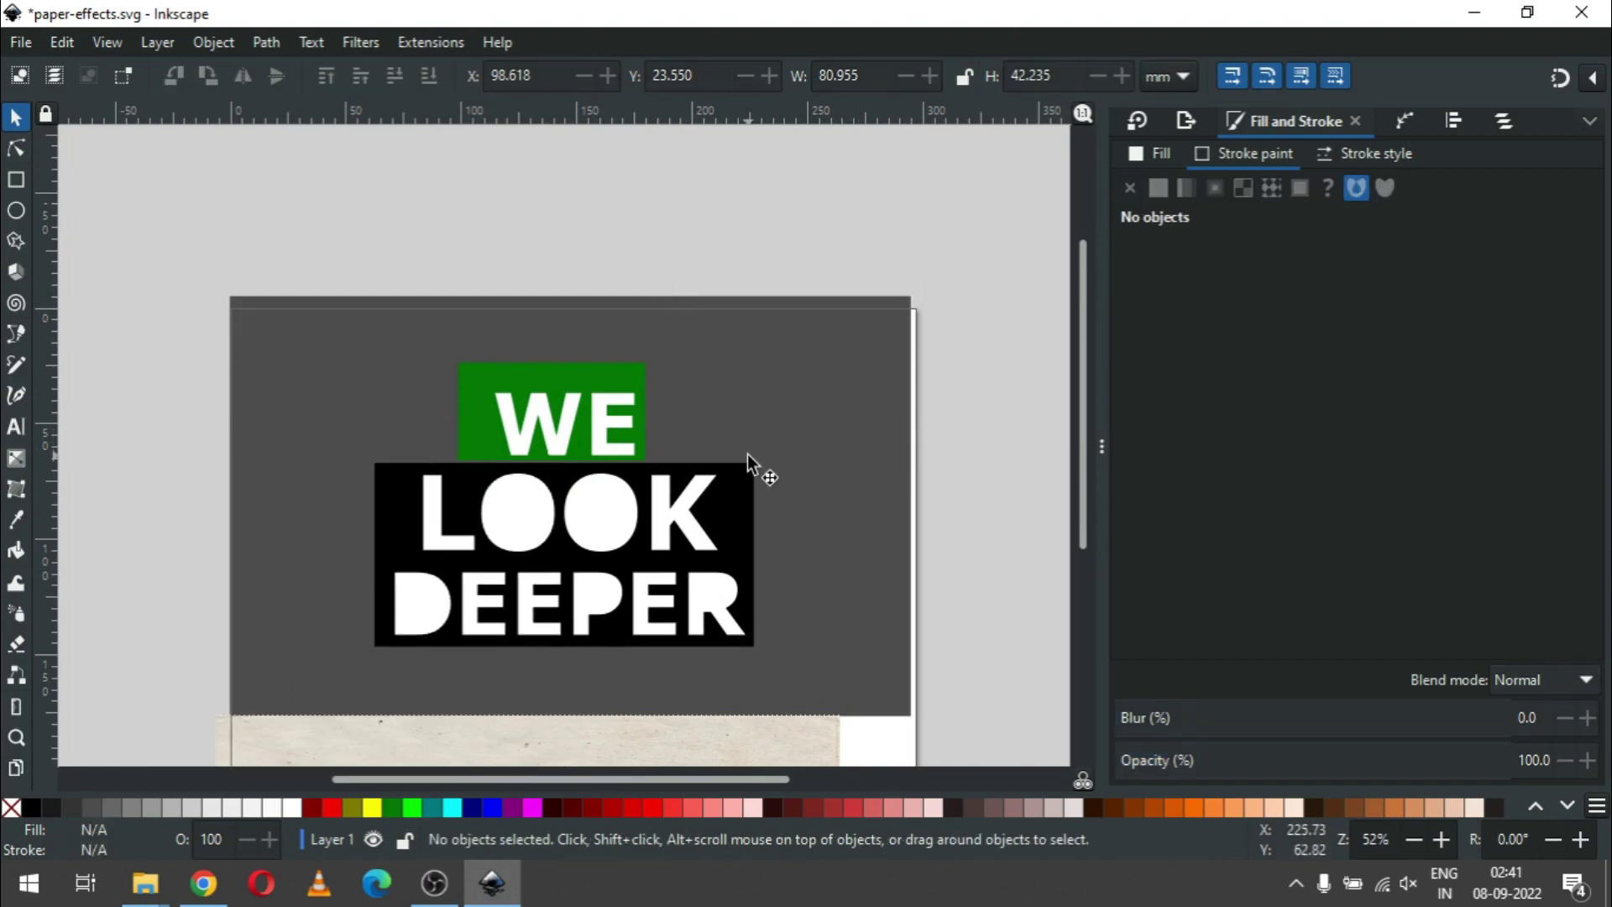
click(729, 505)
drag(732, 504, 730, 512)
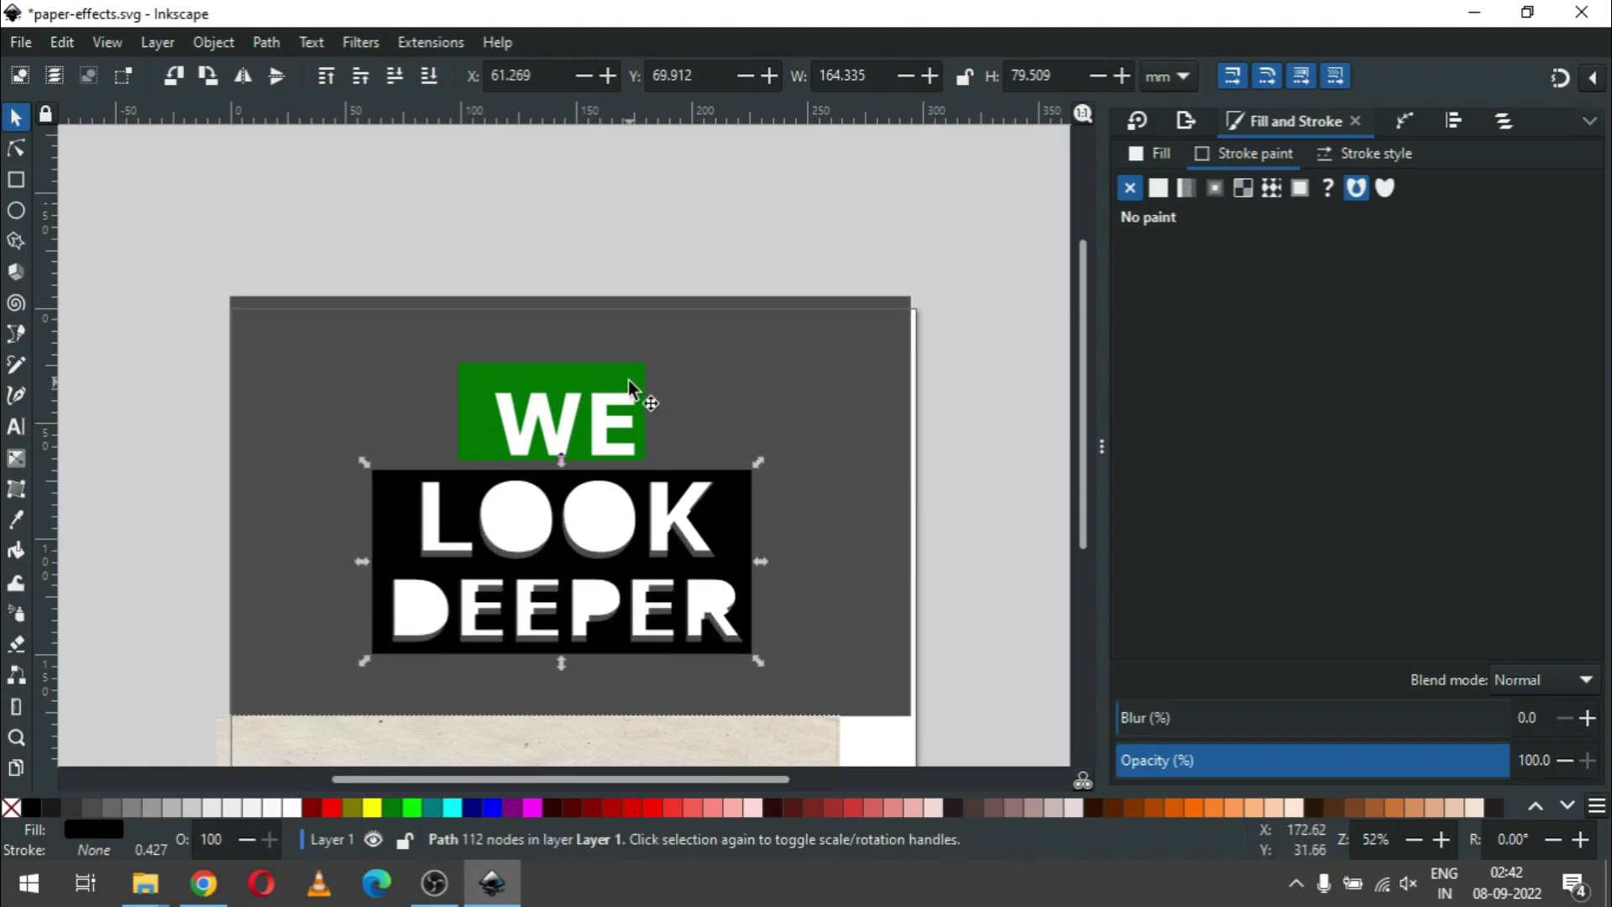
Step: Fill both cut-out boxes black and lower them to the bottom, behind the gray backdrop
drag(628, 378, 627, 382)
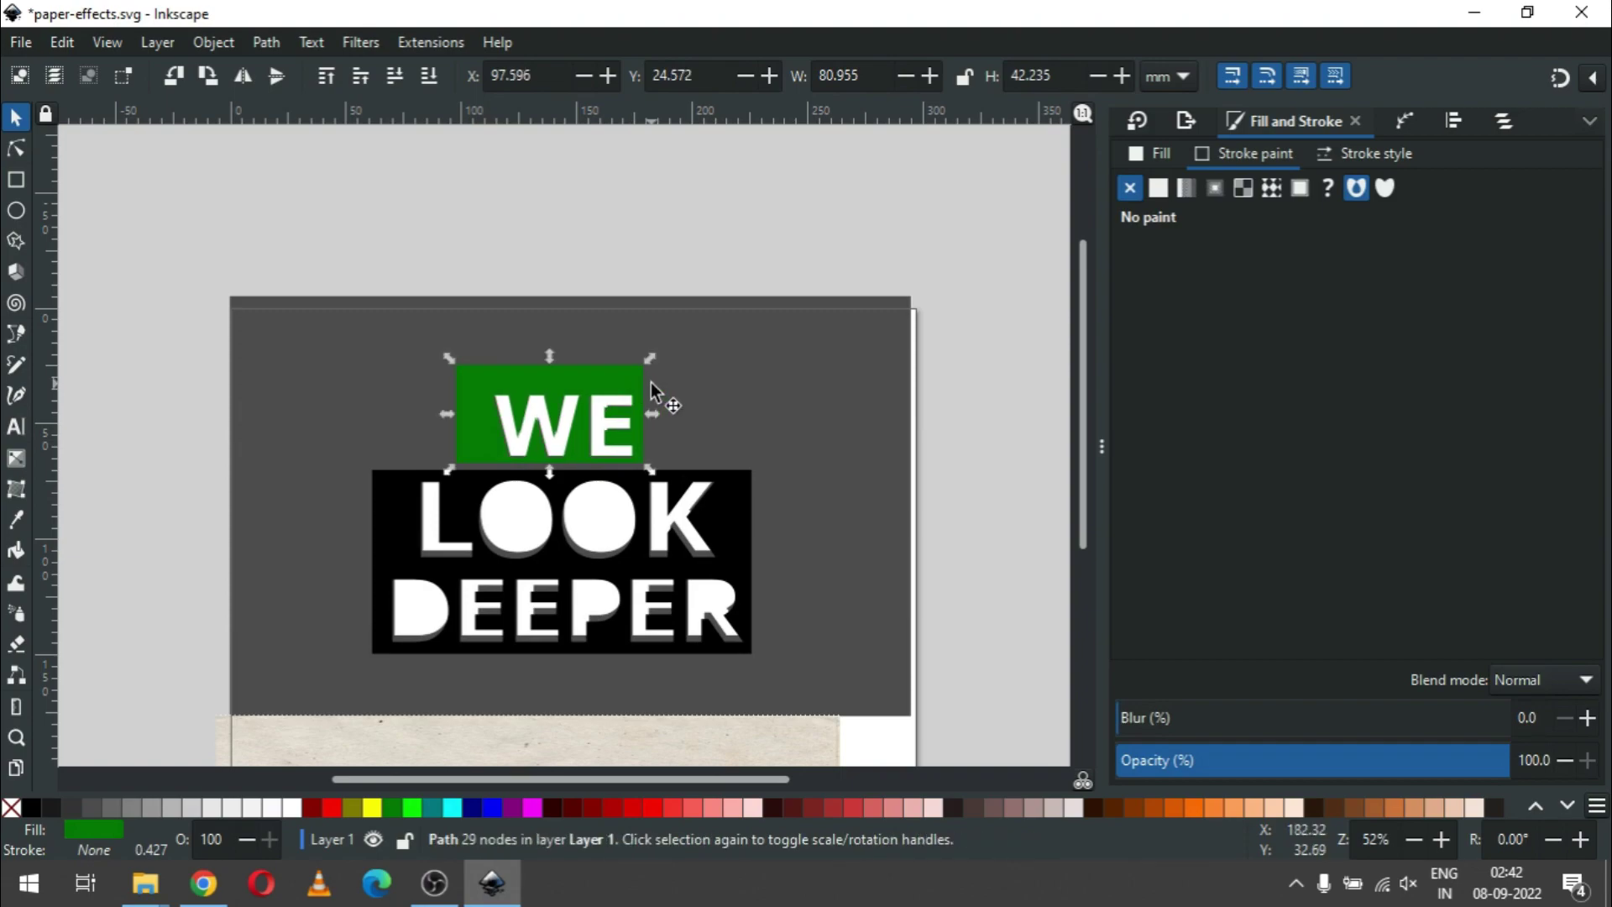
shift+click(732, 527)
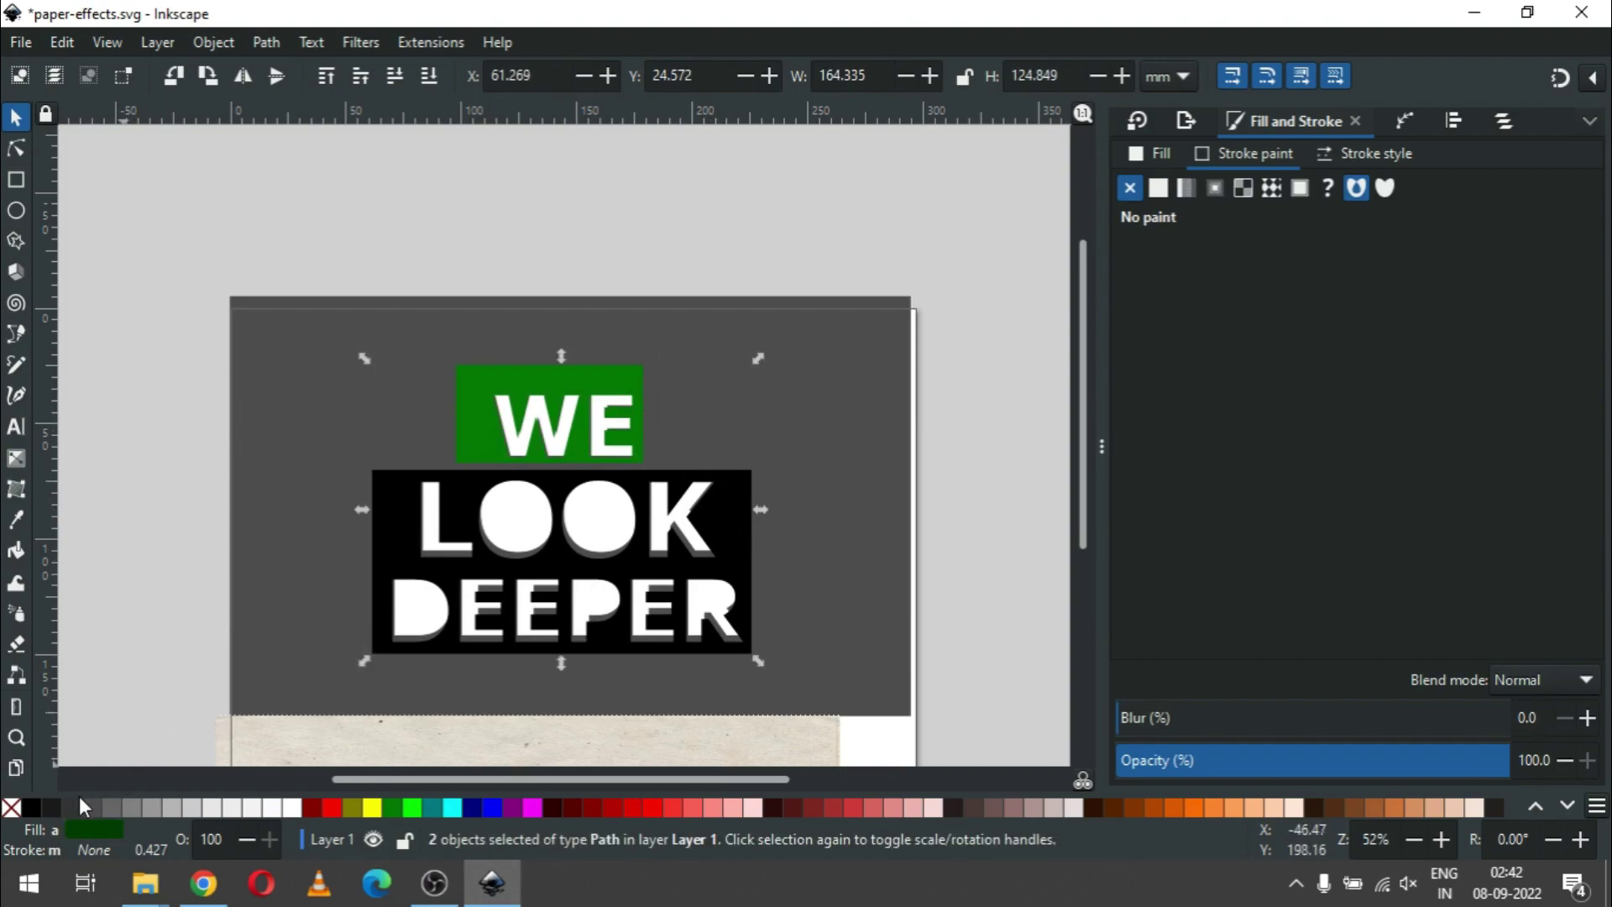
click(32, 809)
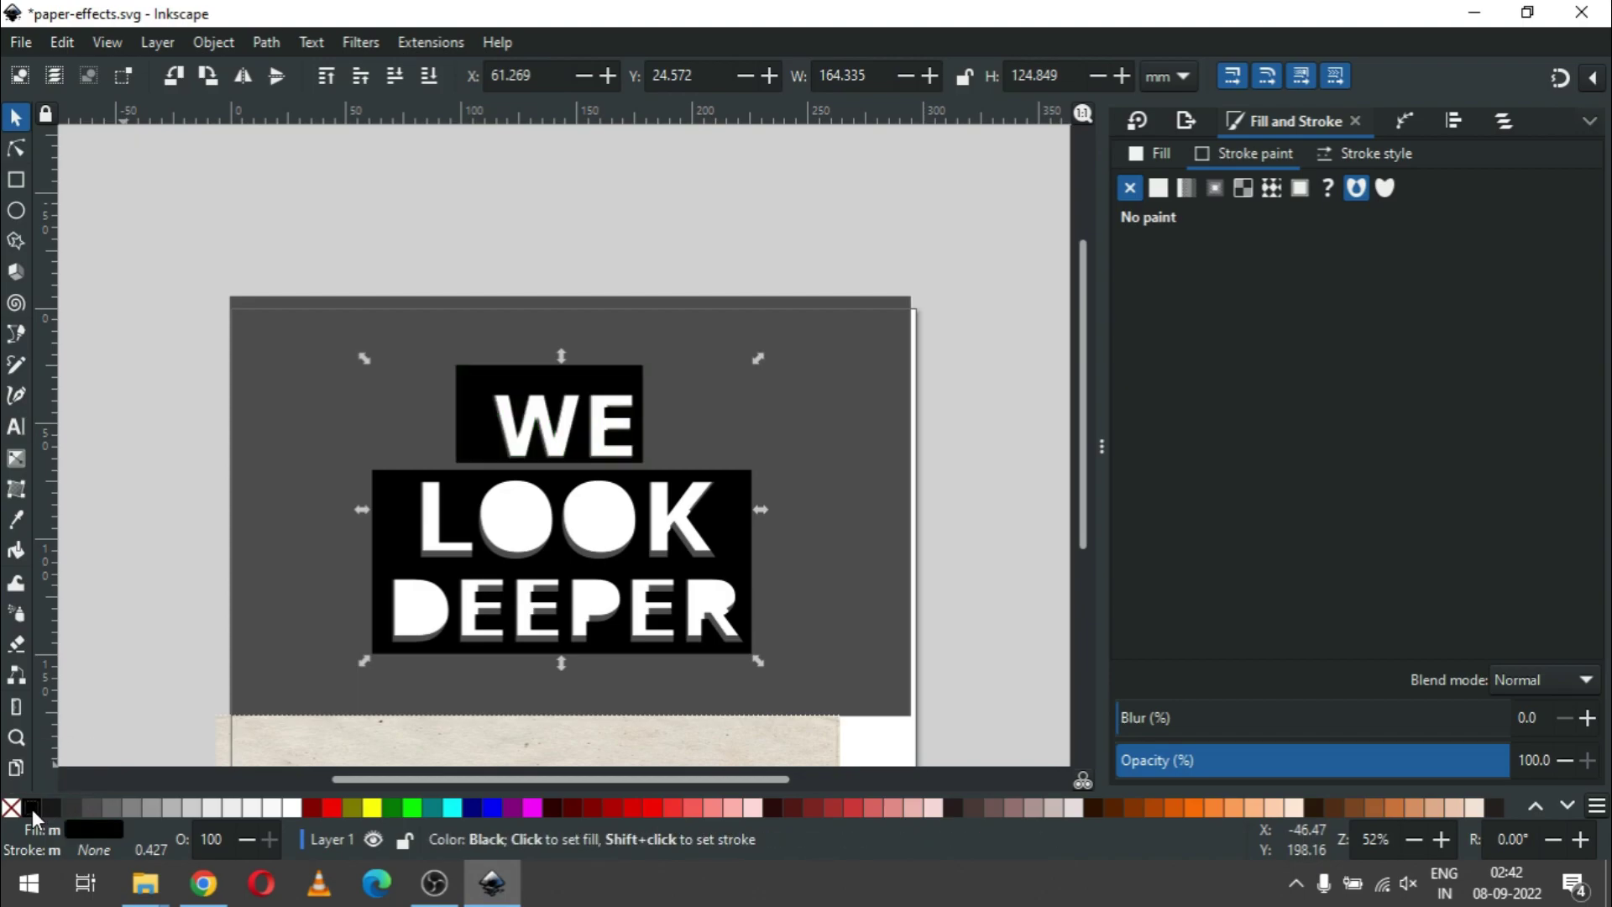
click(224, 43)
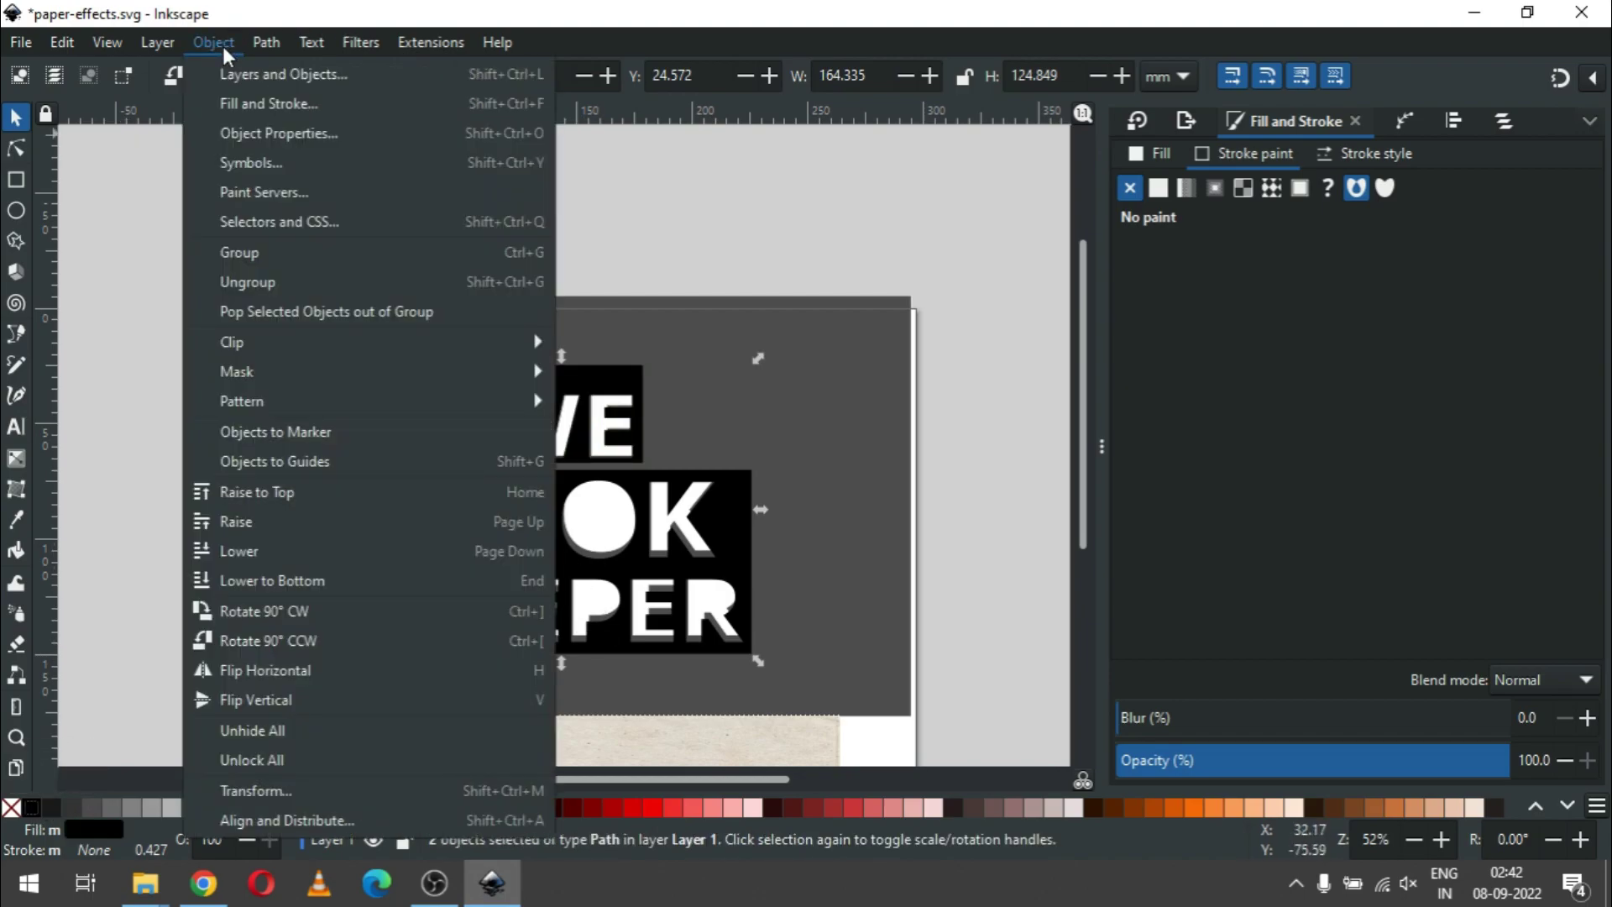
click(279, 579)
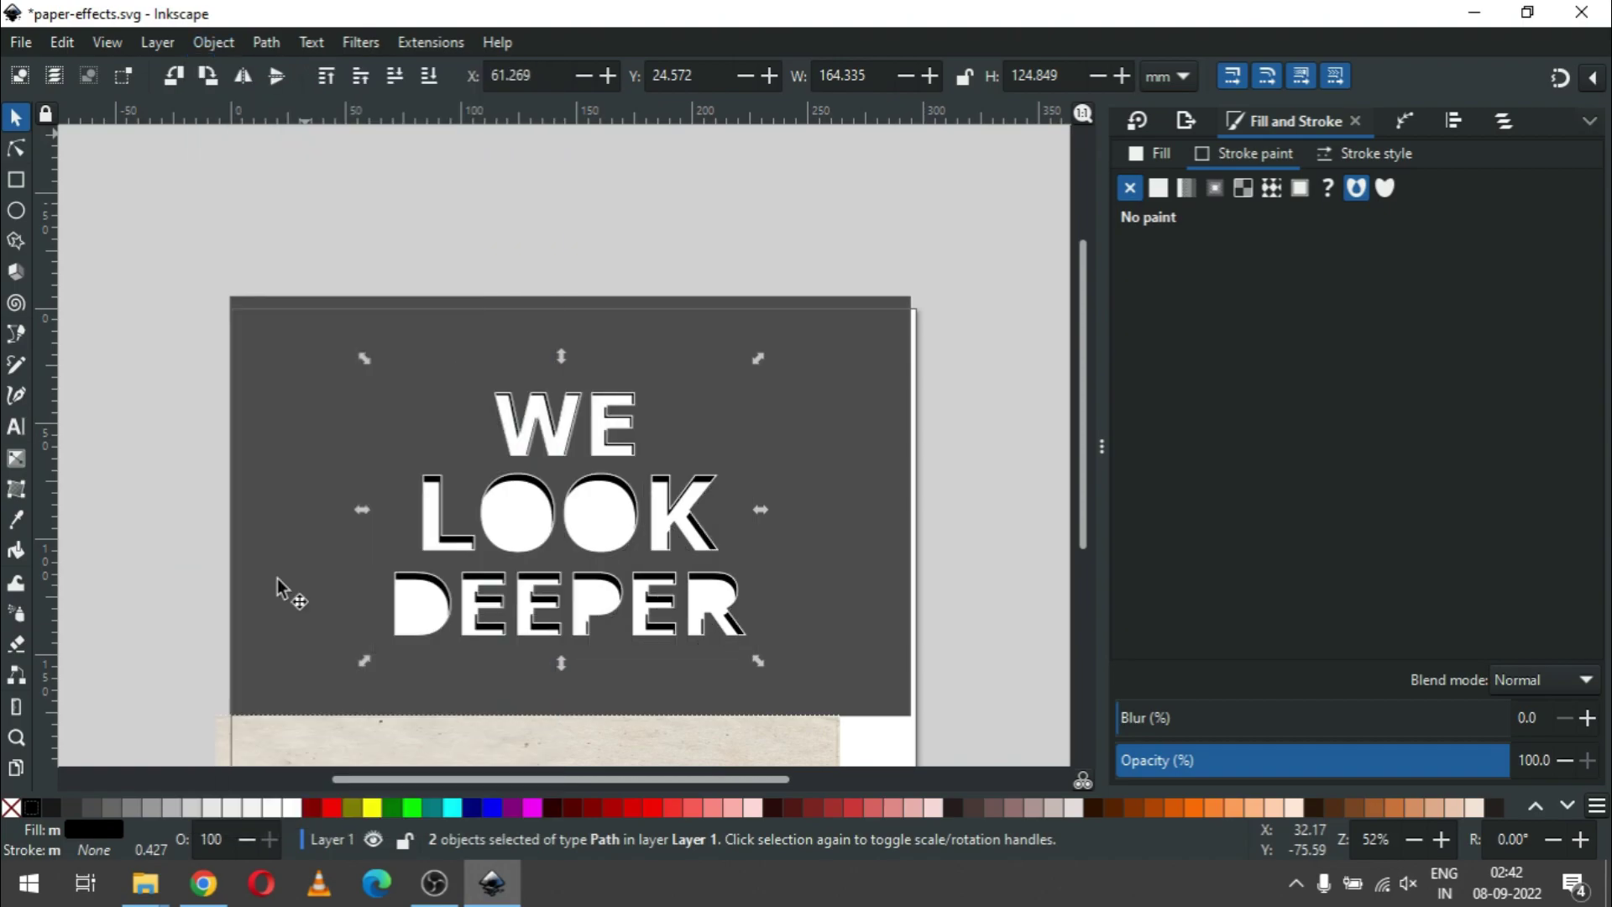
click(959, 536)
Step: Zoom in on DEEPER and move the black LOOK DEEPER shadow up-left inside the letters
key(z)
drag(349, 432, 796, 672)
drag(137, 433, 622, 665)
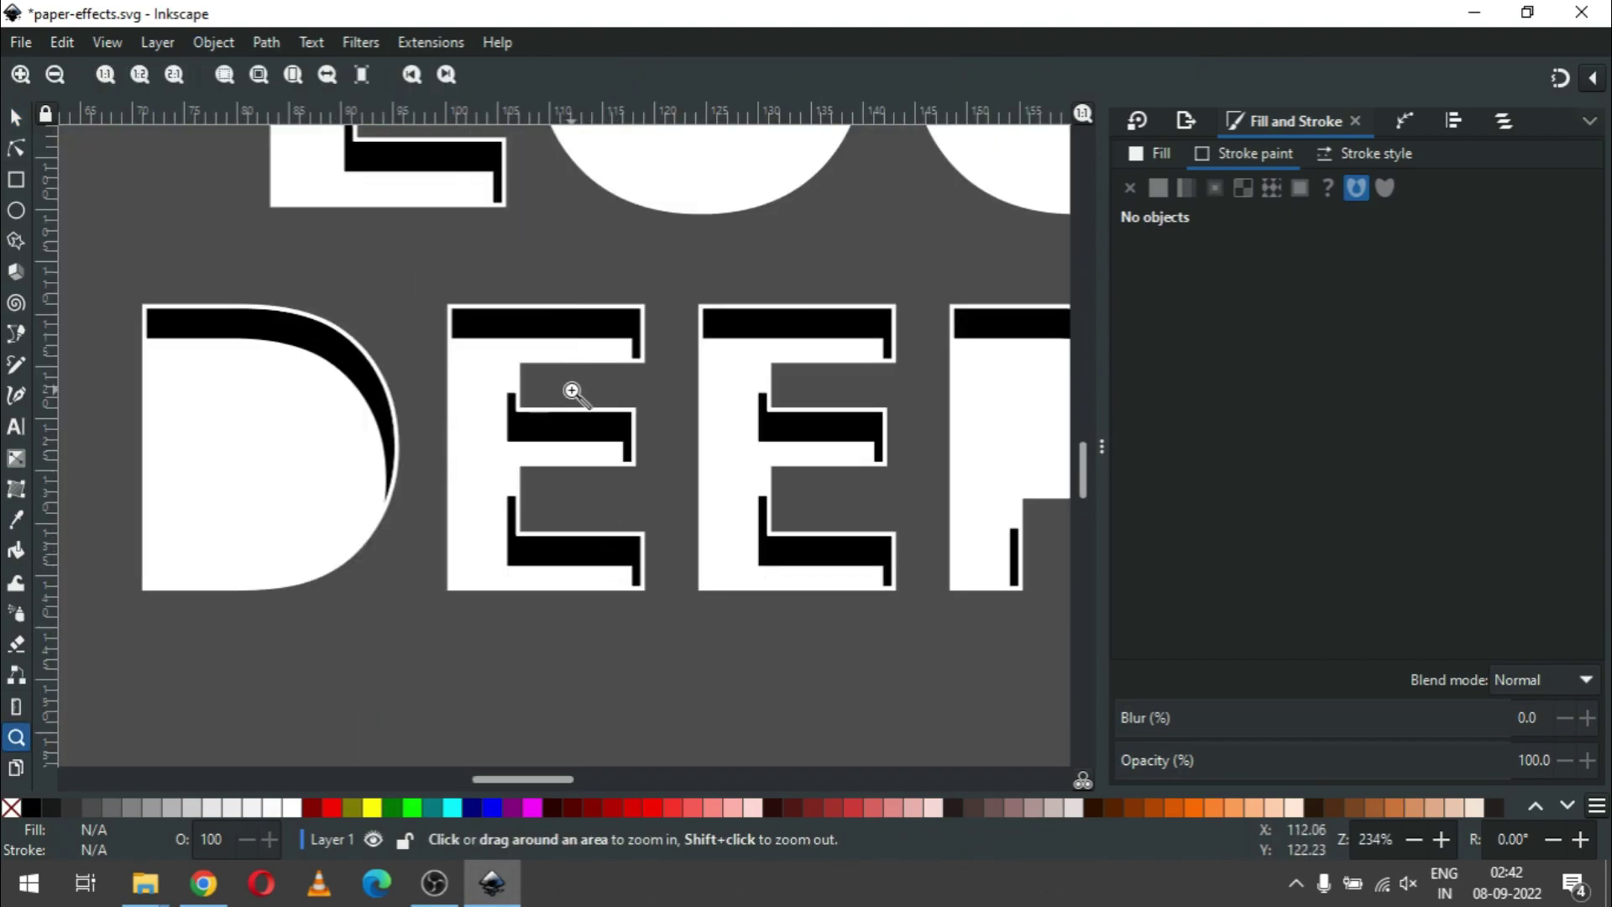
click(16, 118)
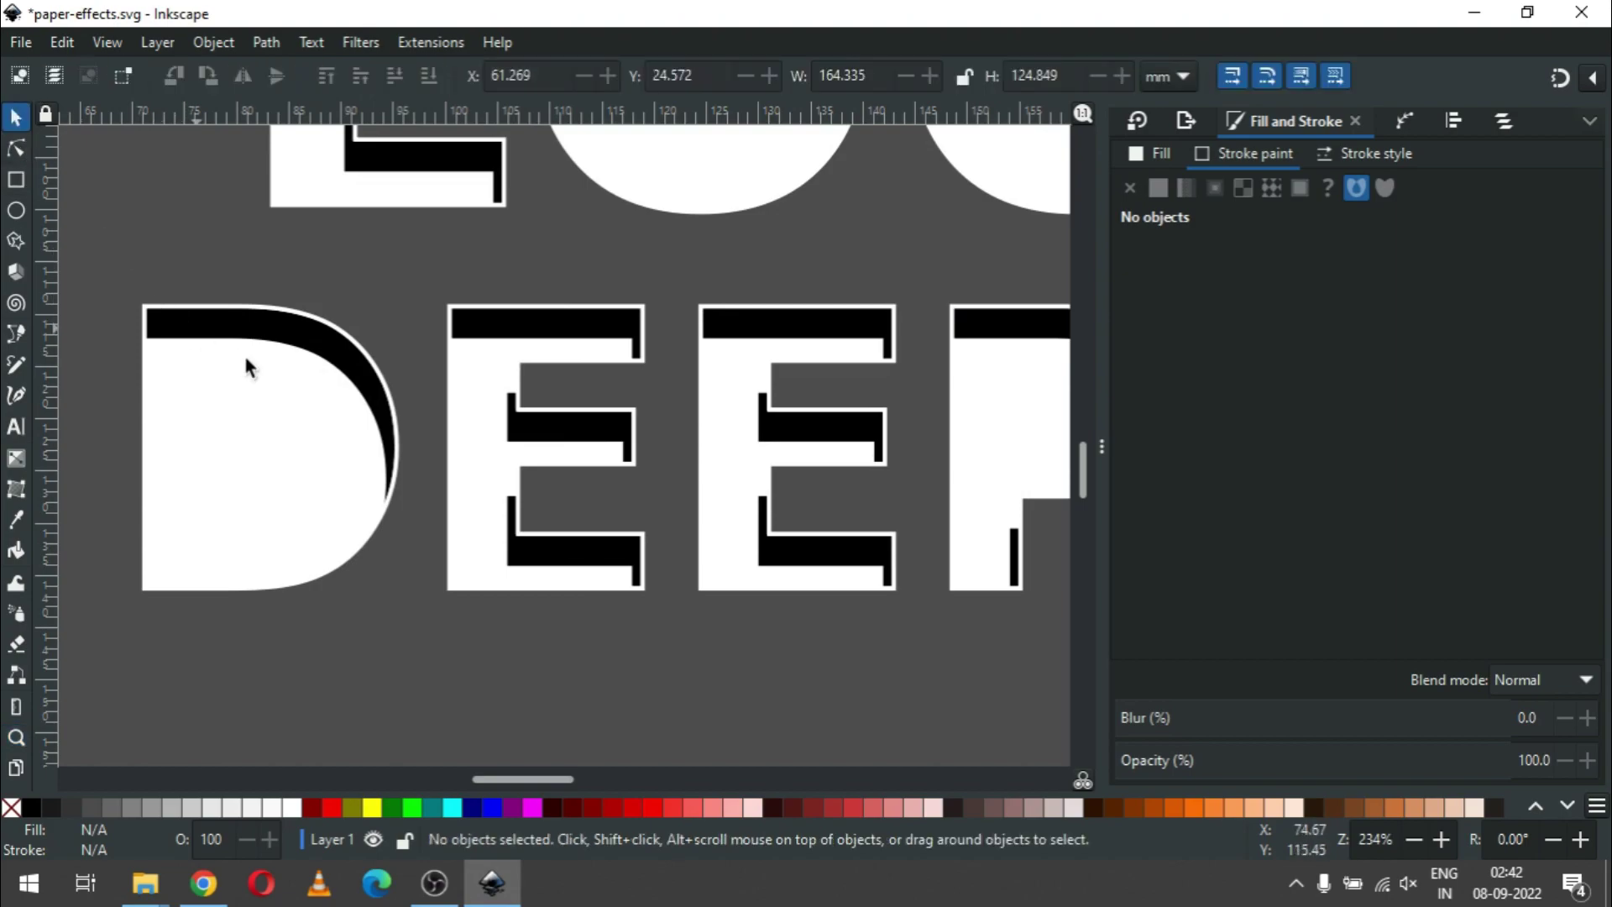
click(294, 347)
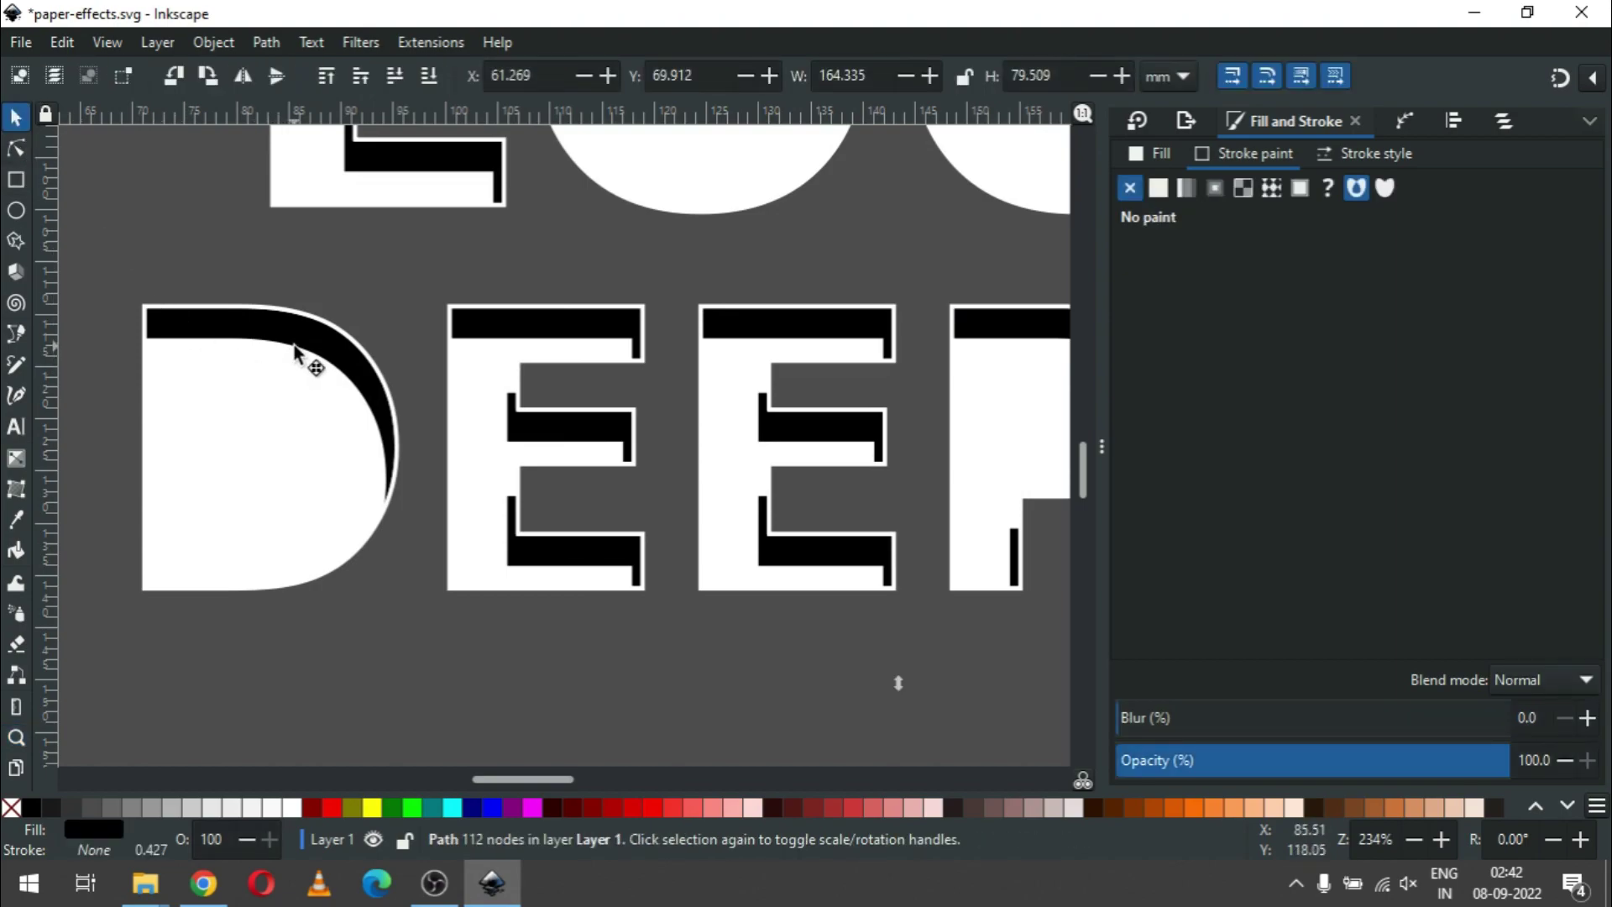
drag(295, 345, 277, 324)
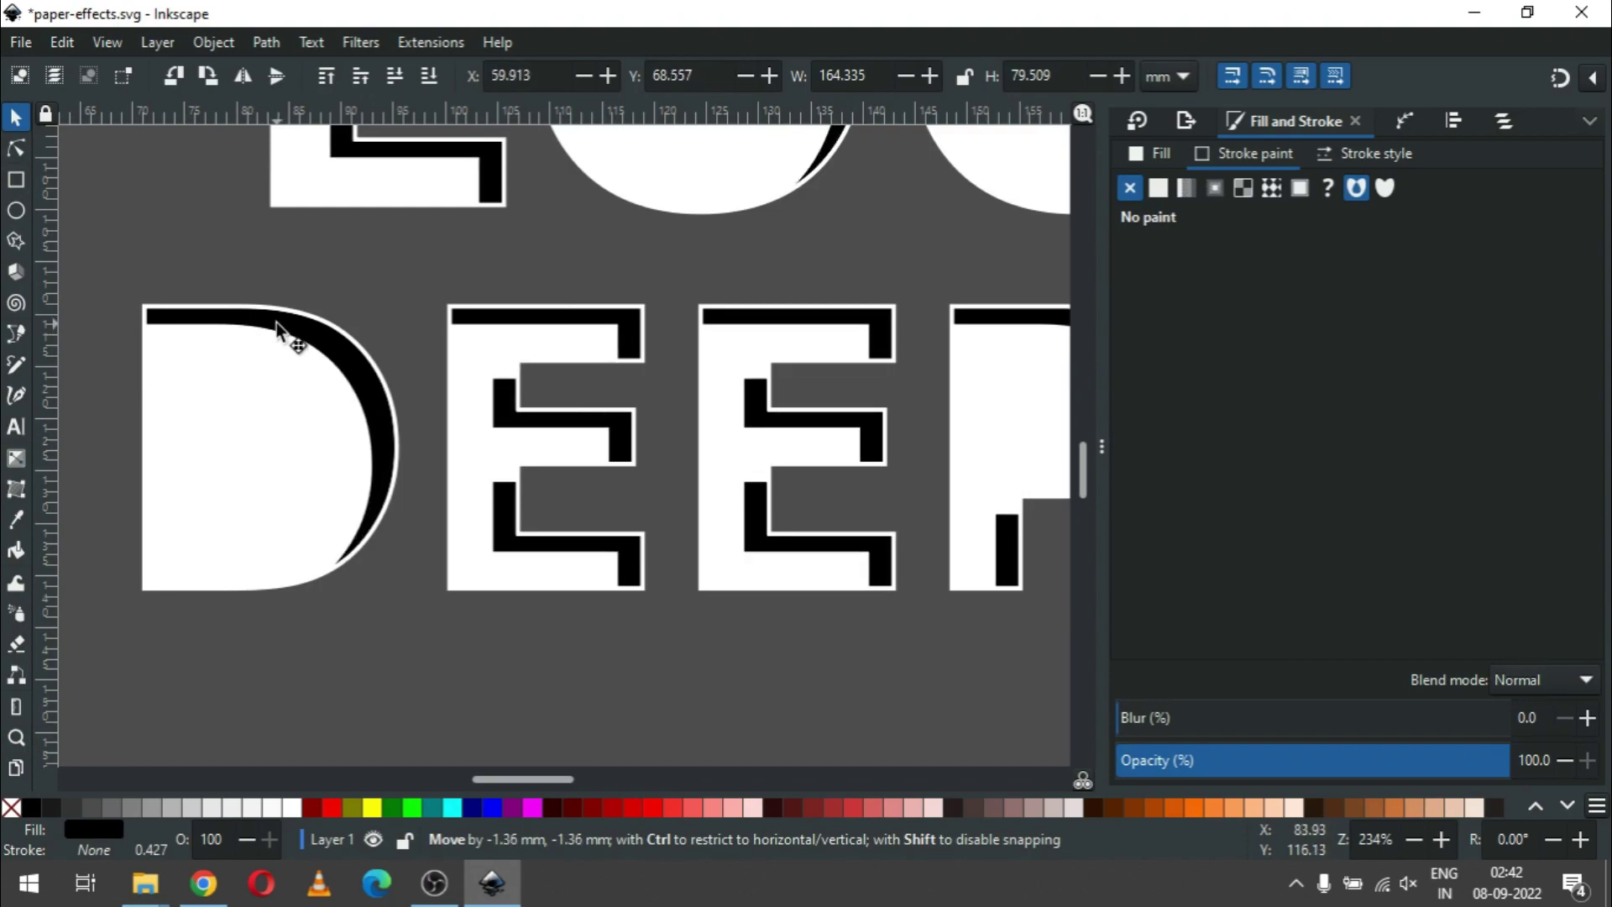
drag(277, 324, 283, 324)
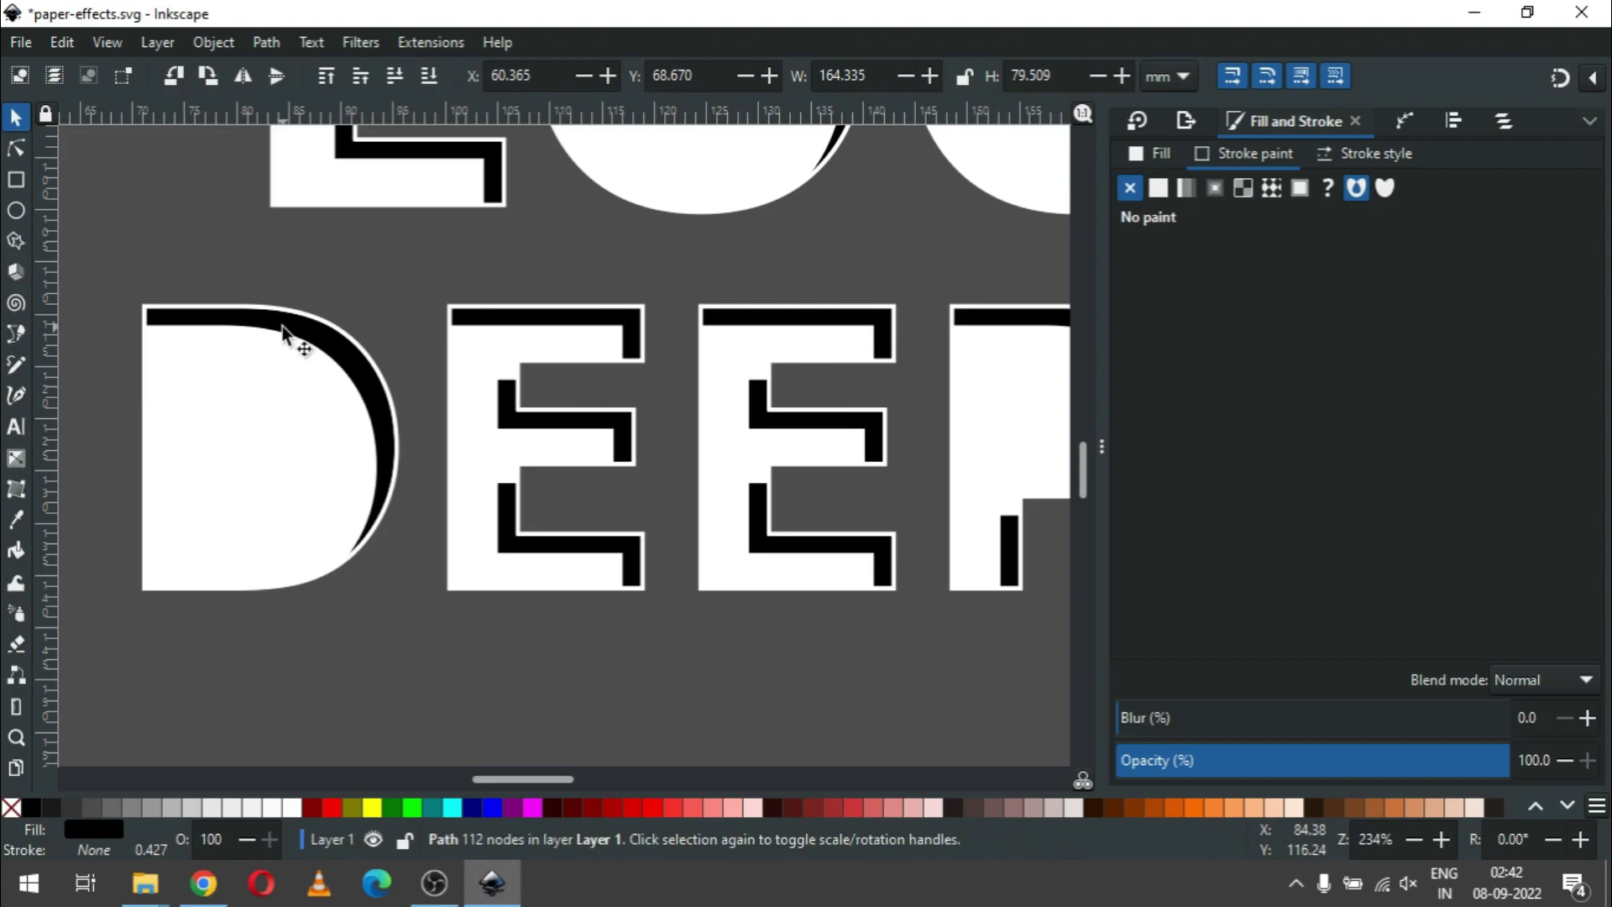
Step: Zoom in on the letter L and nudge the shadow slightly left
key(minus)
key(minus)
key(minus)
key(minus)
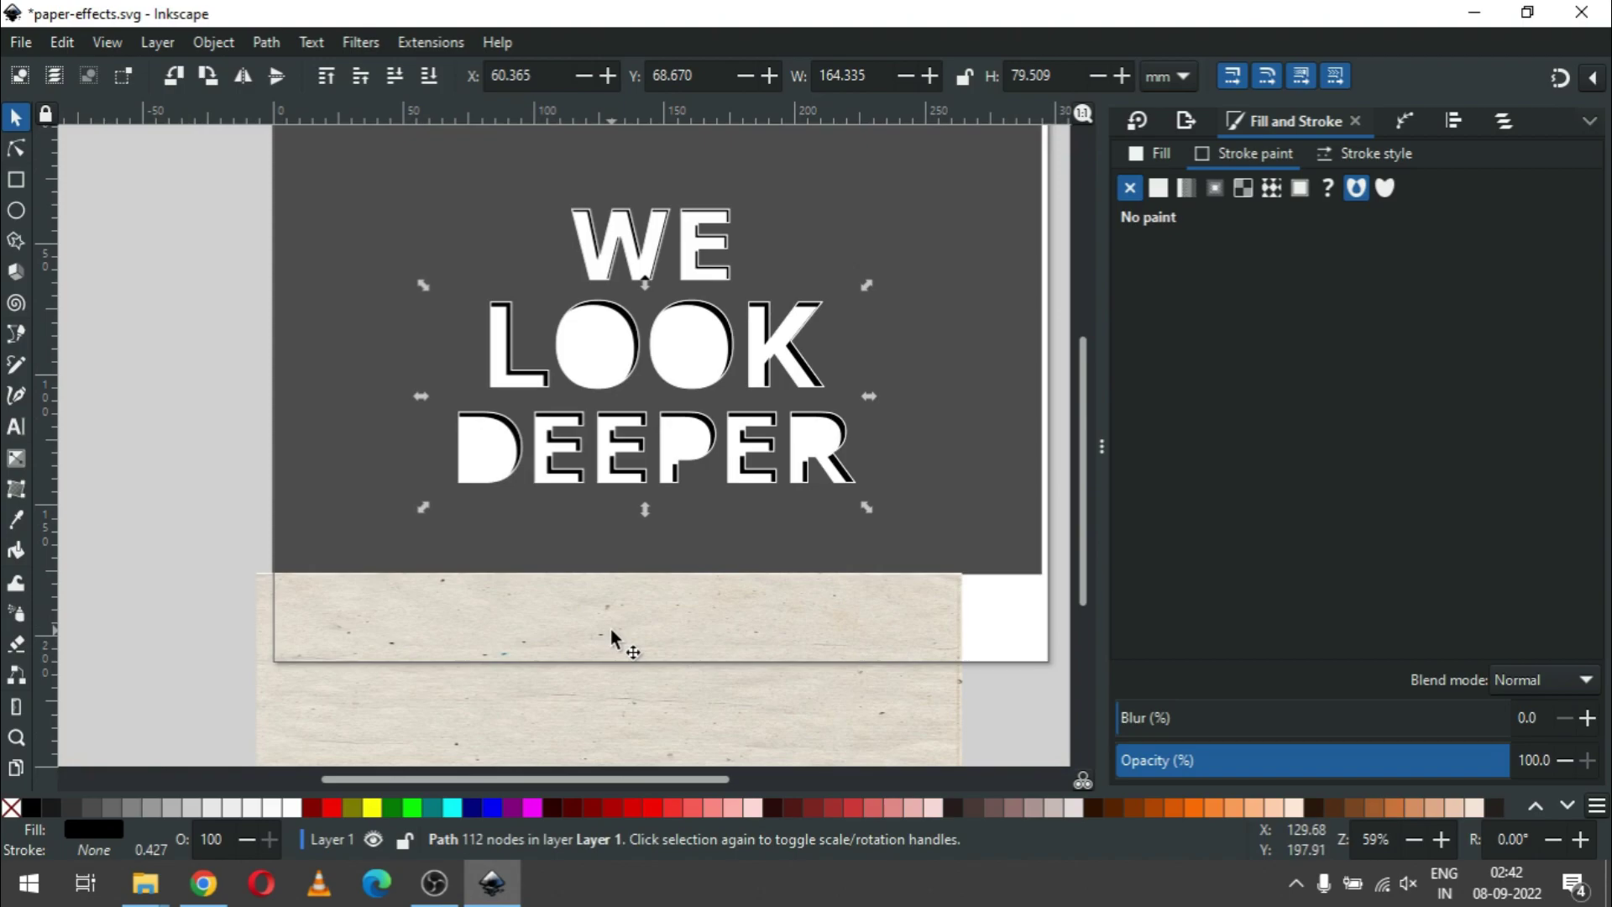
key(z)
drag(414, 315, 626, 401)
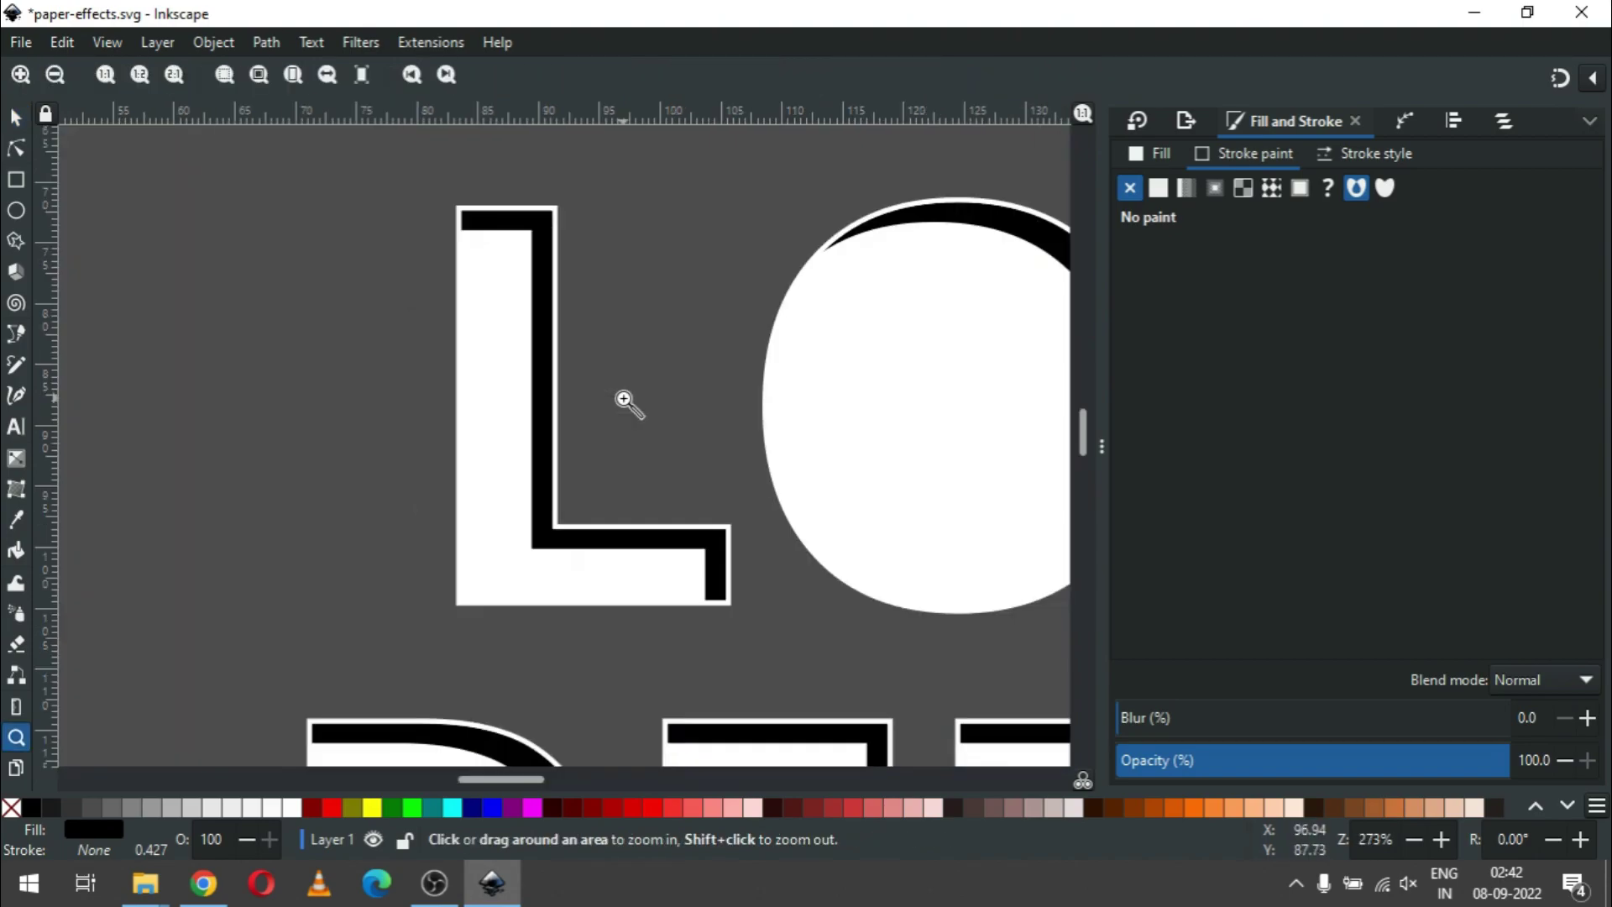
click(15, 117)
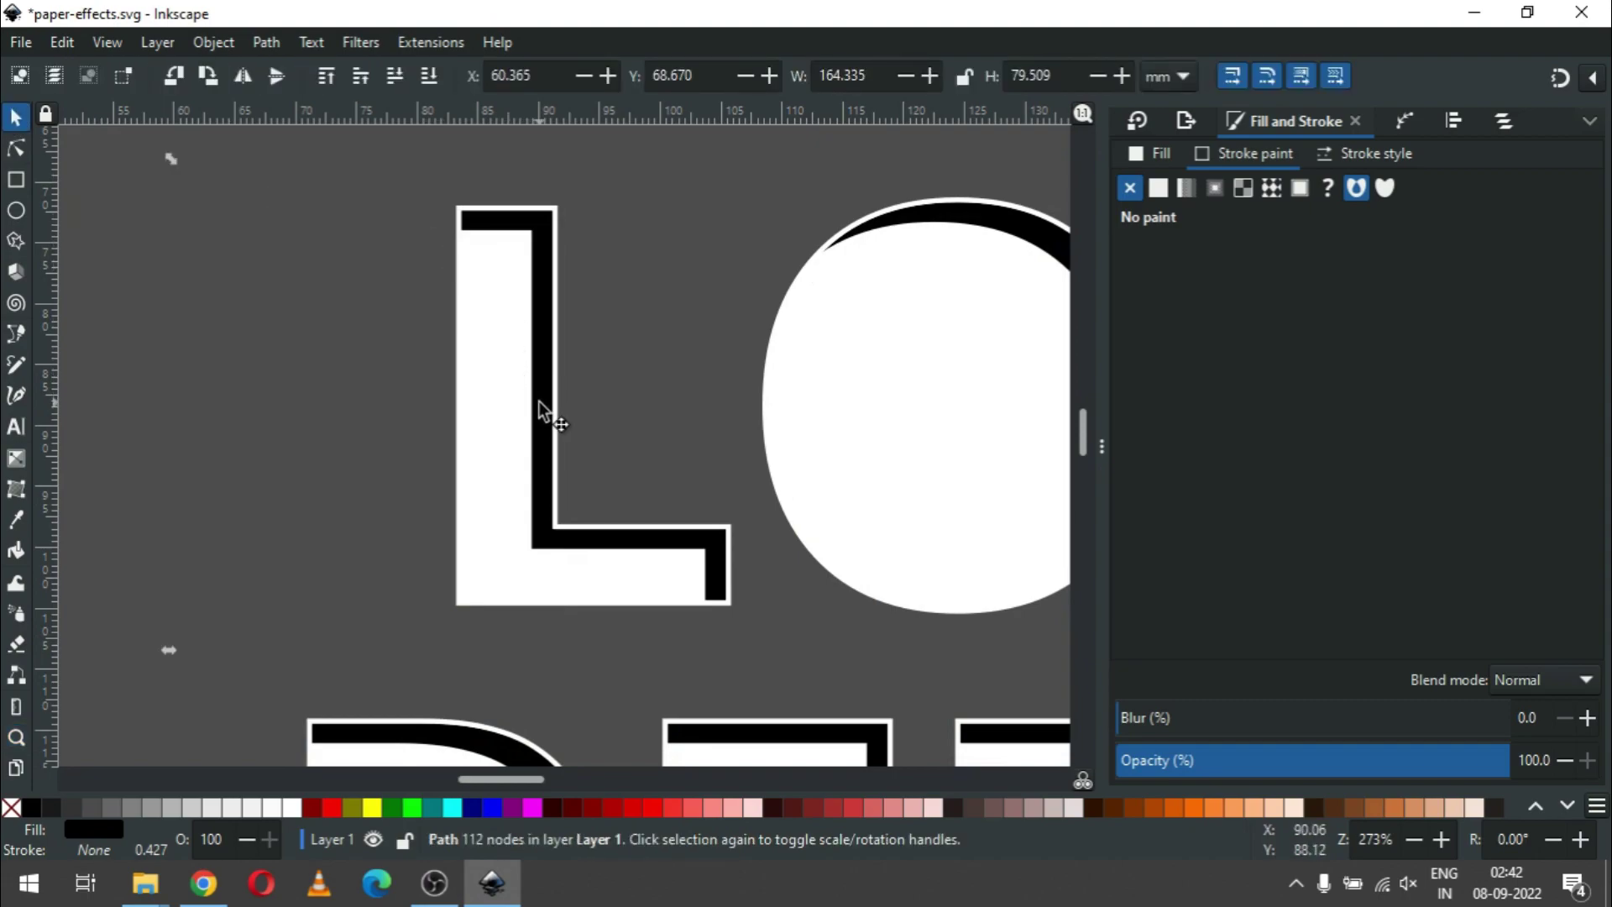
drag(536, 414, 521, 417)
Step: Zoom in on DEEPER to inspect the shadow path's nodes and inner edges
scroll(520, 412, down, 4)
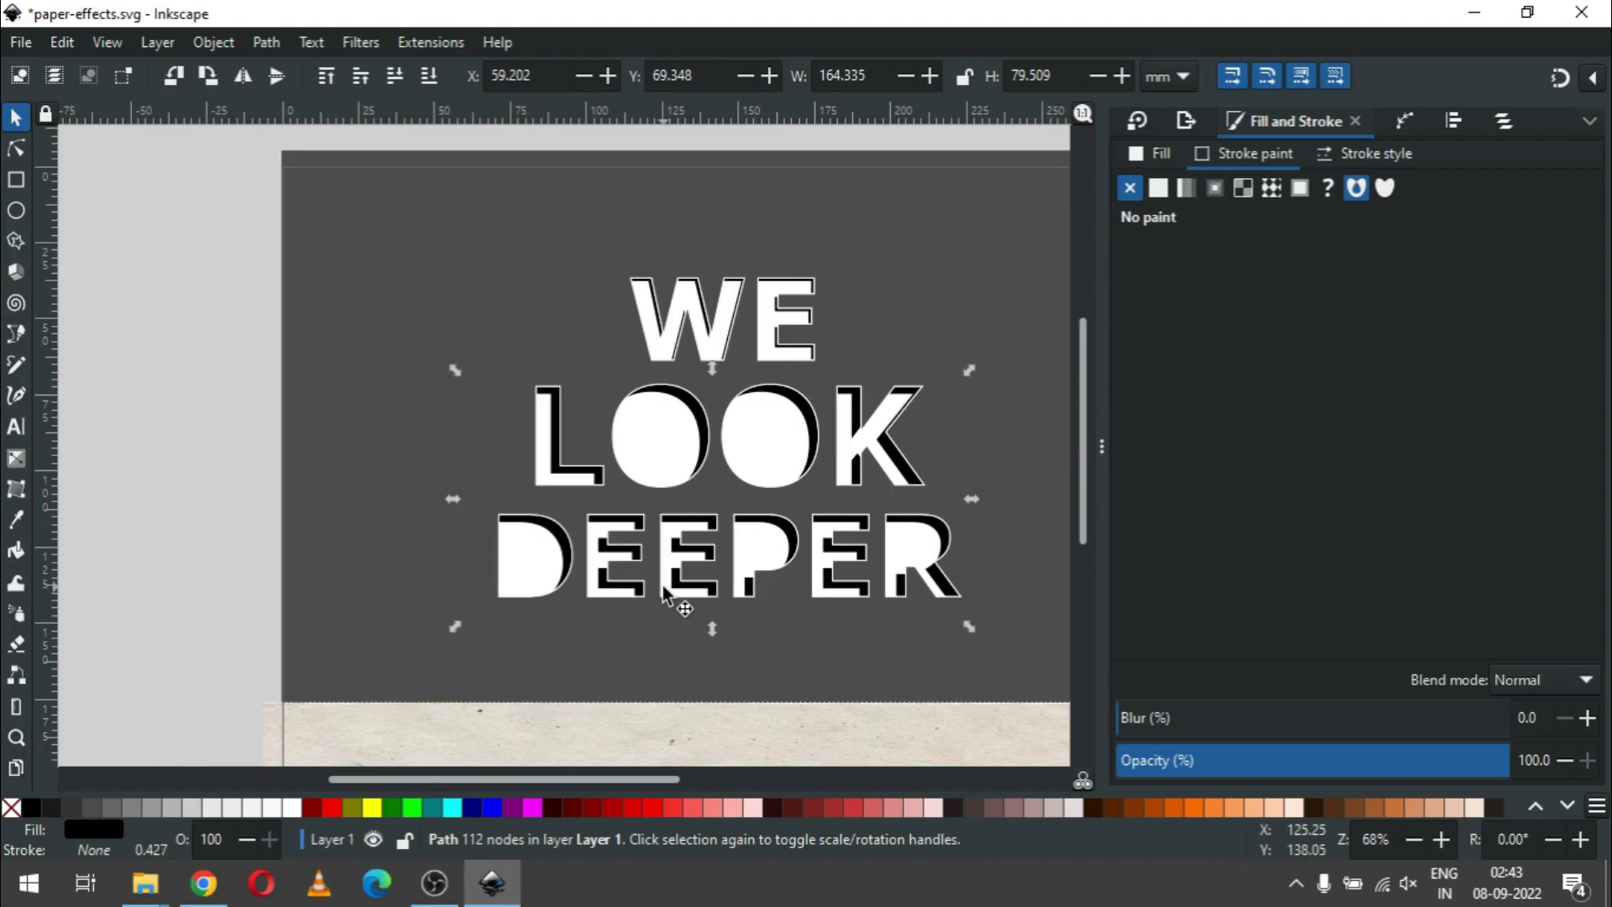
key(z)
drag(435, 487, 979, 652)
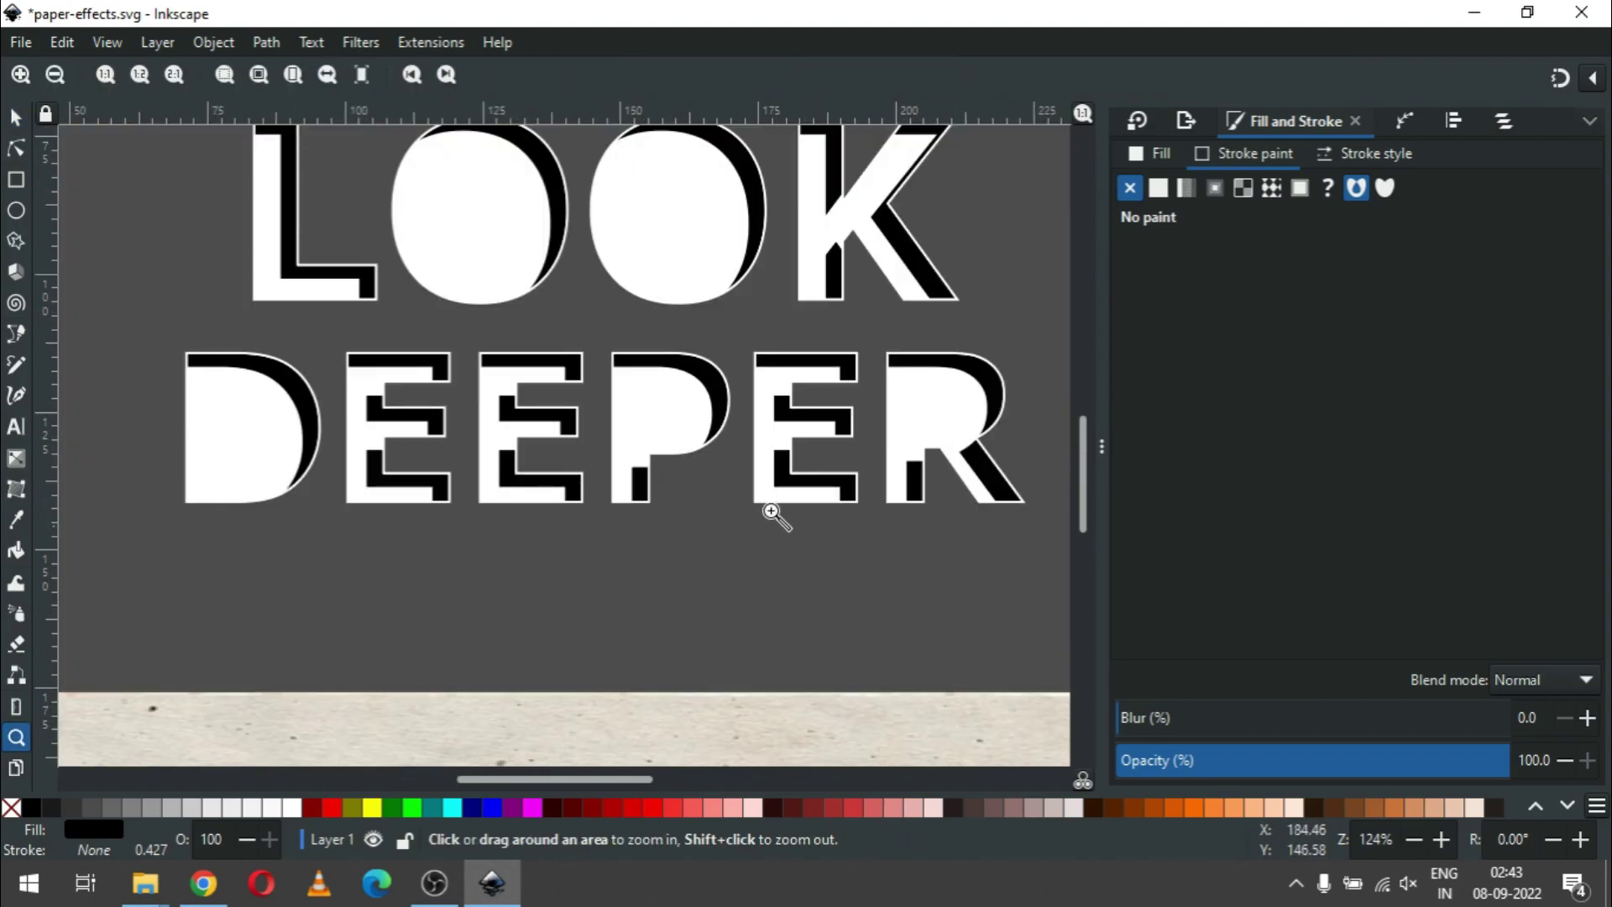
click(20, 144)
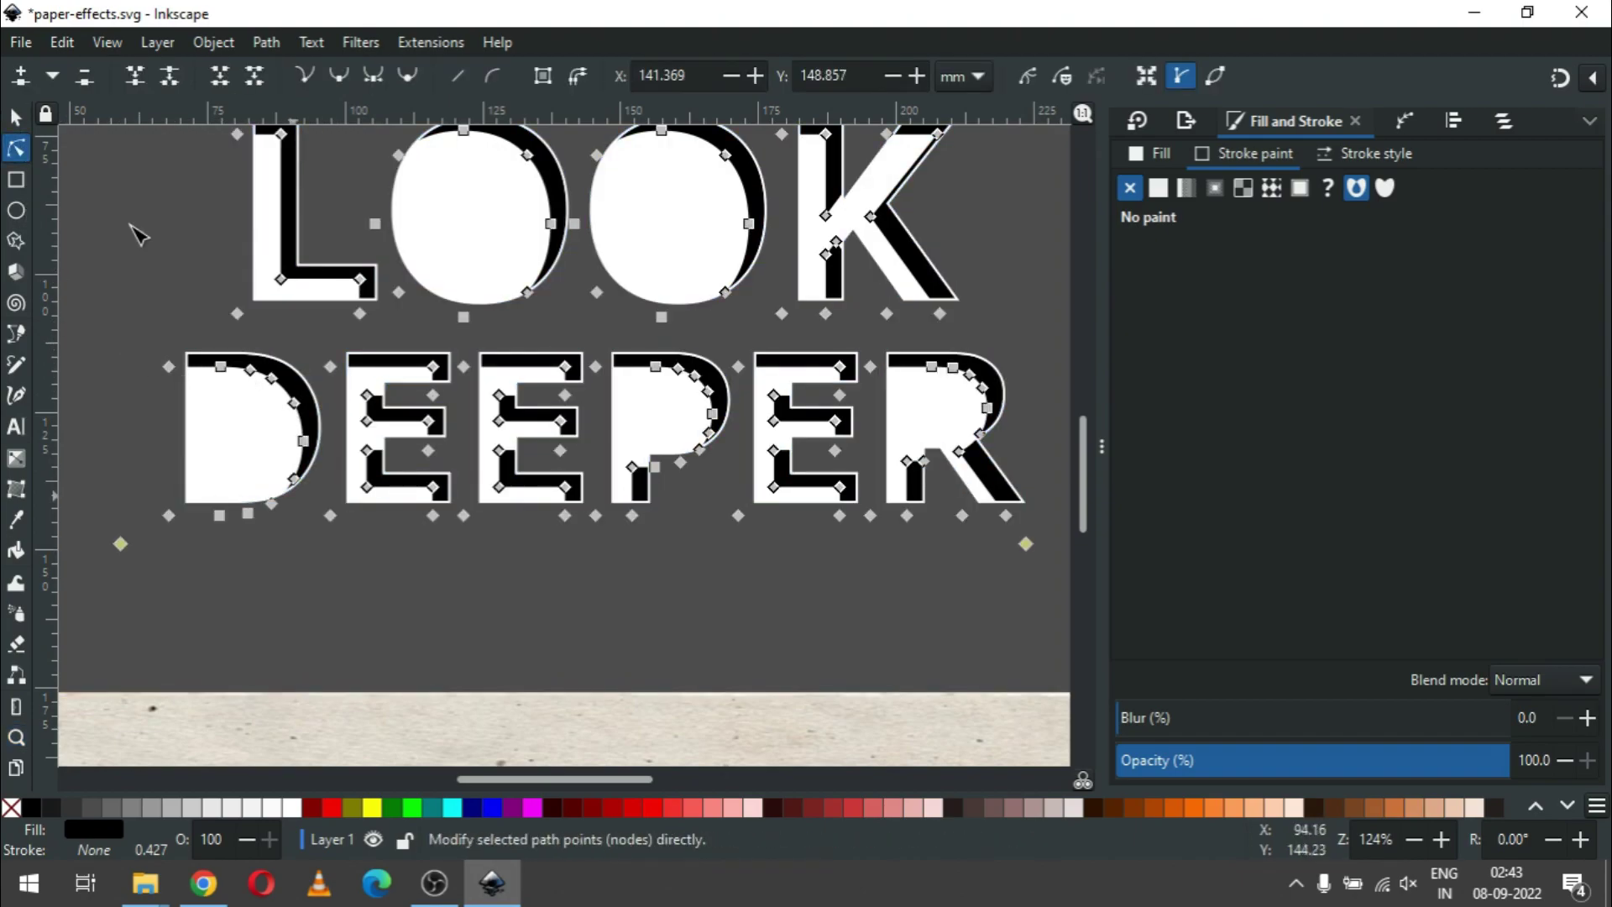
click(15, 116)
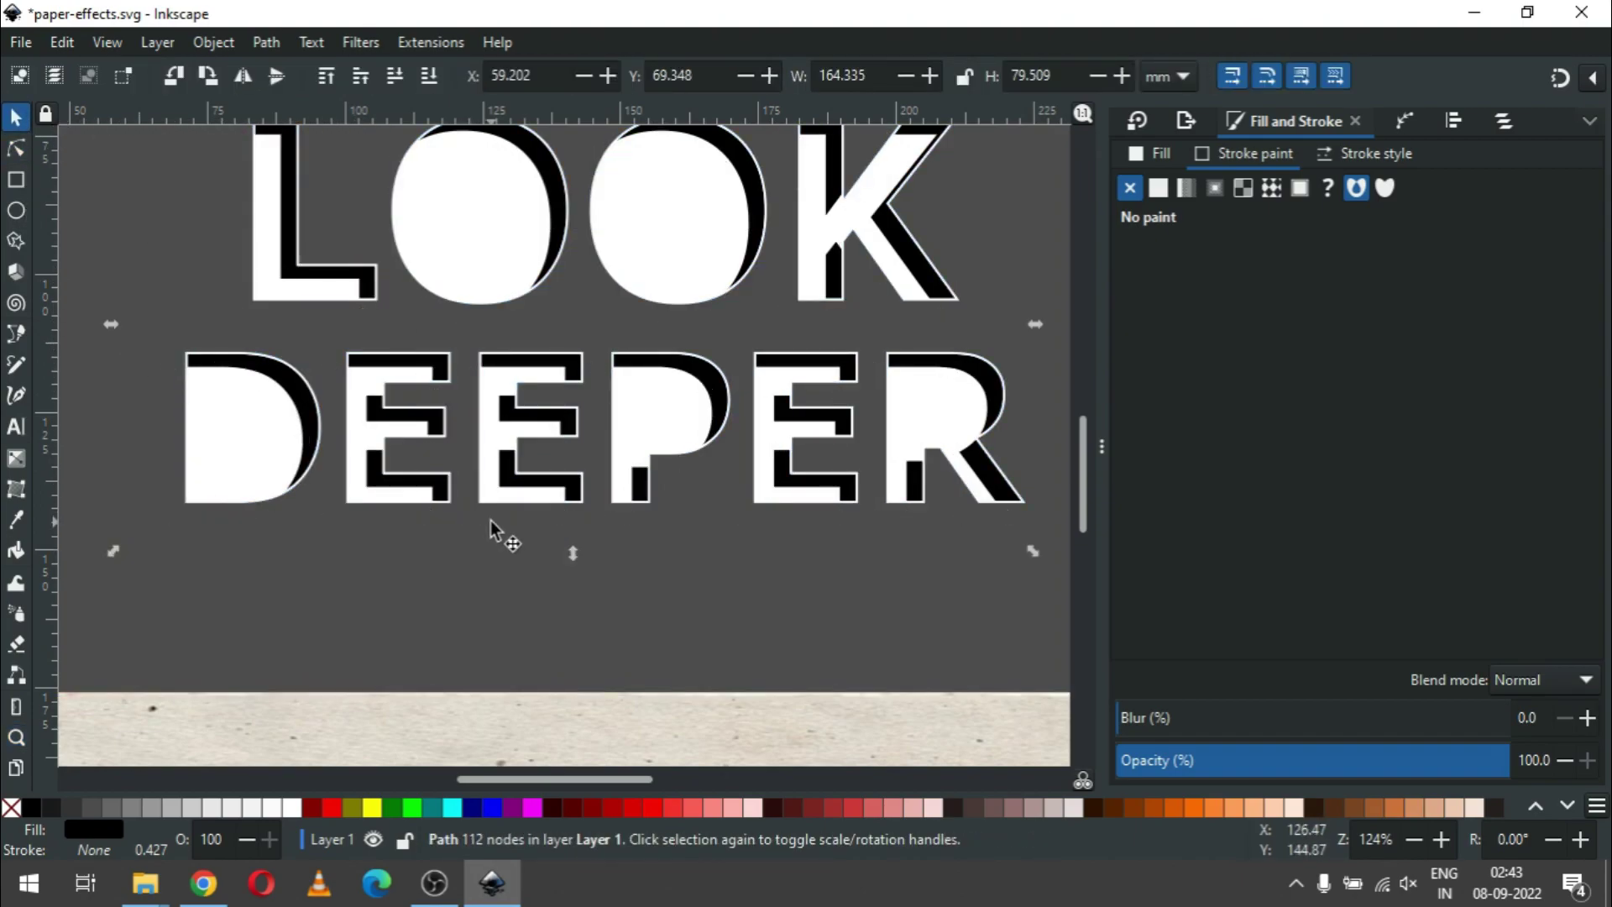
key(z)
right_click(506, 552)
click(503, 573)
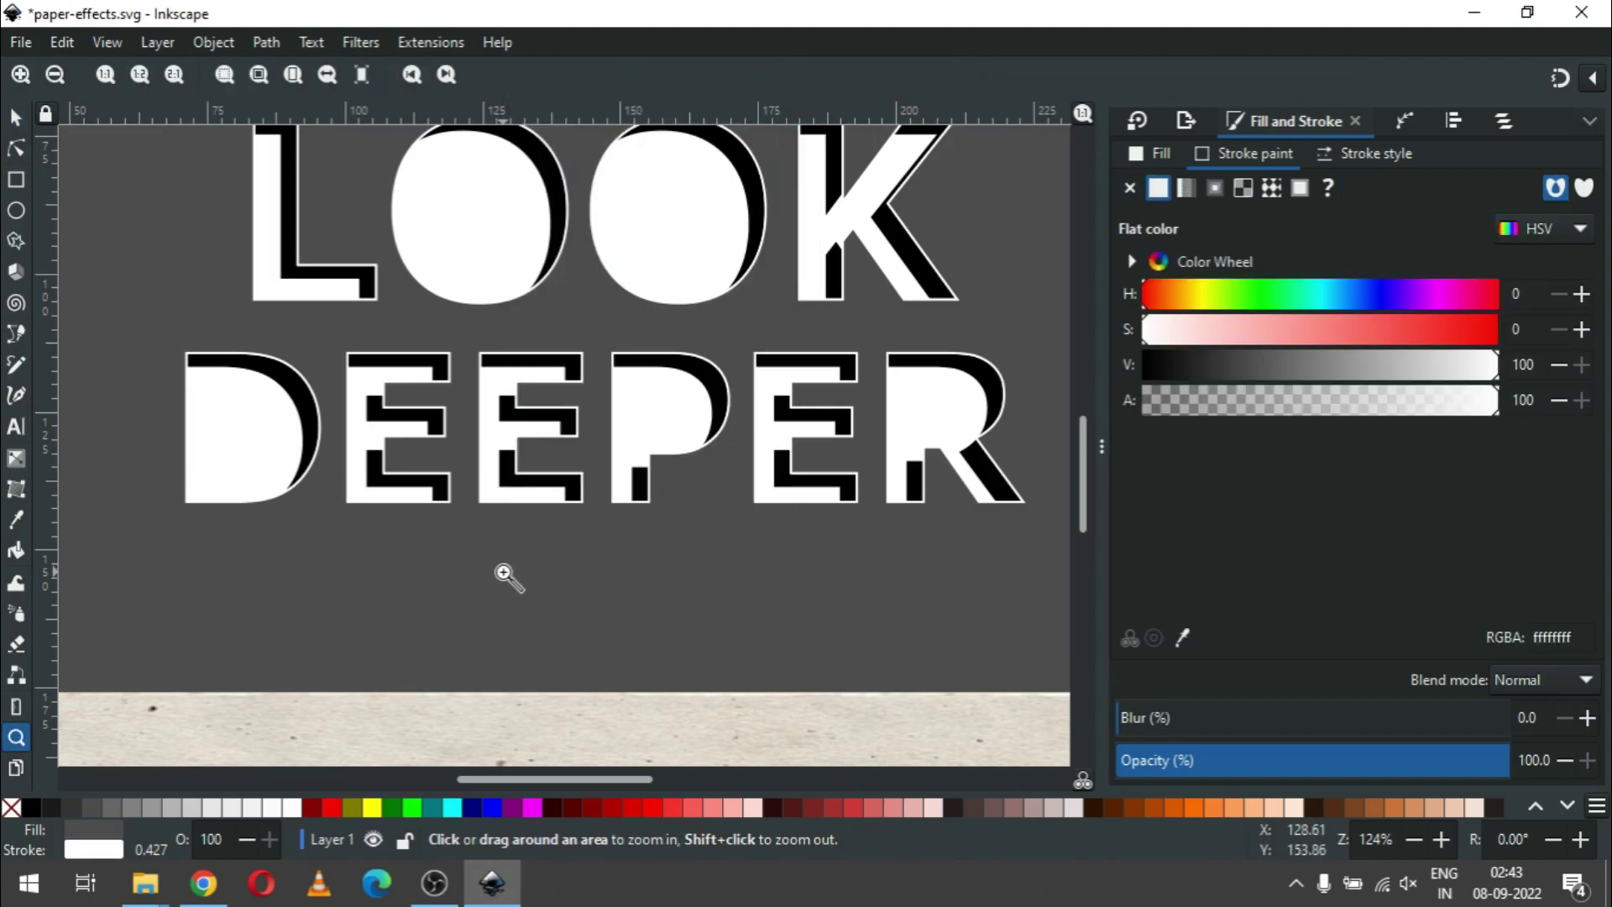
right_click(507, 576)
click(463, 594)
key(minus)
key(minus)
key(minus)
key(minus)
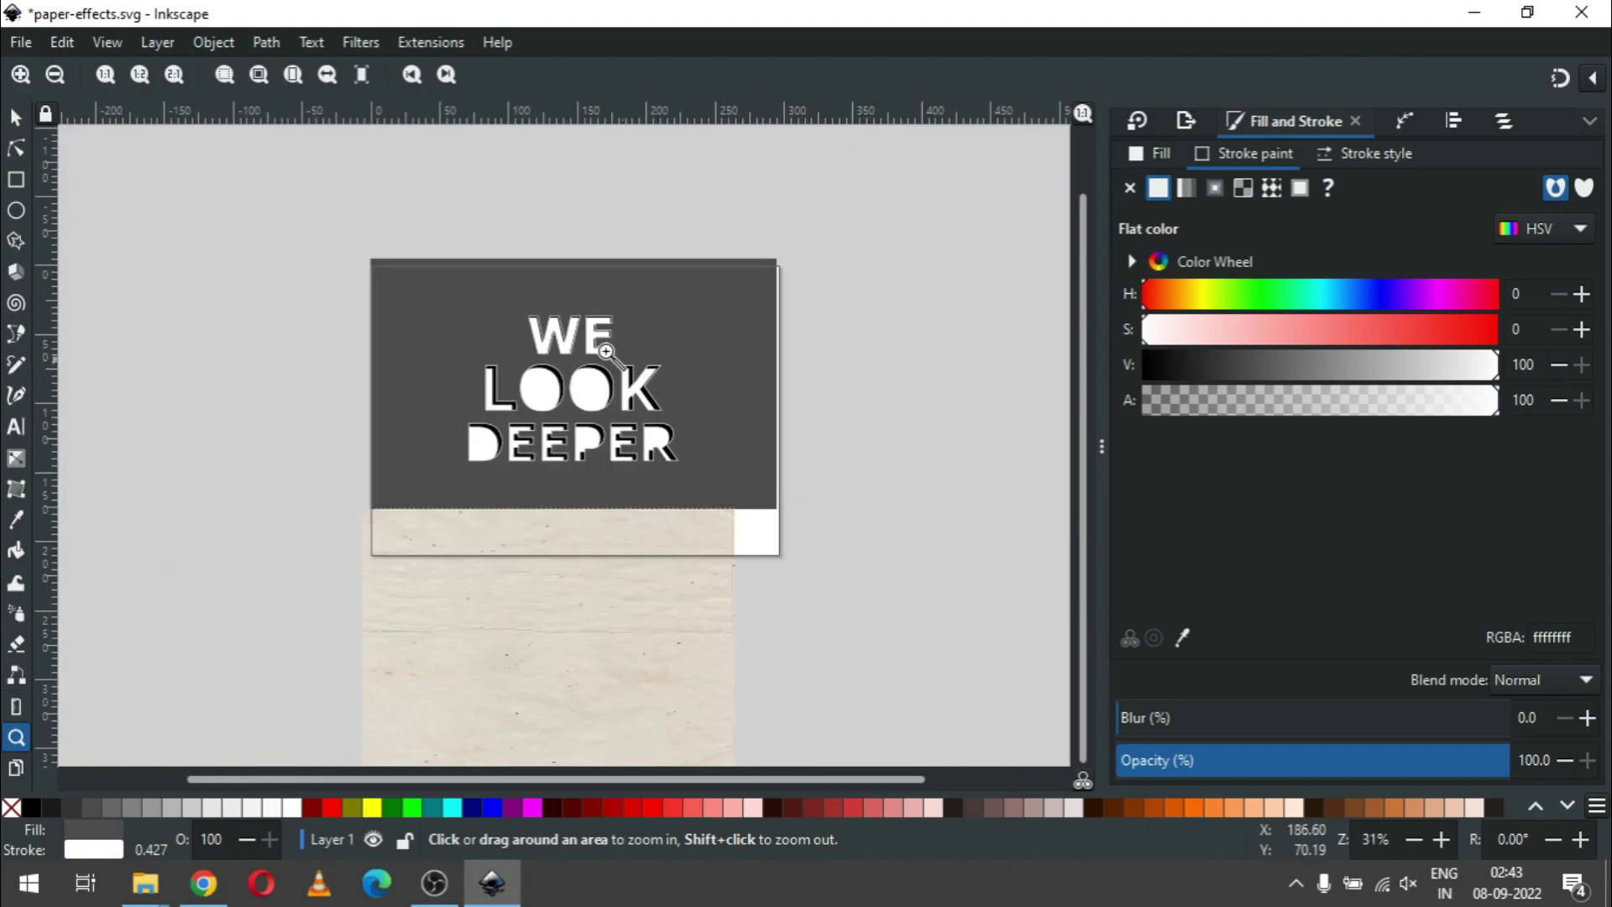
Step: Zoom in on WE and select its black shadow path
drag(622, 356, 651, 381)
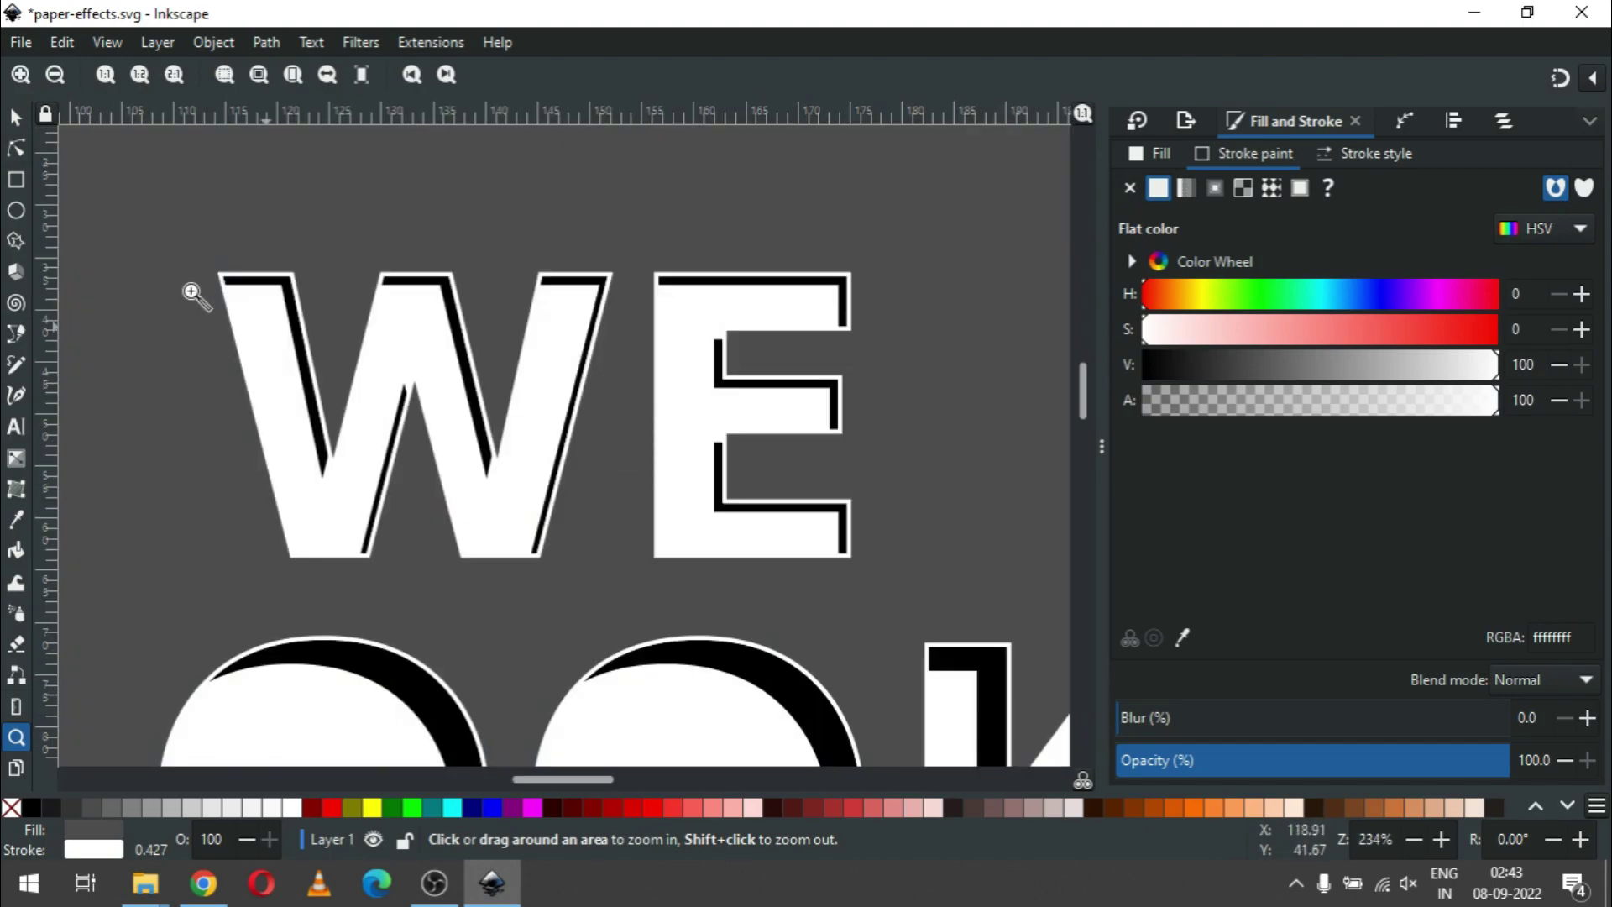
drag(179, 244, 894, 589)
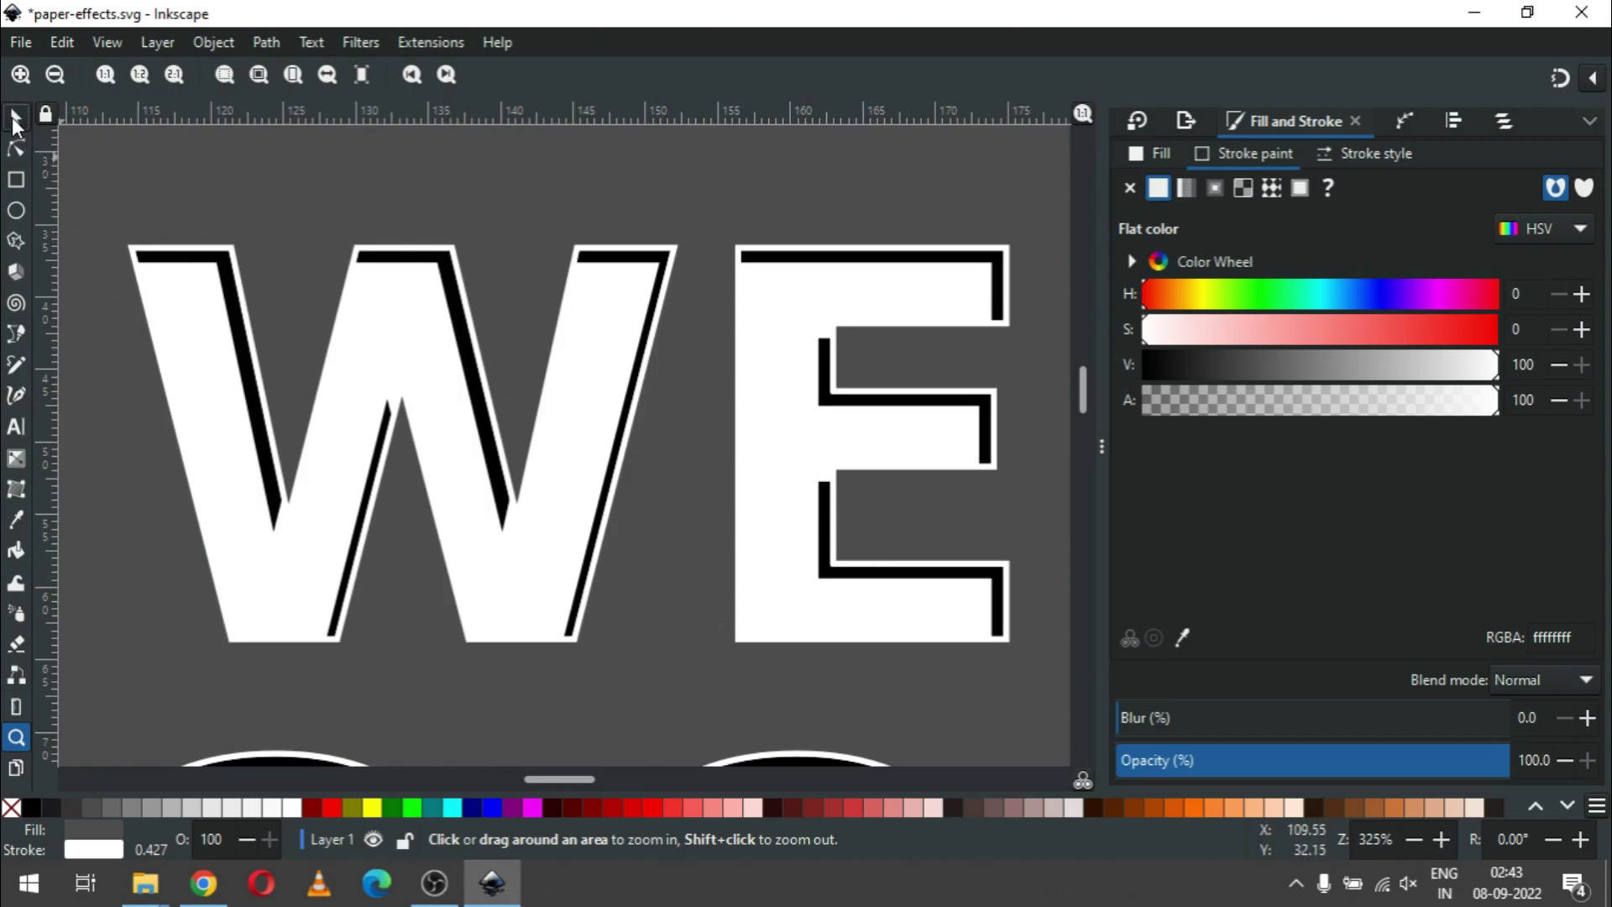
click(15, 119)
click(205, 261)
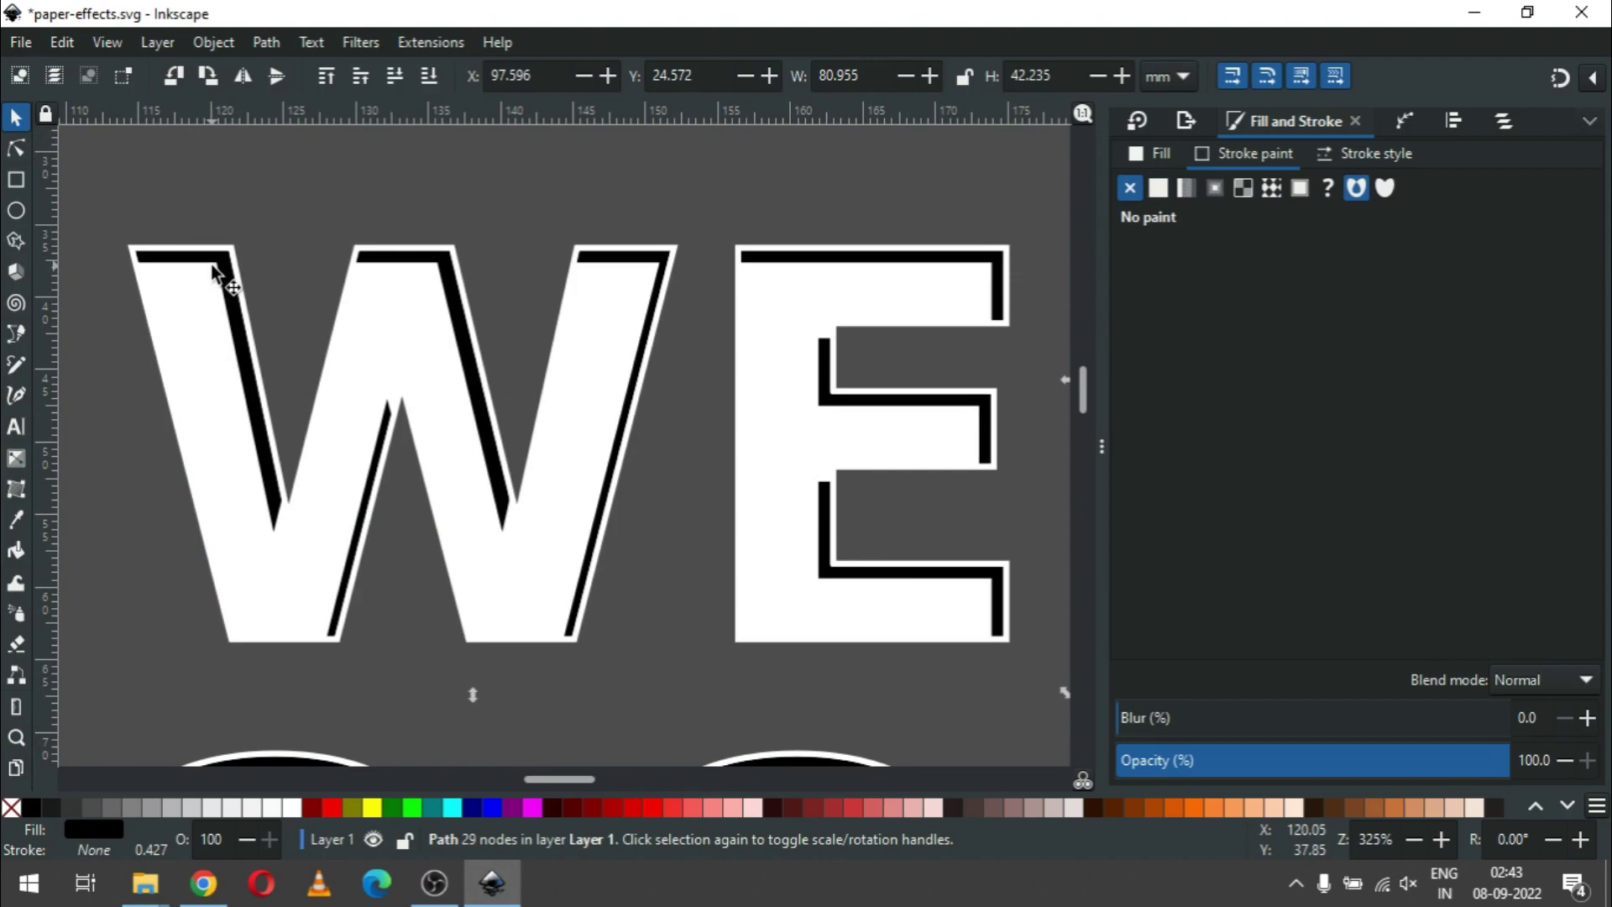
drag(223, 294, 222, 274)
key(minus)
key(minus)
key(minus)
key(minus)
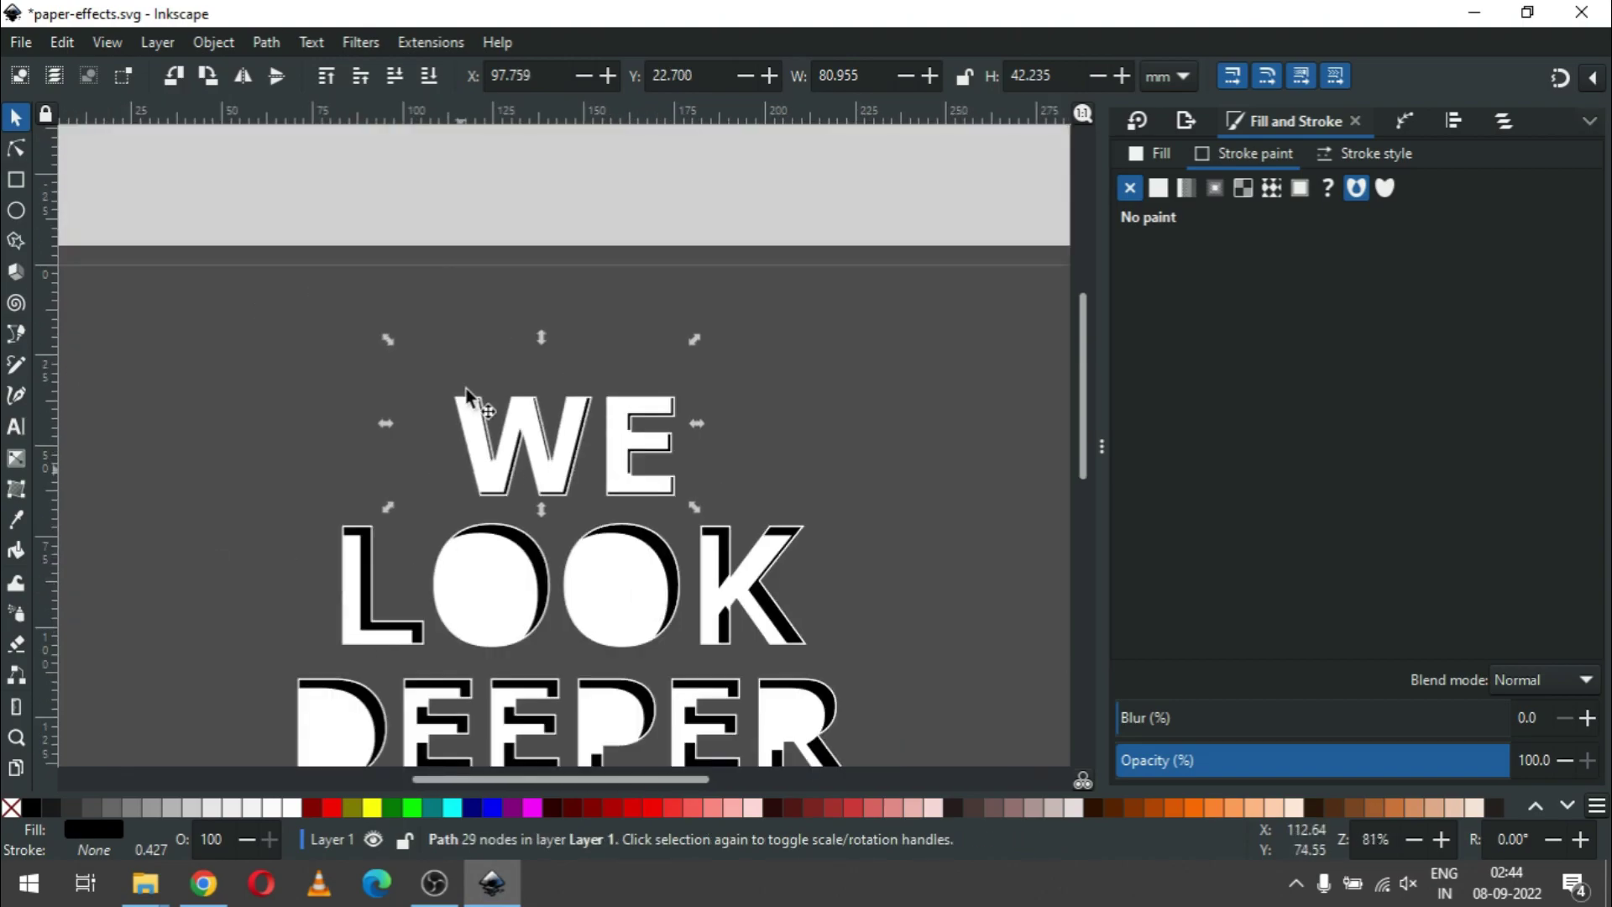
click(509, 214)
key(z)
drag(311, 503, 565, 600)
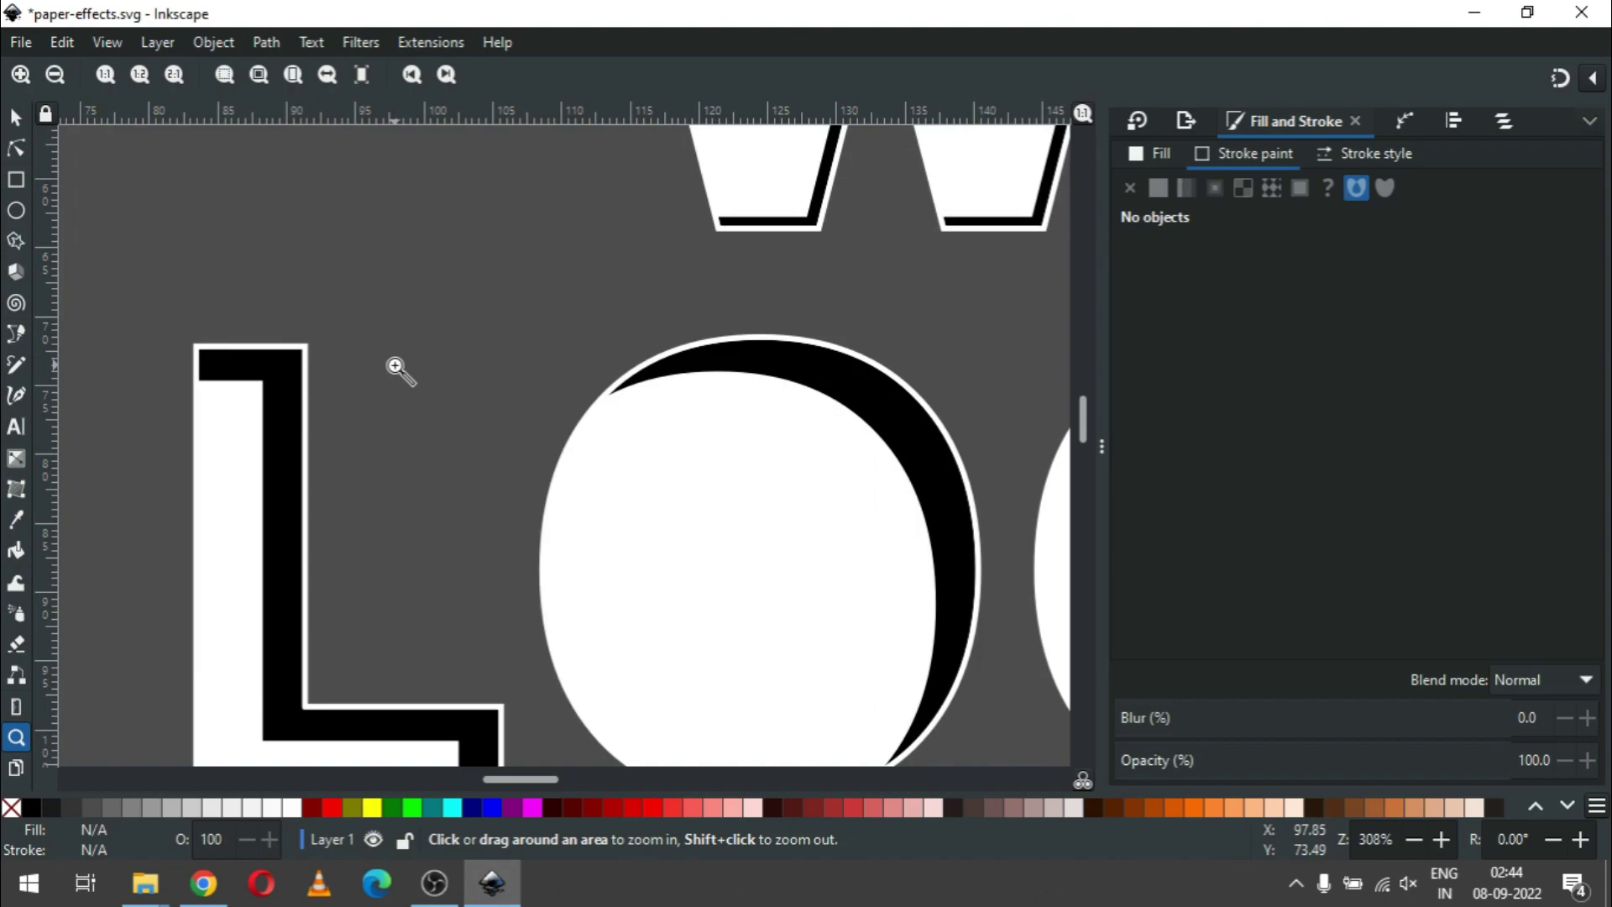
key(minus)
key(minus)
key(minus)
key(minus)
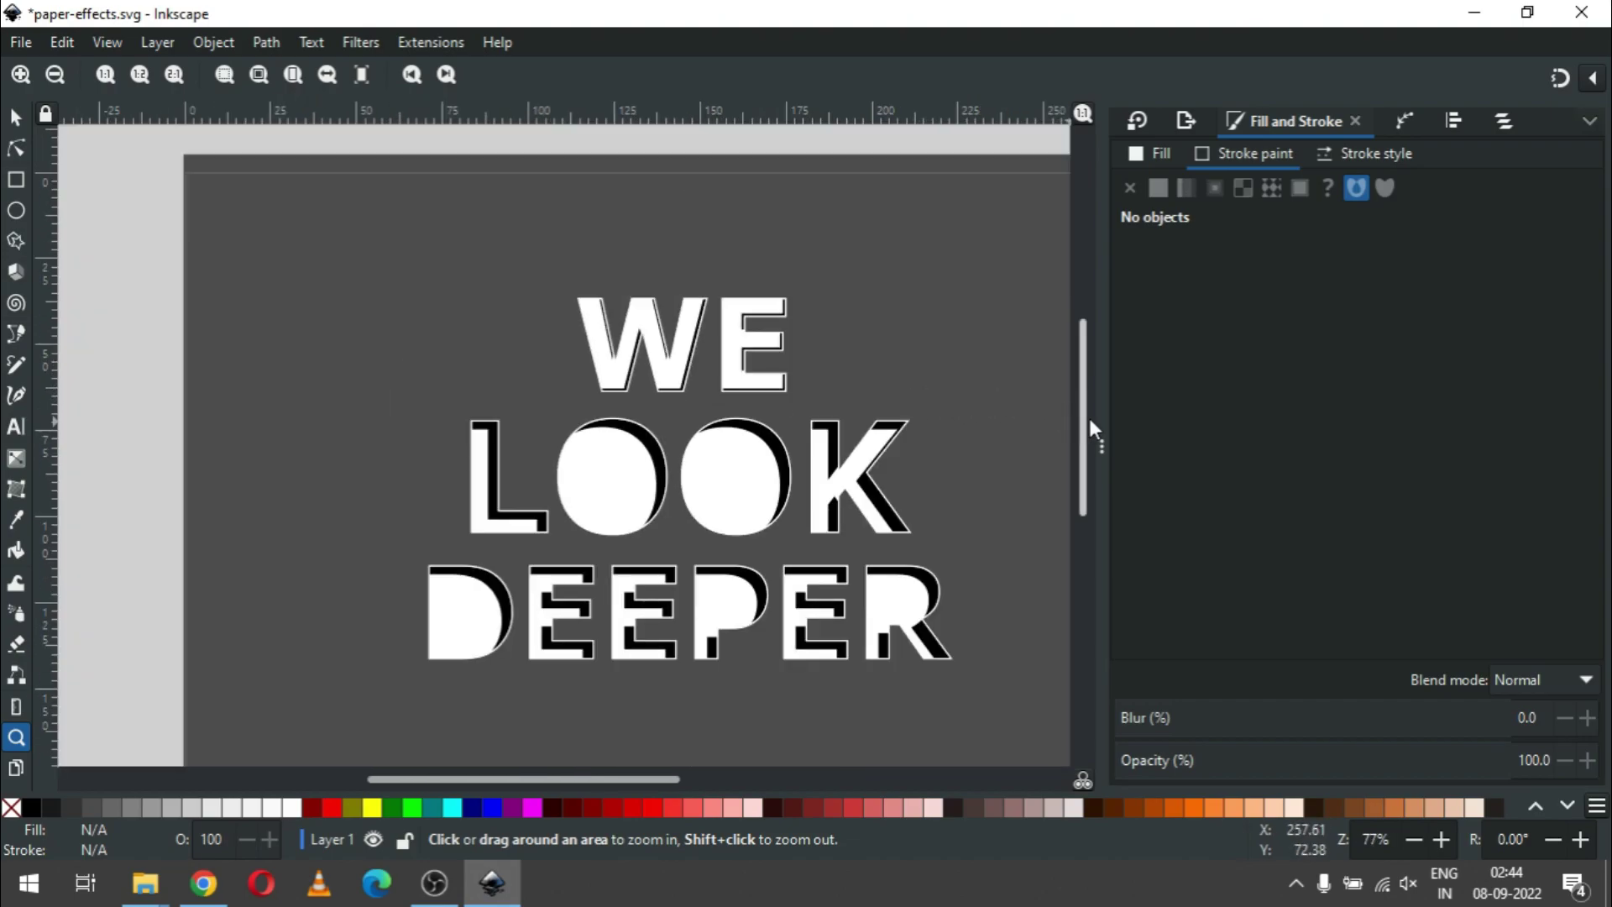
drag(1090, 418, 1090, 436)
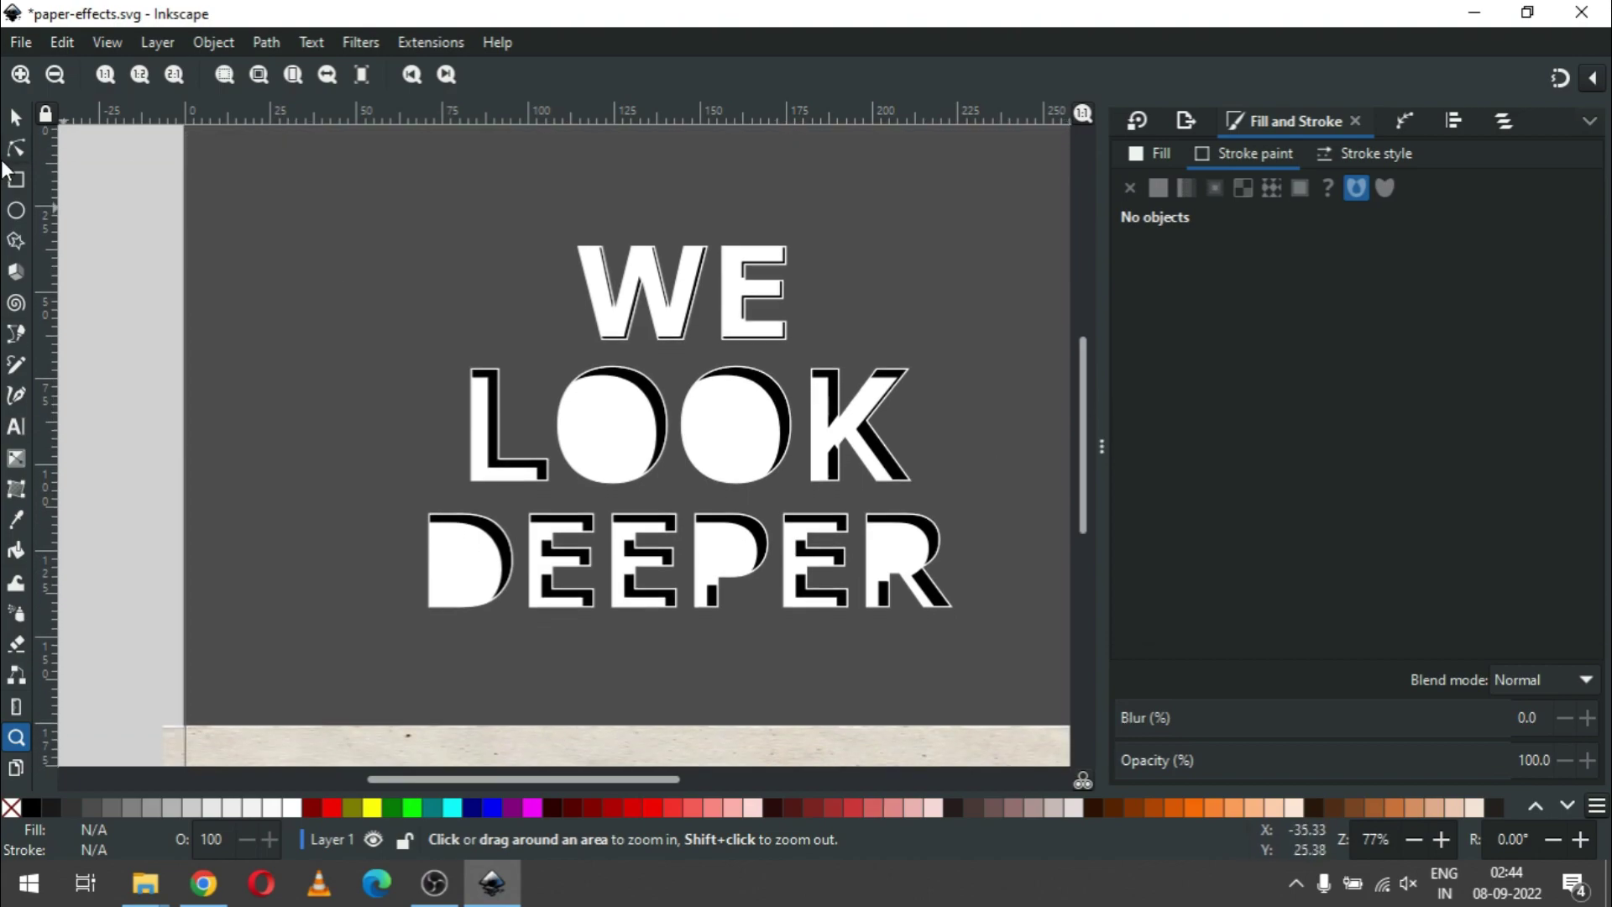
click(14, 120)
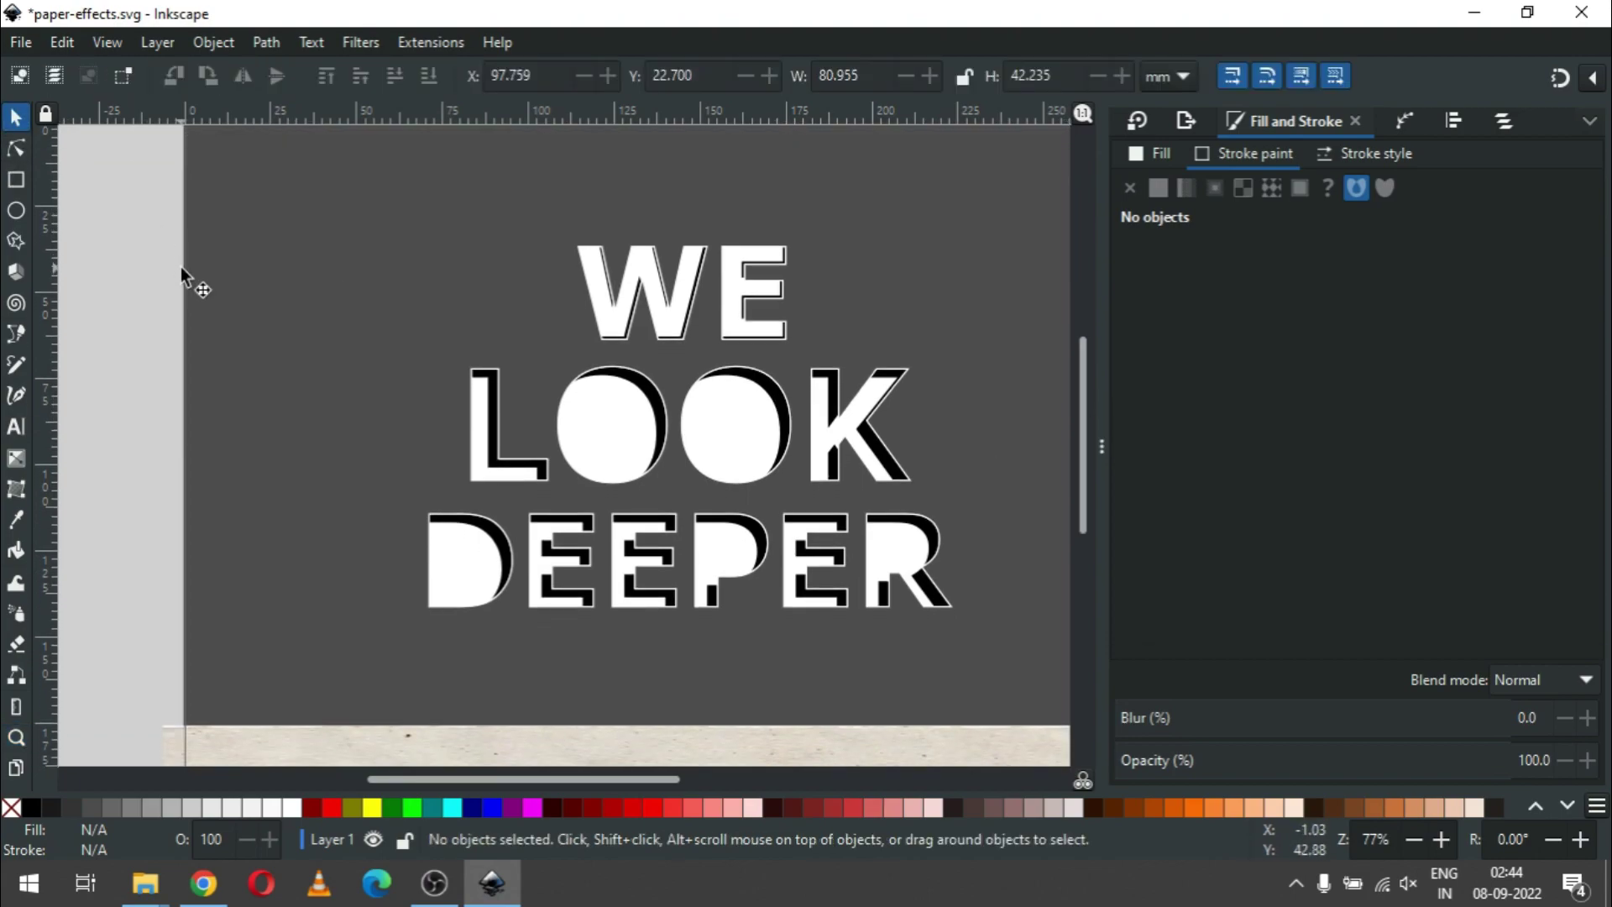
click(255, 416)
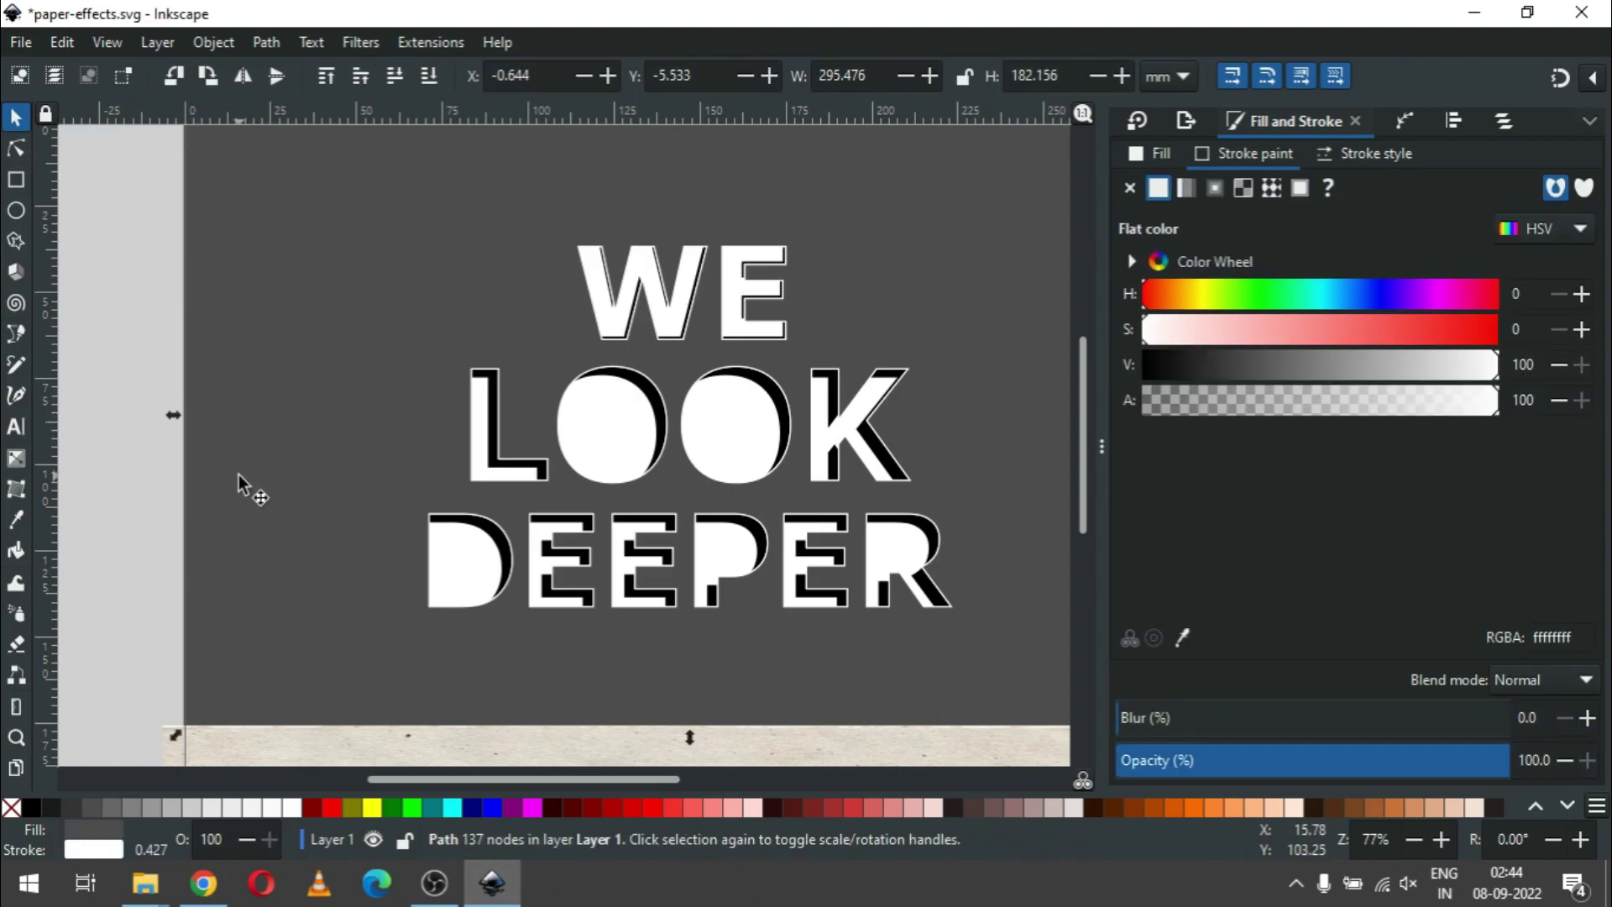
Step: Recolour the letter-cutout backdrop from dark grey to the 30% Gray swatch, then deselect it
click(205, 809)
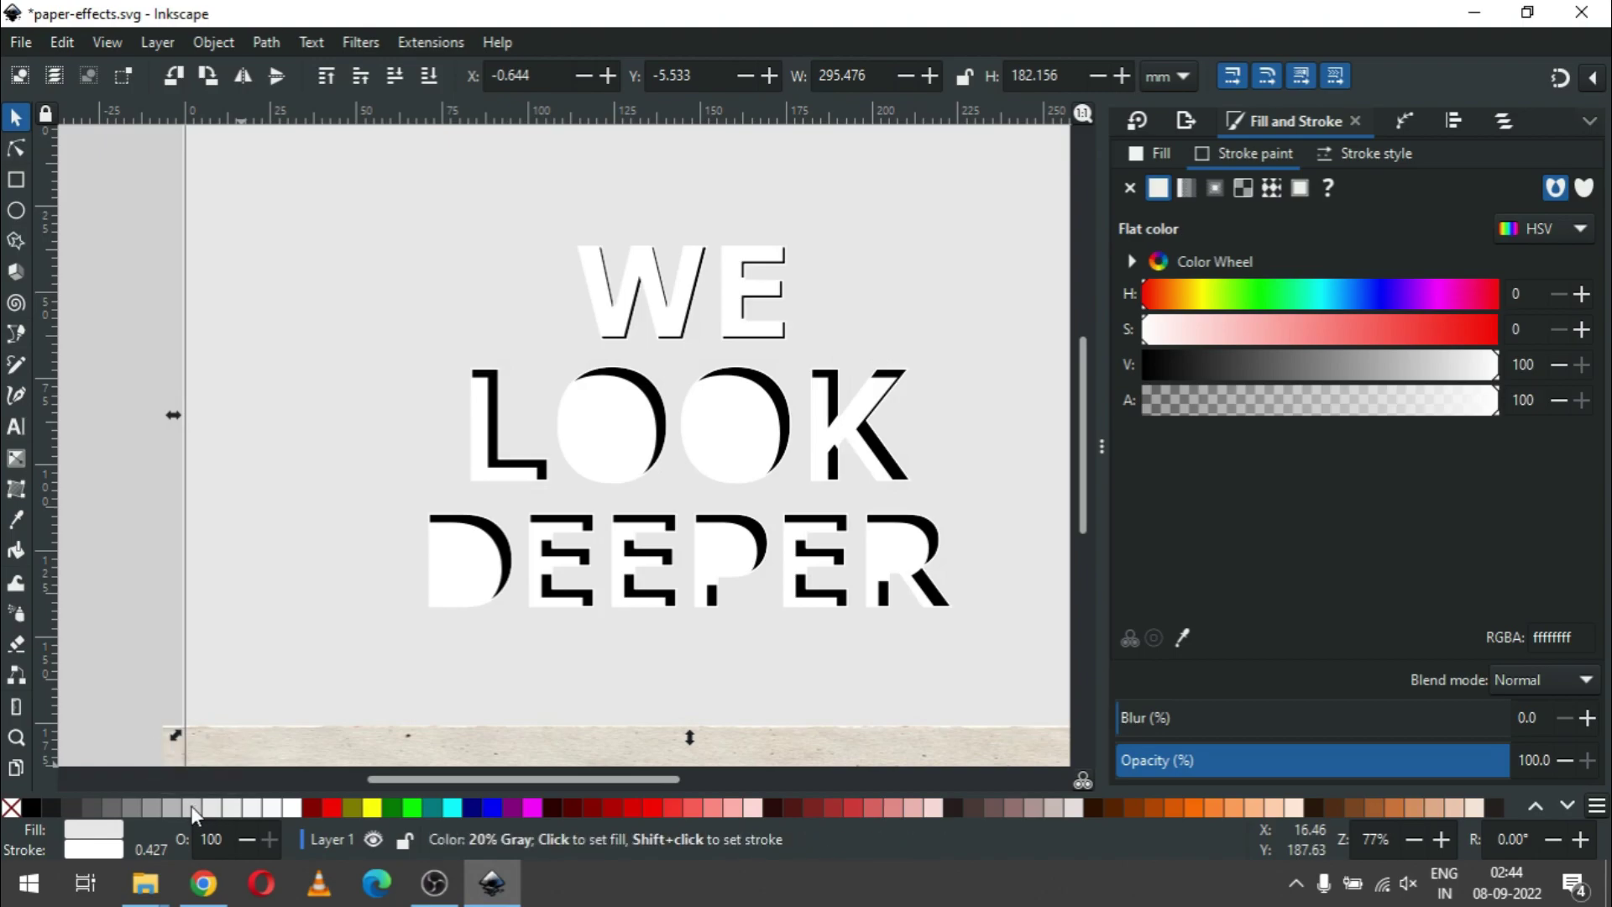
click(191, 808)
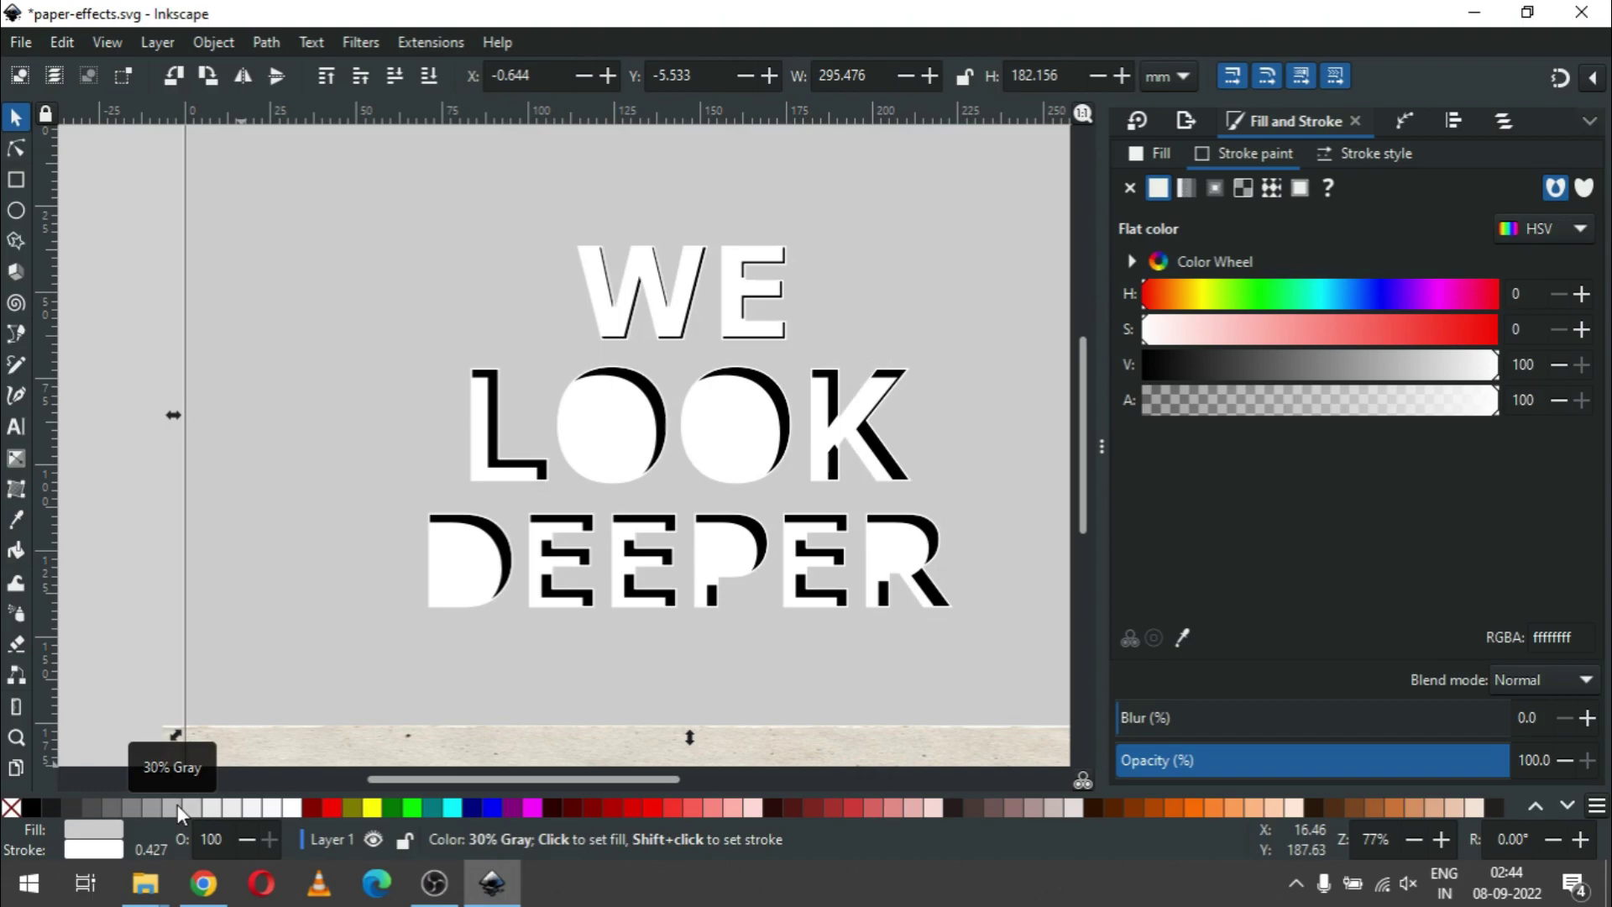
click(178, 805)
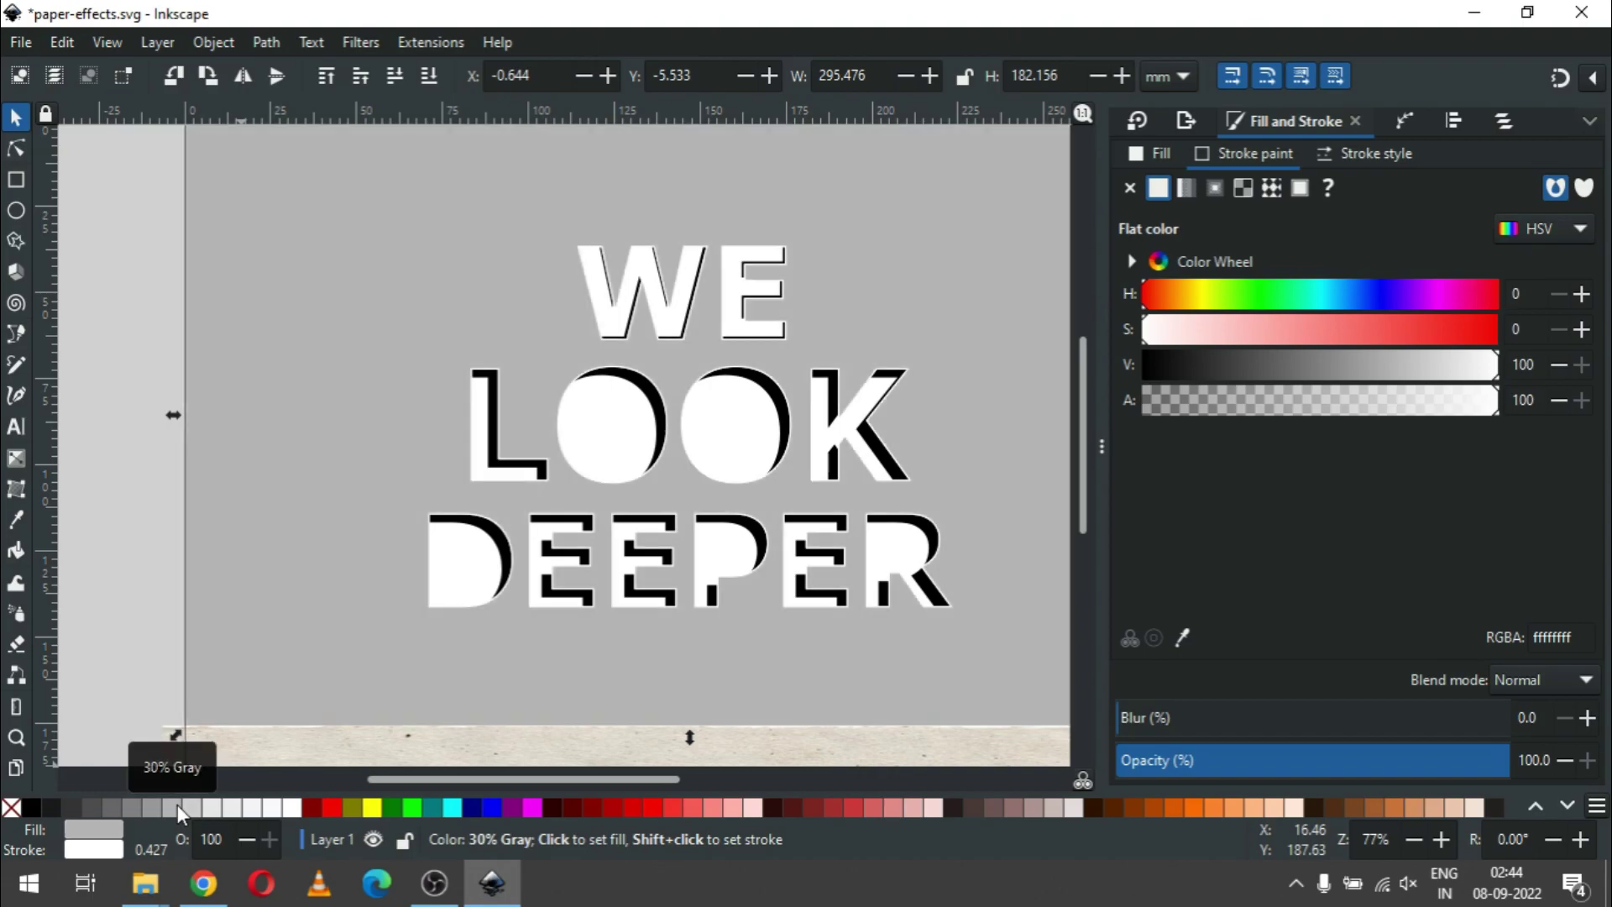
click(143, 341)
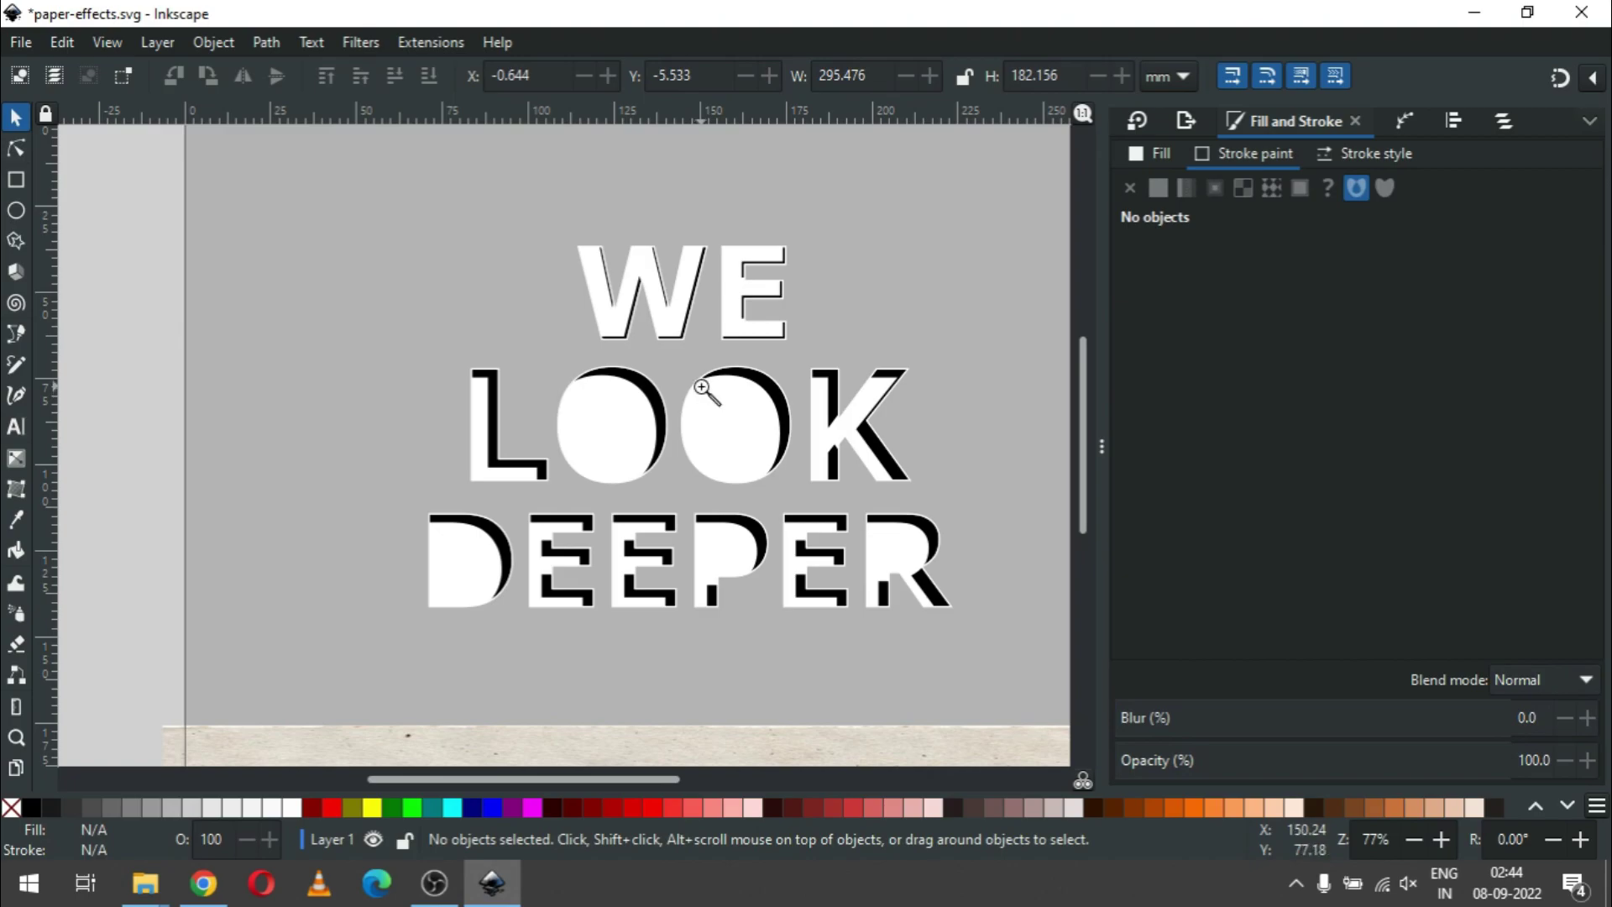
key(z)
drag(554, 293, 794, 443)
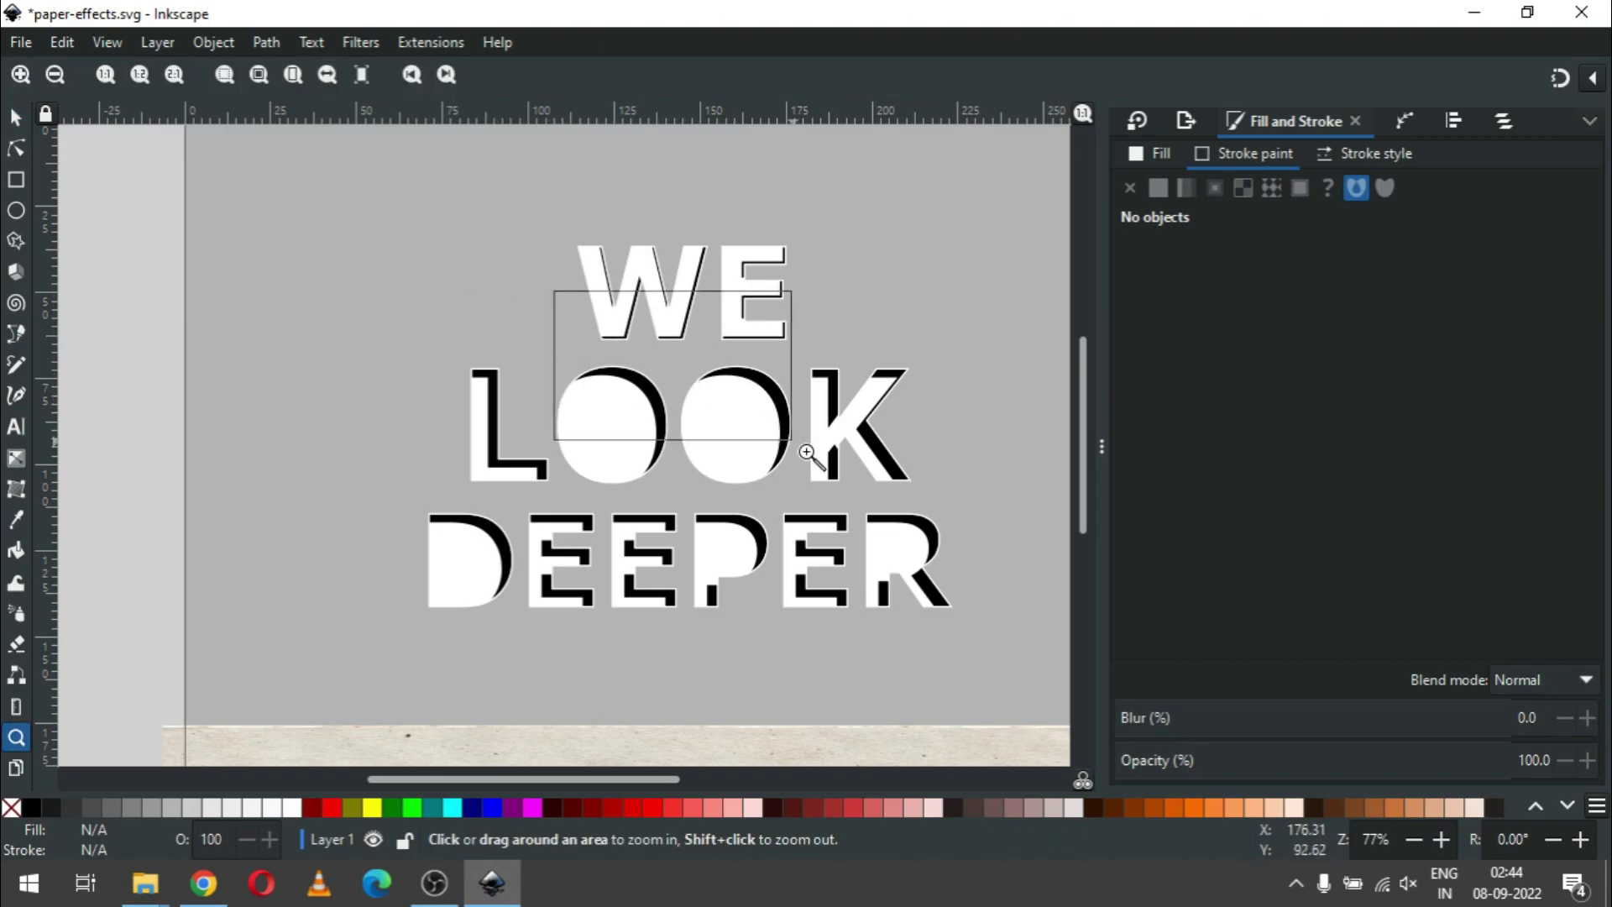
key(minus)
key(s)
scroll(1085, 436, down, 2)
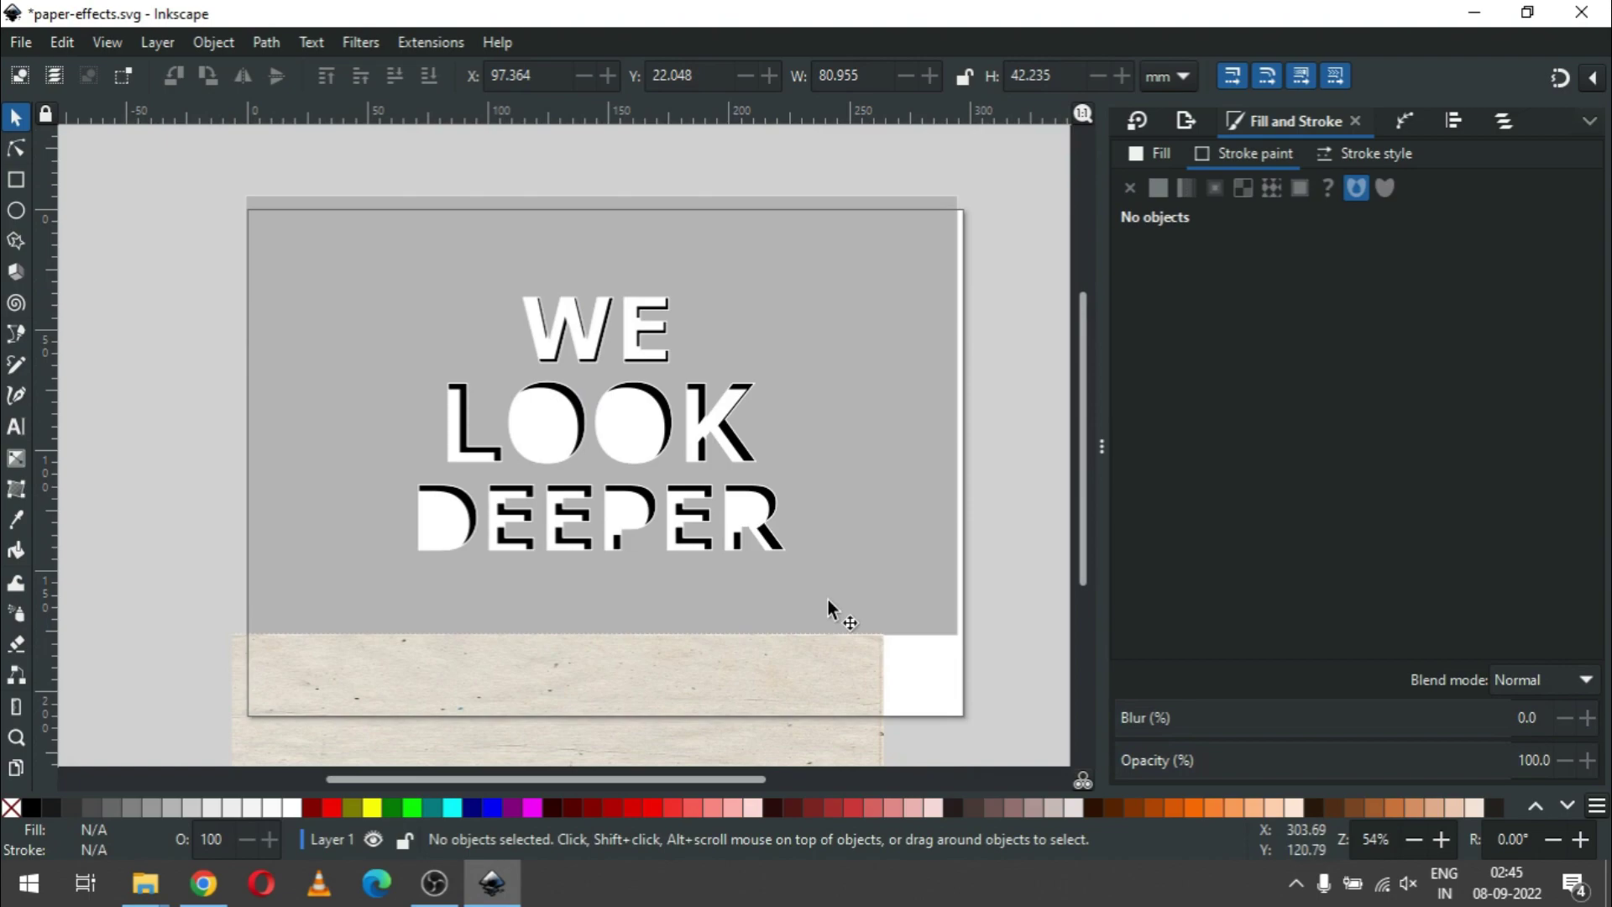
Step: Move the paper texture image up so it covers the page
click(794, 667)
drag(769, 682, 838, 269)
drag(848, 308, 851, 302)
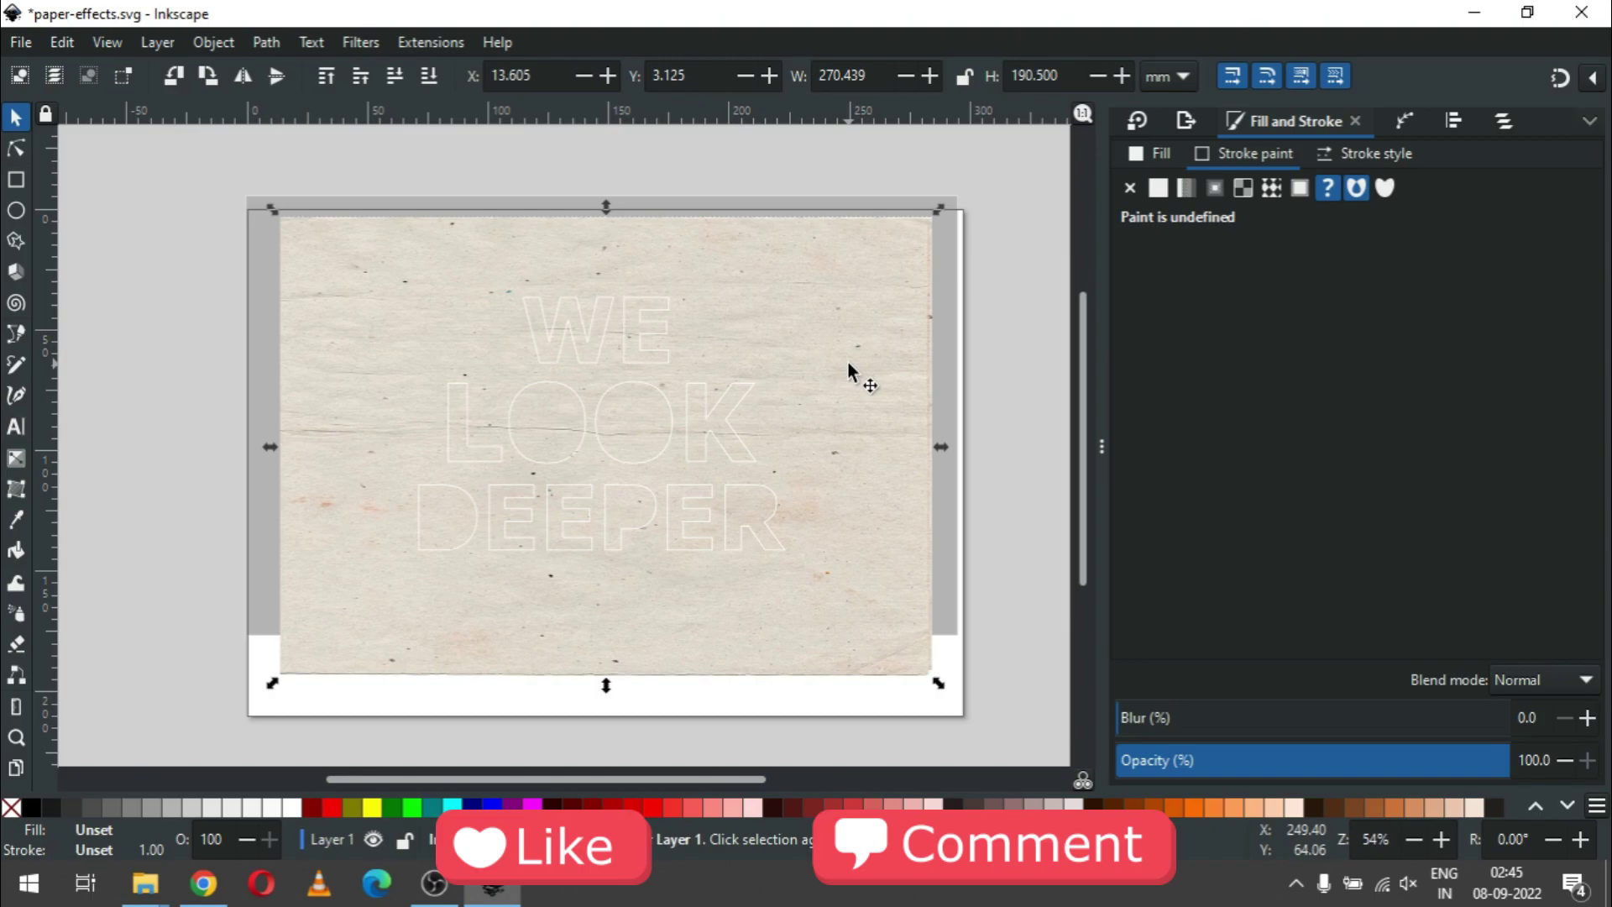
Step: Duplicate the paper image, move the copy about 121 mm down, and select the grey cutout path
right_click(840, 335)
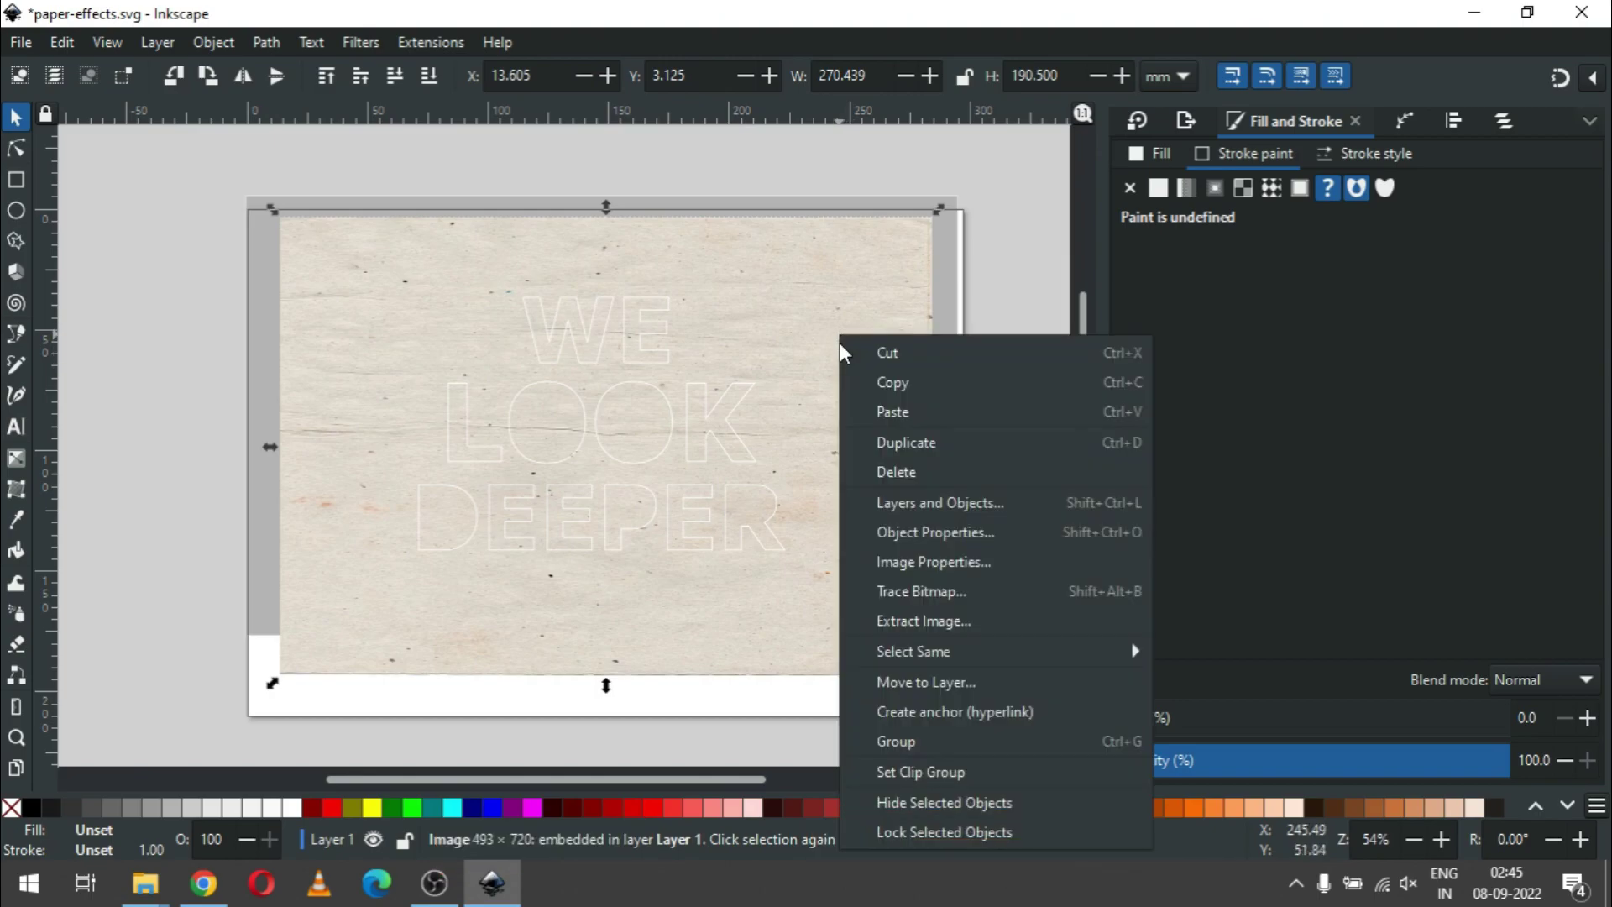
click(899, 442)
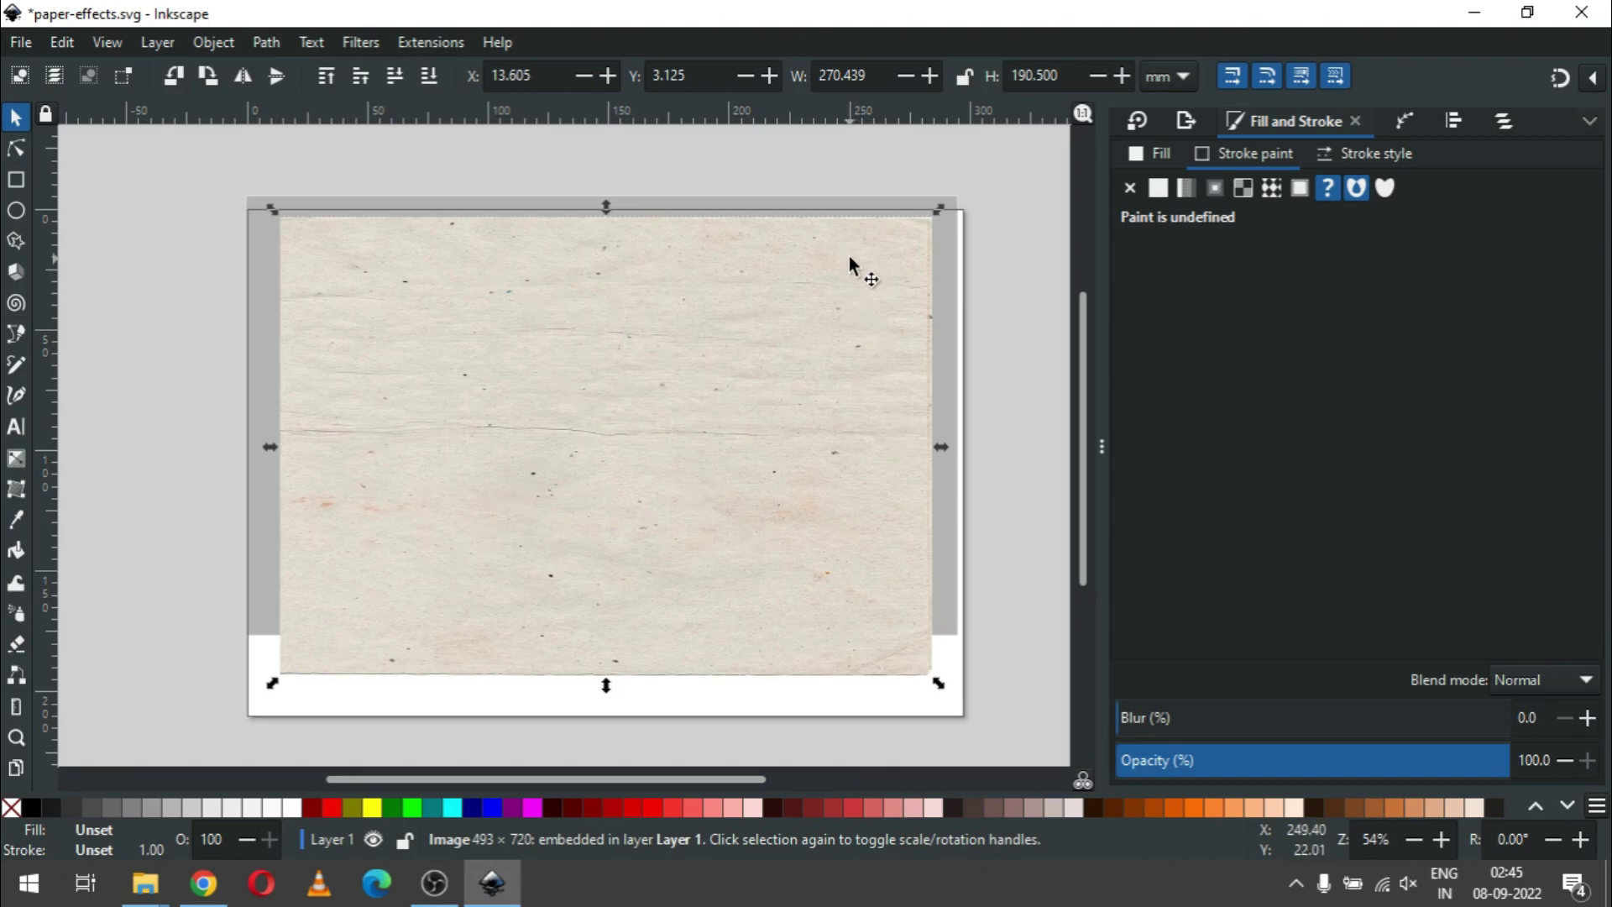
drag(844, 244, 852, 551)
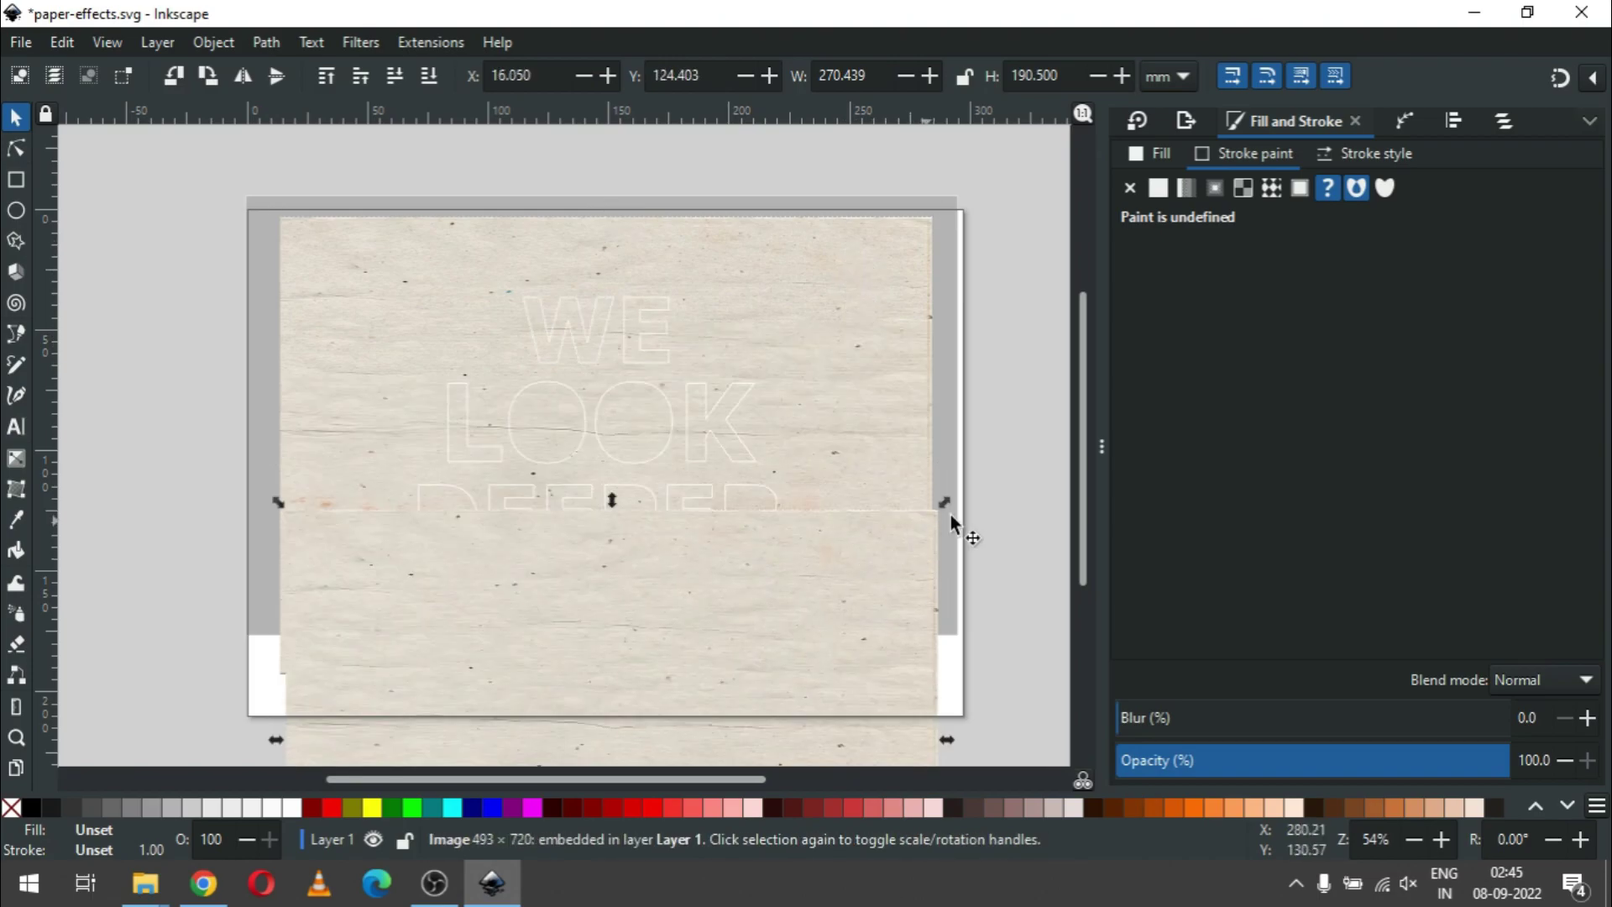
click(995, 530)
click(886, 268)
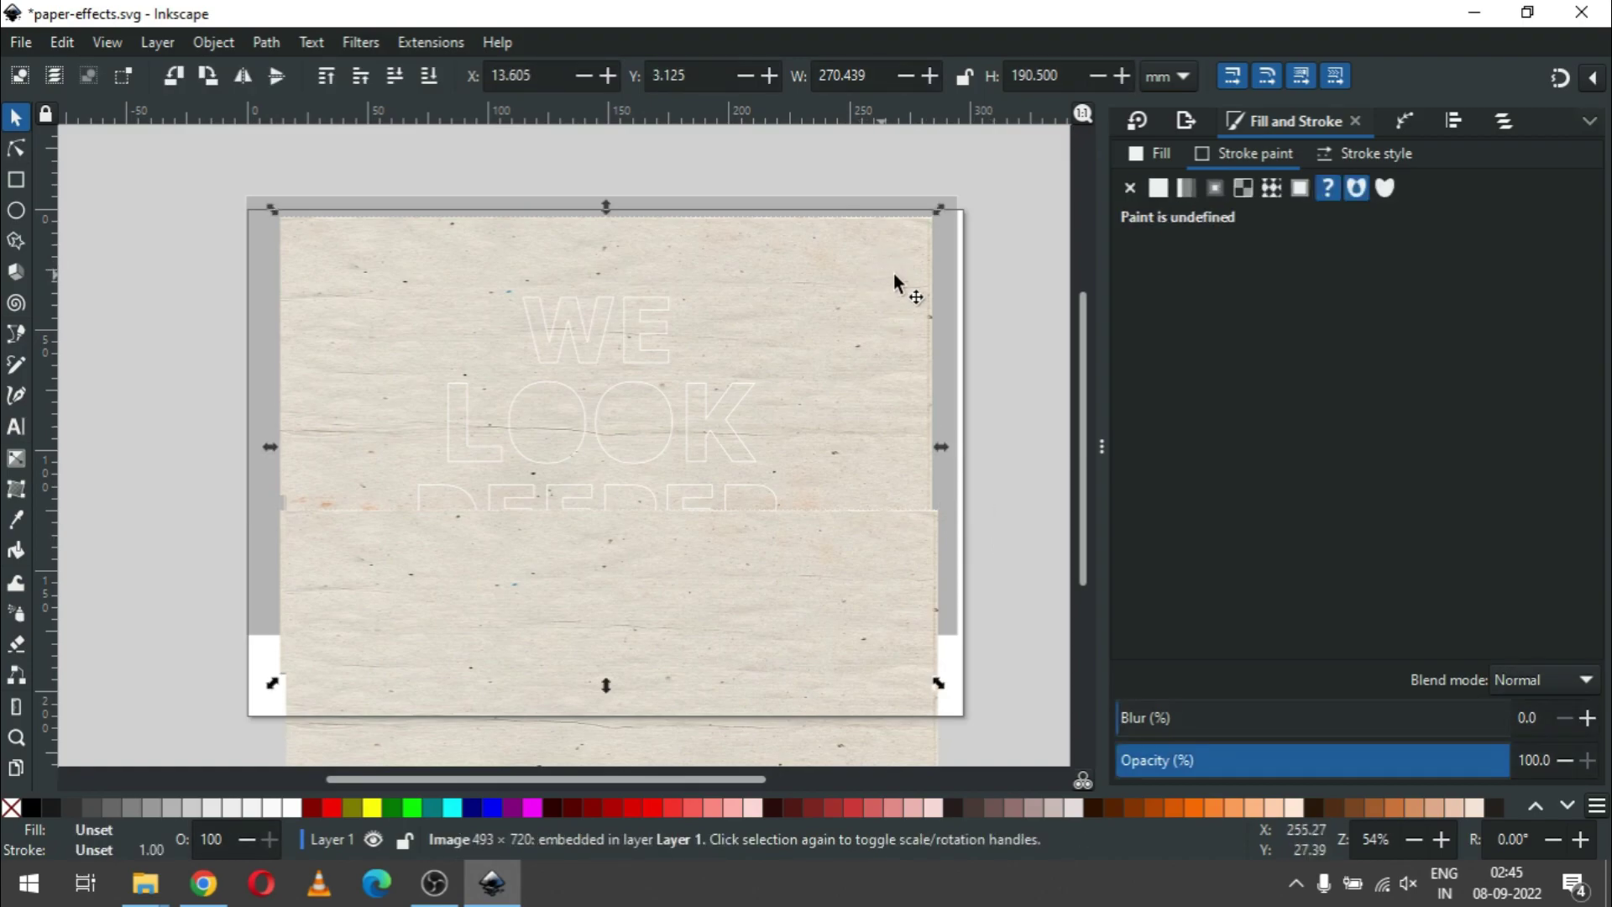
click(954, 285)
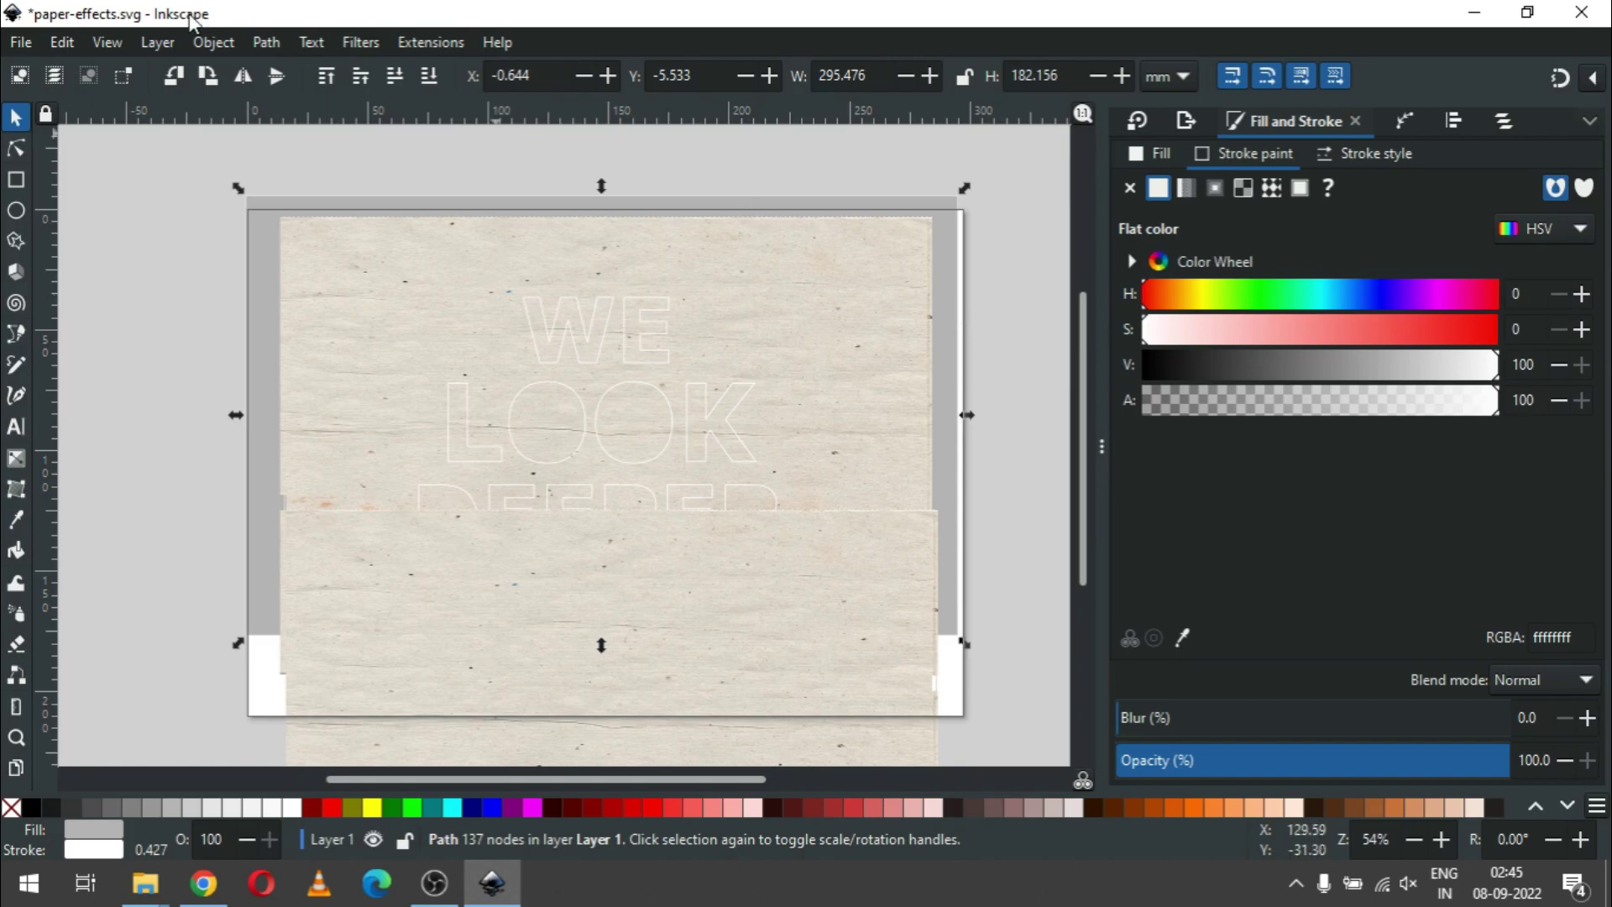
Step: Raise the grey cutout shape to the top and shift the lower paper image right
click(212, 43)
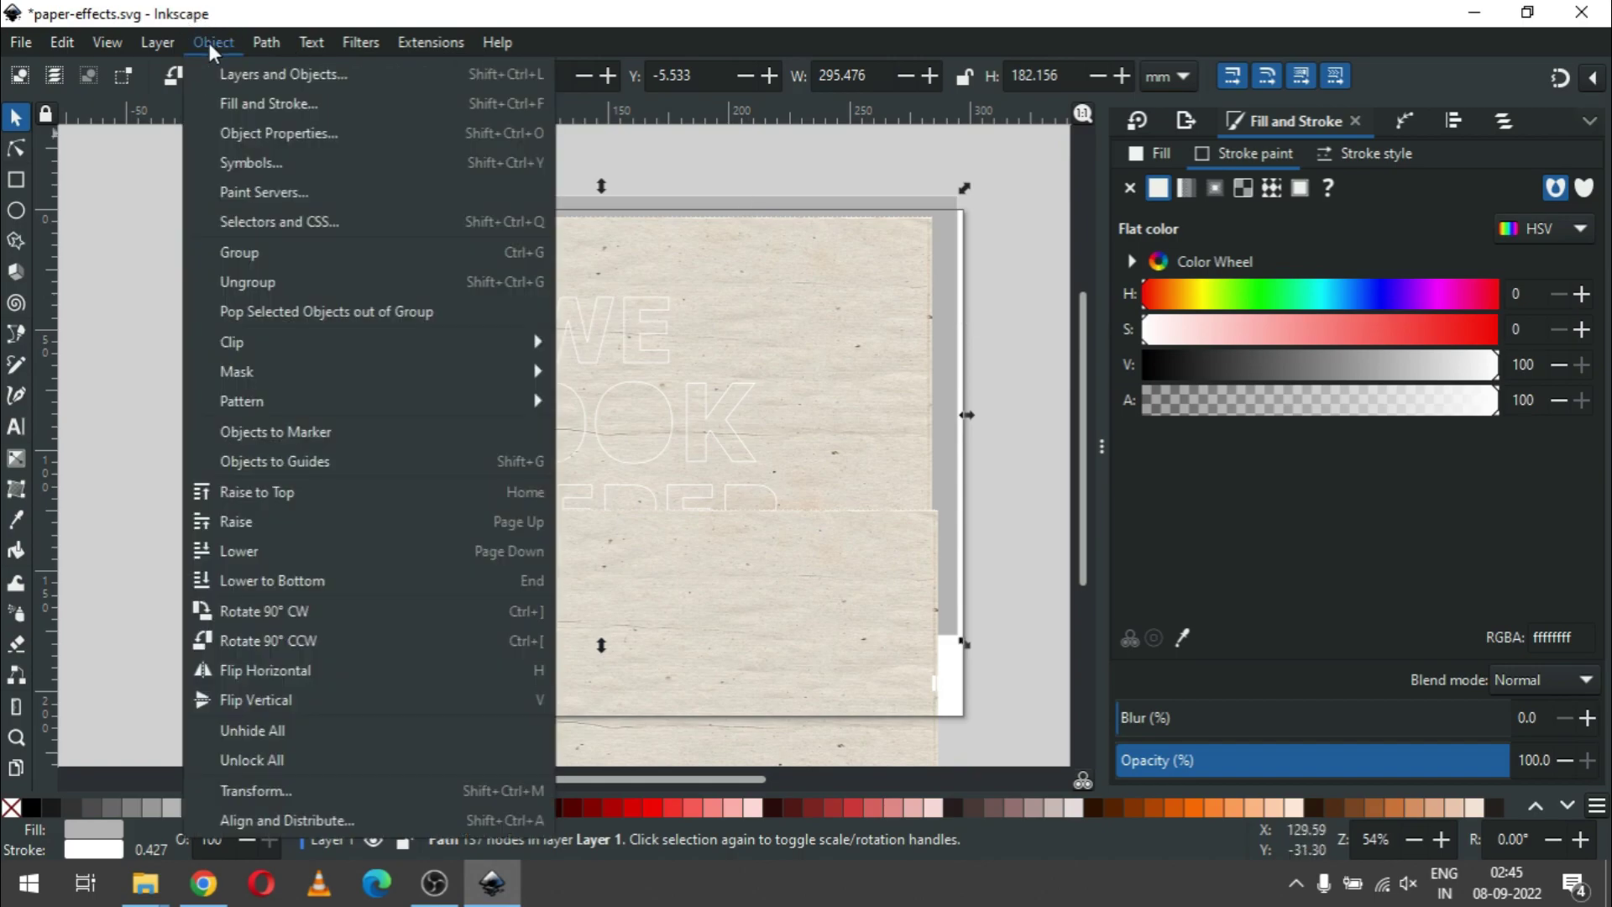
click(270, 497)
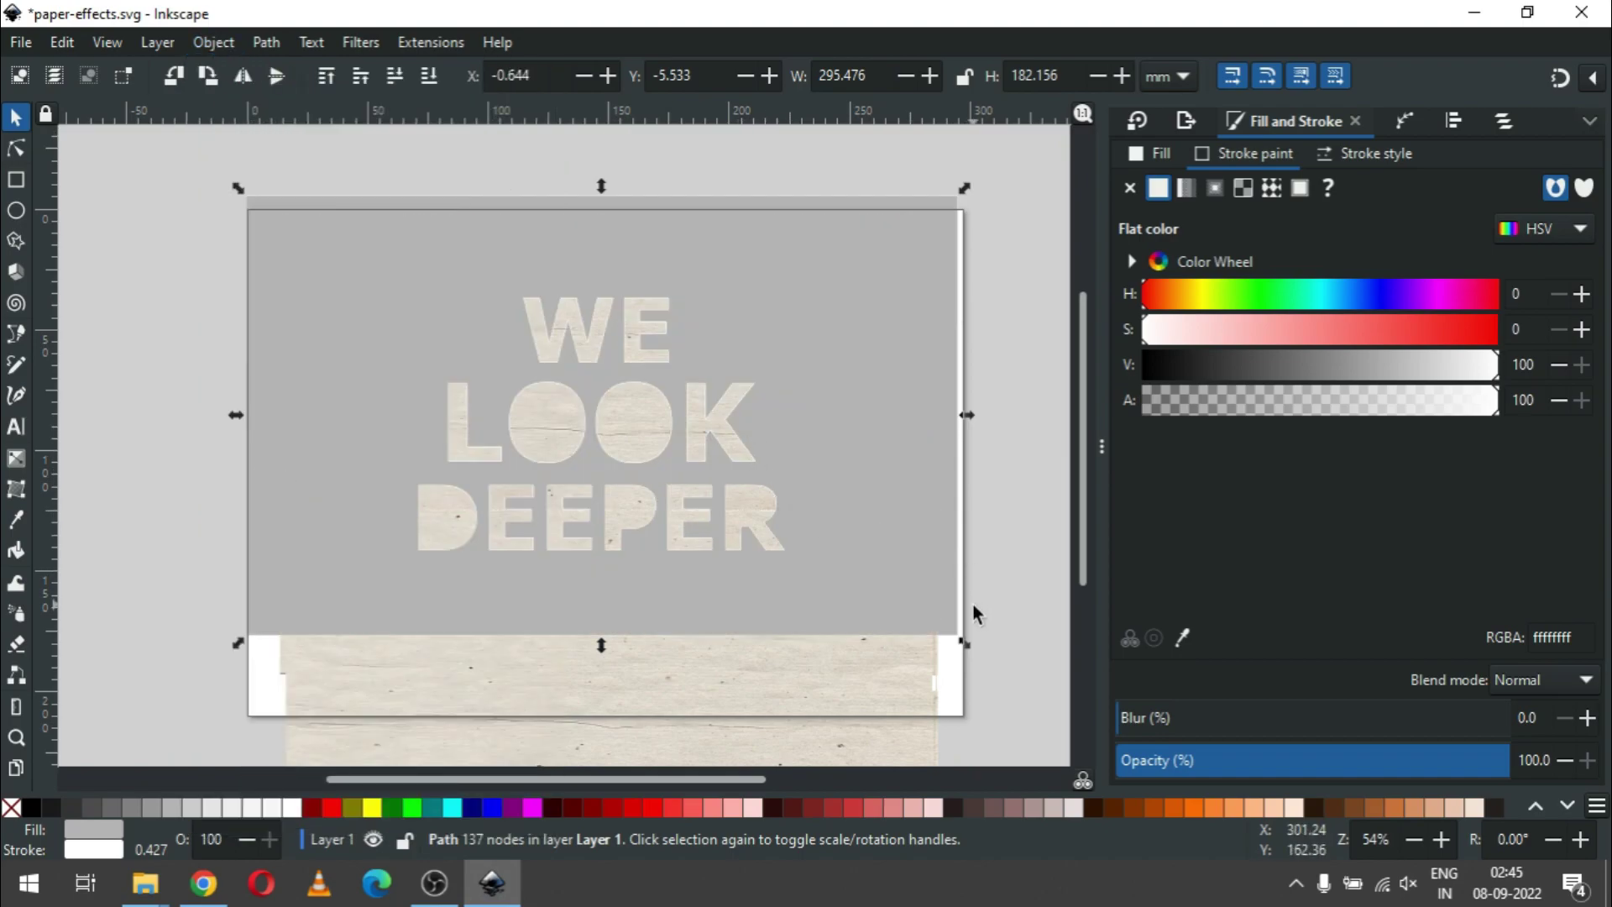
key(Escape)
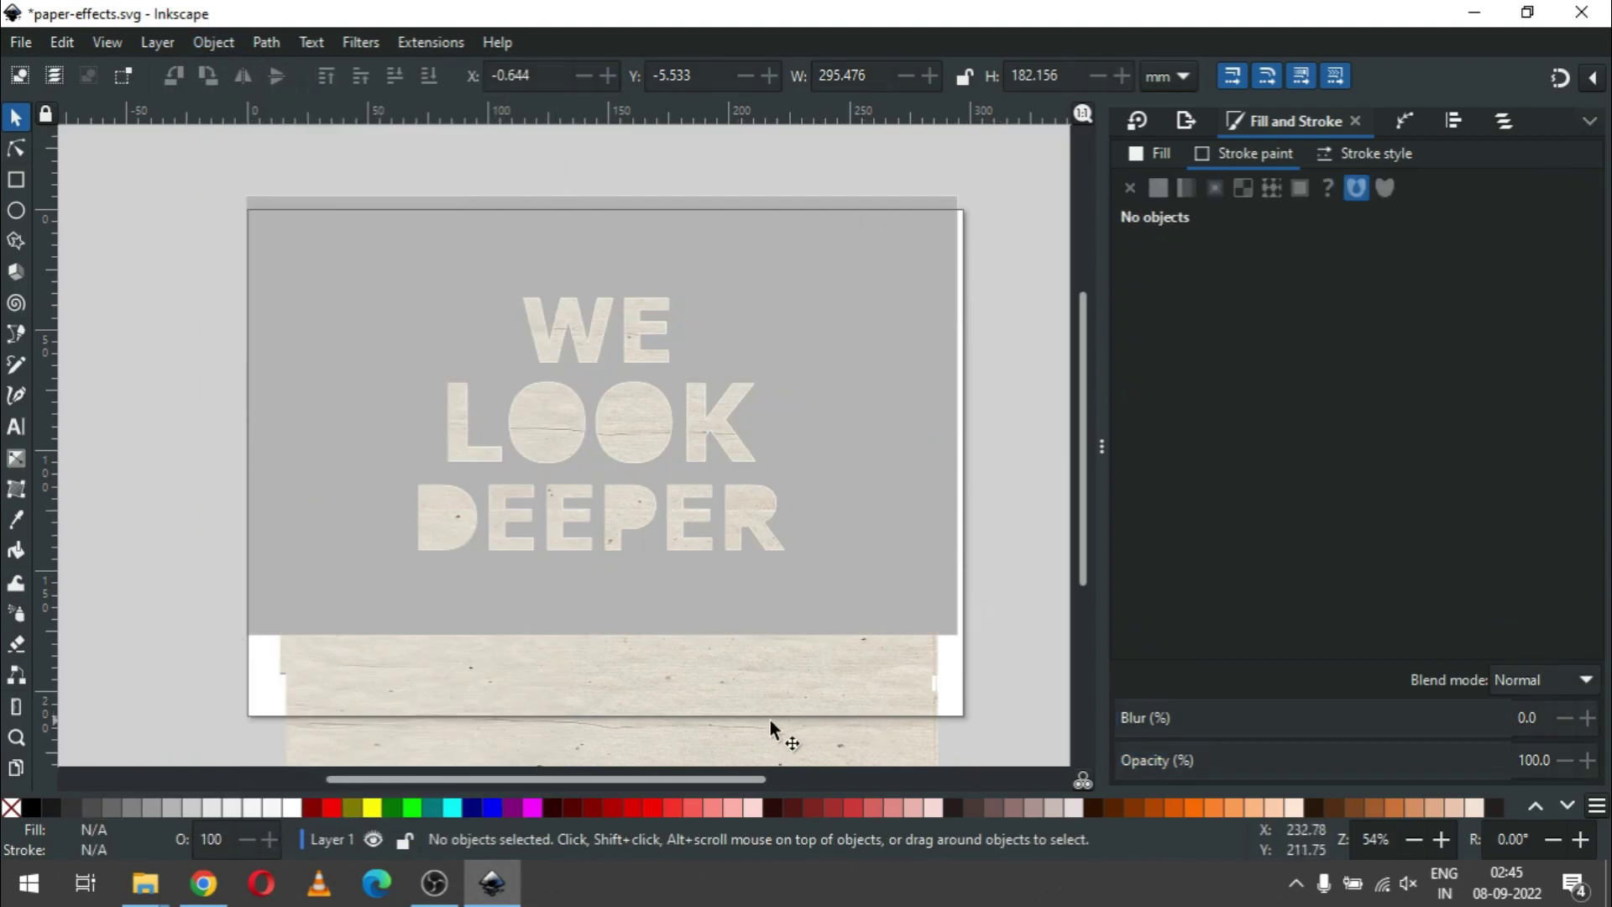
click(331, 720)
drag(332, 719, 403, 723)
Step: Clip the top paper image to the grey letter-cutout shape with Set Clip
click(264, 522)
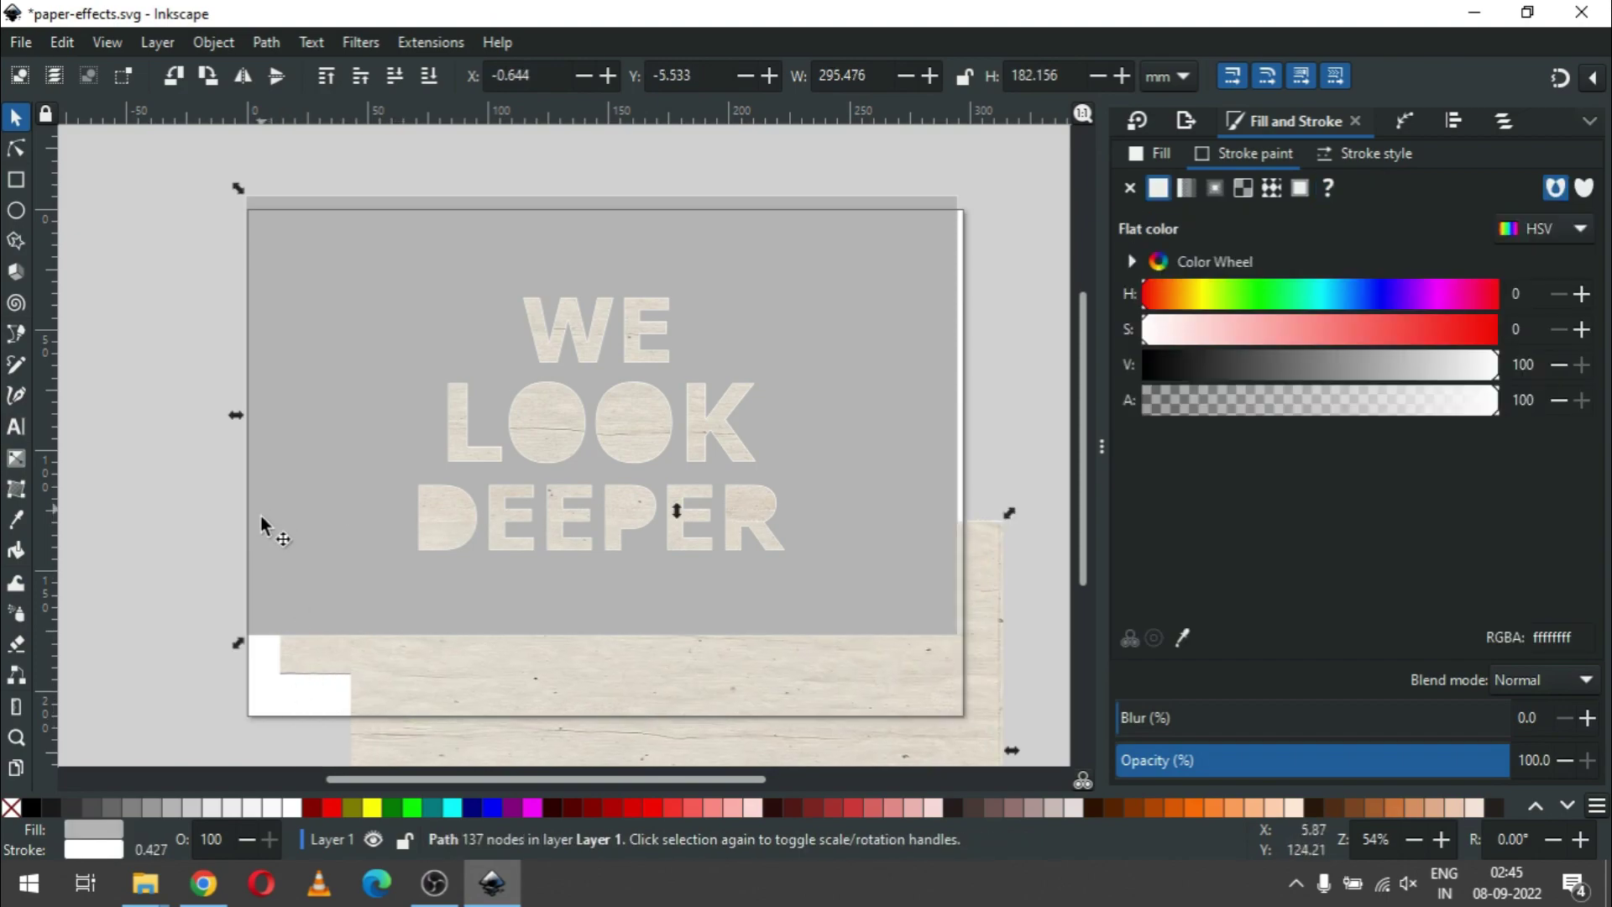
shift+click(294, 658)
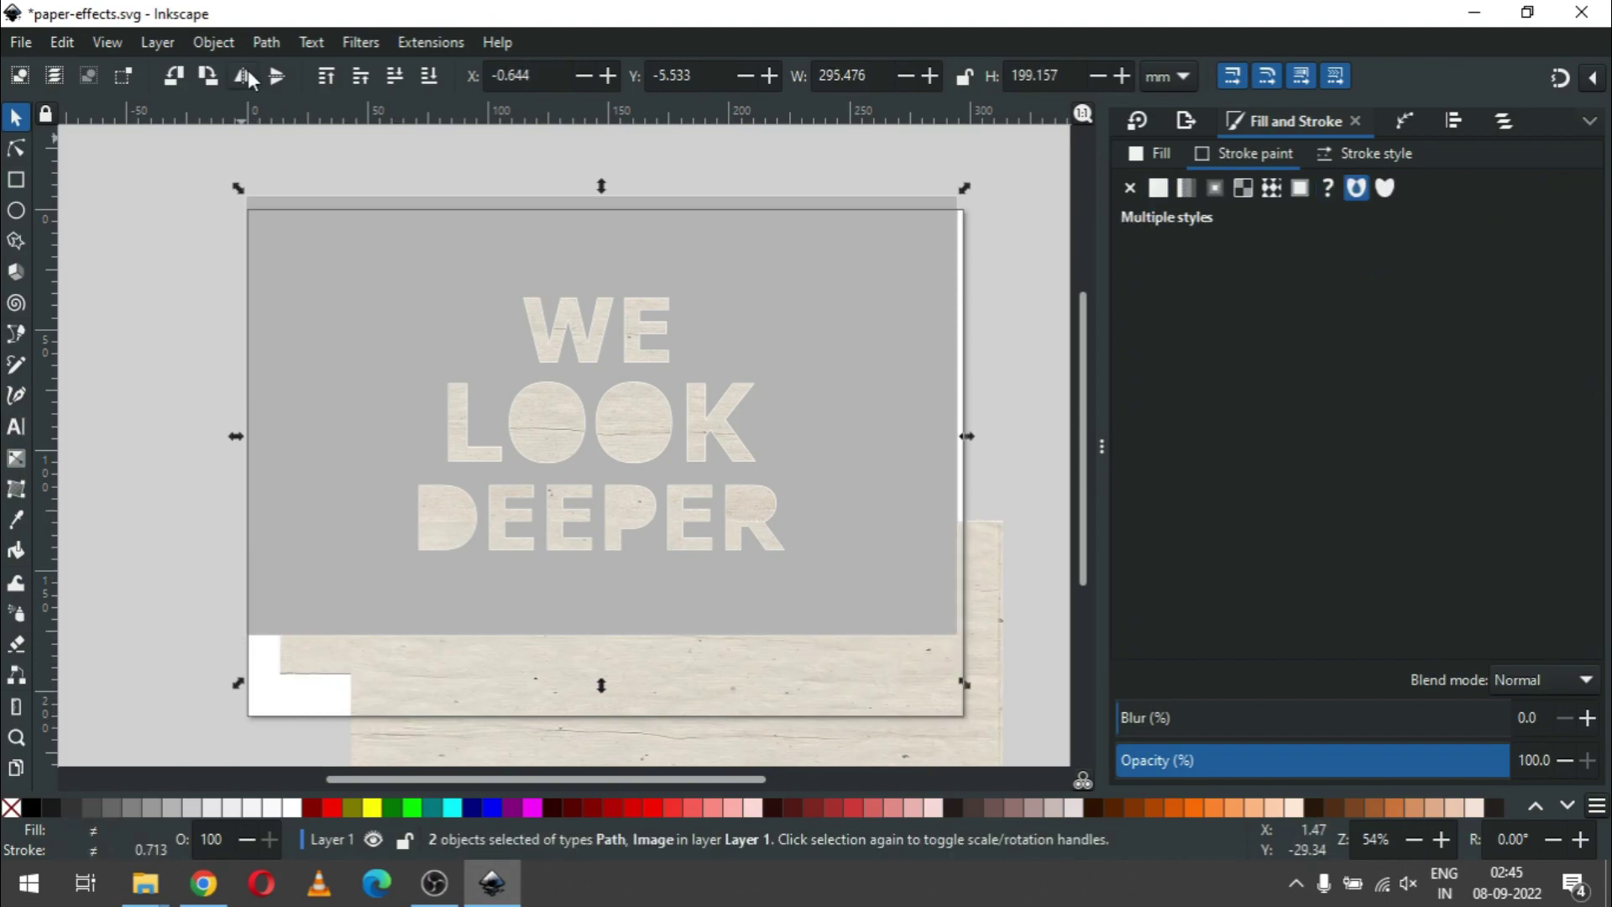
click(214, 40)
mouse_move(254, 340)
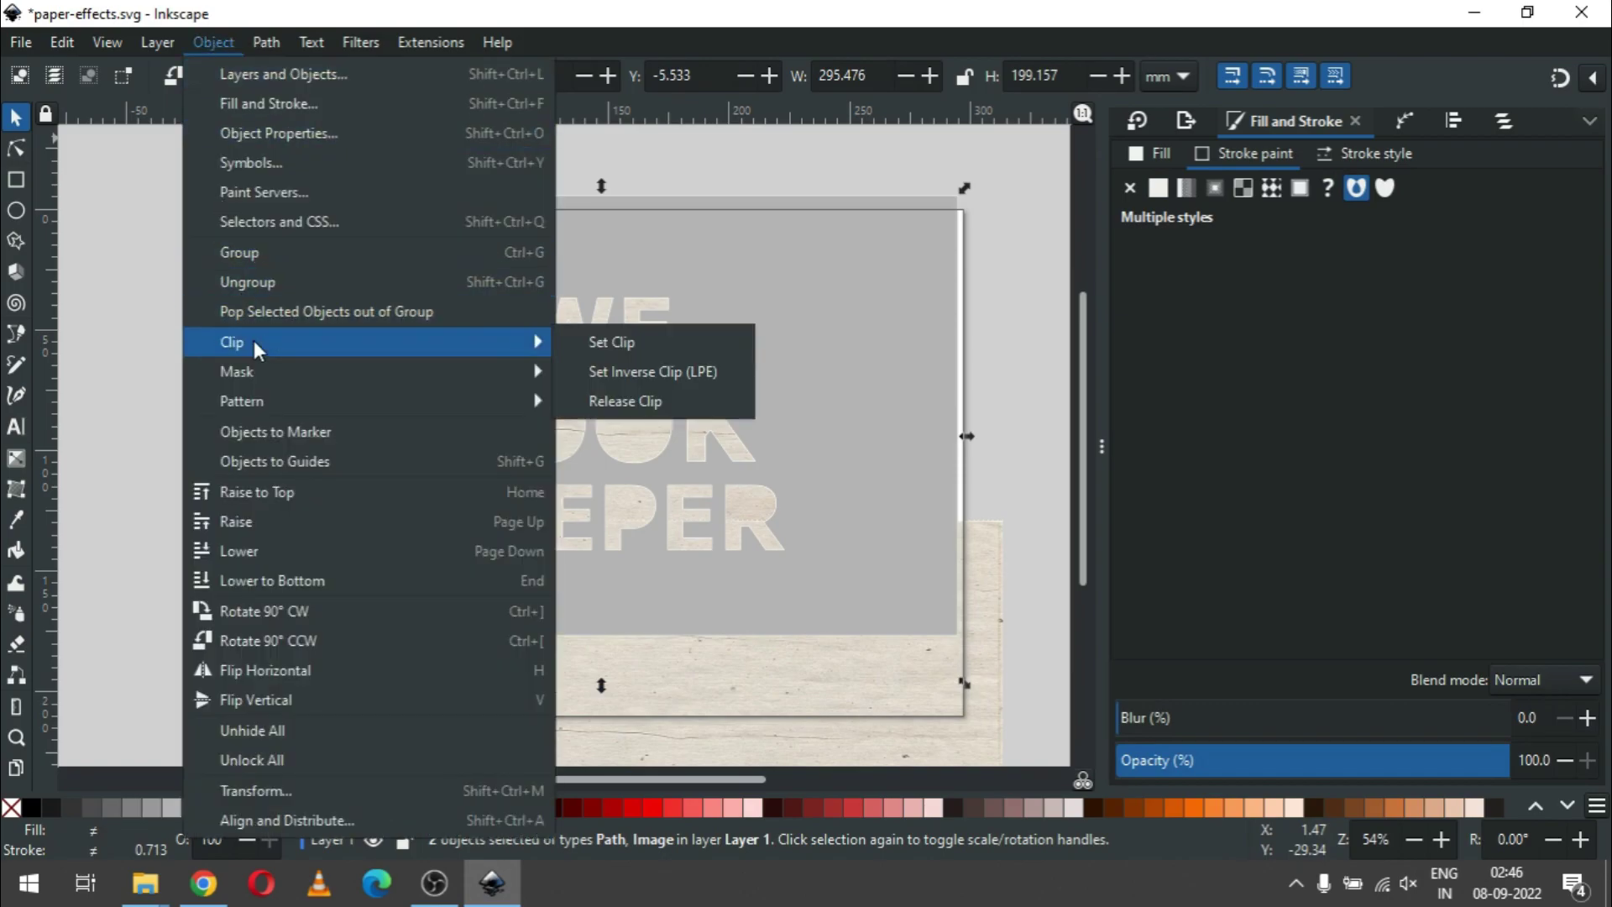
click(592, 345)
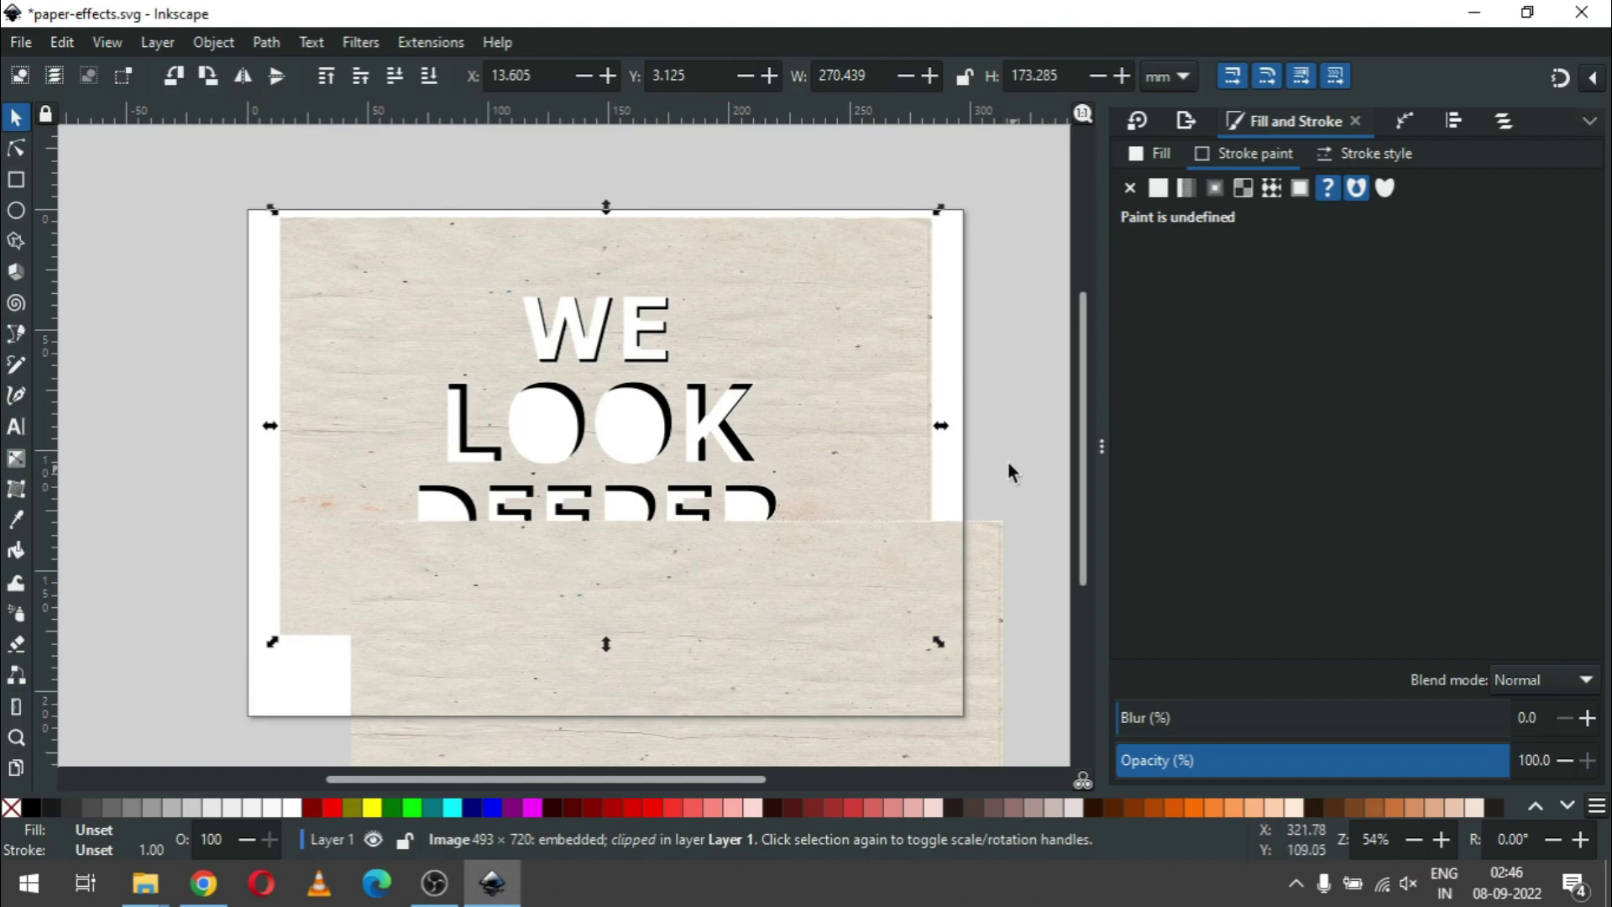
Step: Move the second paper image onto the page, resize it to about 237.2 × 161.2 mm, and lower it to bottom
click(980, 431)
click(964, 673)
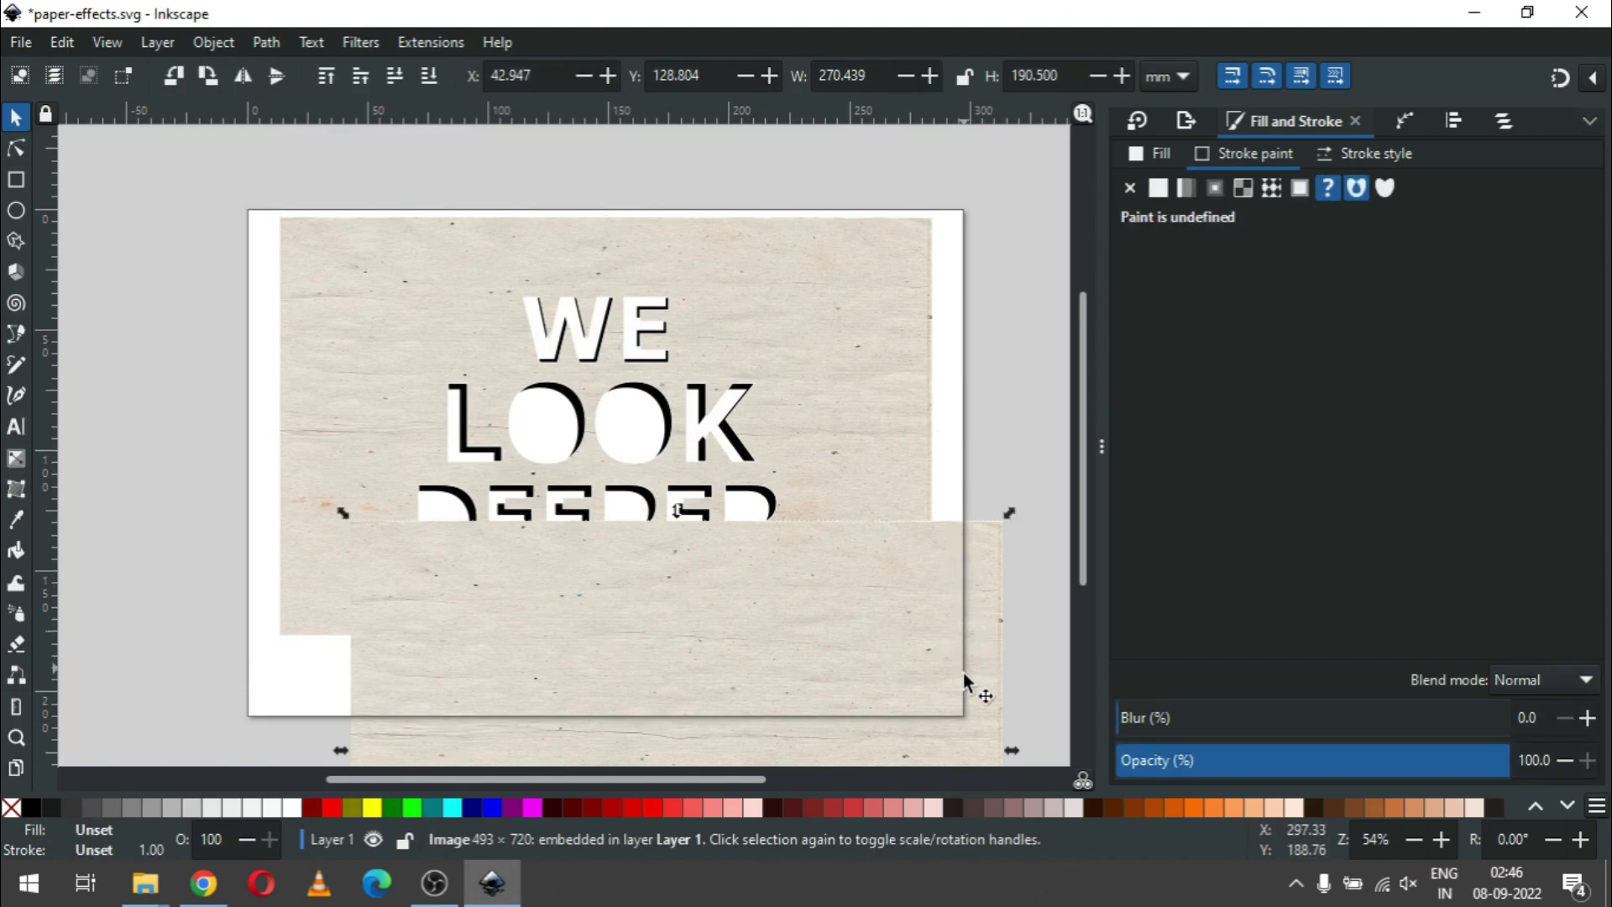
drag(975, 711, 880, 398)
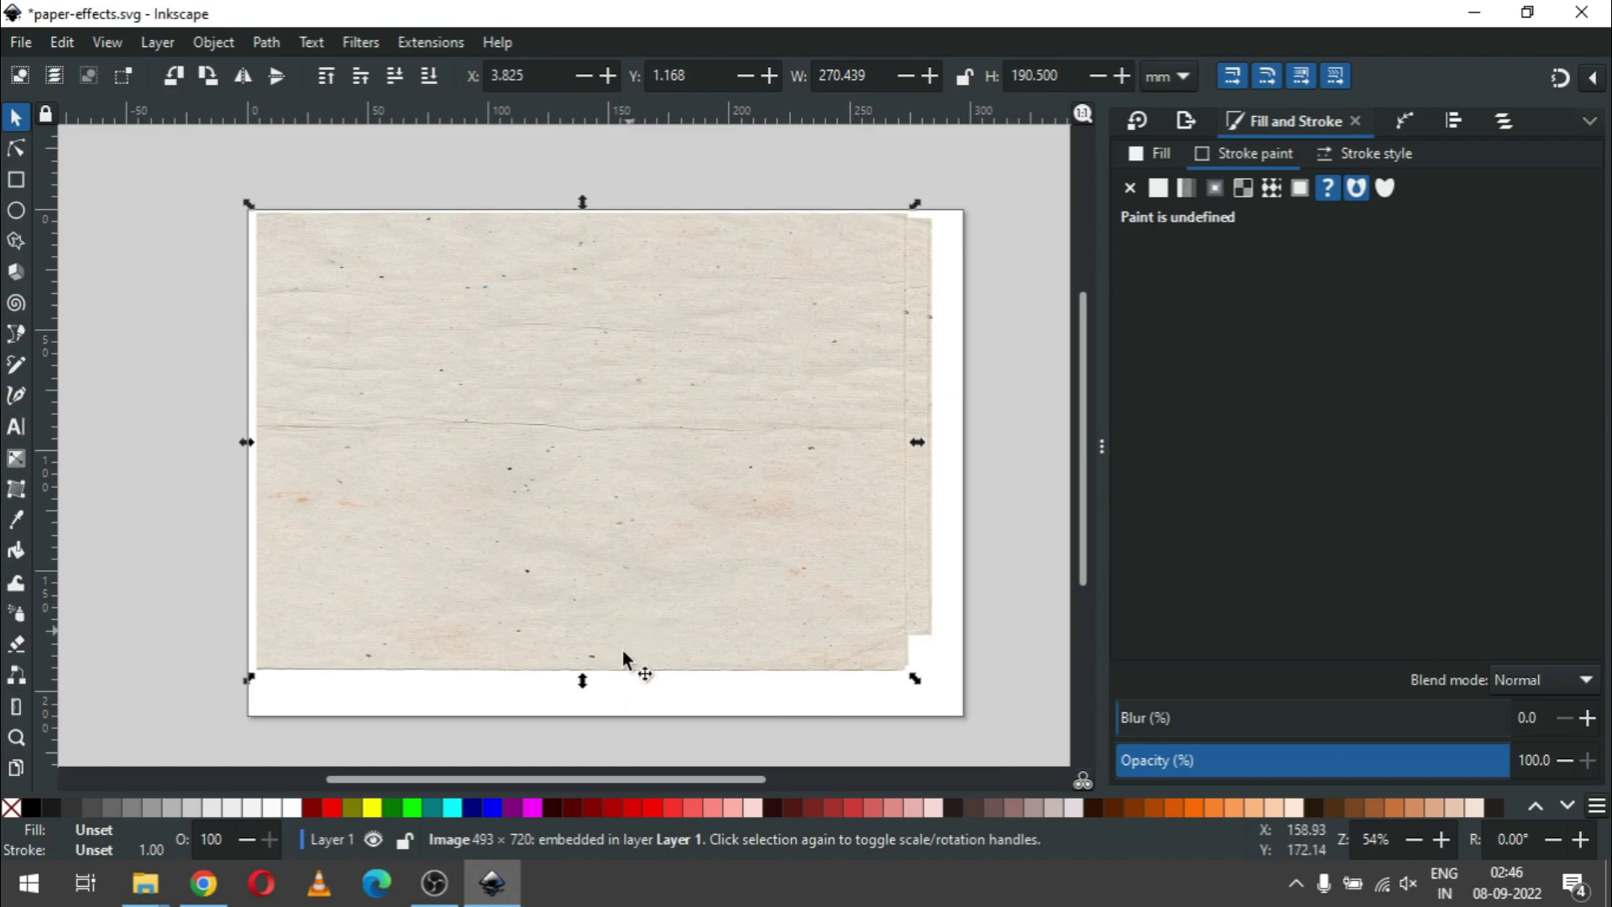
drag(584, 685, 582, 643)
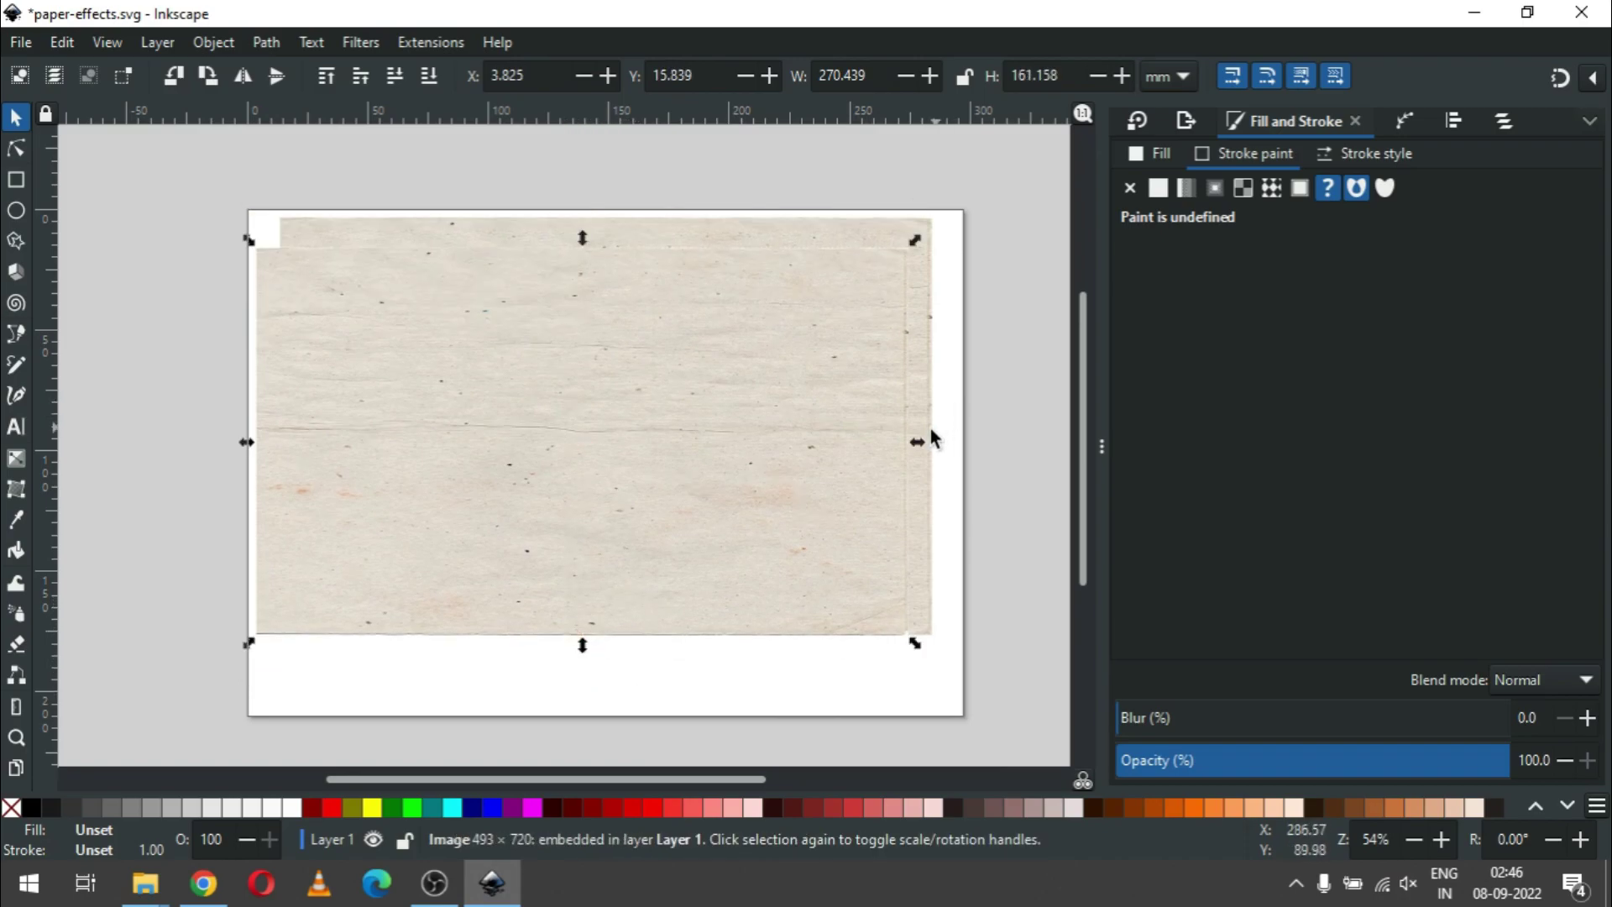
drag(919, 440, 881, 443)
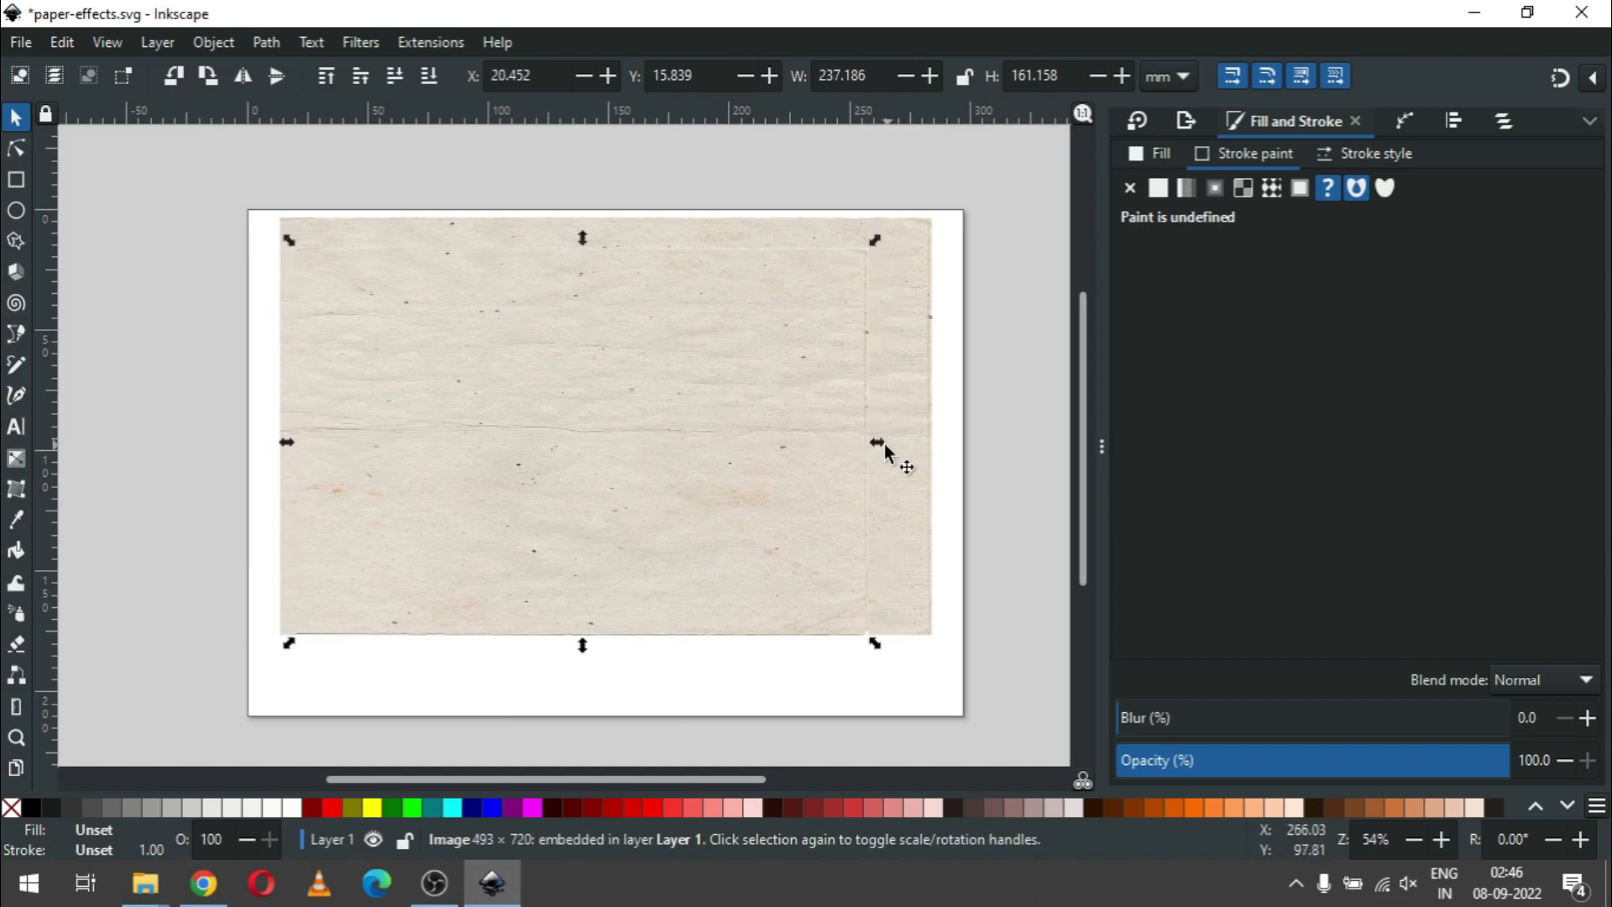
click(215, 39)
click(276, 574)
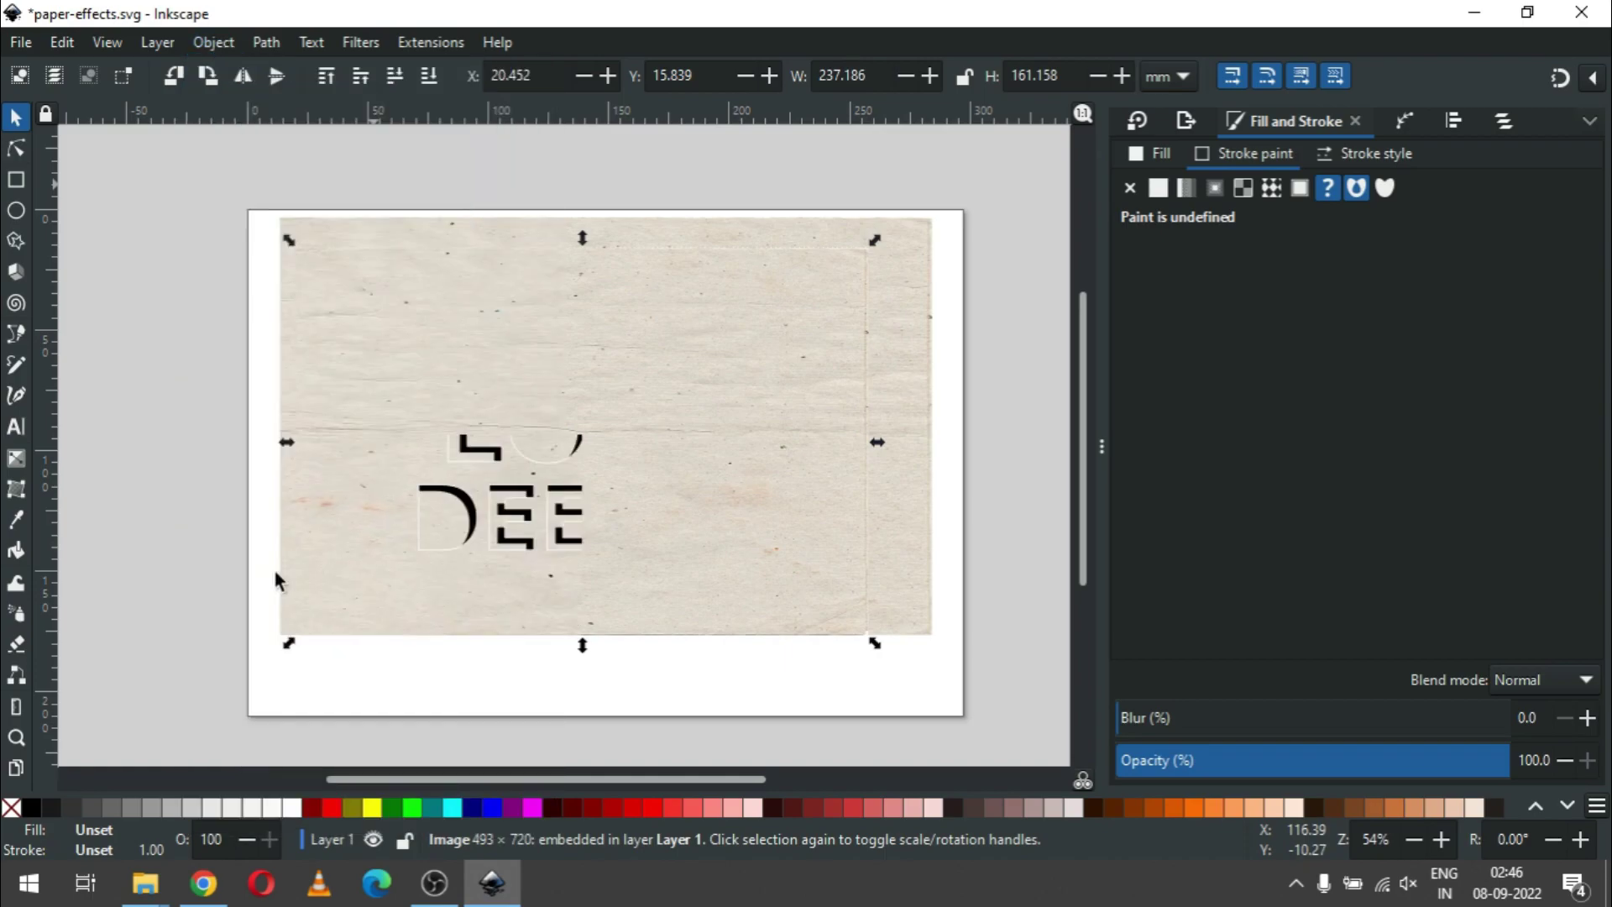